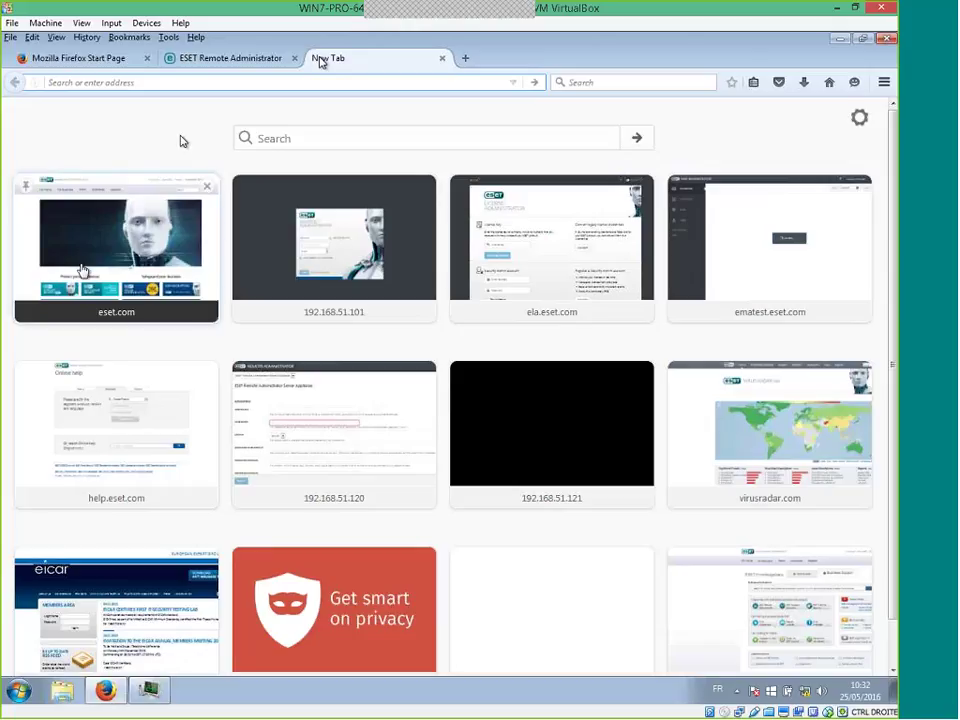
Try to open eset.com from the new tab, and return to the ESET Remote Administrator web console login
click(168, 262)
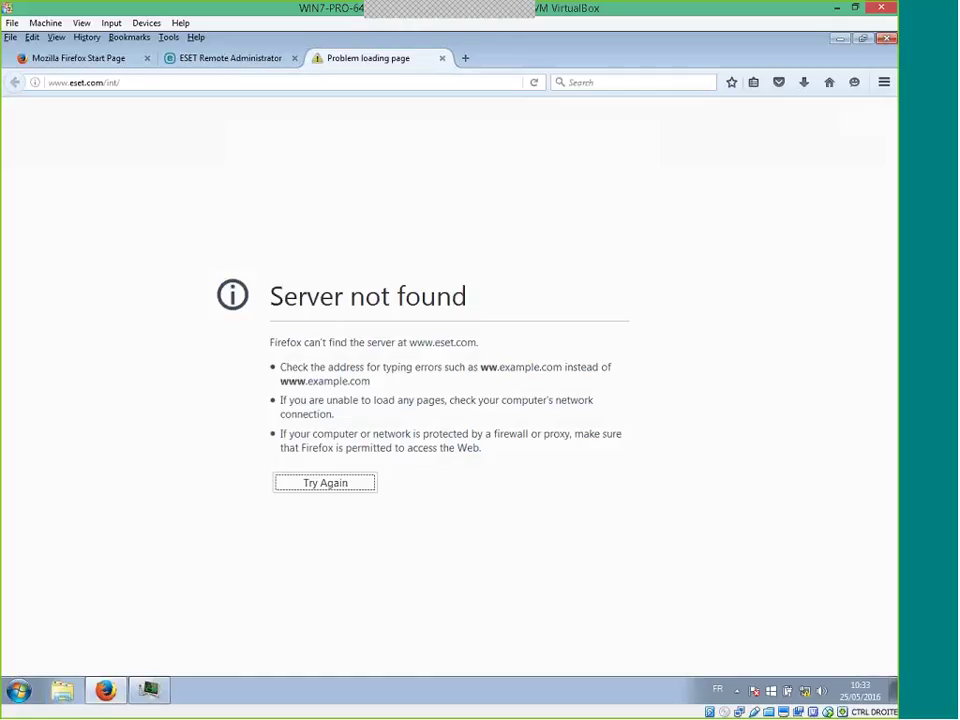
click(240, 58)
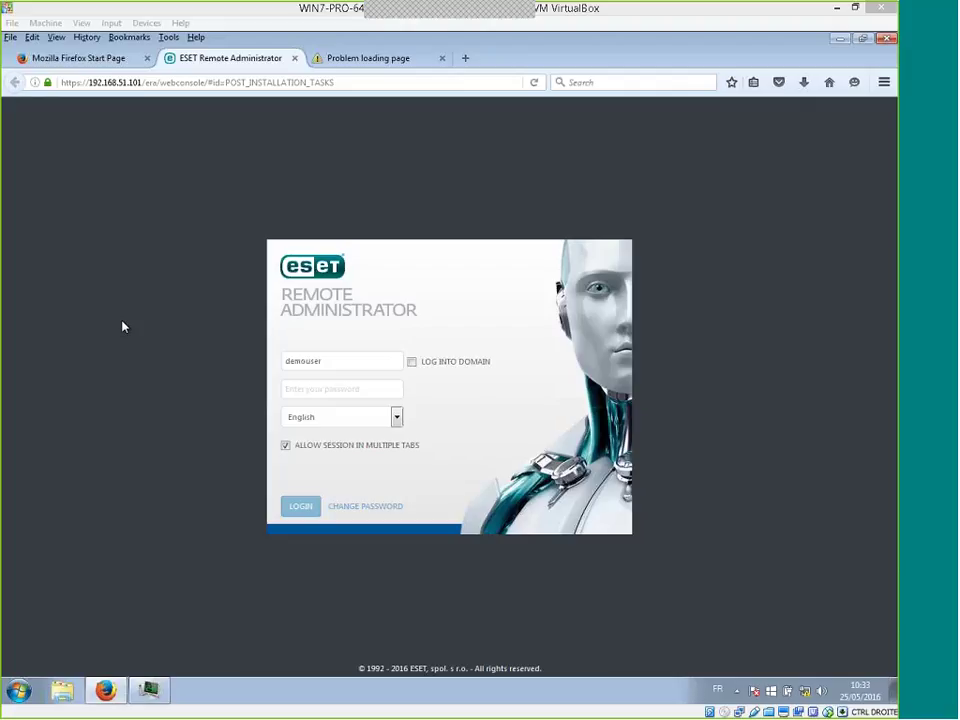
Switch to Chrome on the host computer and open the International (English) version of the ESET website
drag(2, 130, 471, 61)
drag(188, 68, 286, 69)
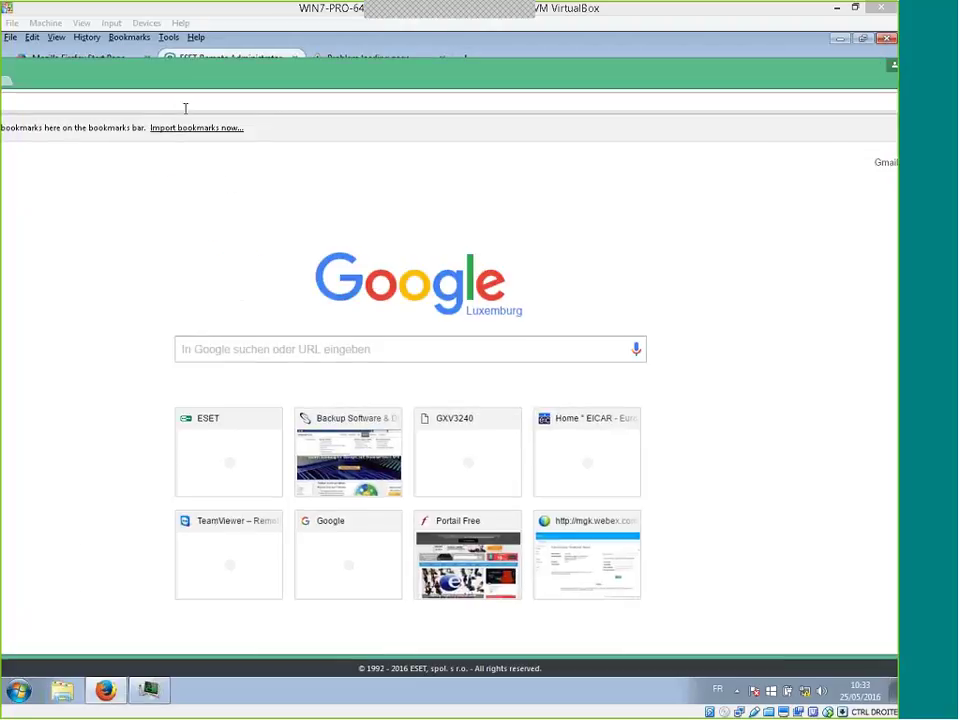
text(eset)
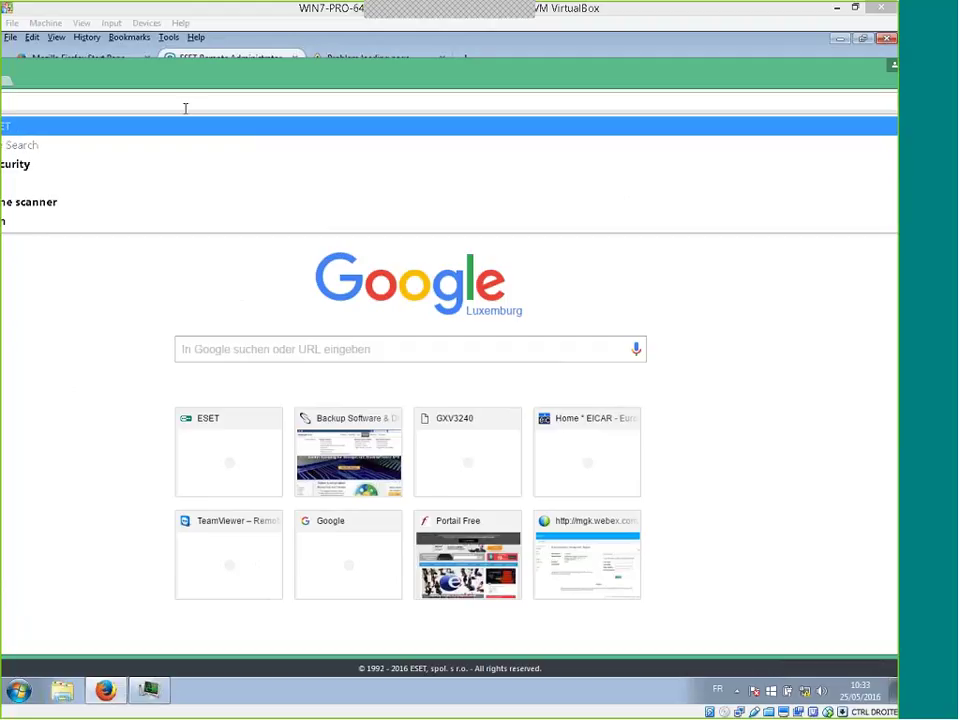
key(Return)
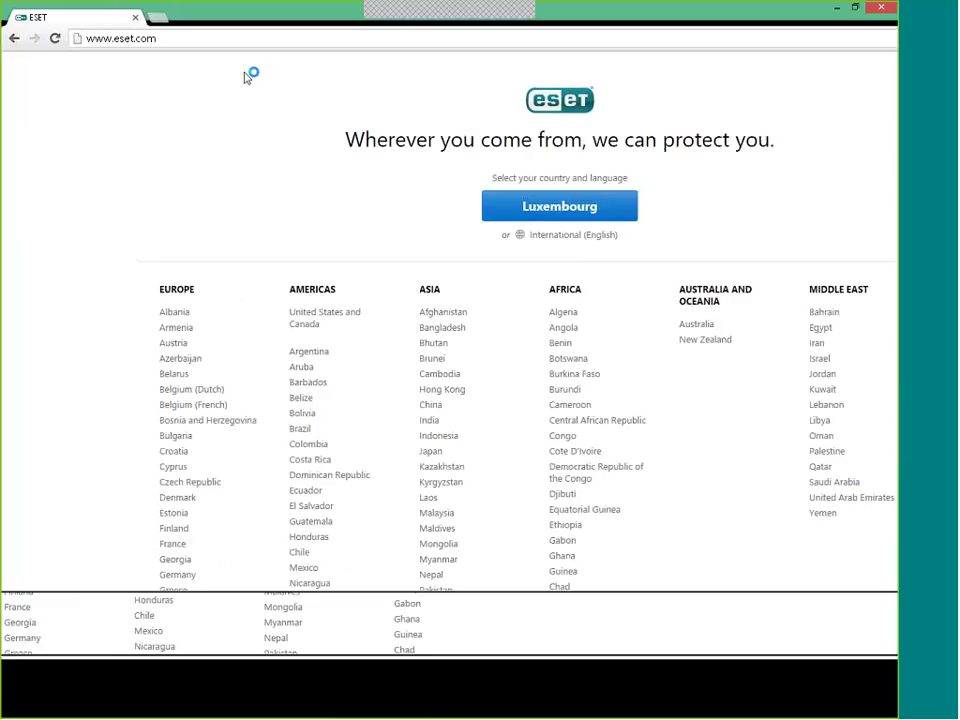
click(429, 234)
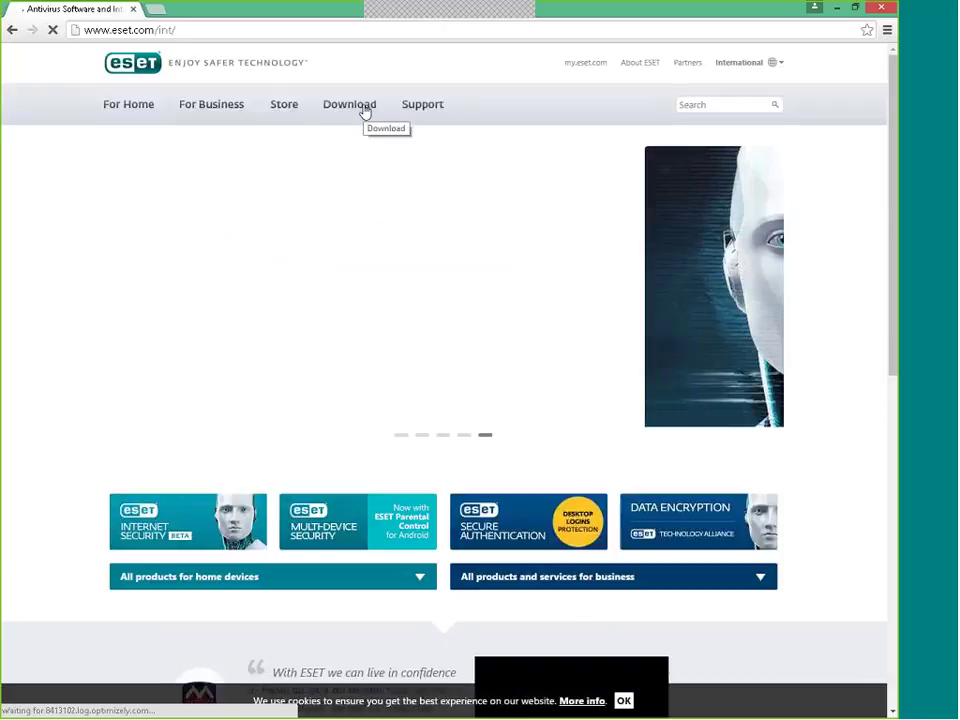
Open the ESET business downloads and expand the Remote Administrator 6 entry to see its installer packages
click(365, 112)
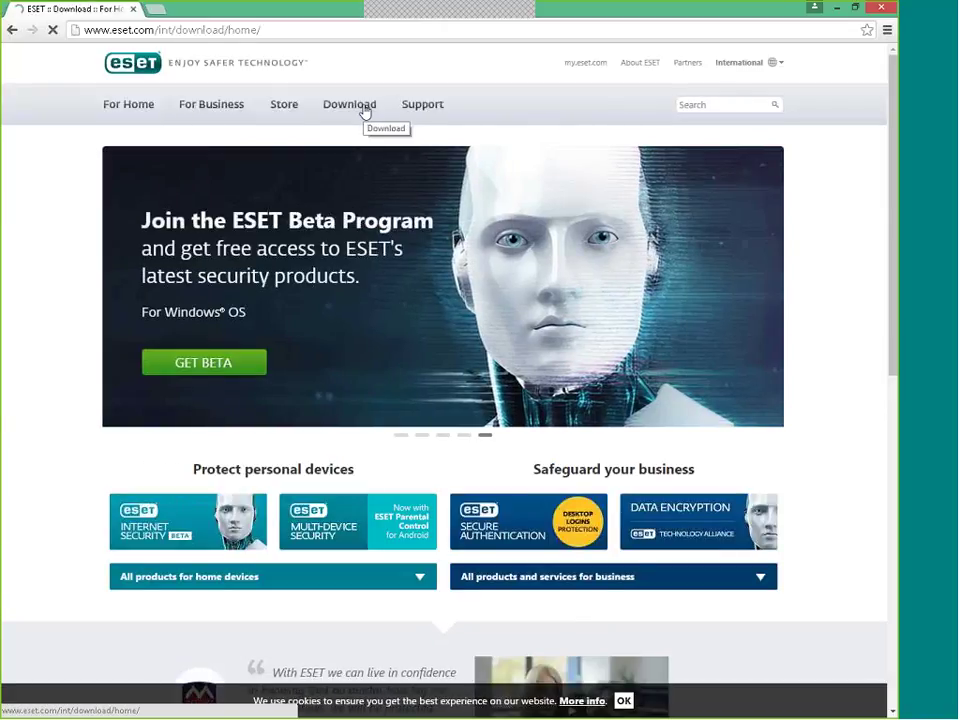
click(320, 296)
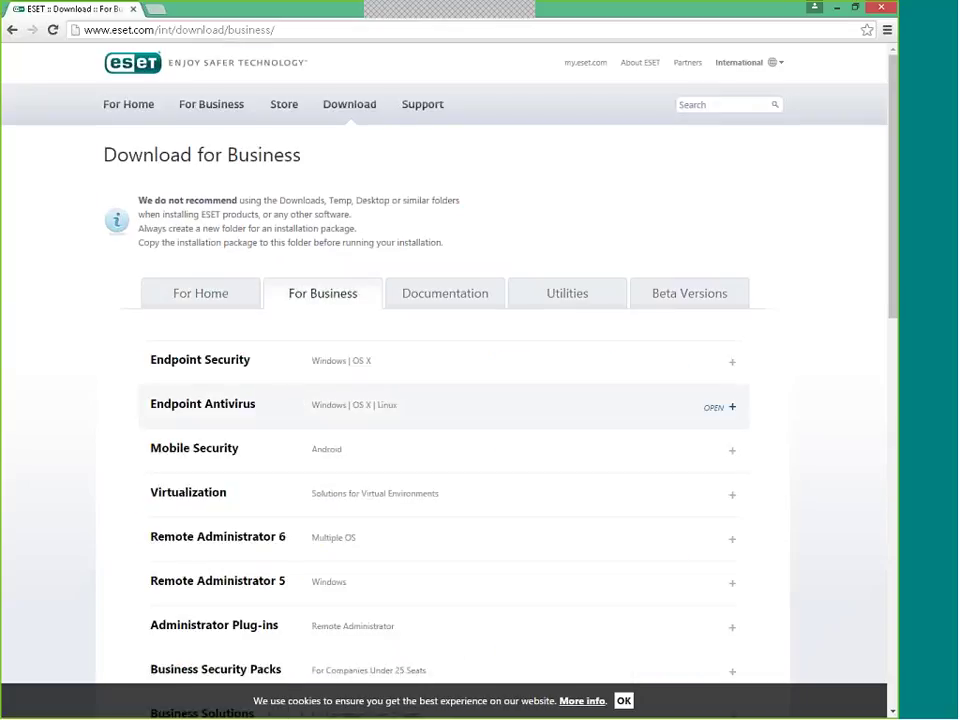
click(184, 537)
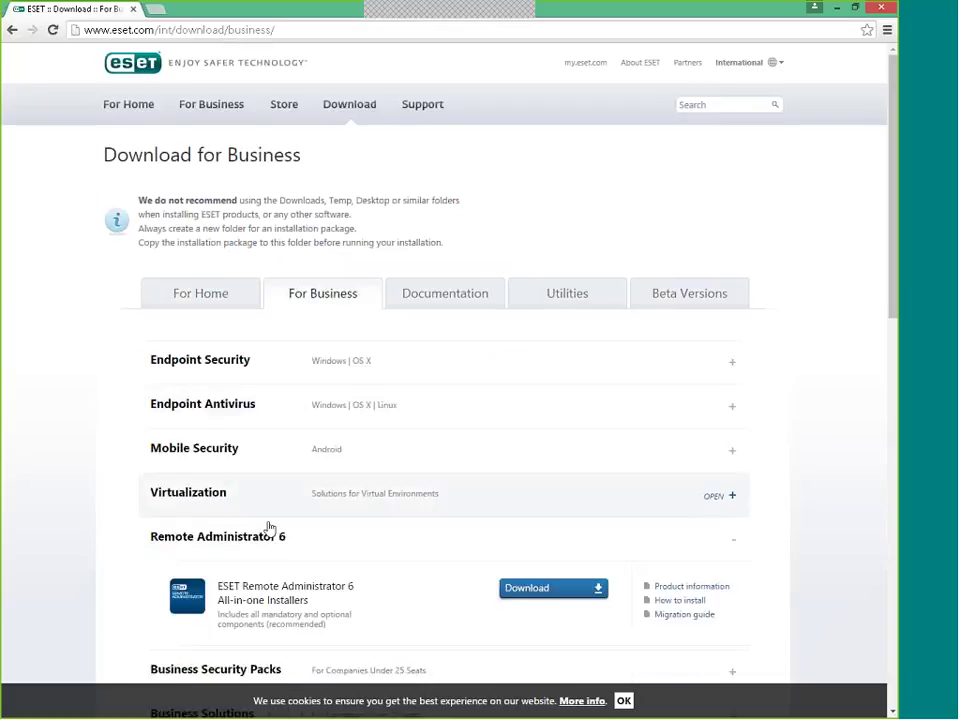
scroll(118, 387, down, 2)
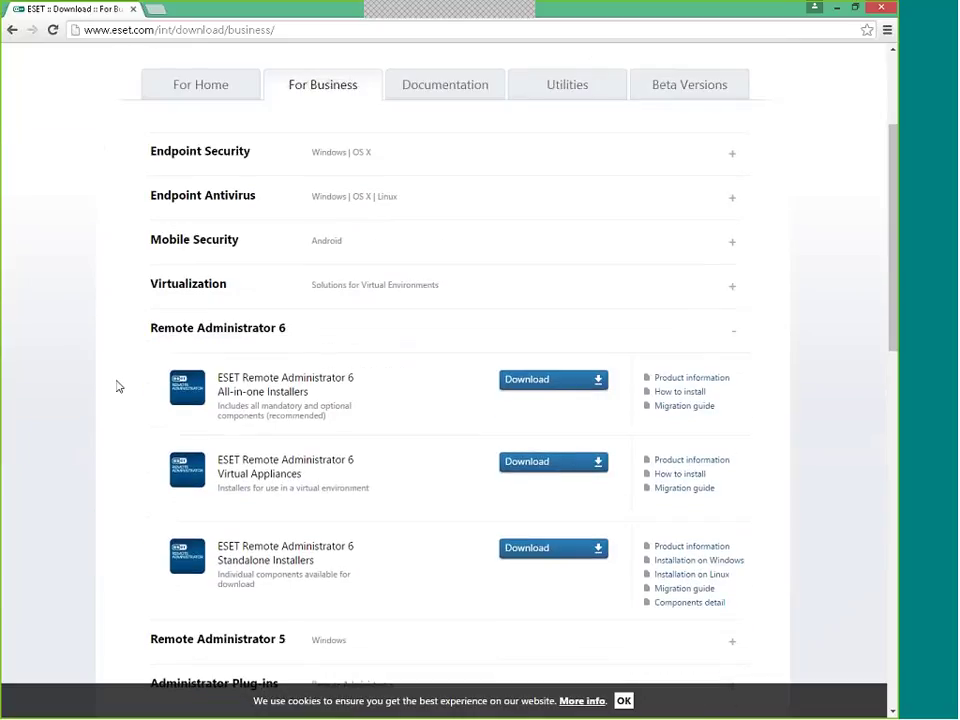
scroll(200, 400, up, 2)
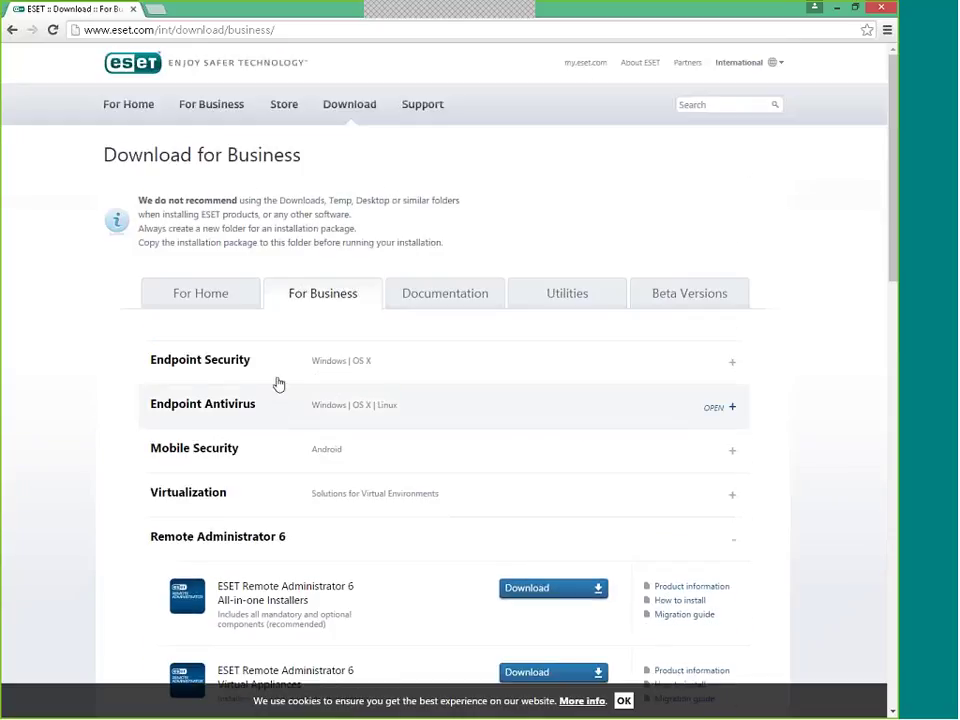
scroll(285, 360, down, 2)
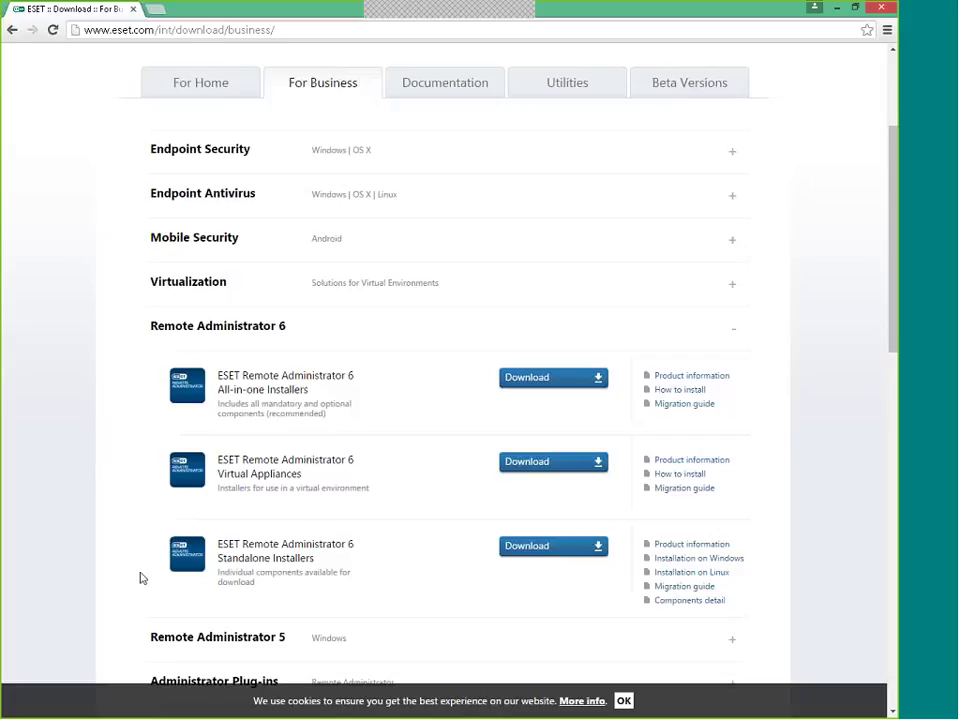
Check the components offered by the Remote Administrator 6 Standalone Installers, and return to the expanded Remote Administrator 6 downloads
click(520, 549)
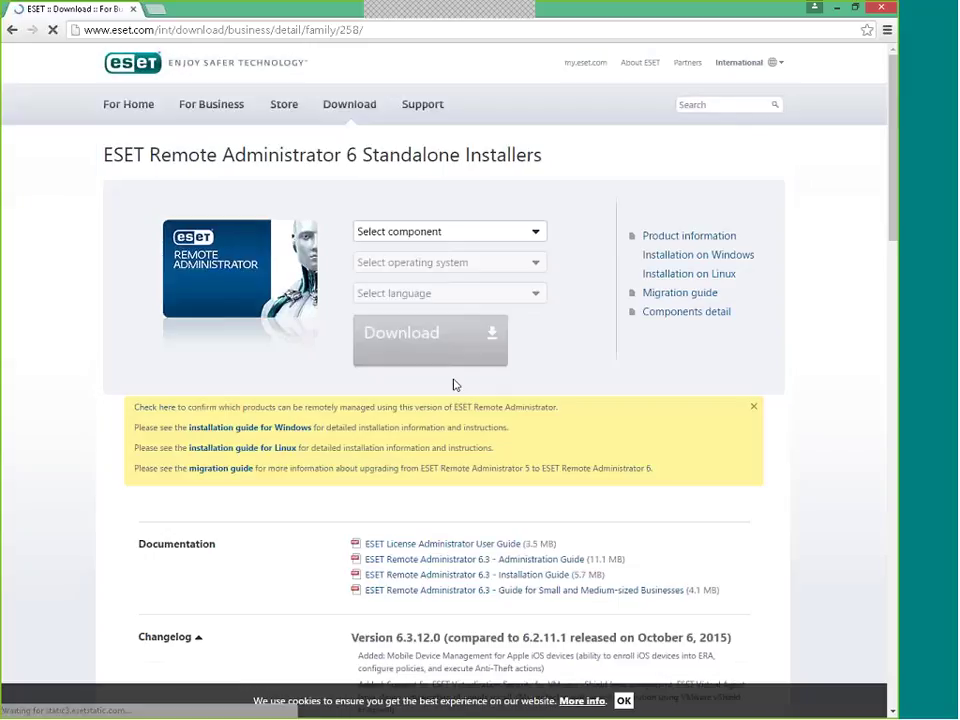
click(486, 236)
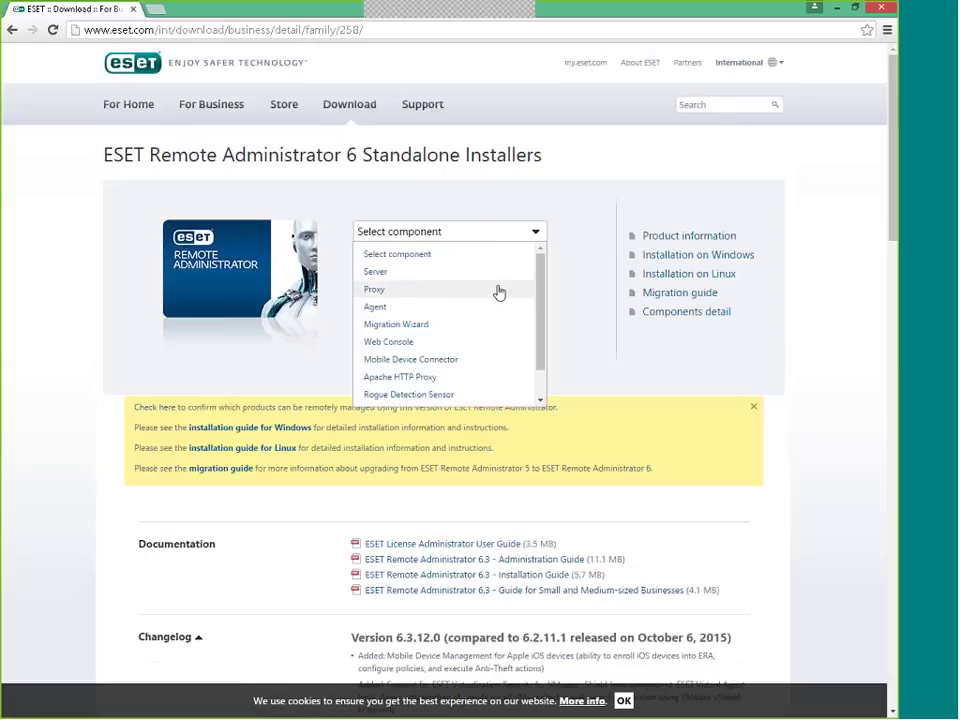
scroll(500, 293, down, 5)
scroll(546, 289, up, 3)
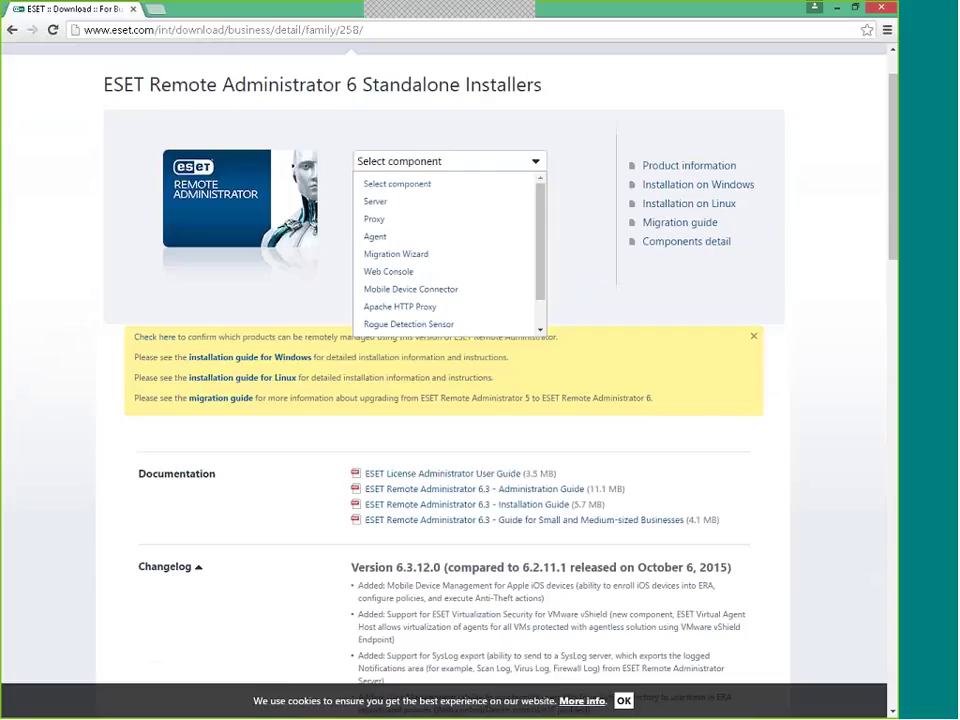
click(569, 170)
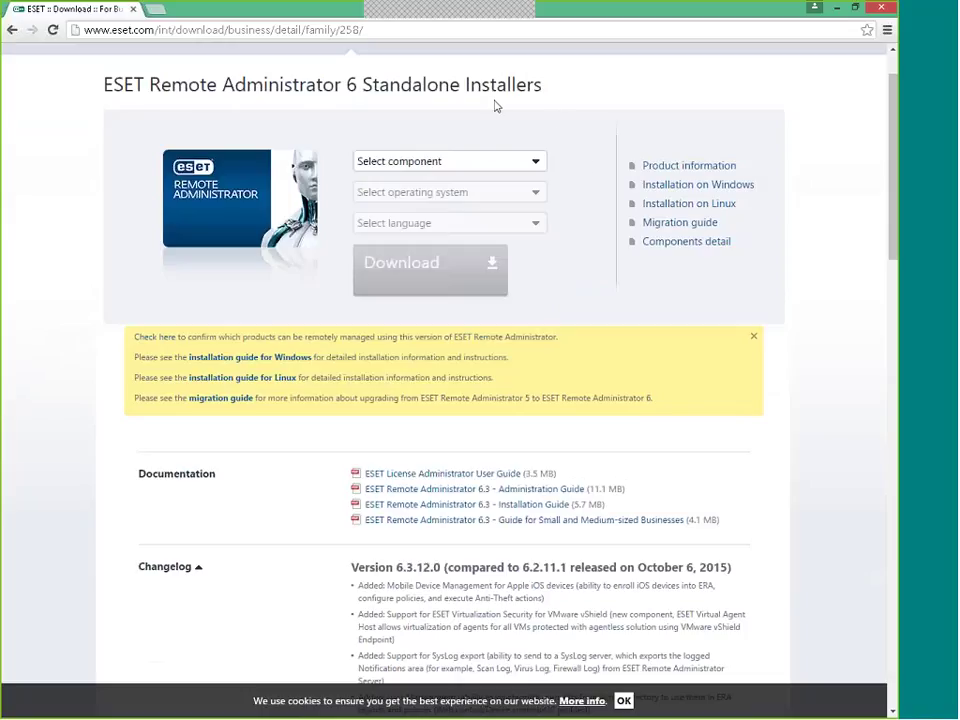
scroll(58, 97, up, 1)
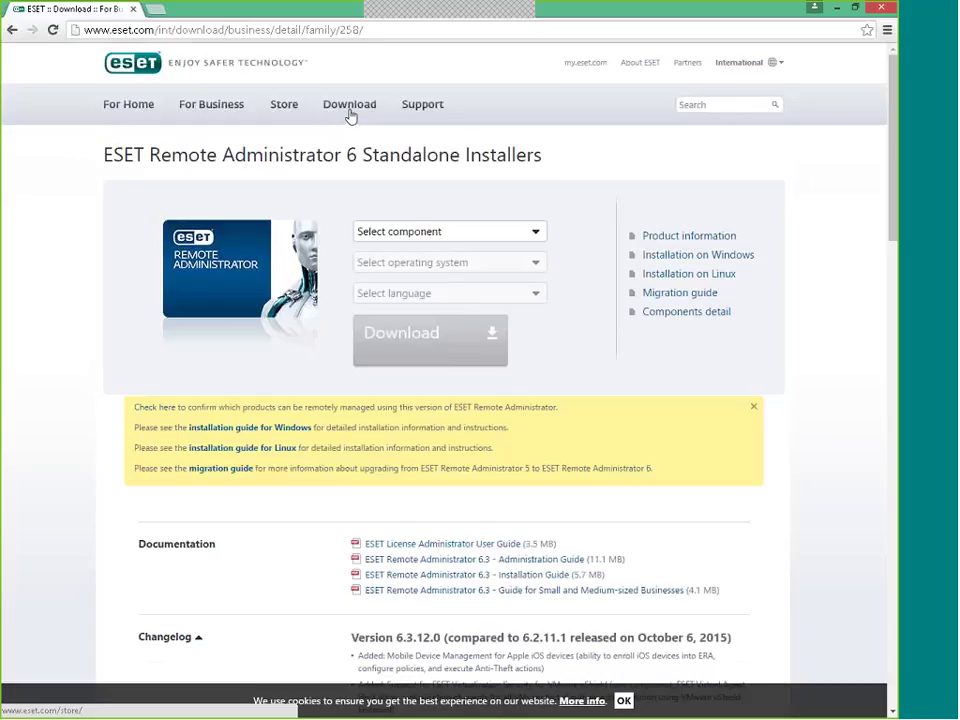
click(12, 29)
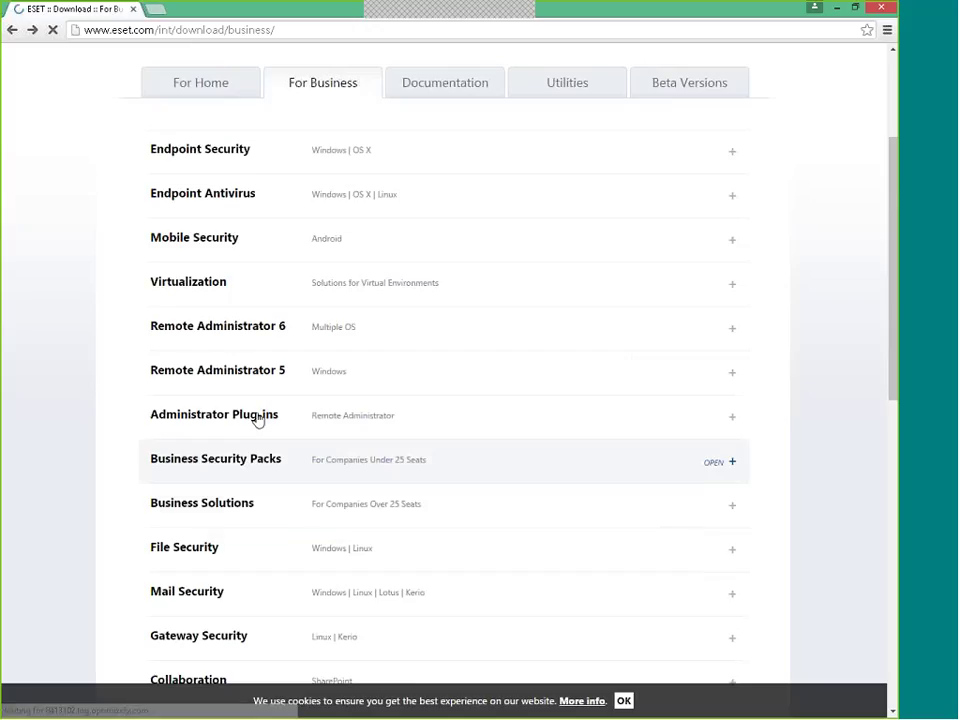
click(186, 327)
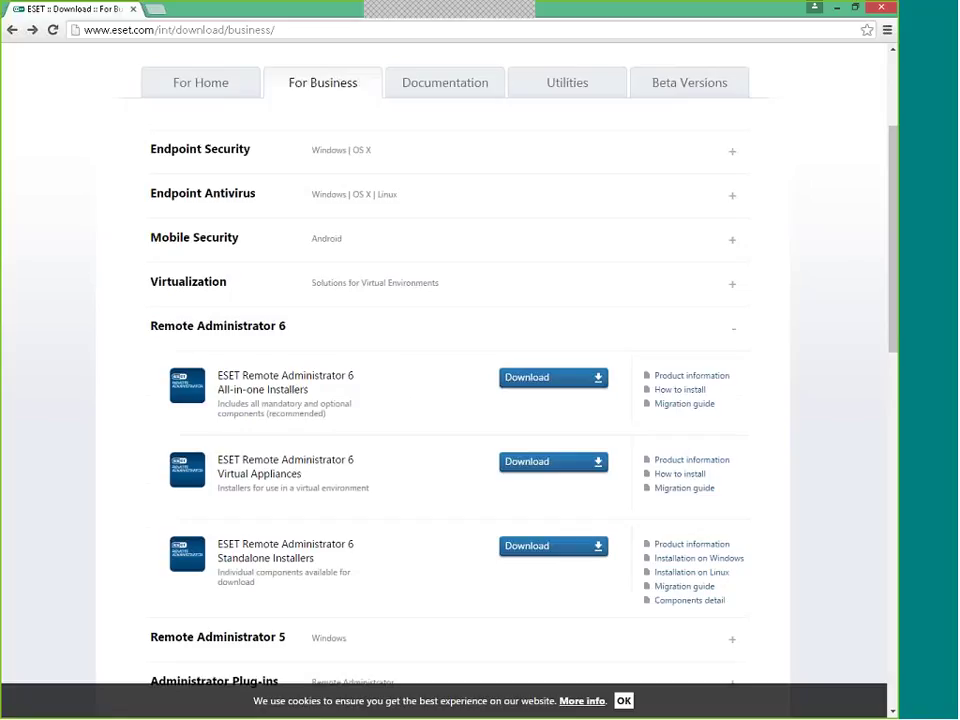
Switch back to Firefox in the virtual machine, close the failed page, and log in to ESET Remote Administrator with the account password
click(837, 10)
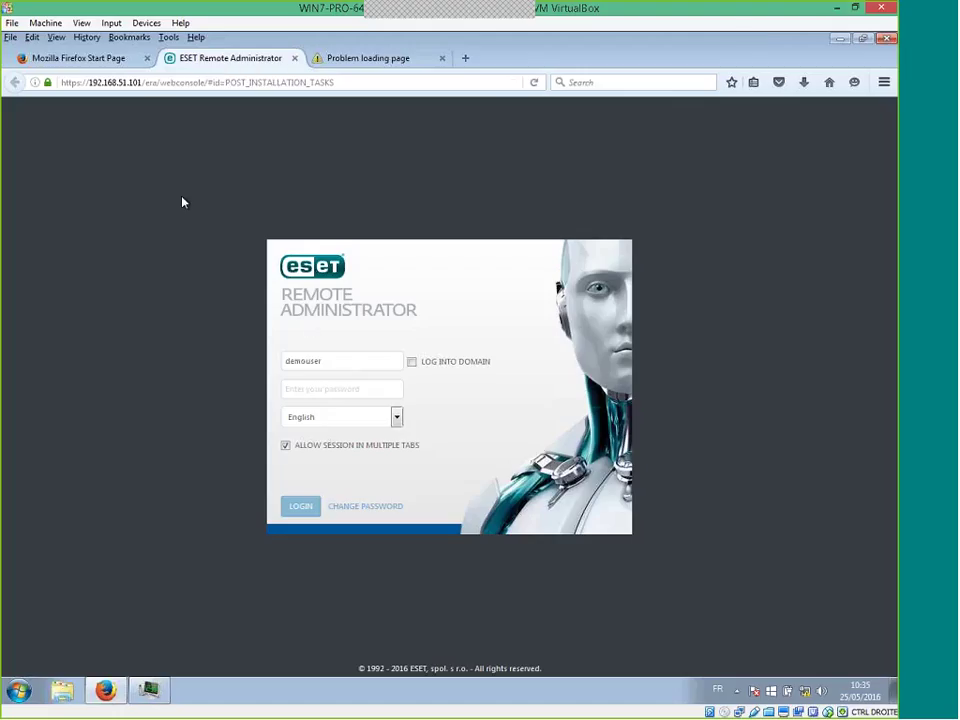
click(442, 58)
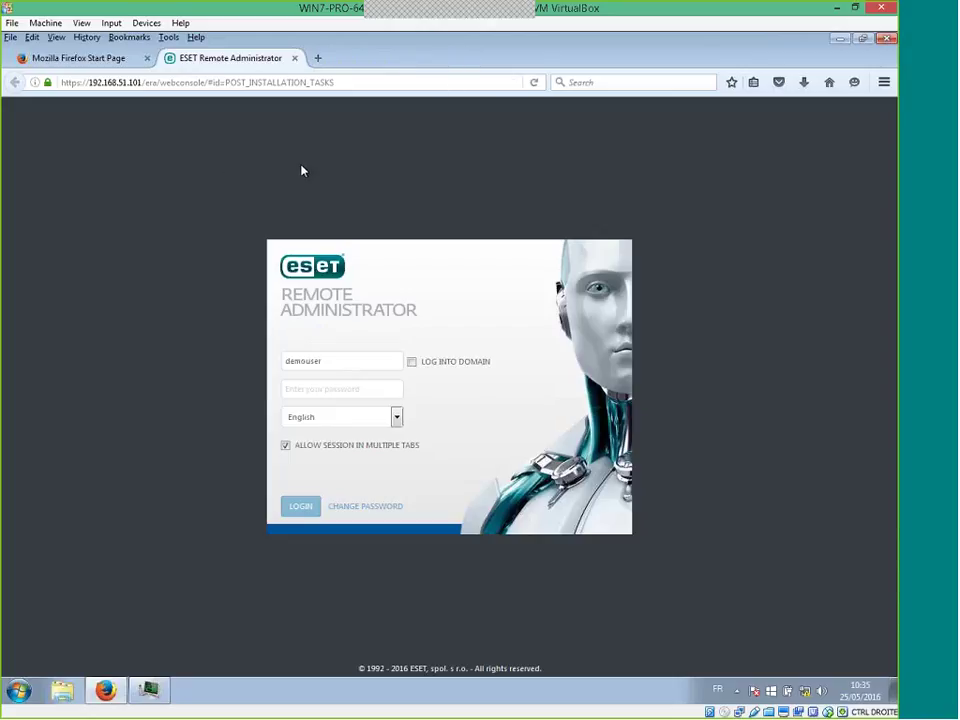
text(••••••••)
click(304, 511)
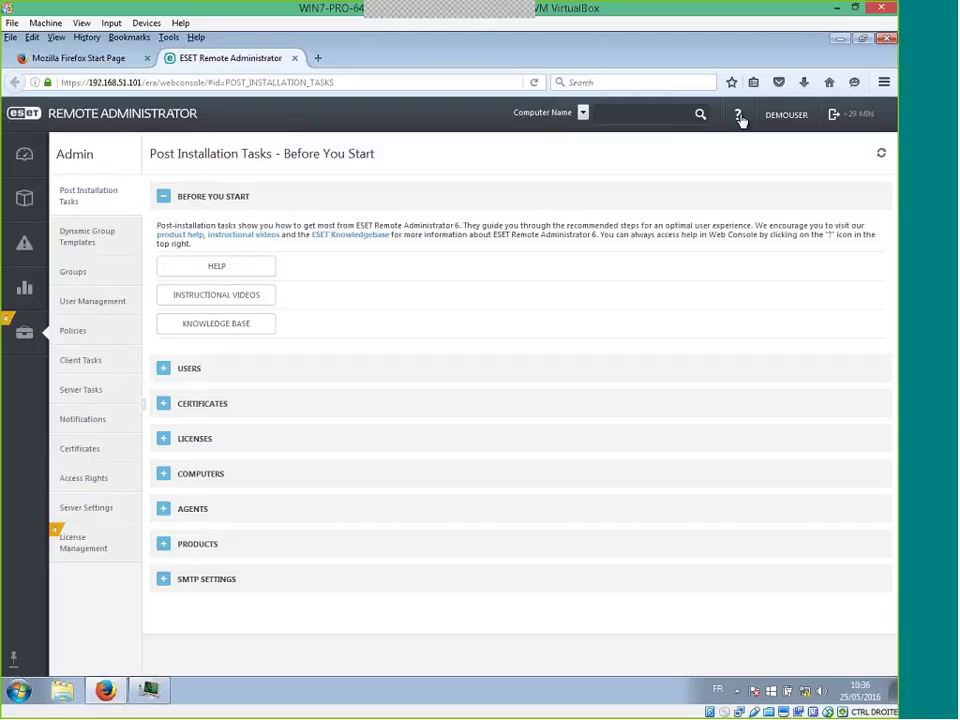
Open the form for adding a native user from the Users section of the post-installation tasks
click(164, 369)
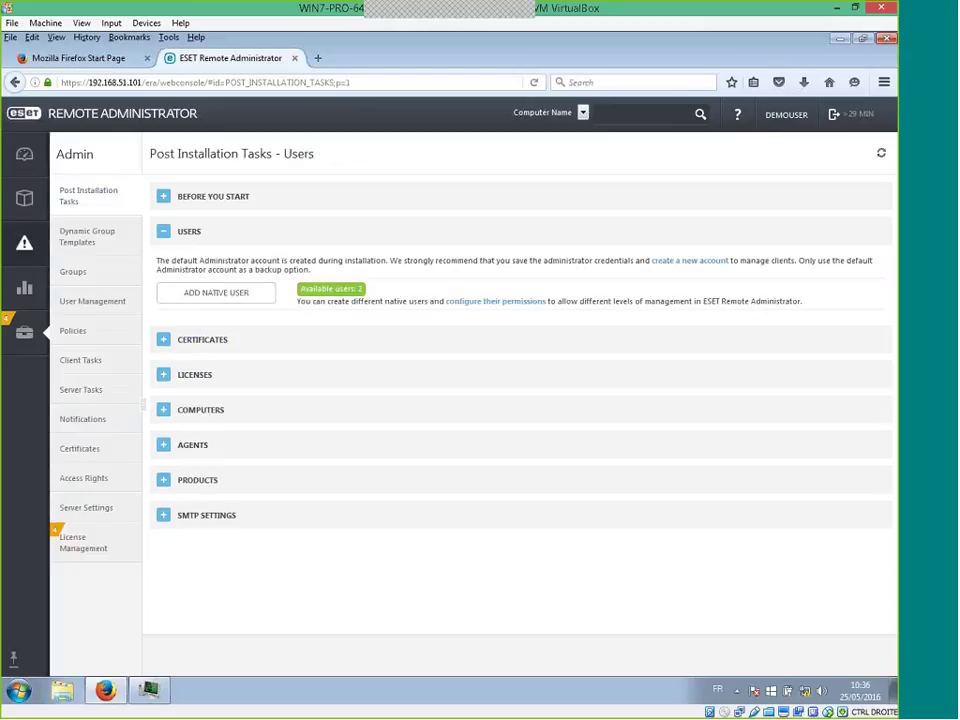
mouse_move(25, 244)
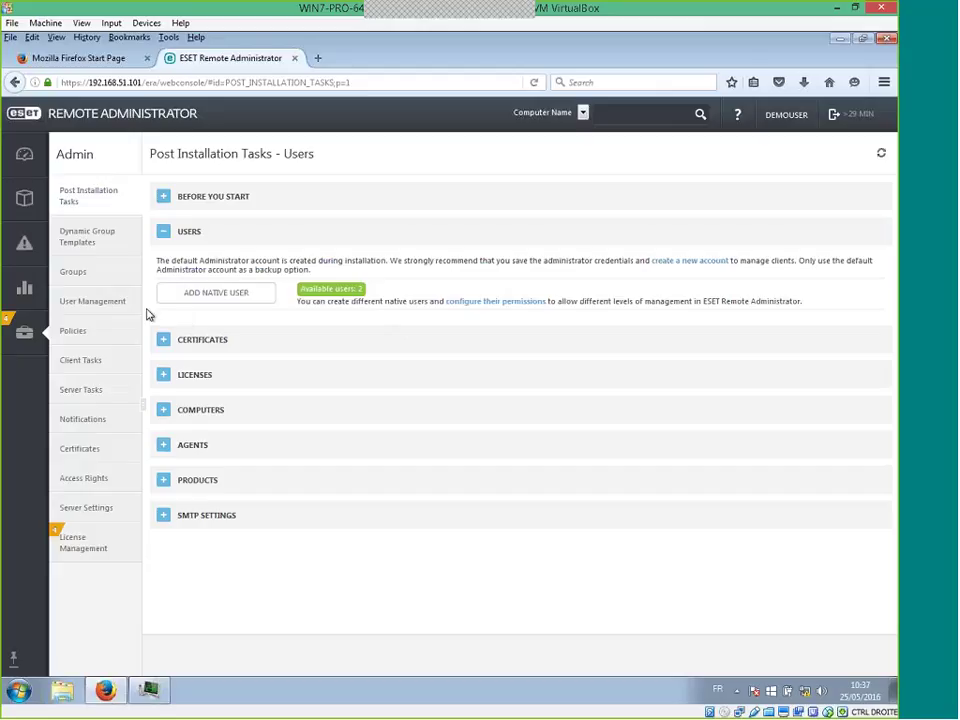
click(196, 298)
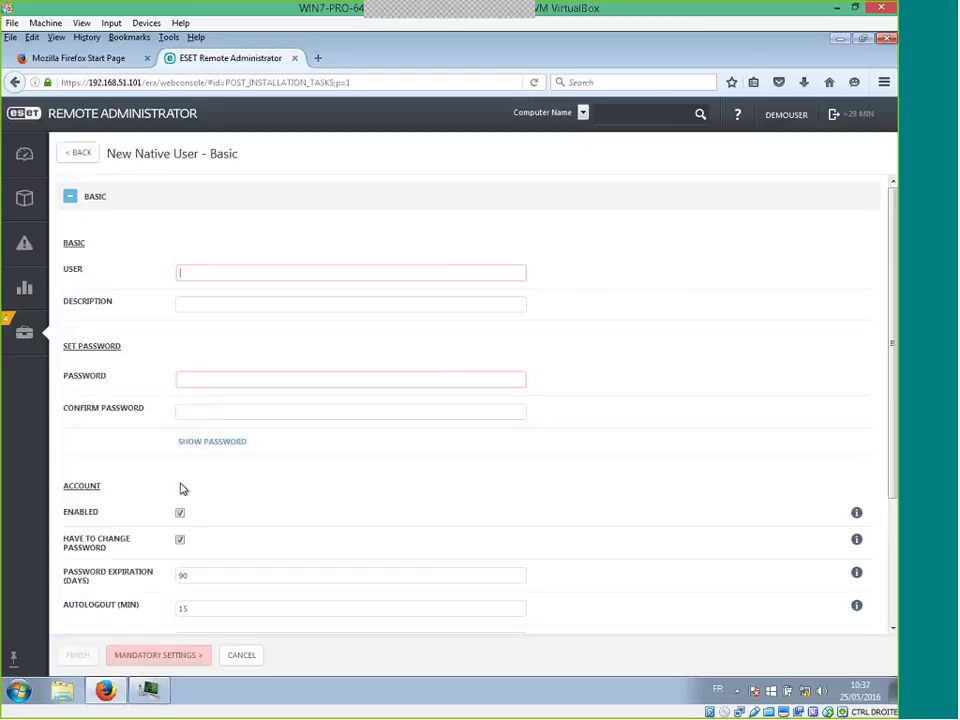
Review the new native user's password expiration and autologout settings and the permission sets available for assignment
scroll(186, 500, down, 3)
scroll(188, 500, down, 1)
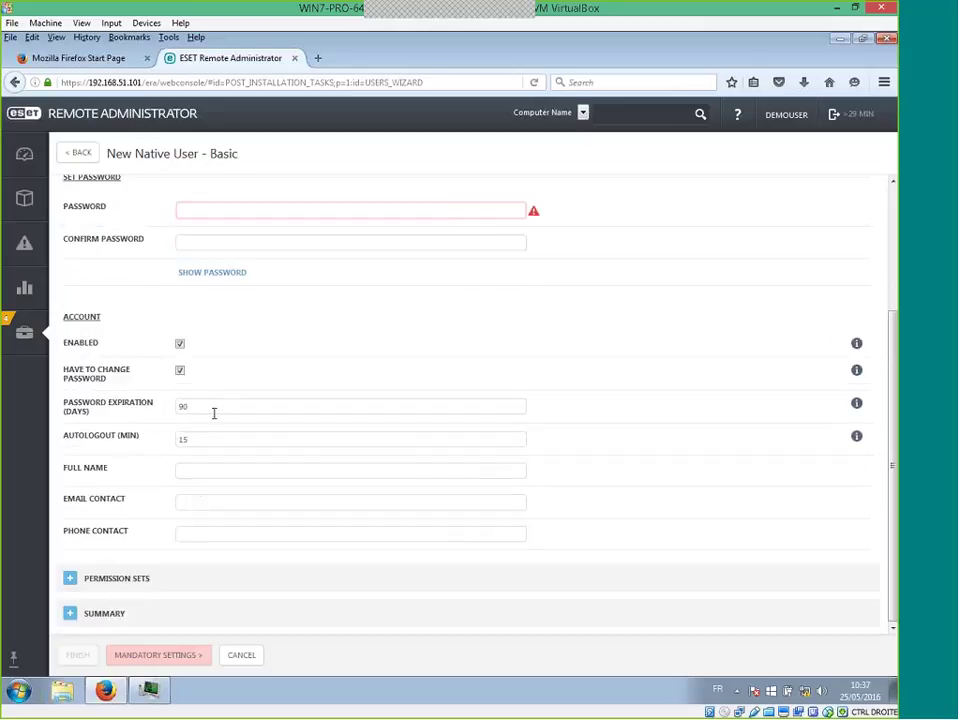
double_click(209, 407)
double_click(213, 441)
click(212, 439)
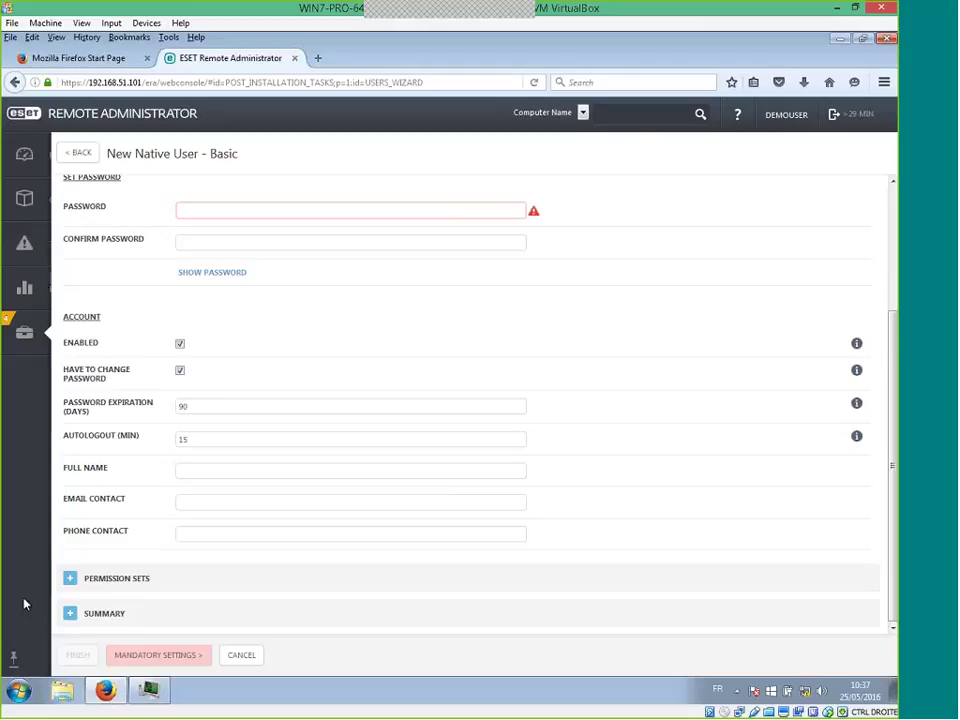
click(72, 580)
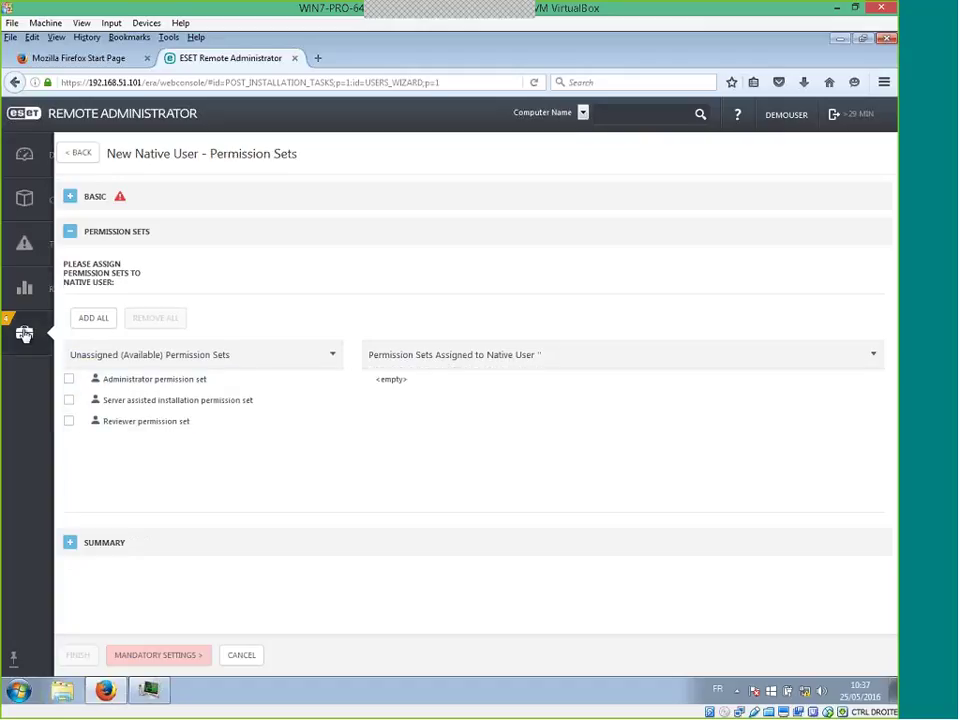
Leave the native user form and start a new permission set in the access rights administration
click(24, 332)
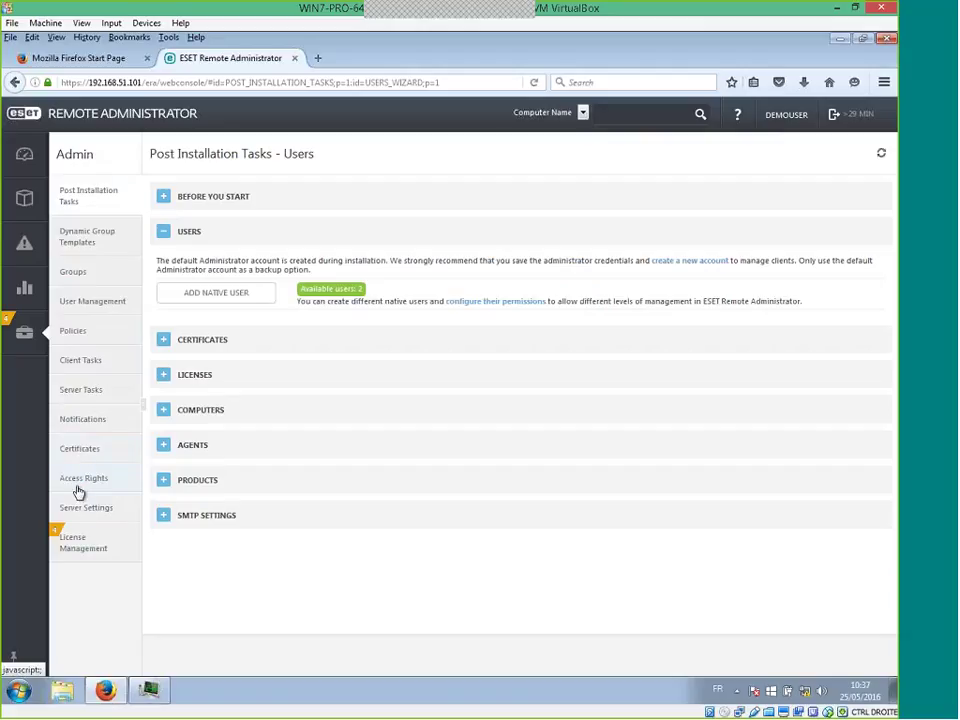
click(81, 482)
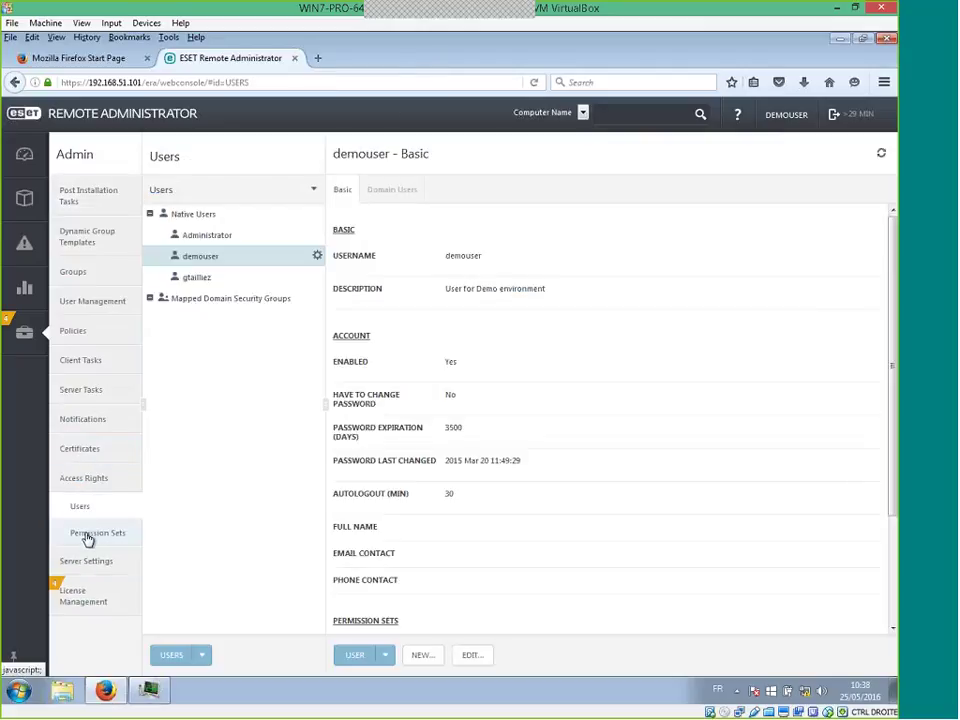
click(88, 533)
click(207, 662)
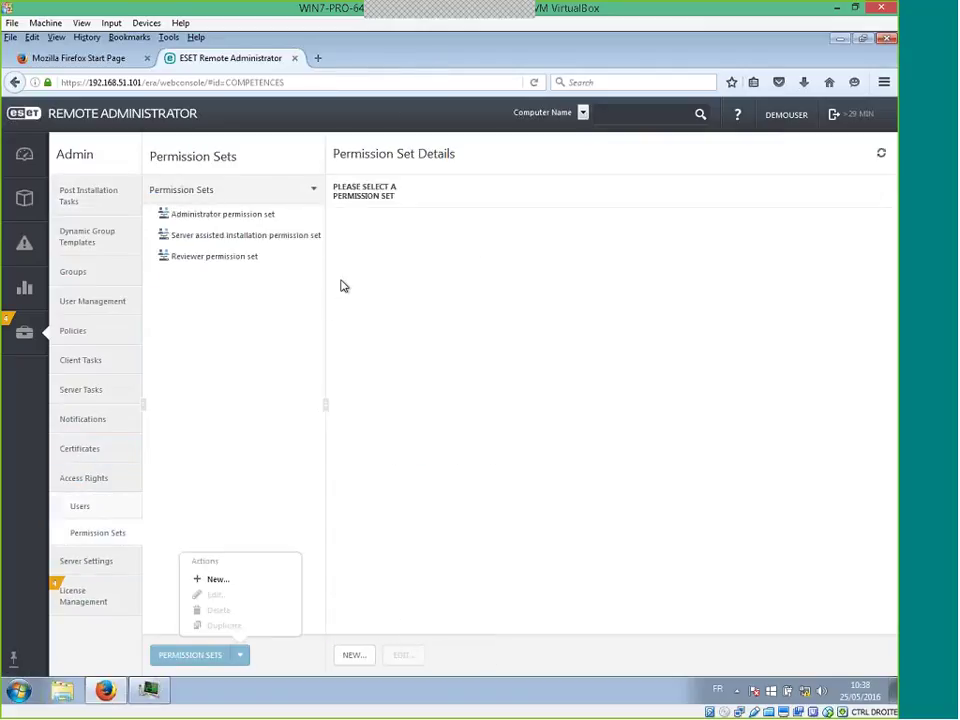
click(213, 579)
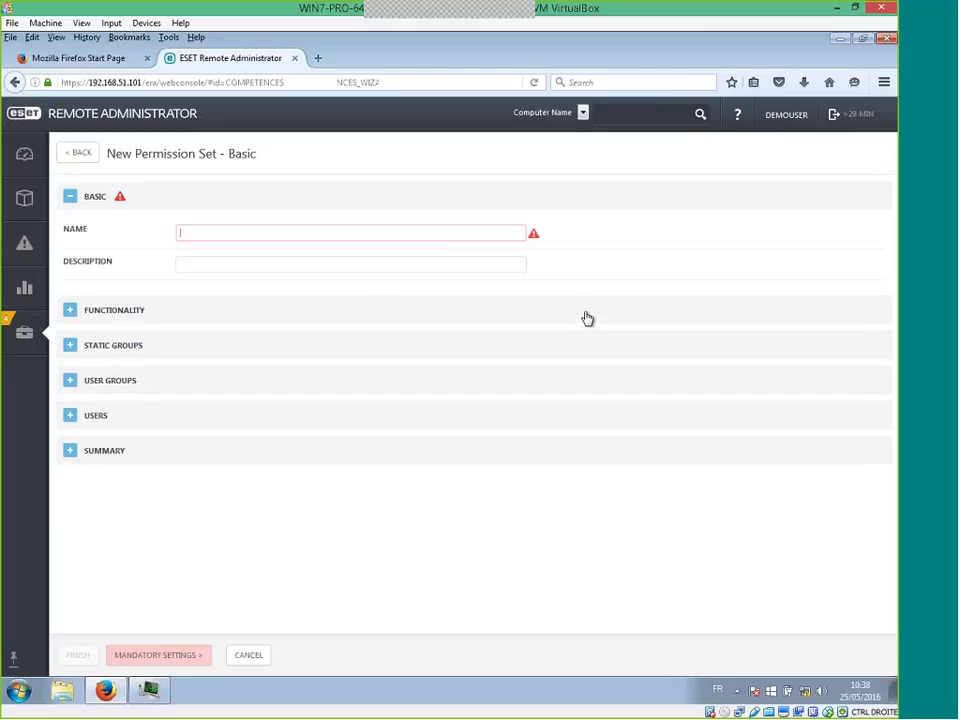
Examine the functionality privileges and static group privileges available for the new permission set
click(68, 313)
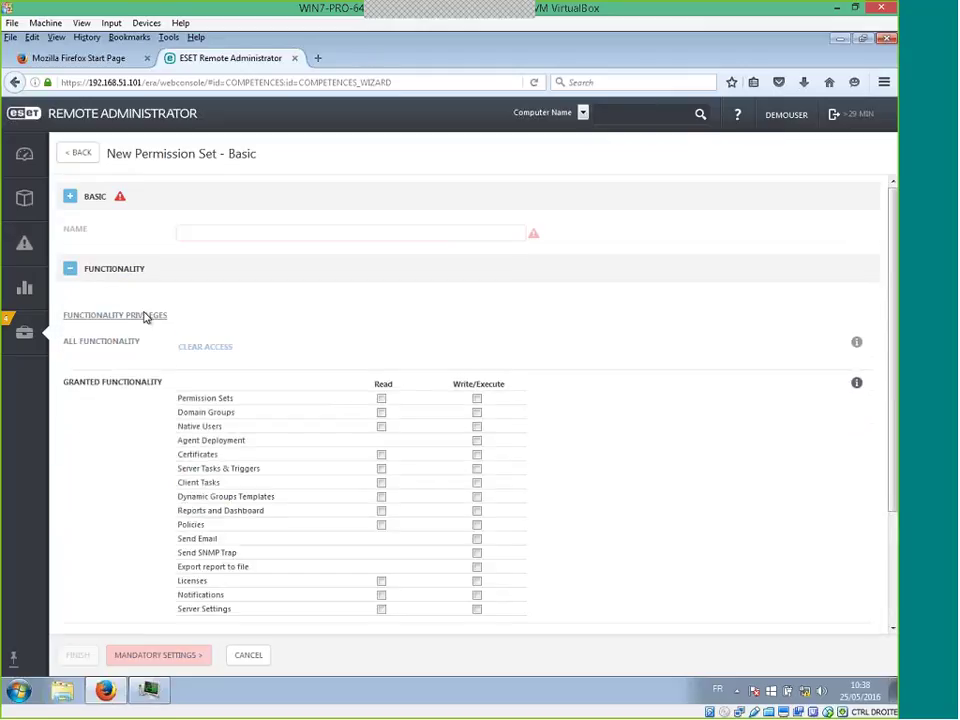
scroll(352, 303, down, 3)
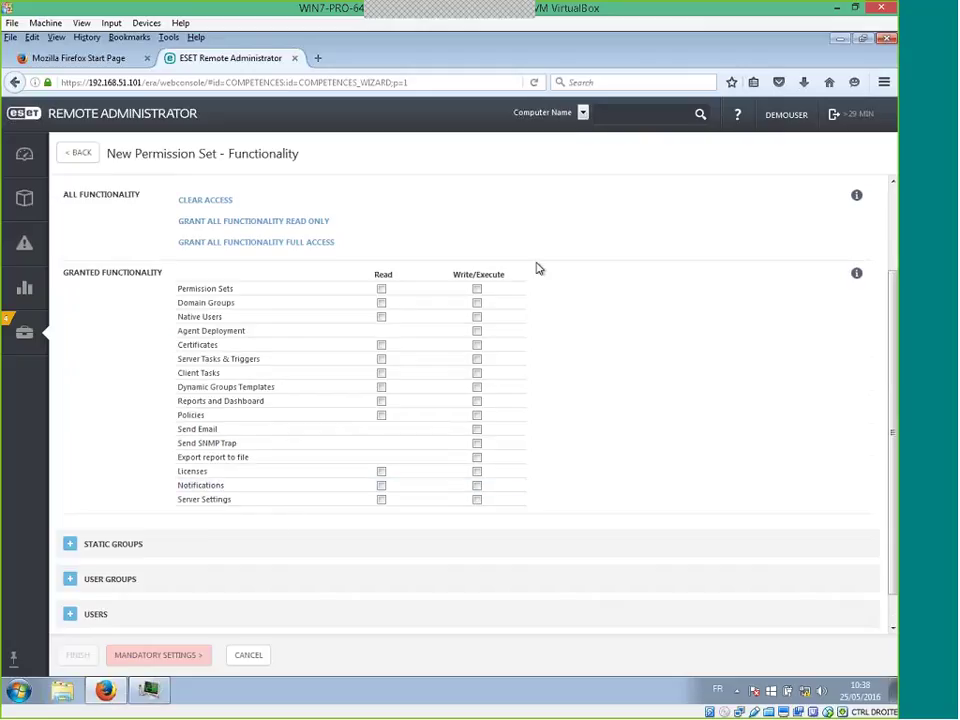
click(70, 545)
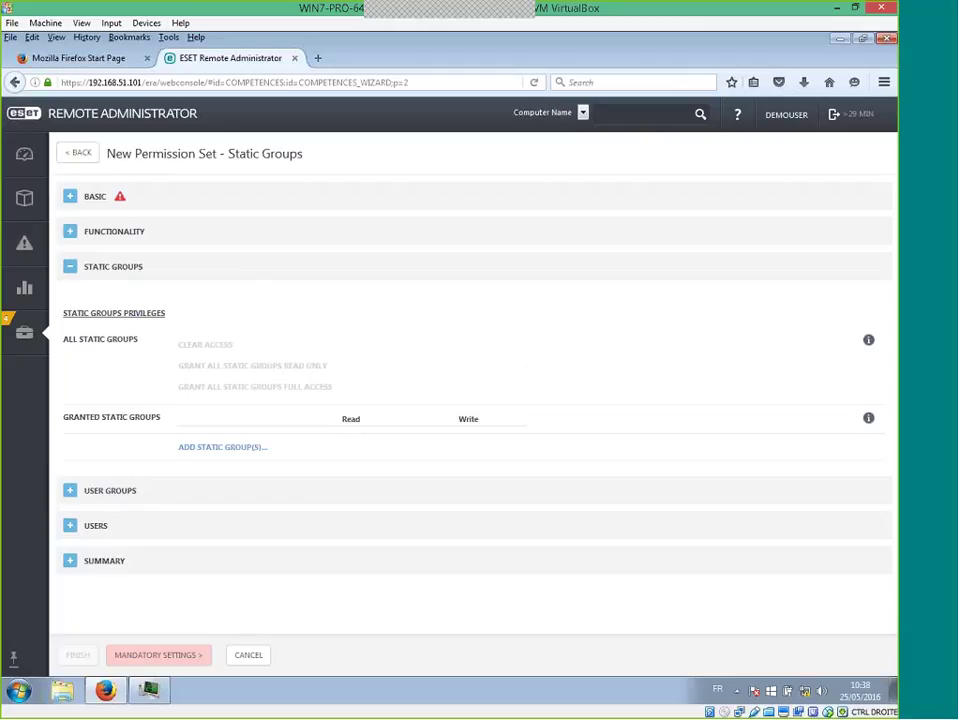
Add the Managed Computers group to the granted static groups of the new permission set
click(223, 447)
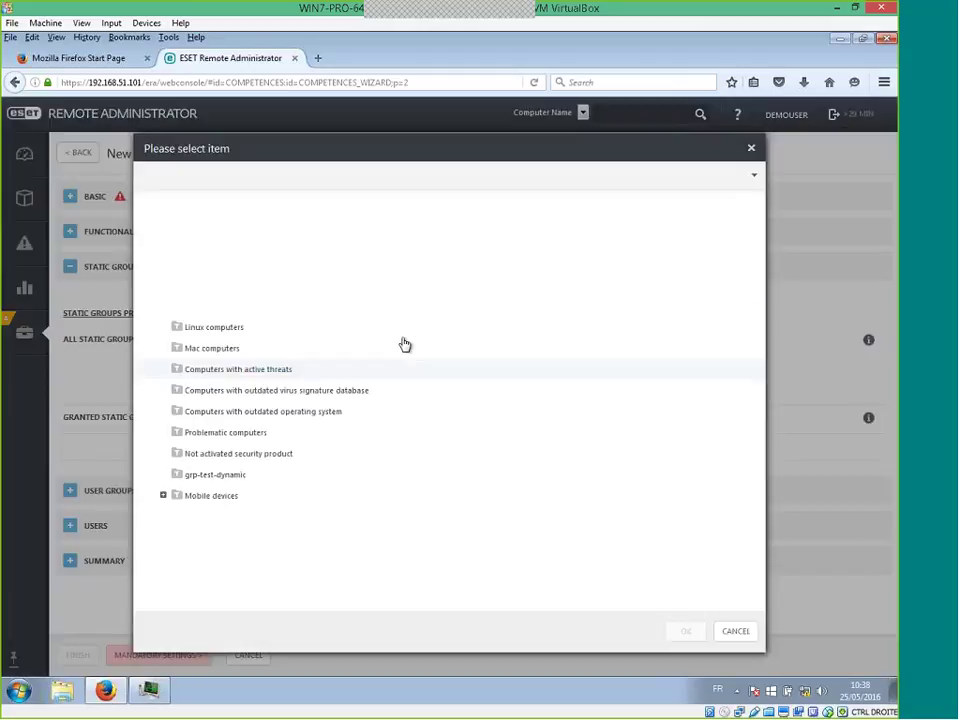
click(218, 268)
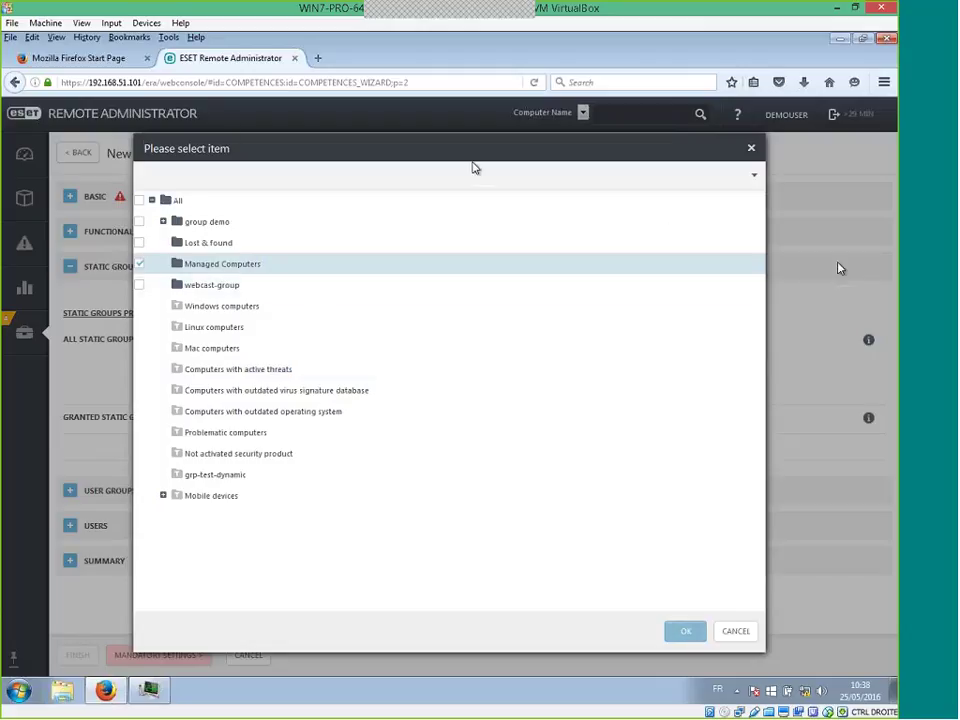
click(683, 631)
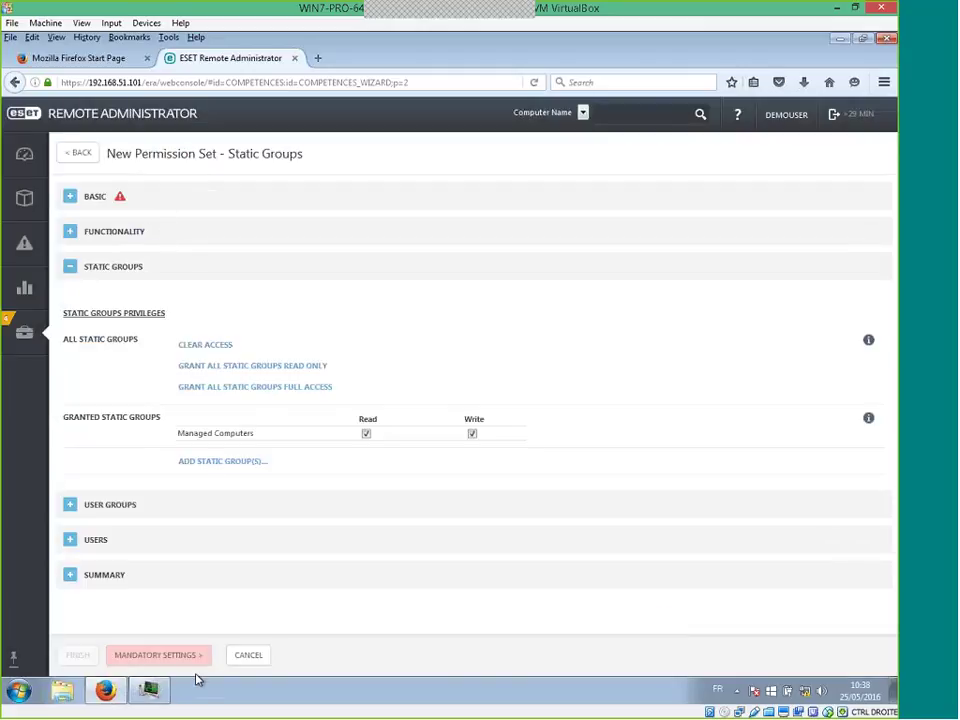
Discard the new permission set and return to the Post Installation Tasks page
click(255, 658)
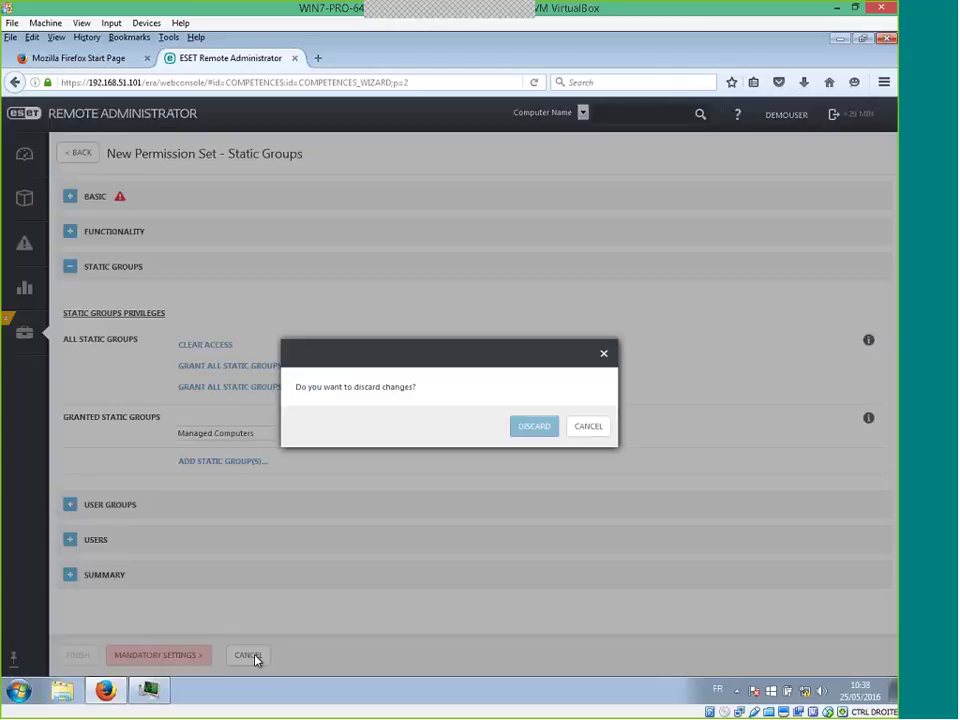
click(518, 430)
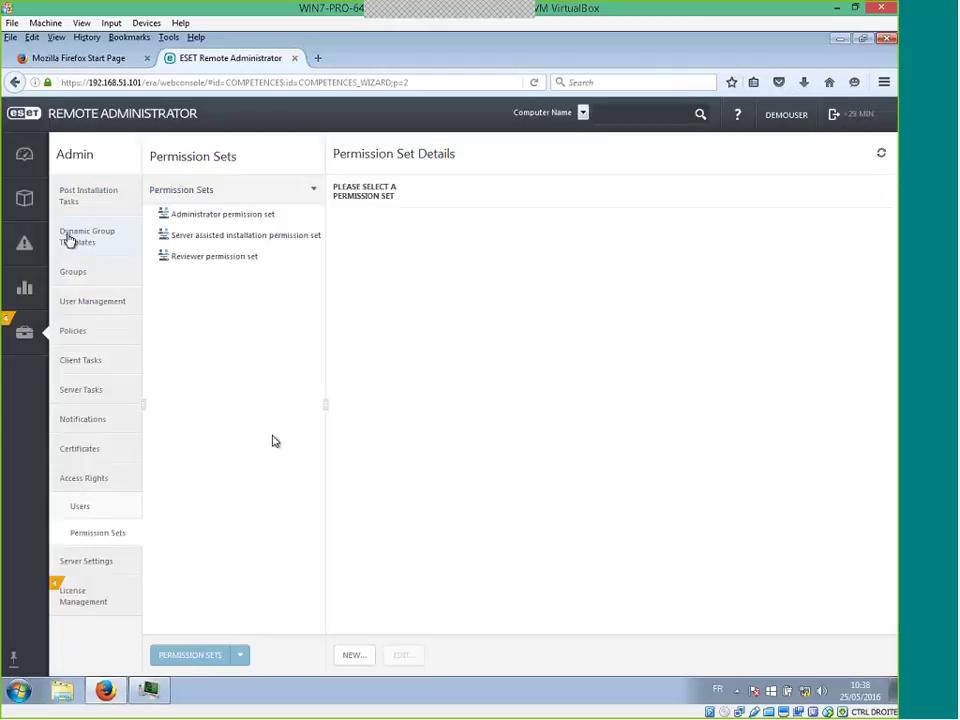
click(106, 196)
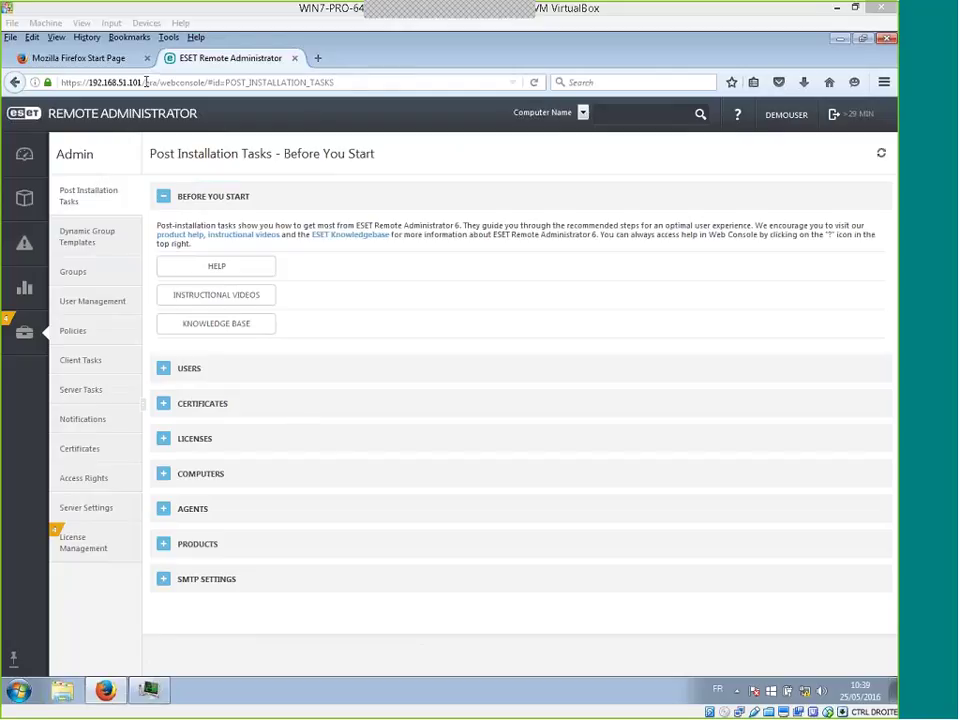
Review the Certificates and Licenses sections of the post-installation tasks
click(343, 82)
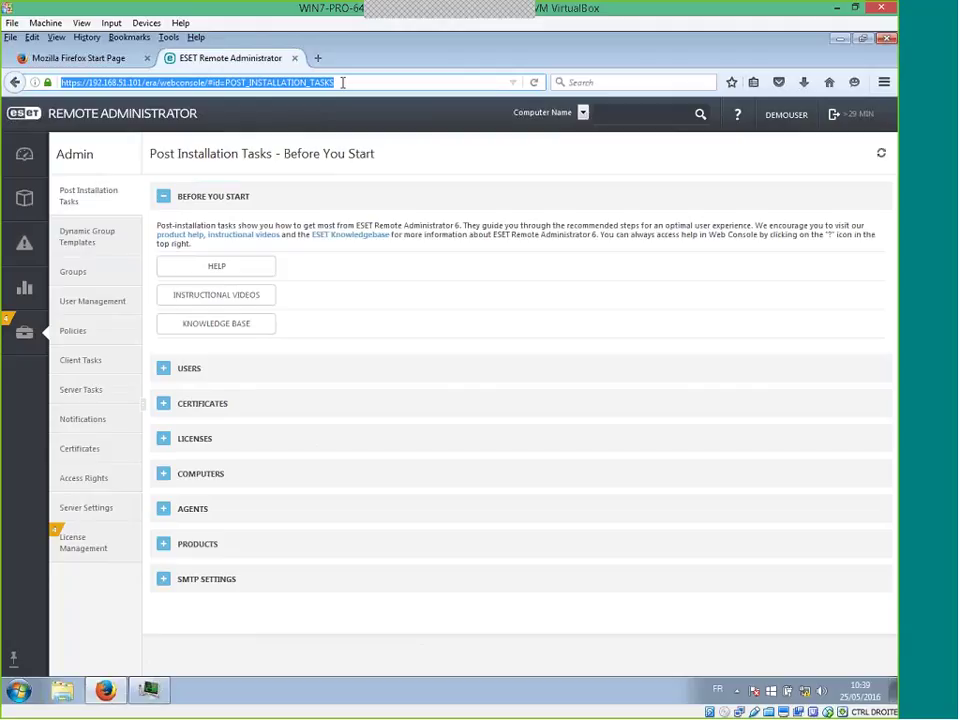
click(343, 82)
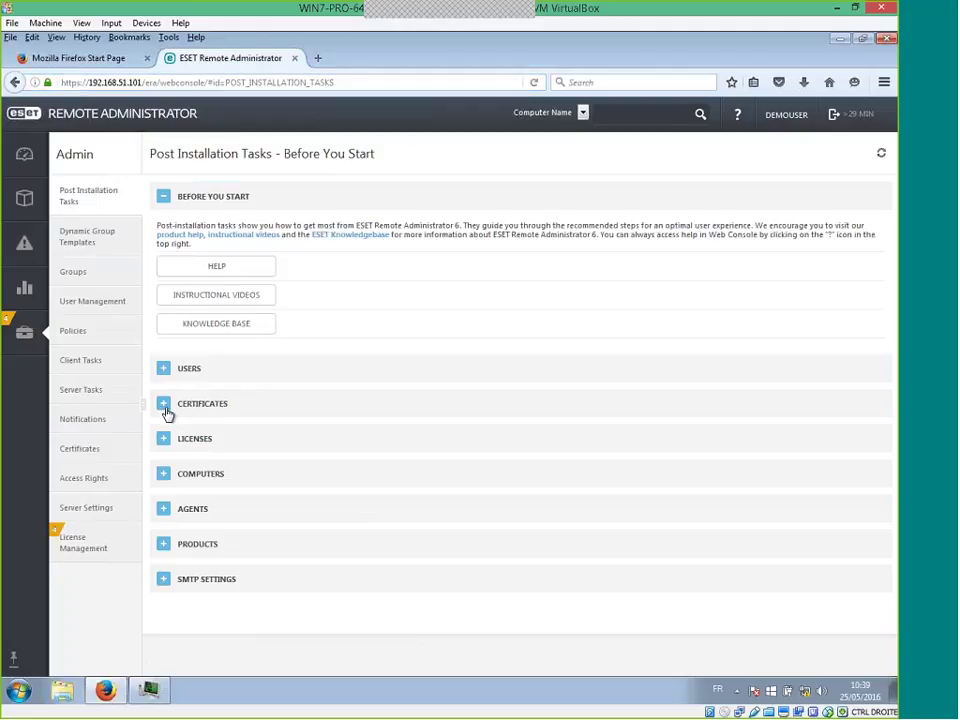
click(165, 406)
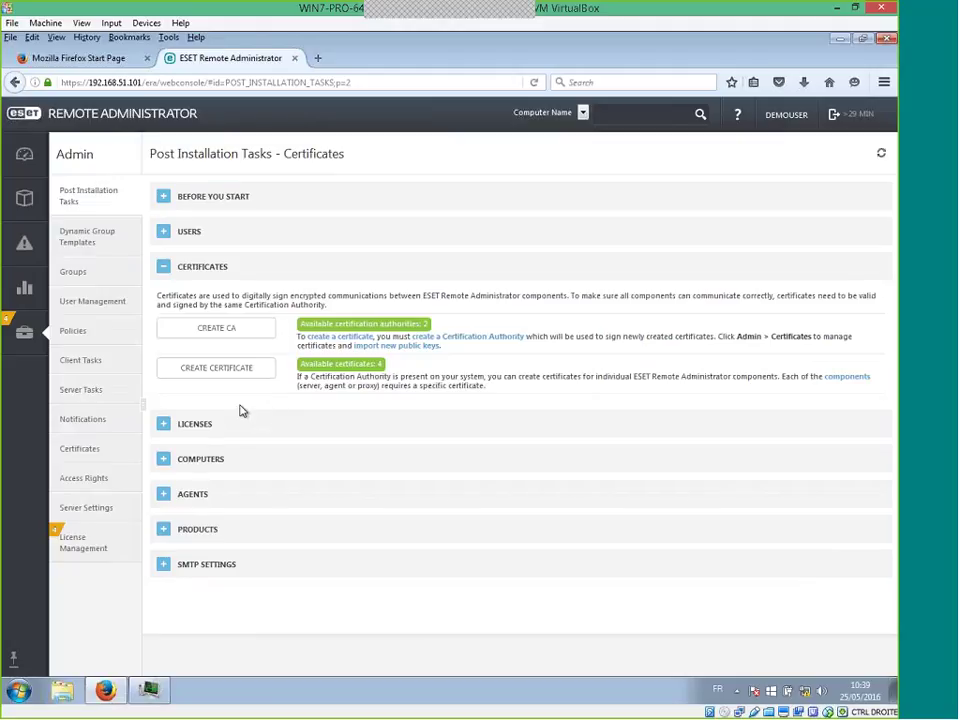
click(173, 438)
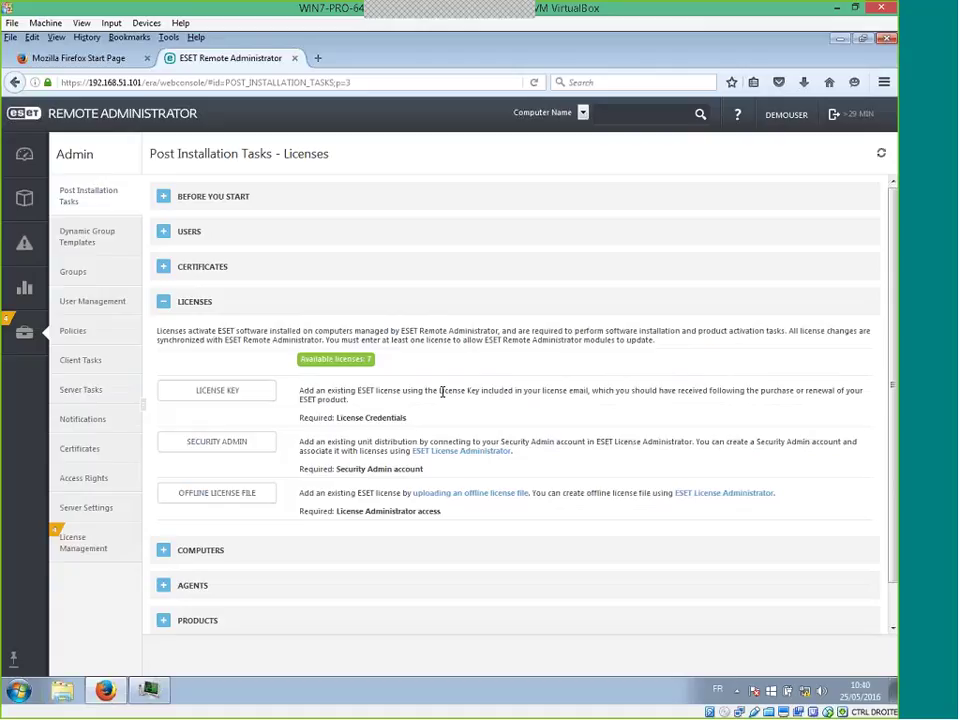
Review the license key, Security Admin credentials and offline license file options for adding a license, leaving without adding one
click(252, 396)
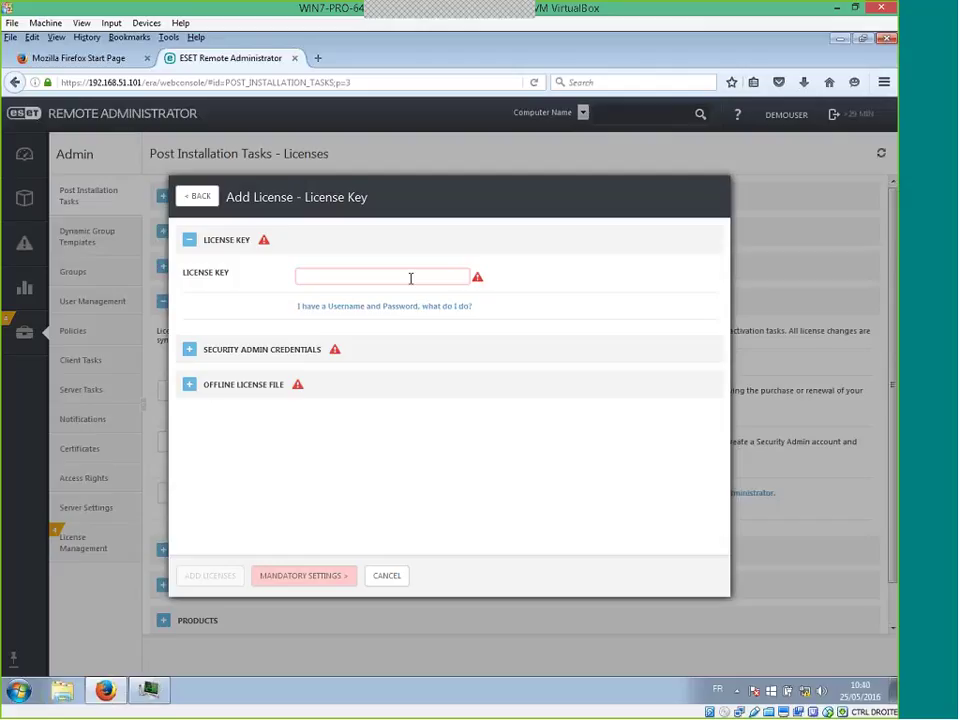
click(191, 350)
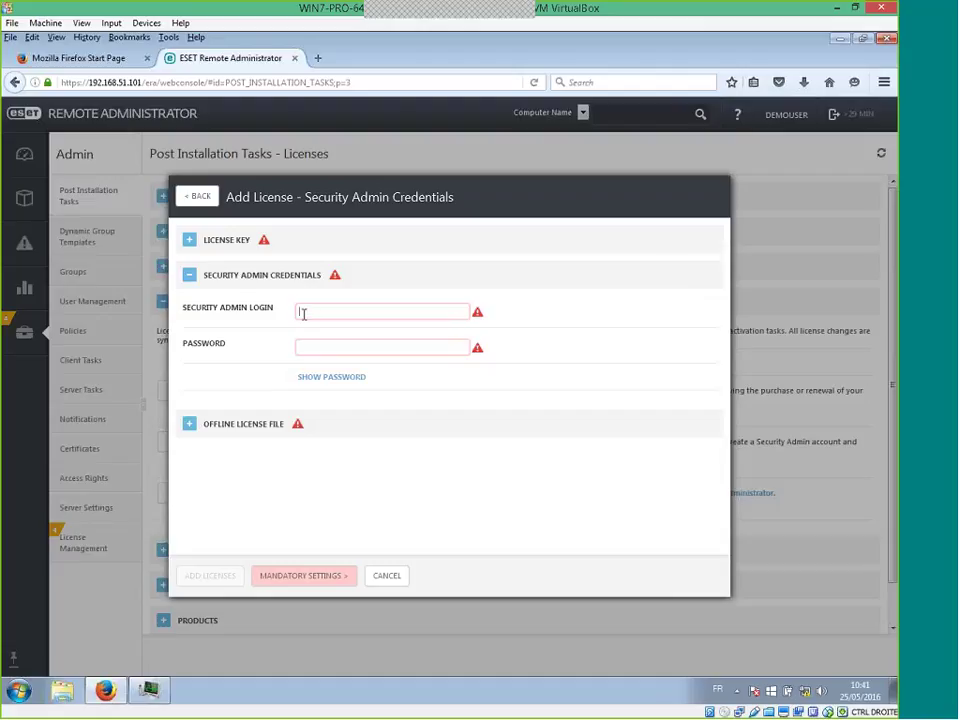
click(189, 424)
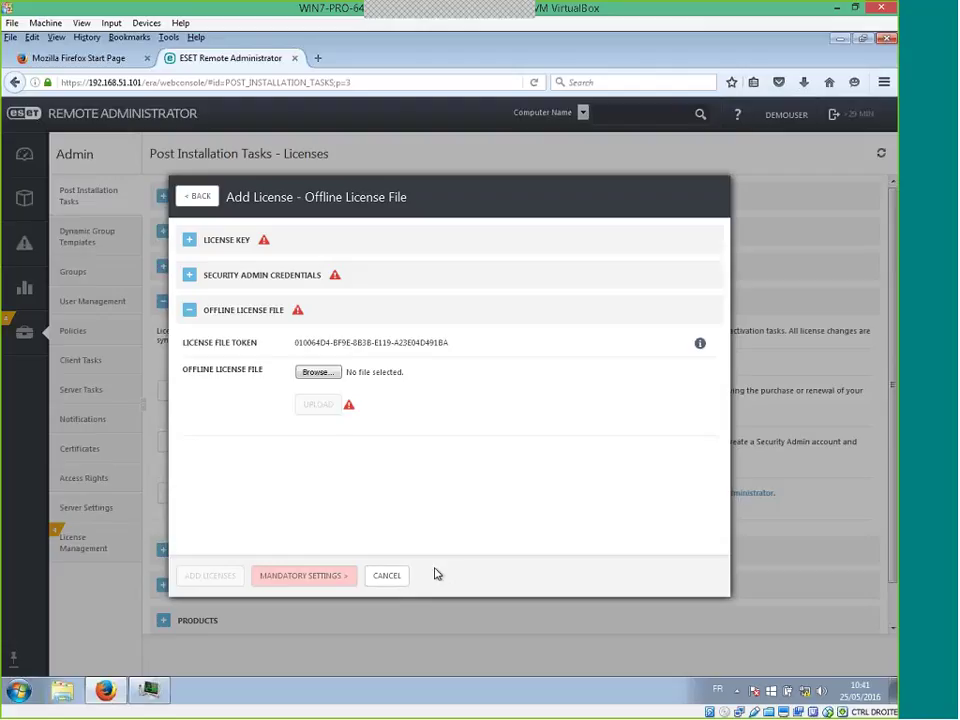
click(191, 237)
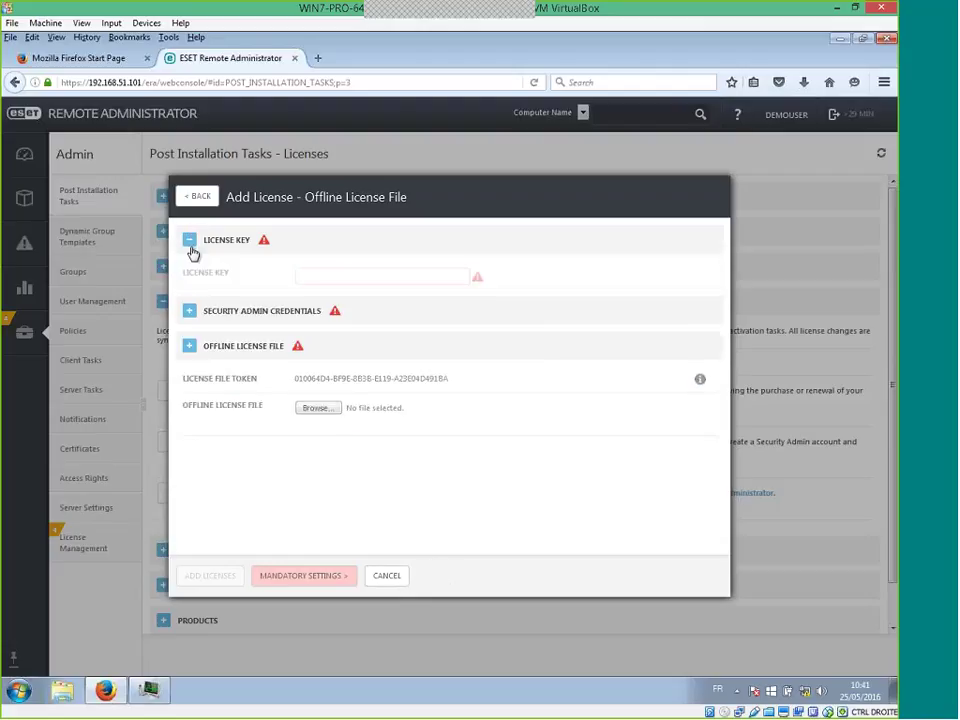
click(188, 350)
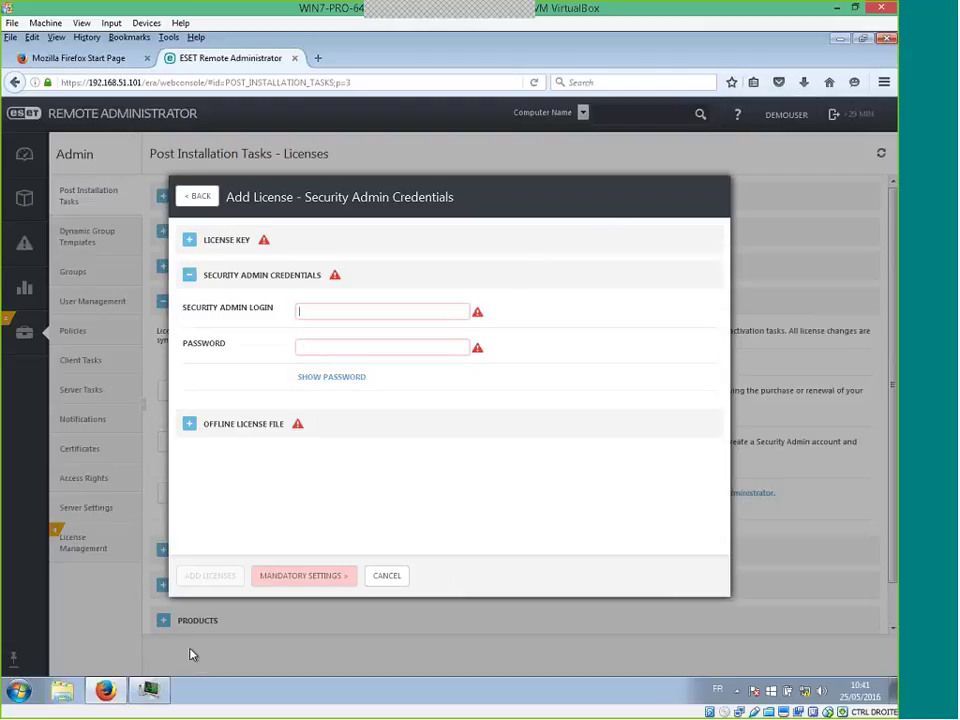
click(392, 577)
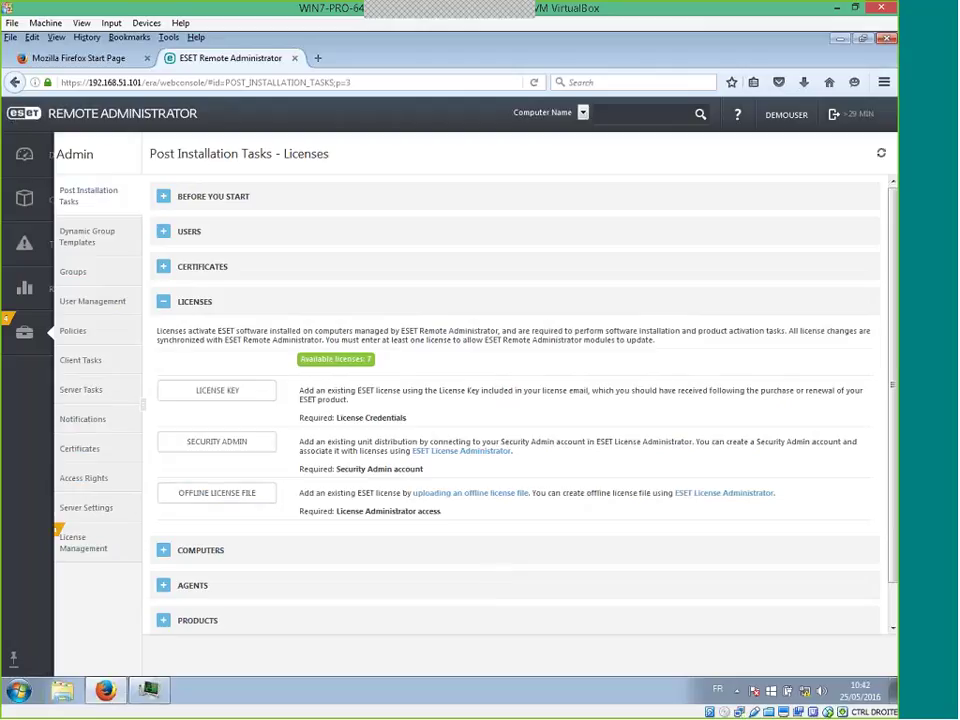
Request the Agent Live Installers using the ERA certificate described as "Agent certificate", leaving the server hostname and certificate passphrase empty
mouse_move(32, 517)
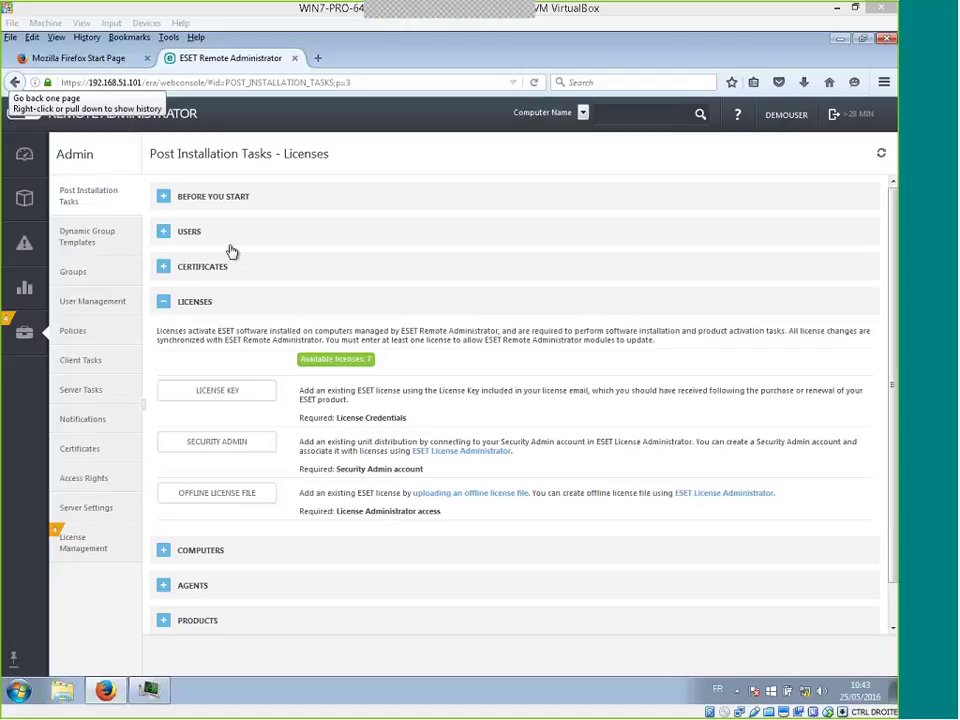
mouse_move(32, 402)
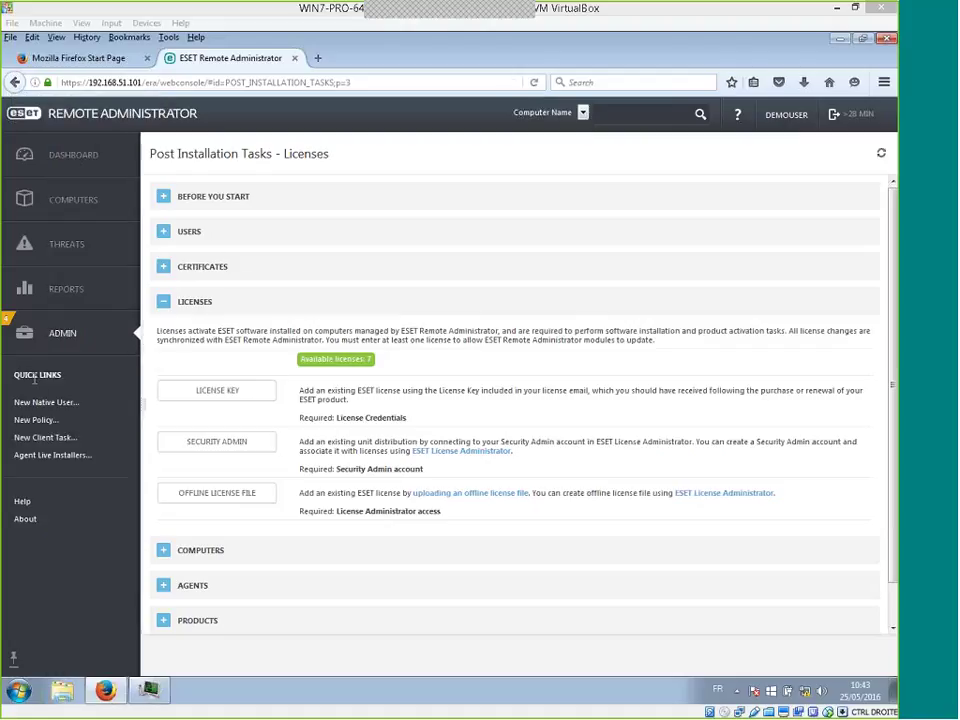
click(46, 457)
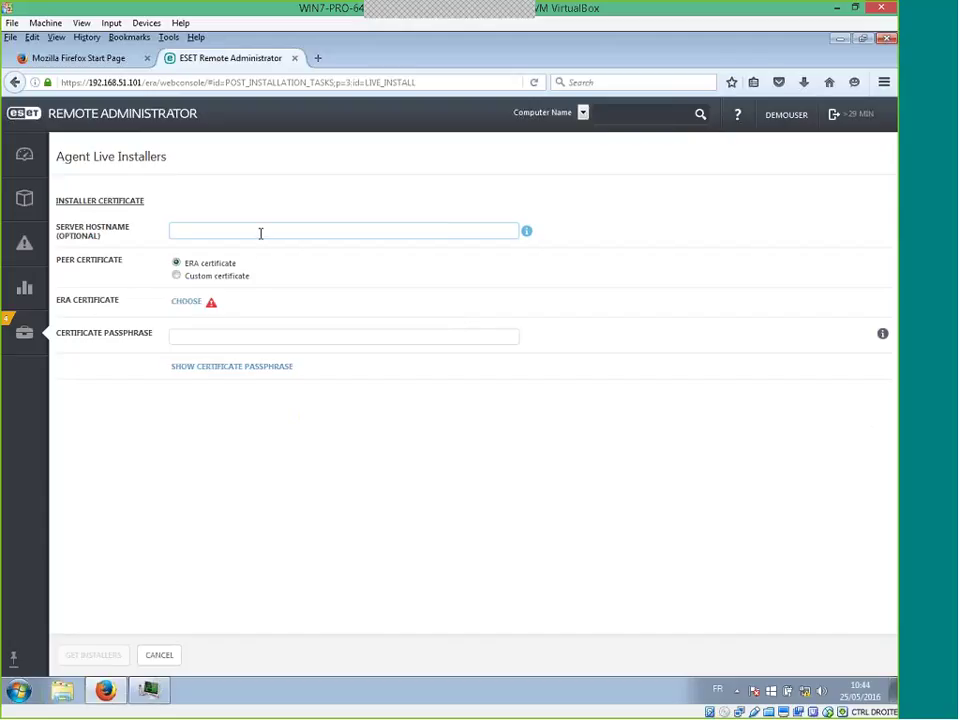
click(177, 304)
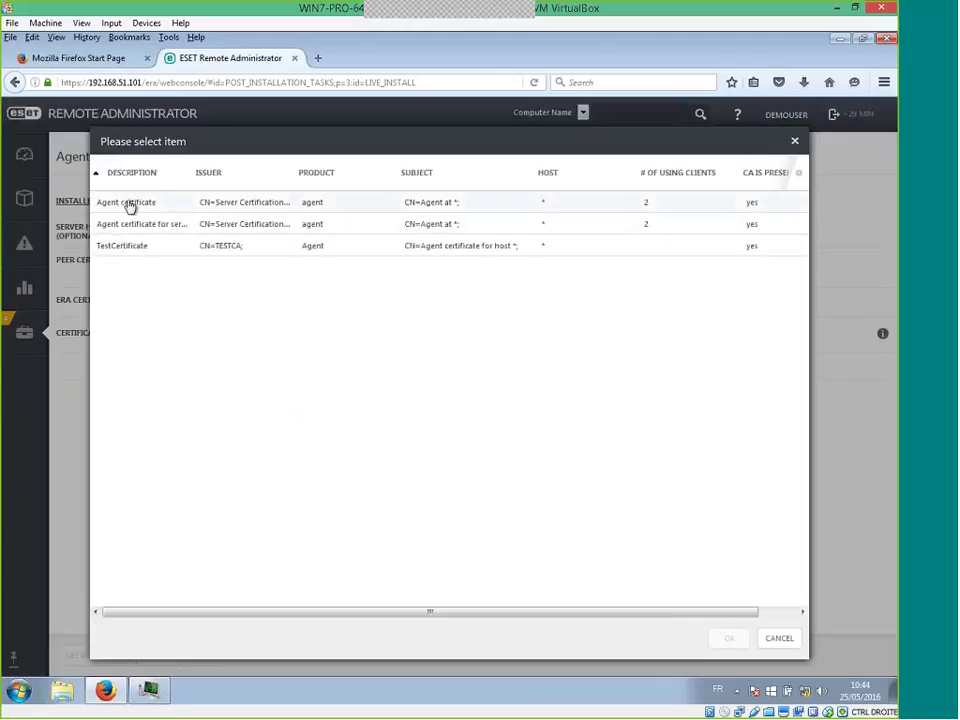
click(128, 204)
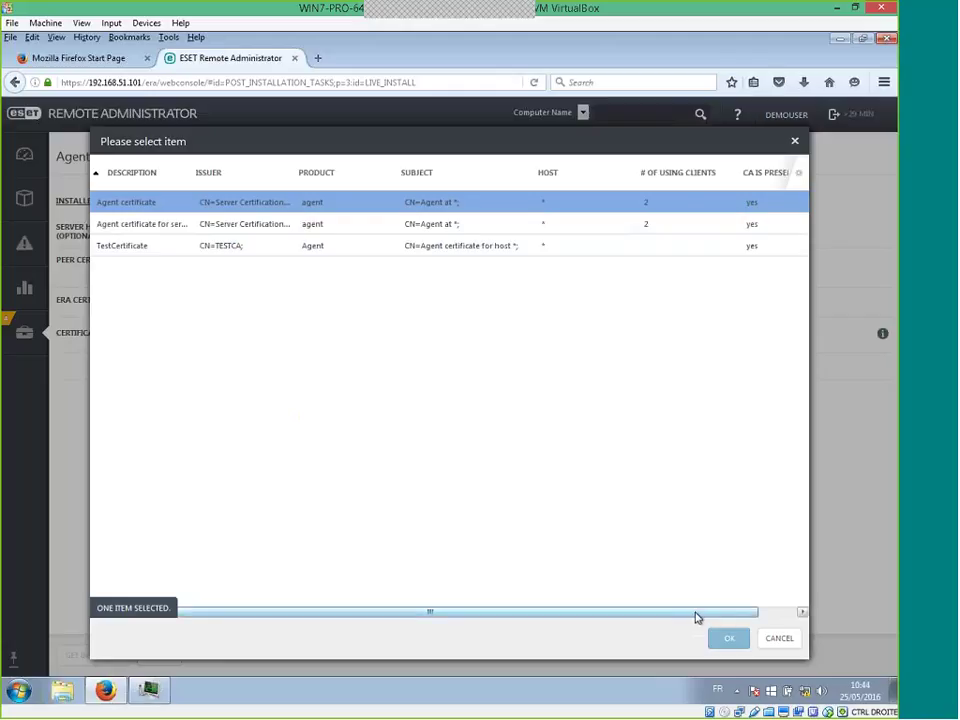
click(726, 638)
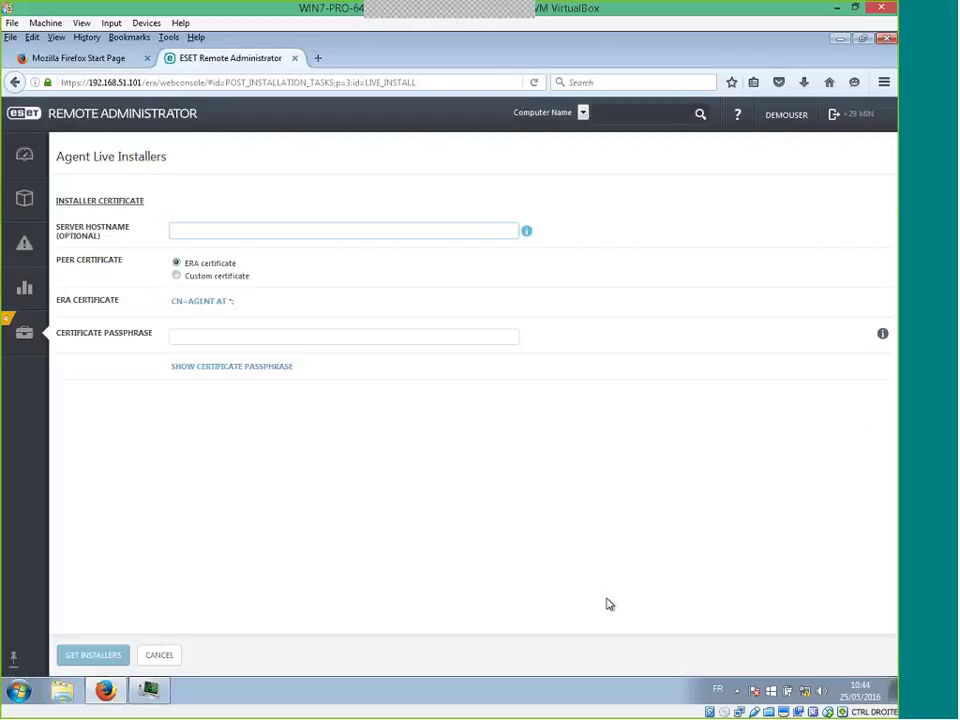
click(216, 336)
click(95, 655)
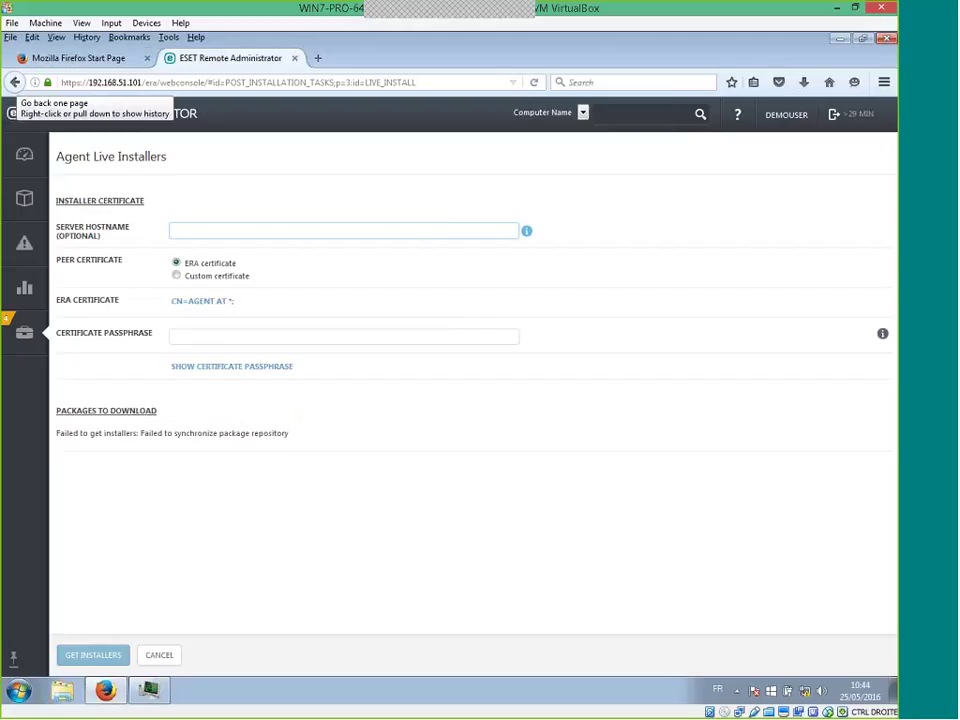
Switch to the WIN7-PRO-64-FR-TRAINING-INSTALL virtual machine and open EraAgentInstaller.bat from its desktop for editing
drag(0, 209, 171, 60)
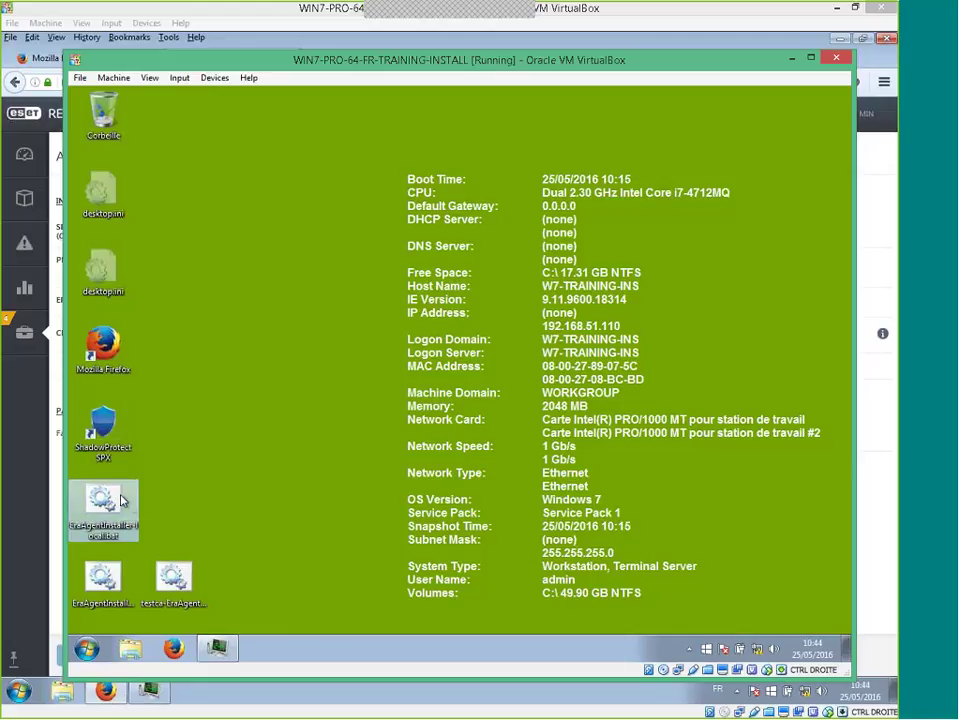
drag(131, 507, 120, 583)
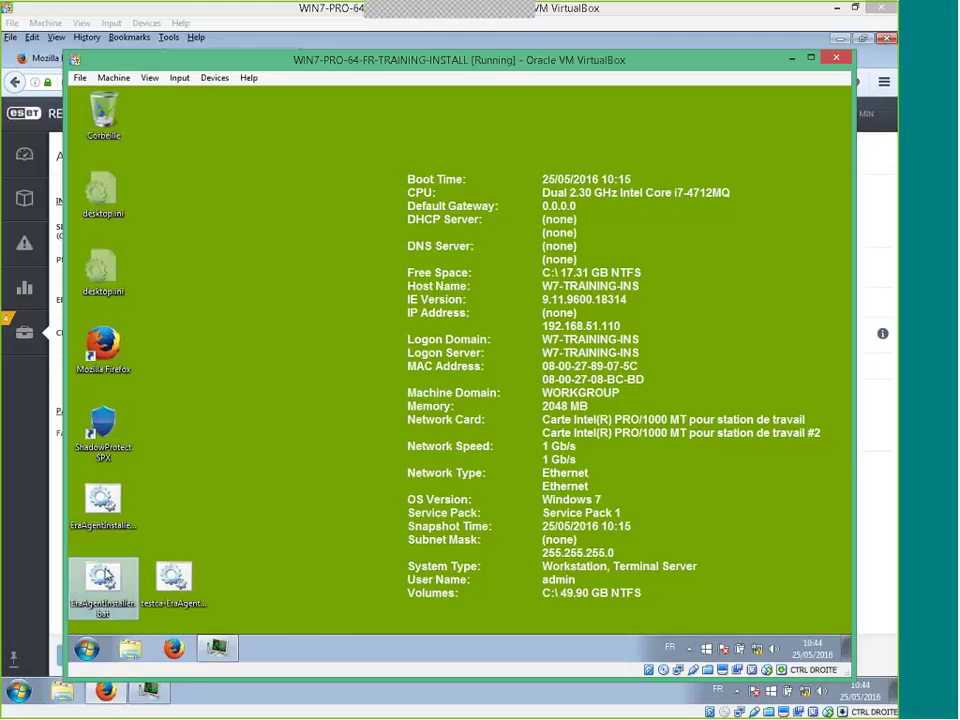
right_click(120, 583)
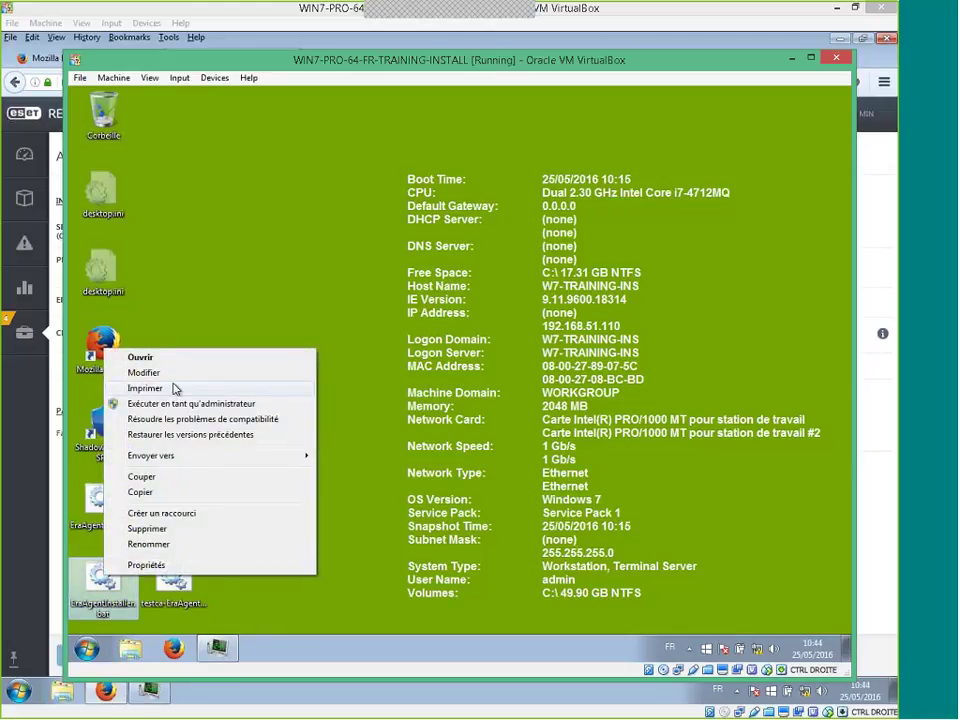
click(167, 373)
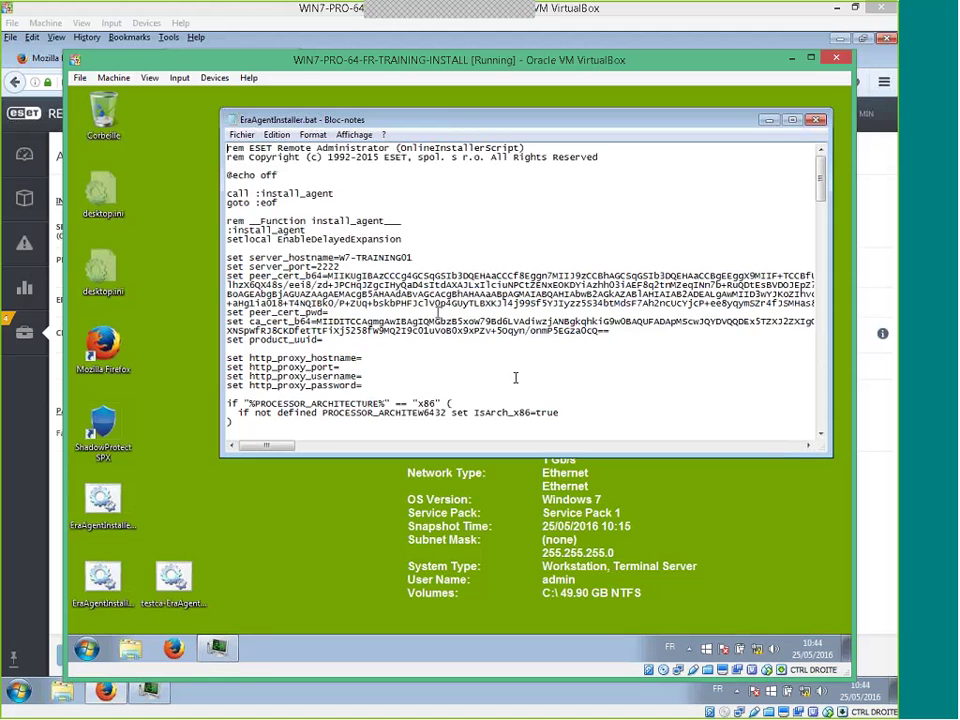
Examine the EraAgentInstaller.bat script, including its server, certificate and proxy settings and the agent package download URLs
scroll(414, 321, down, 20)
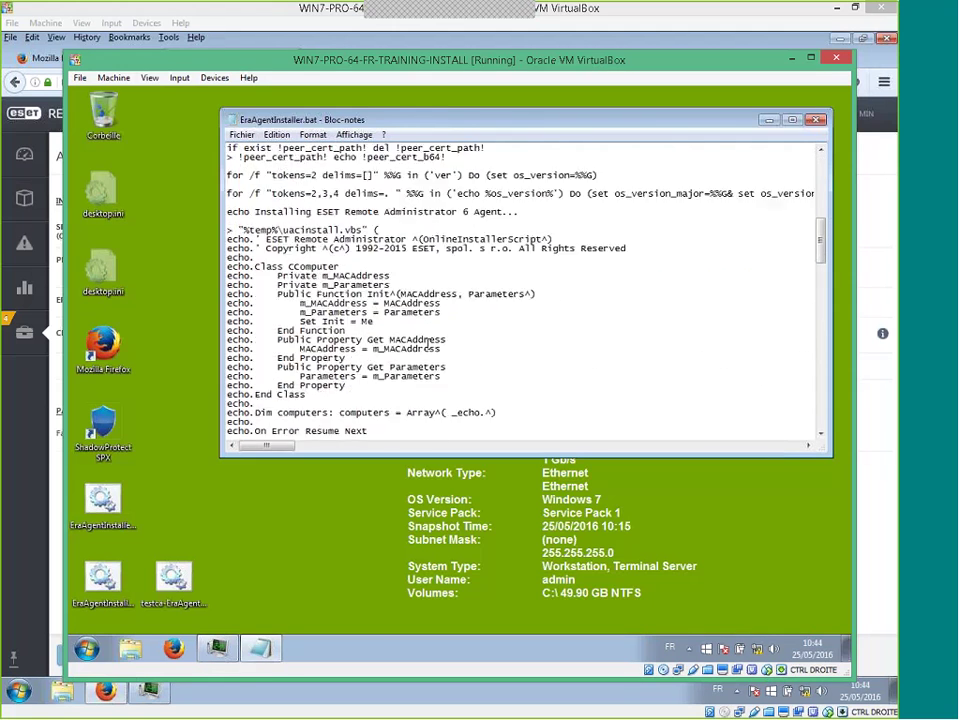
scroll(427, 344, down, 15)
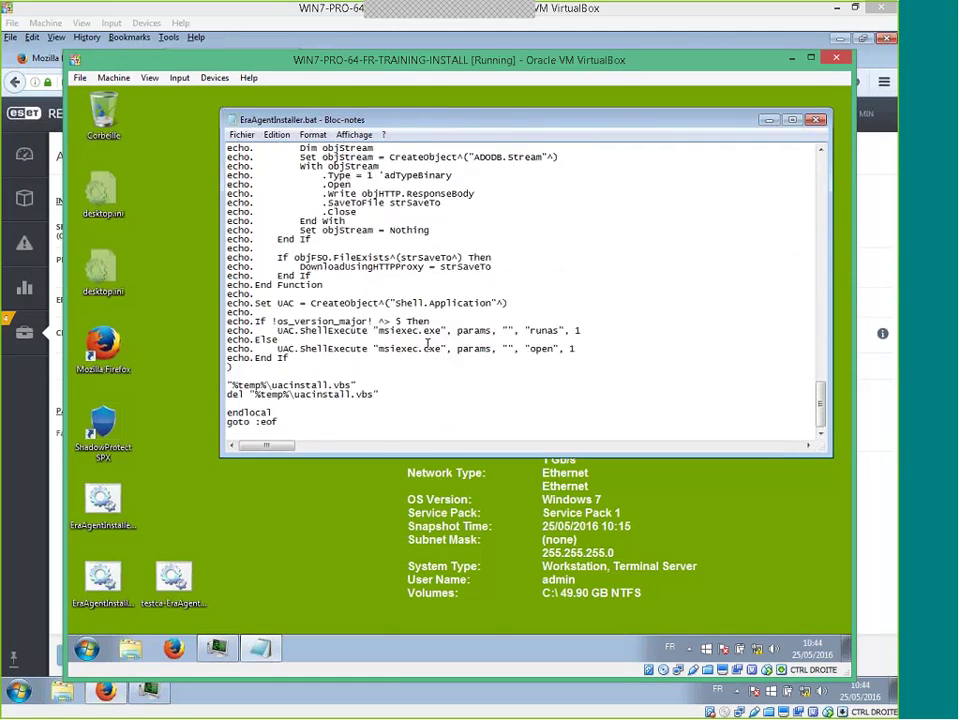
scroll(427, 343, up, 8)
scroll(427, 343, up, 15)
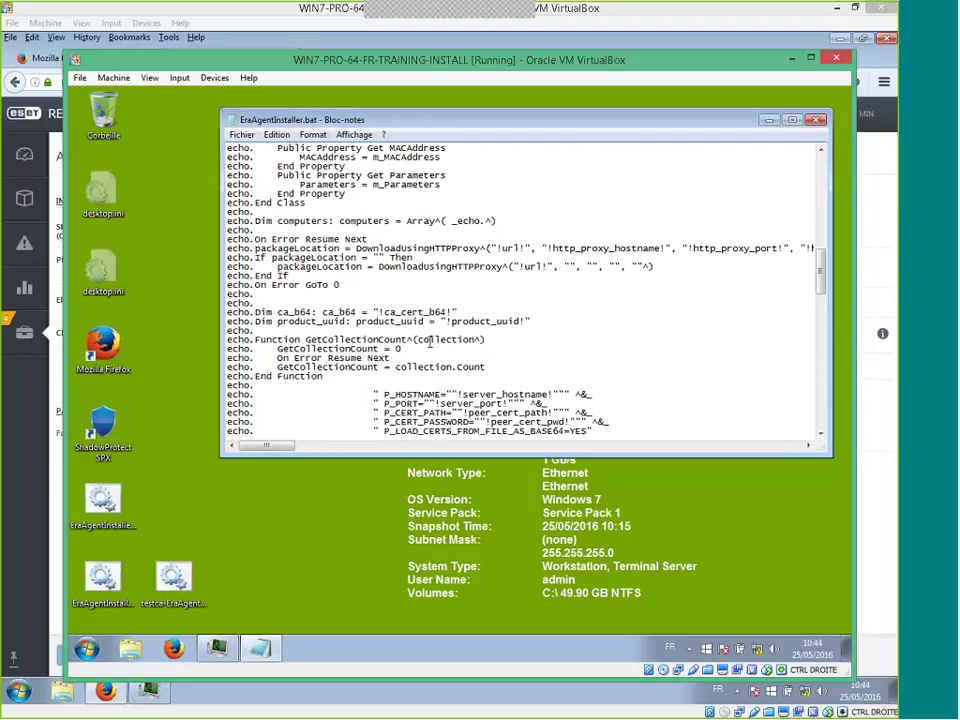
scroll(430, 342, up, 9)
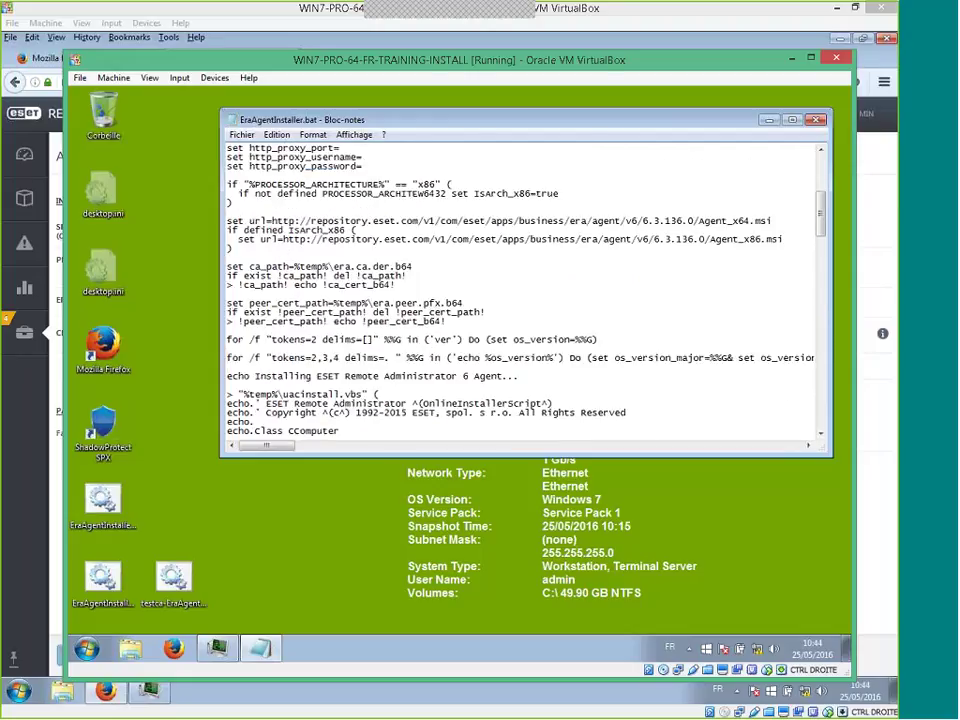
scroll(430, 342, up, 6)
scroll(430, 342, down, 2)
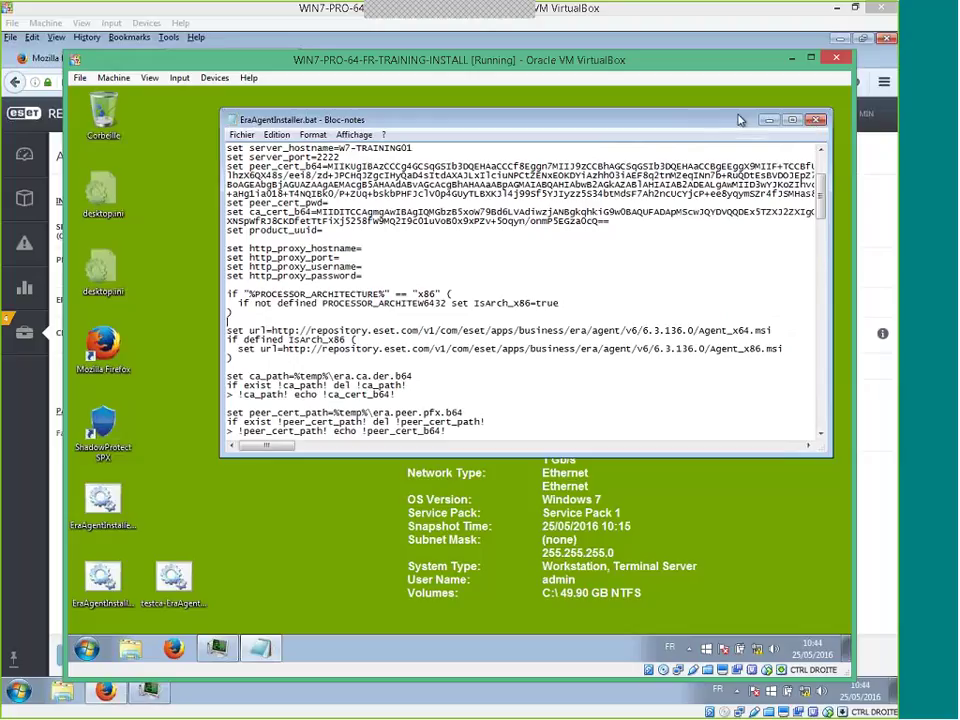
Switch to Chrome on the host computer and open help.eset.com in a new tab
drag(690, 62, 2, 90)
drag(2, 90, 0, 90)
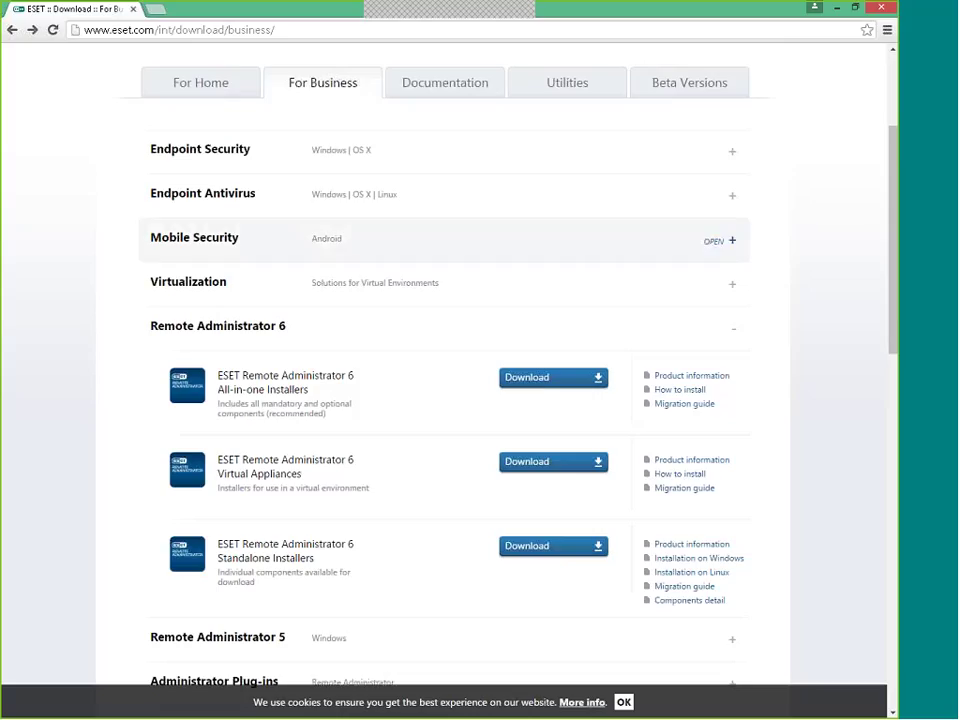
click(150, 10)
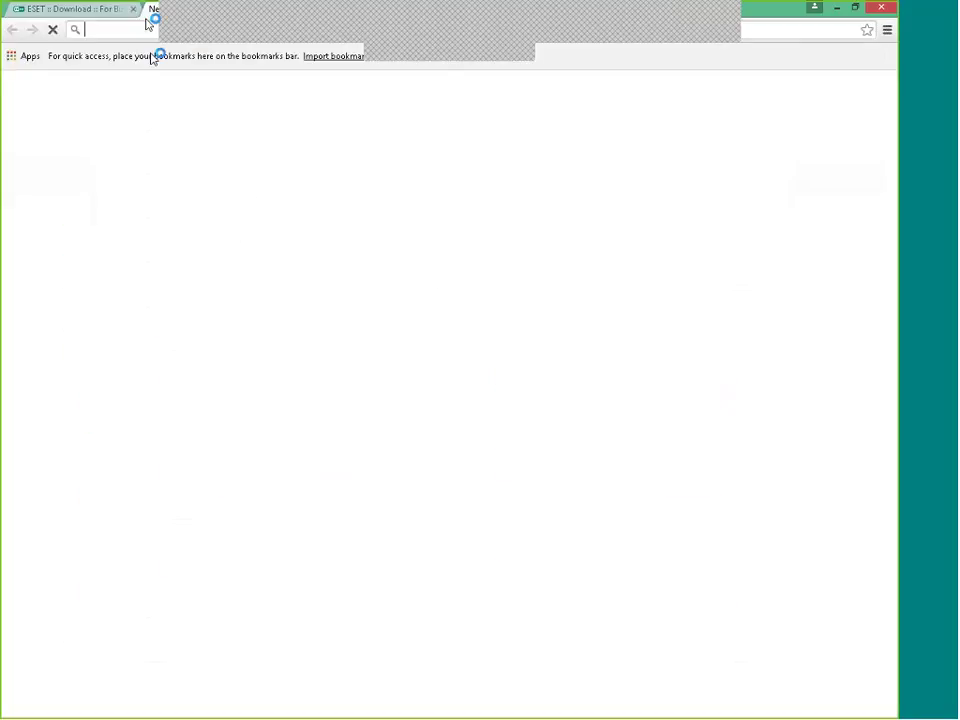
text(he)
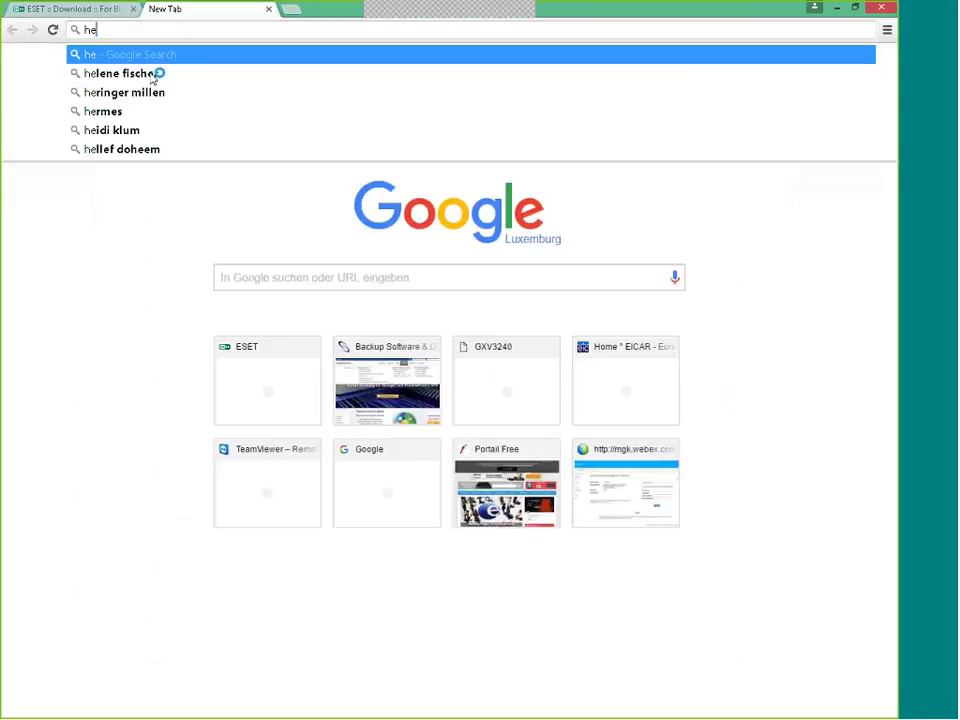
text(lp.eset.com)
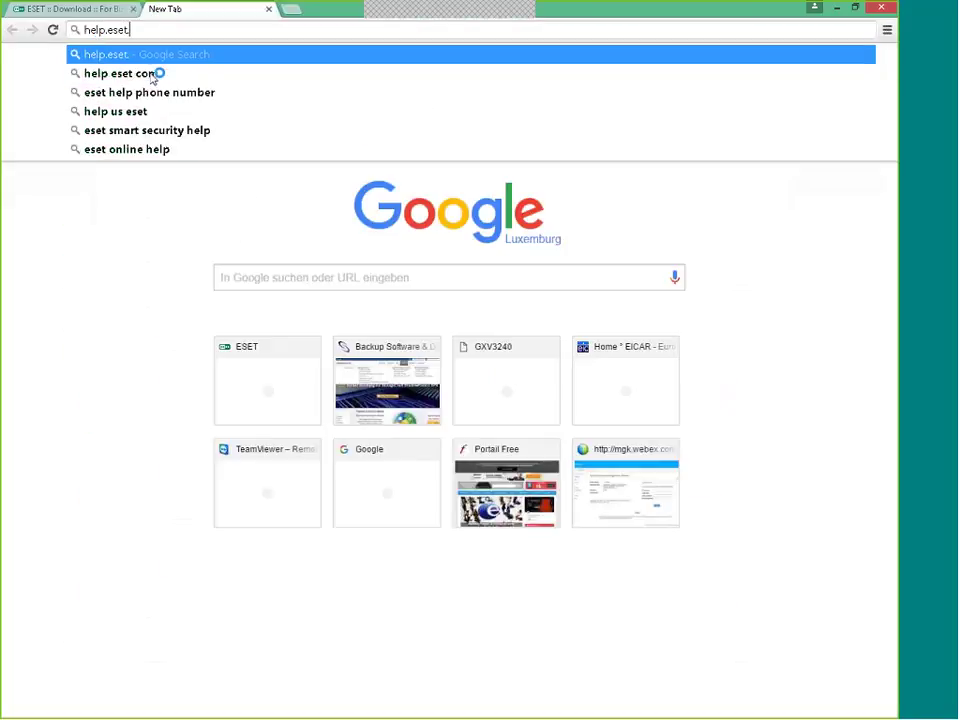
key(Return)
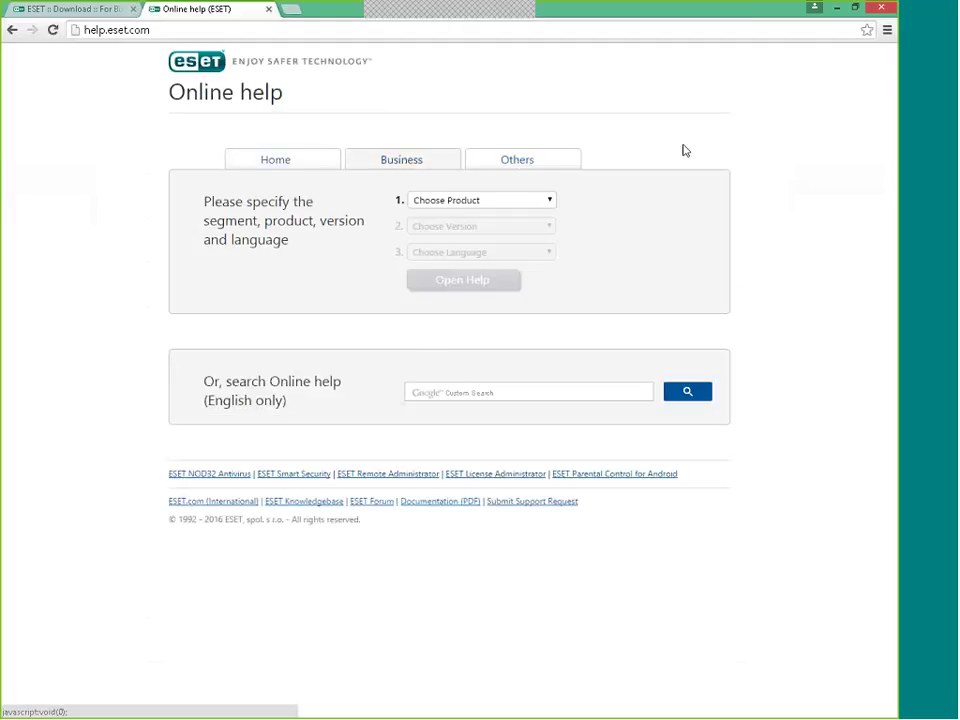
Open the English 6.3 - Installation/Upgrade Guide for the business product ESET Remote Administrator
click(505, 202)
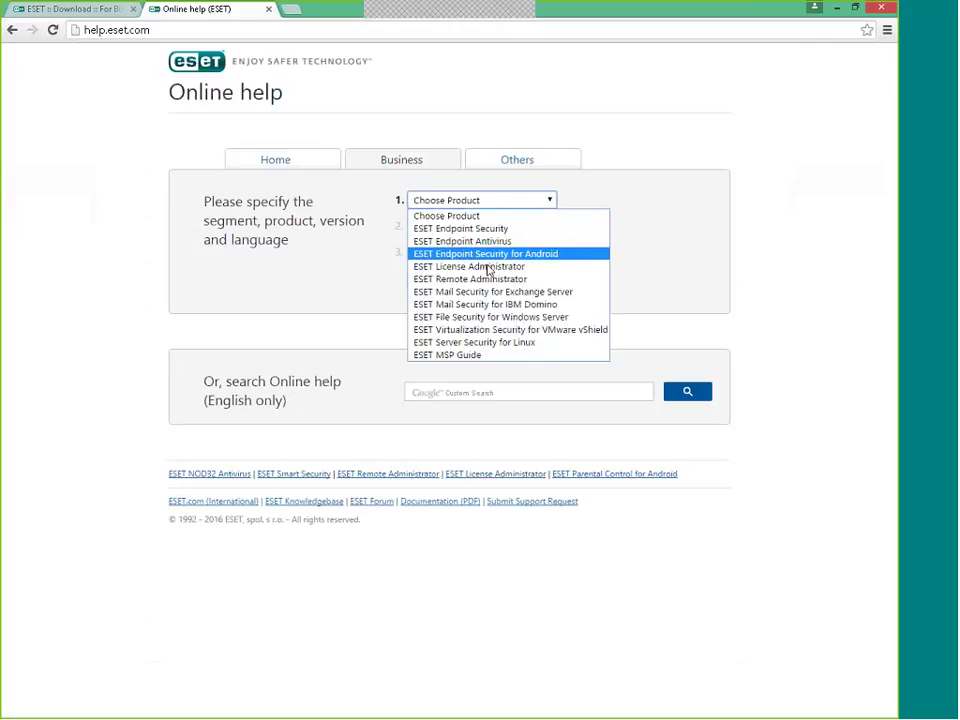
click(480, 281)
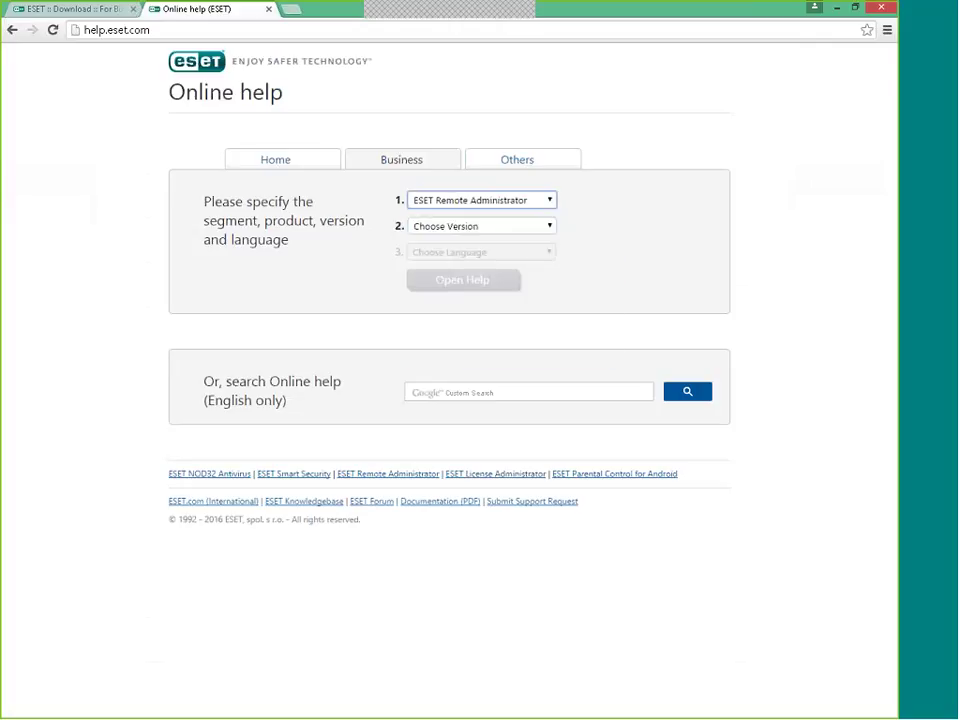
click(467, 228)
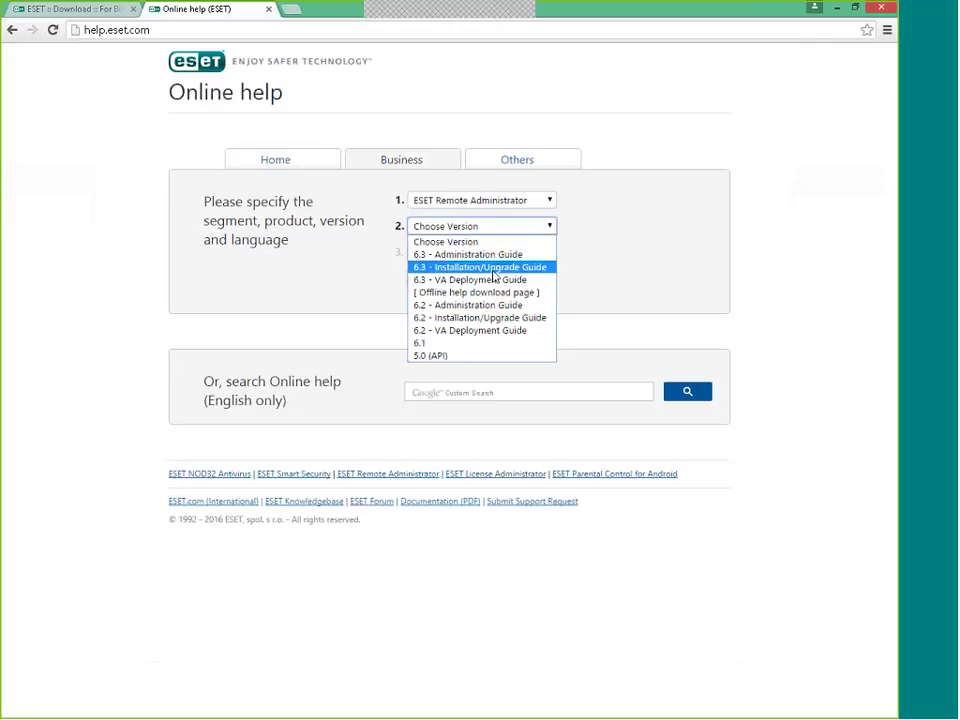
click(492, 268)
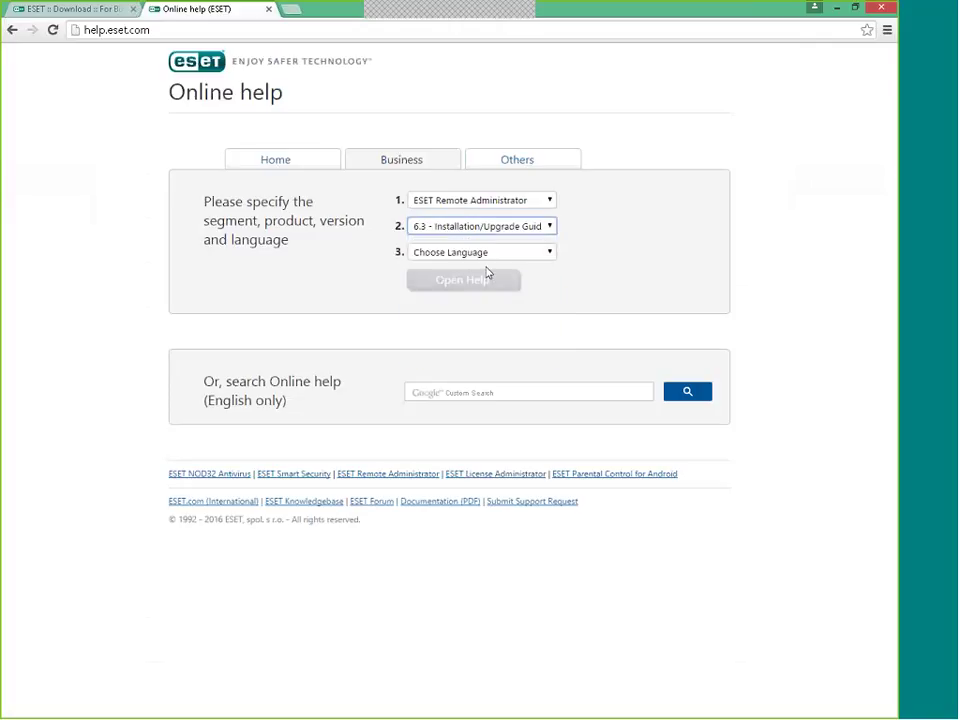
click(480, 252)
click(436, 306)
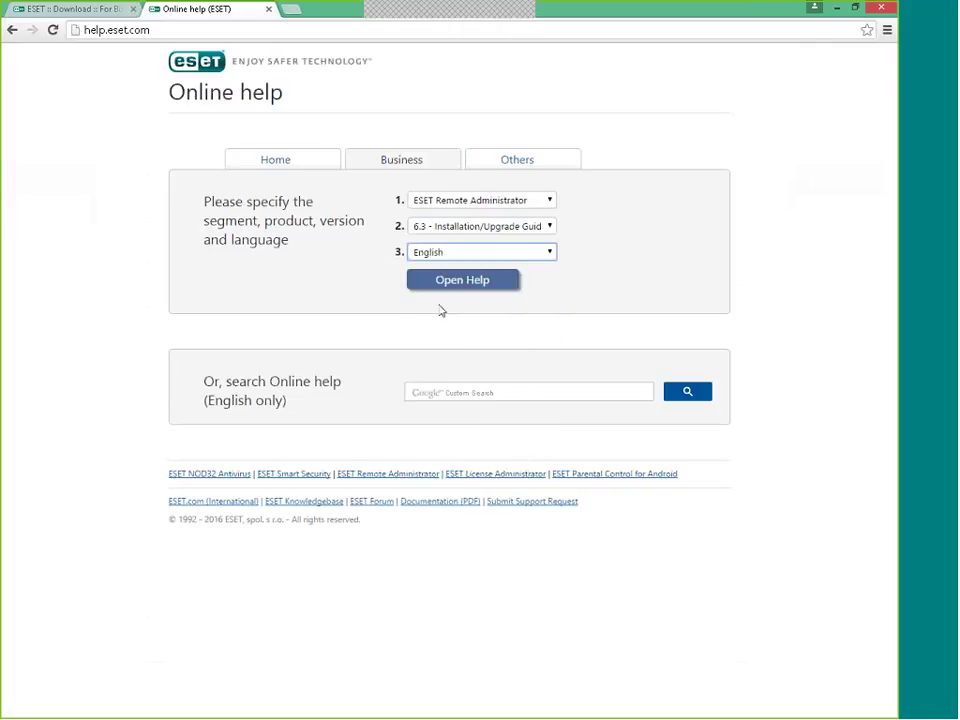
click(466, 283)
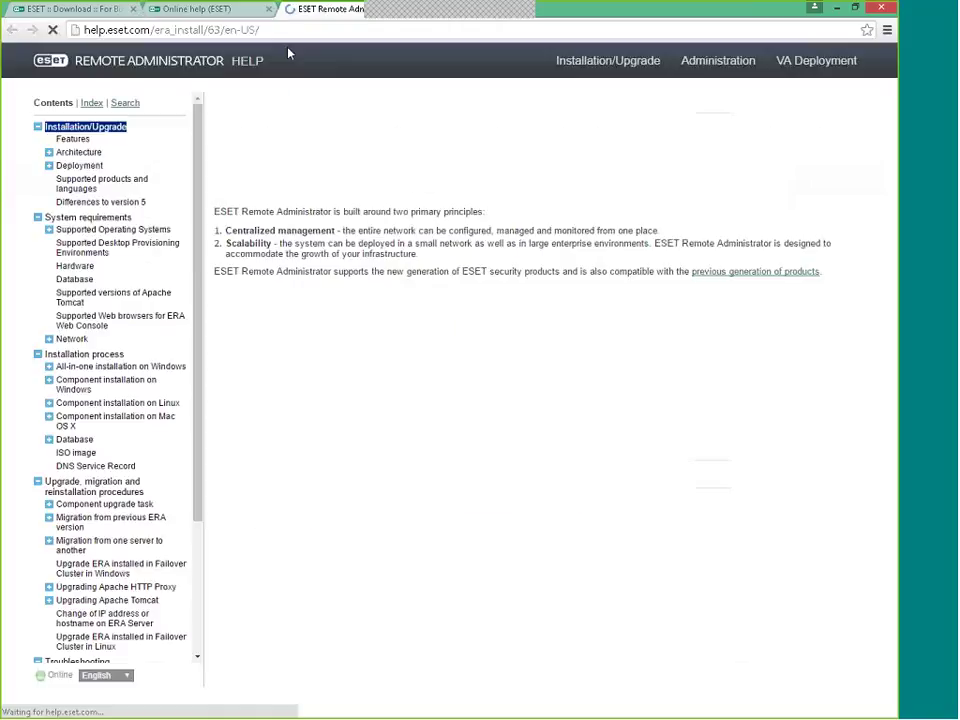
Return to the Online help page and open the English 6.3 - Administration Guide for ESET Remote Administrator
click(220, 8)
click(484, 226)
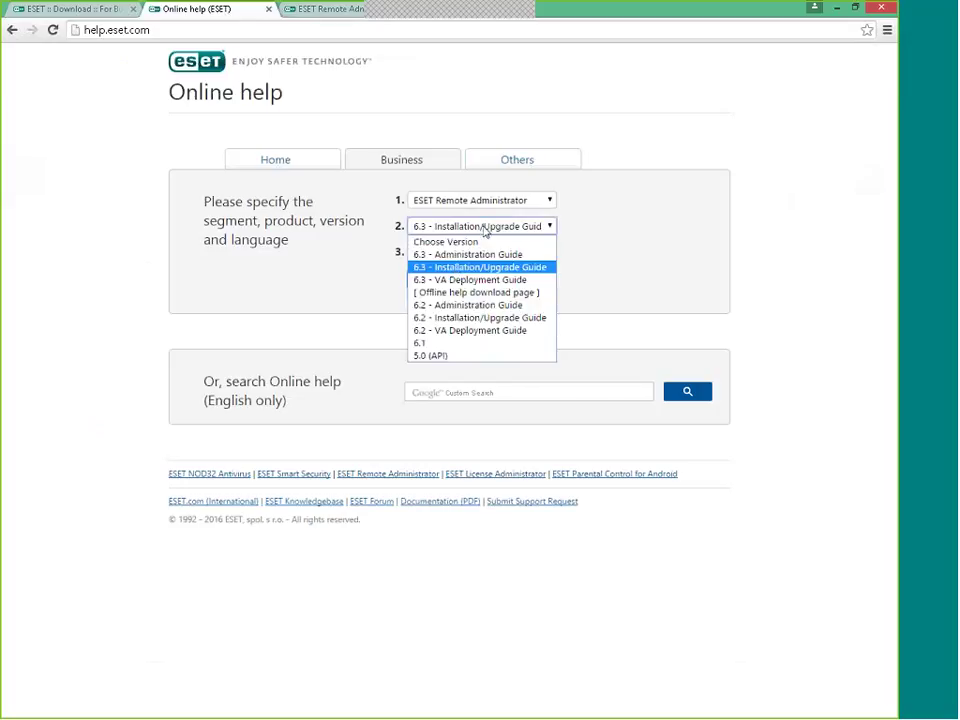
click(455, 254)
click(453, 254)
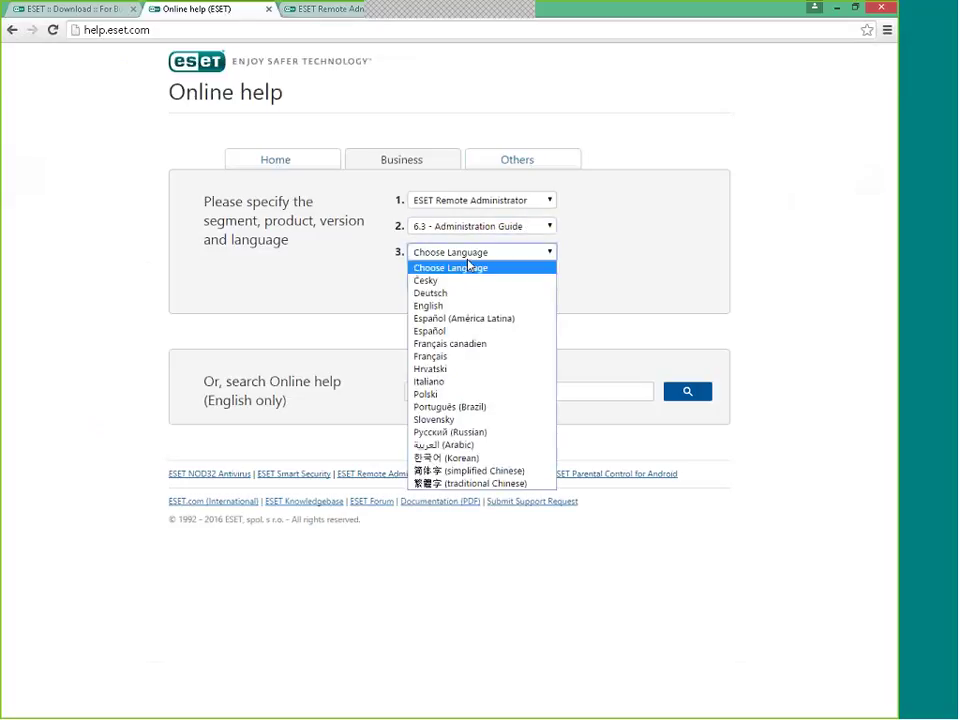
click(449, 306)
click(439, 280)
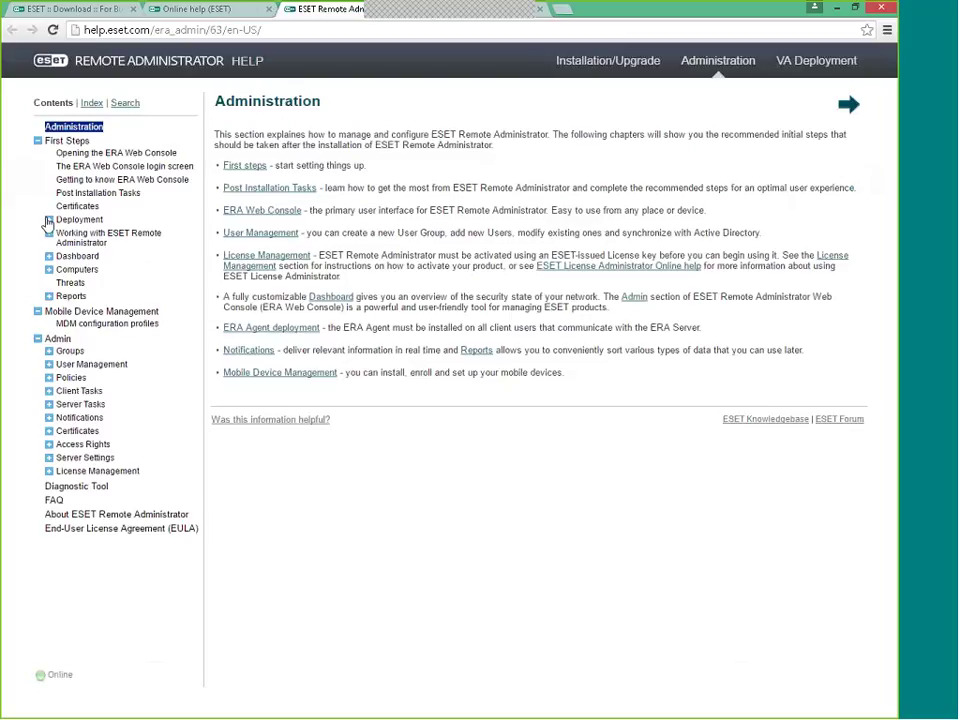
Read the "Creating MST file" topic within the guide's deployment section on agent deployment using GPO and SCCM
click(49, 220)
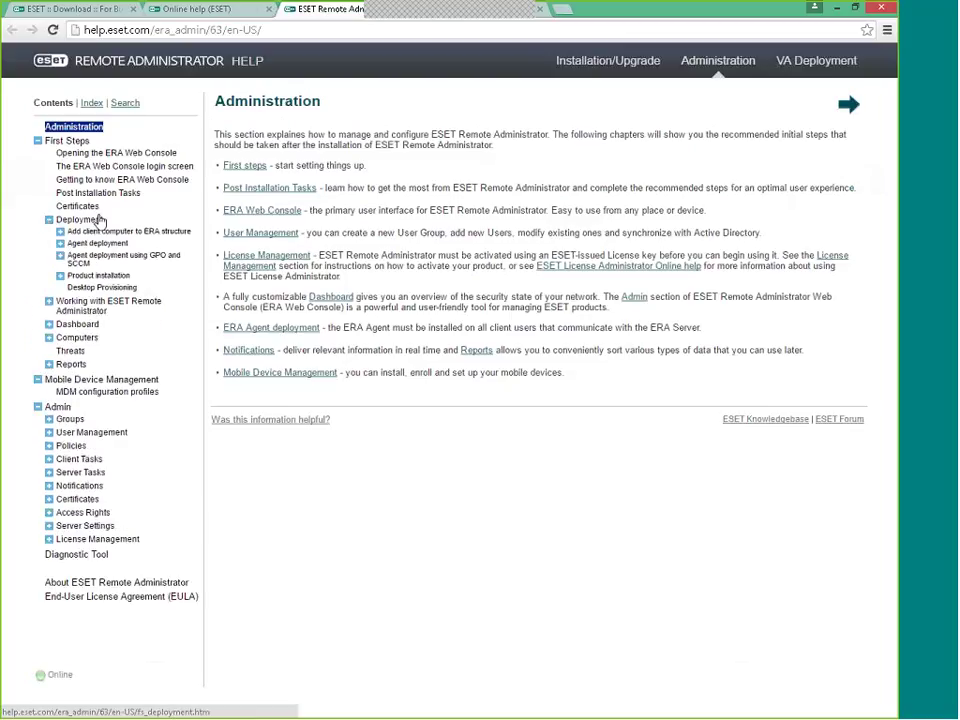
click(61, 257)
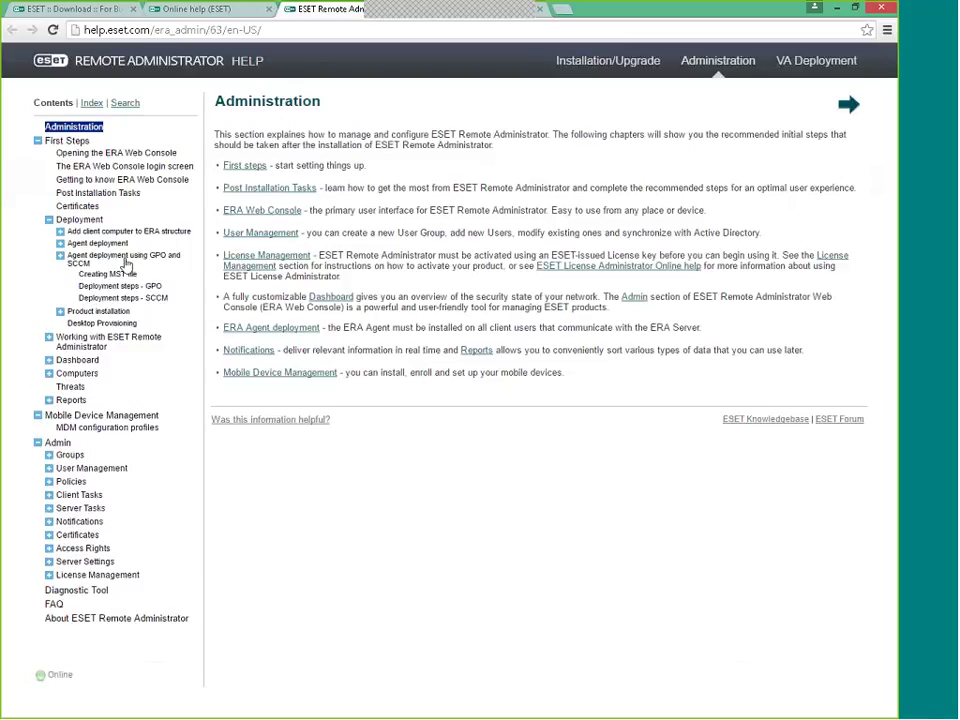
click(122, 258)
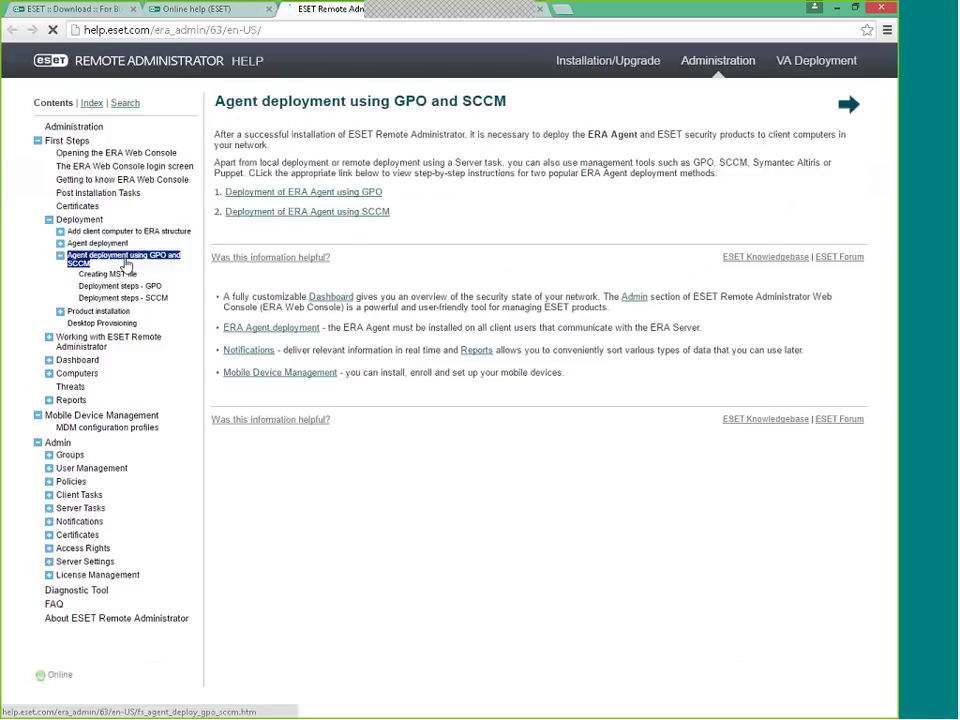
click(107, 274)
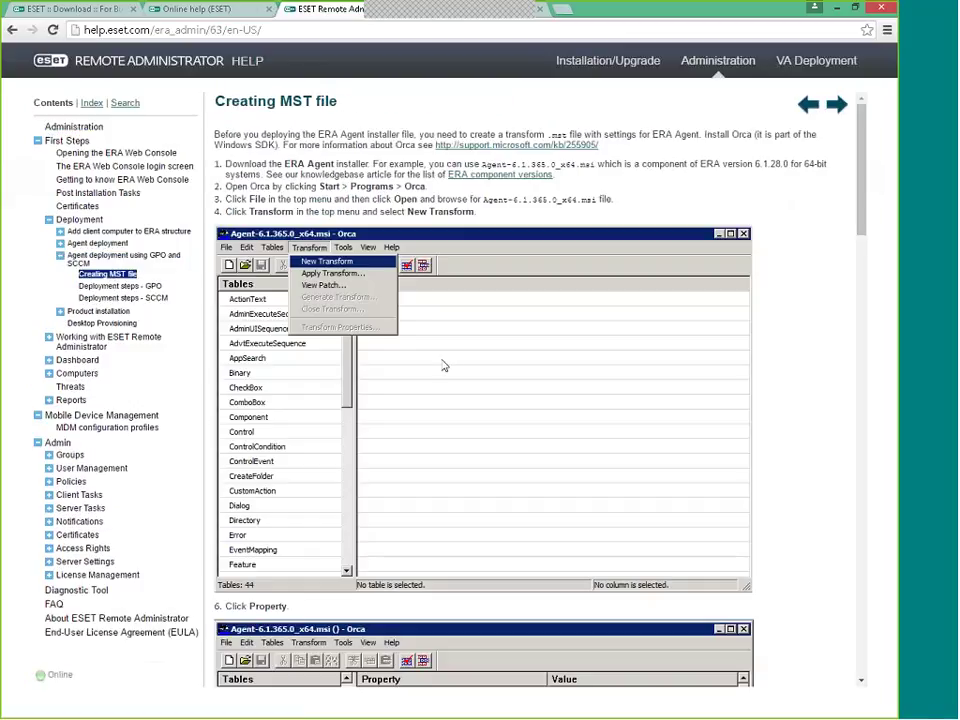
scroll(489, 416, down, 2)
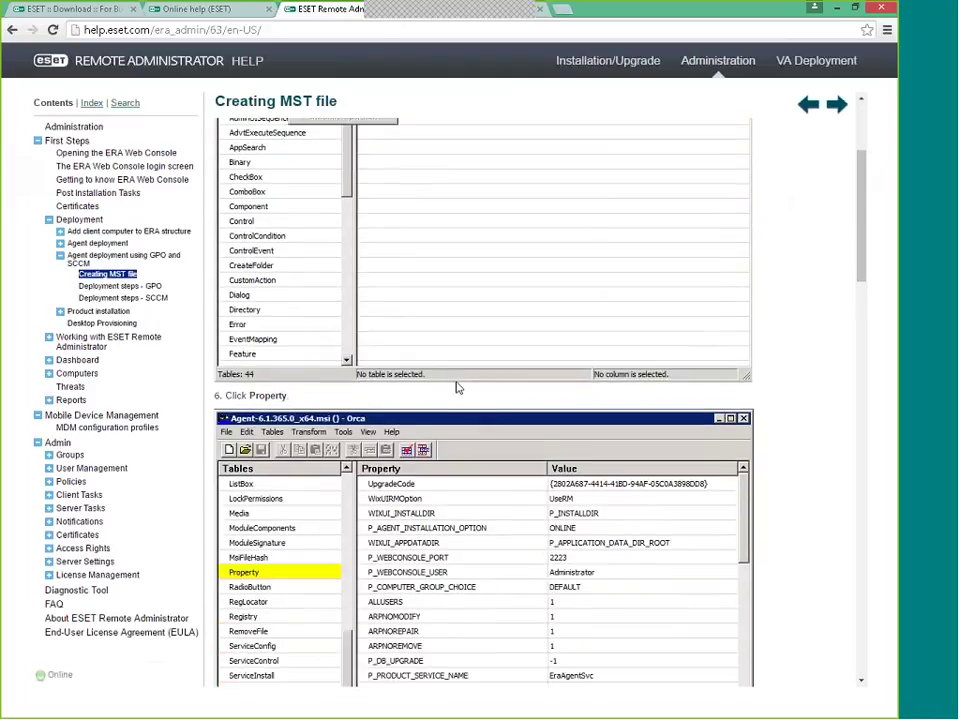
Read through the "Deployment steps - GPO" topic, including the share permissions and software installation package instructions, and return to its beginning
click(112, 289)
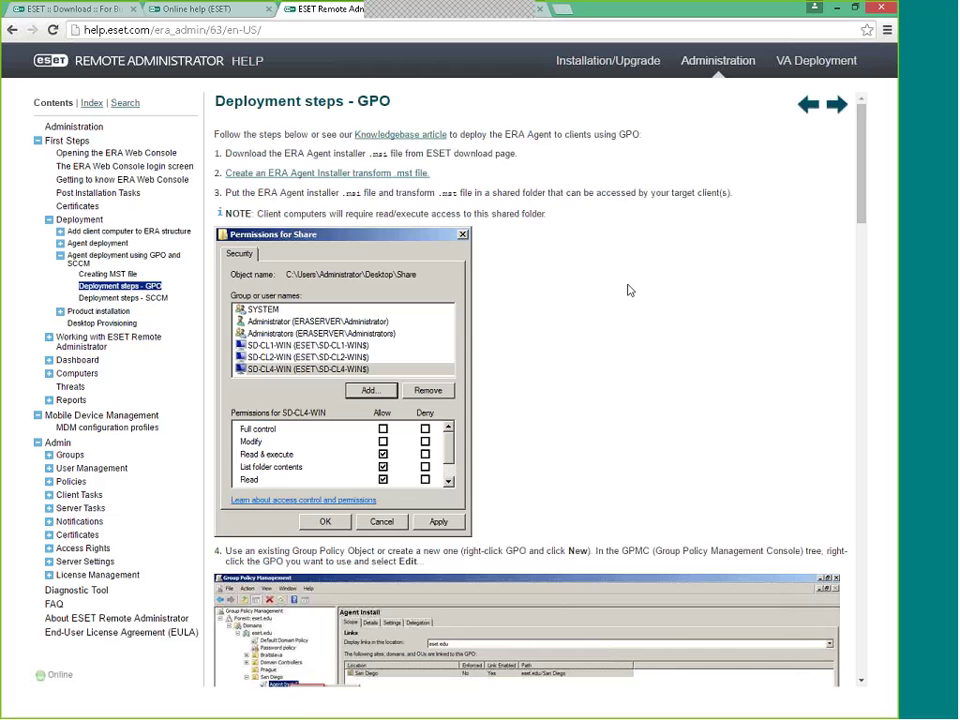
scroll(650, 335, down, 3)
scroll(654, 340, down, 3)
scroll(652, 343, down, 2)
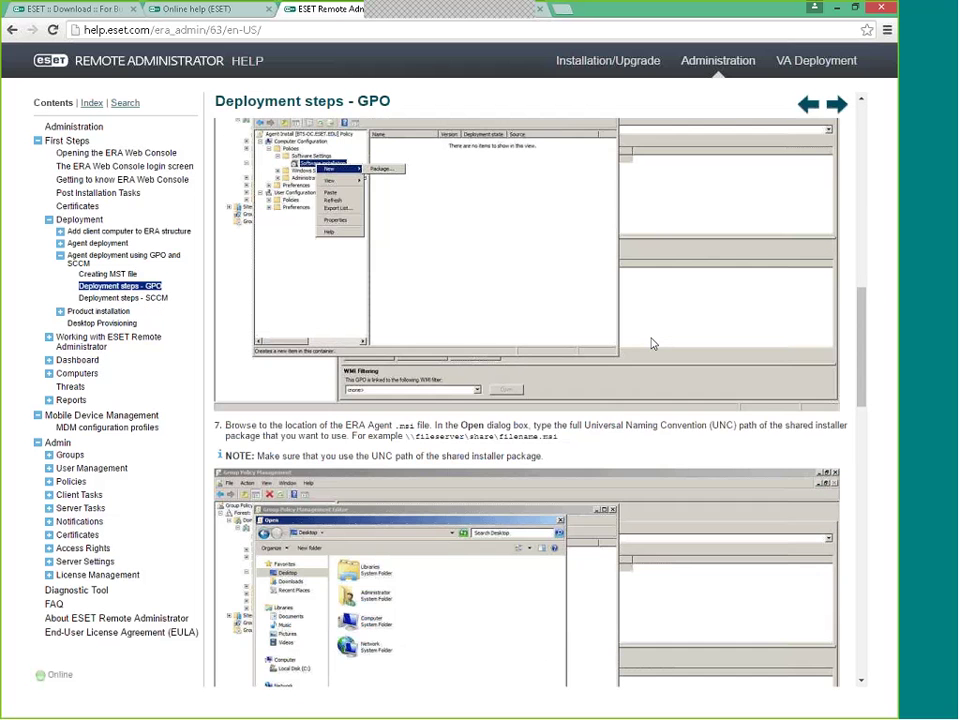
scroll(652, 346, down, 6)
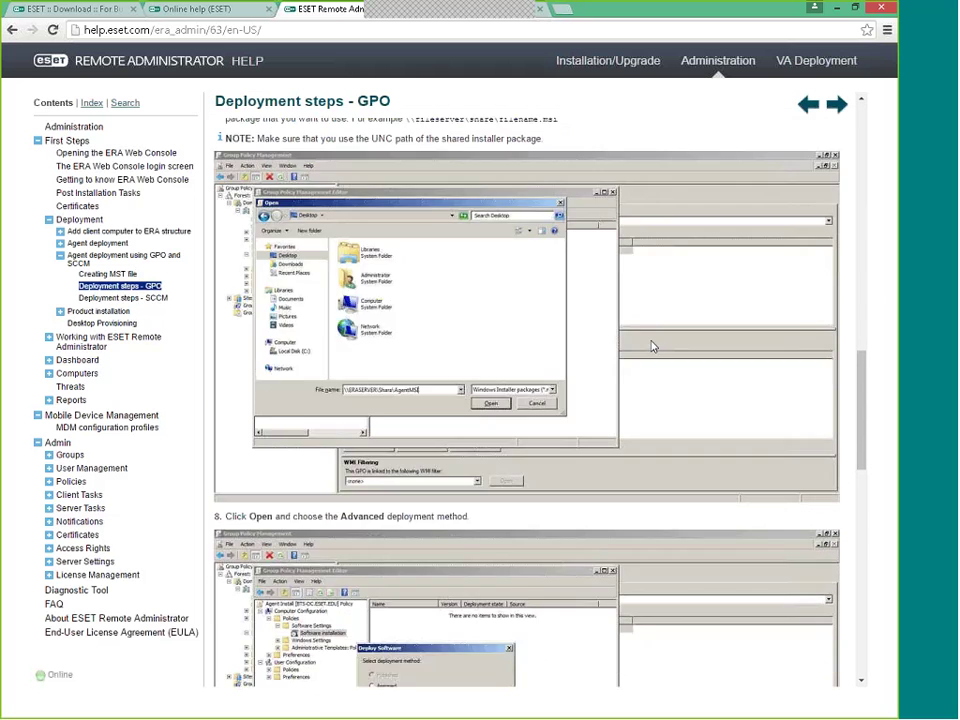
scroll(651, 349, up, 9)
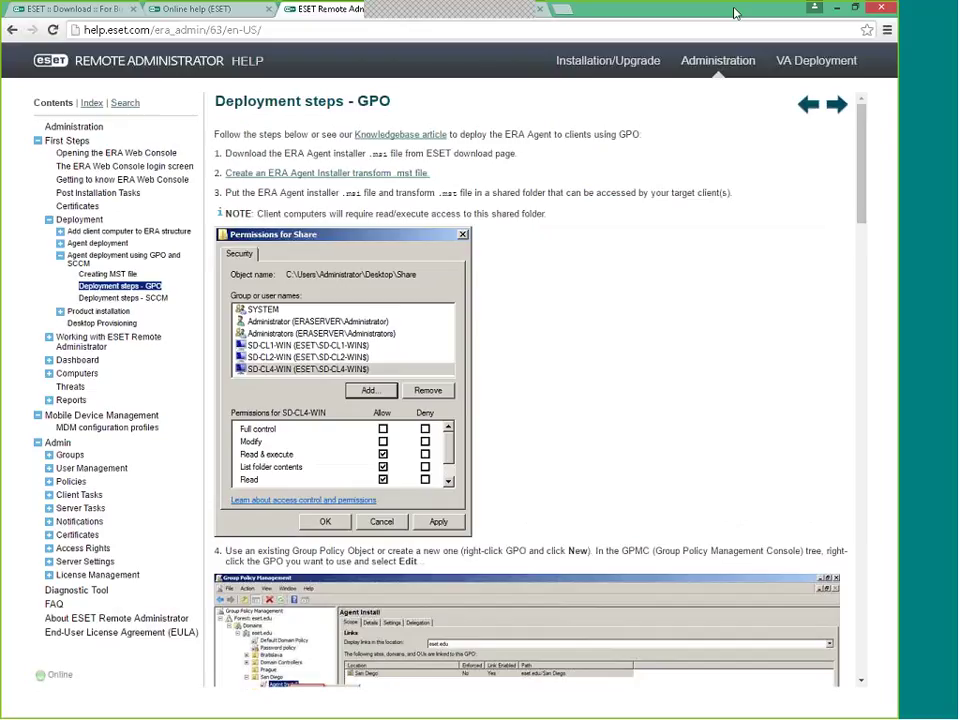
Switch back to the ESET Remote Administrator web console in the virtual machine and show the Computers list with its groups
click(840, 10)
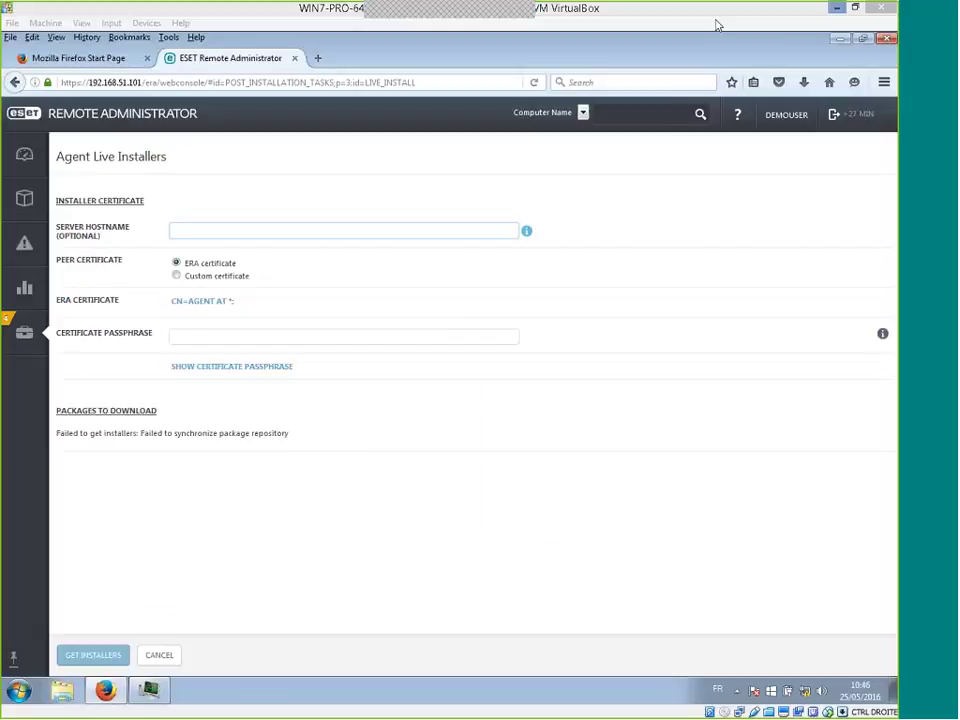
mouse_move(55, 337)
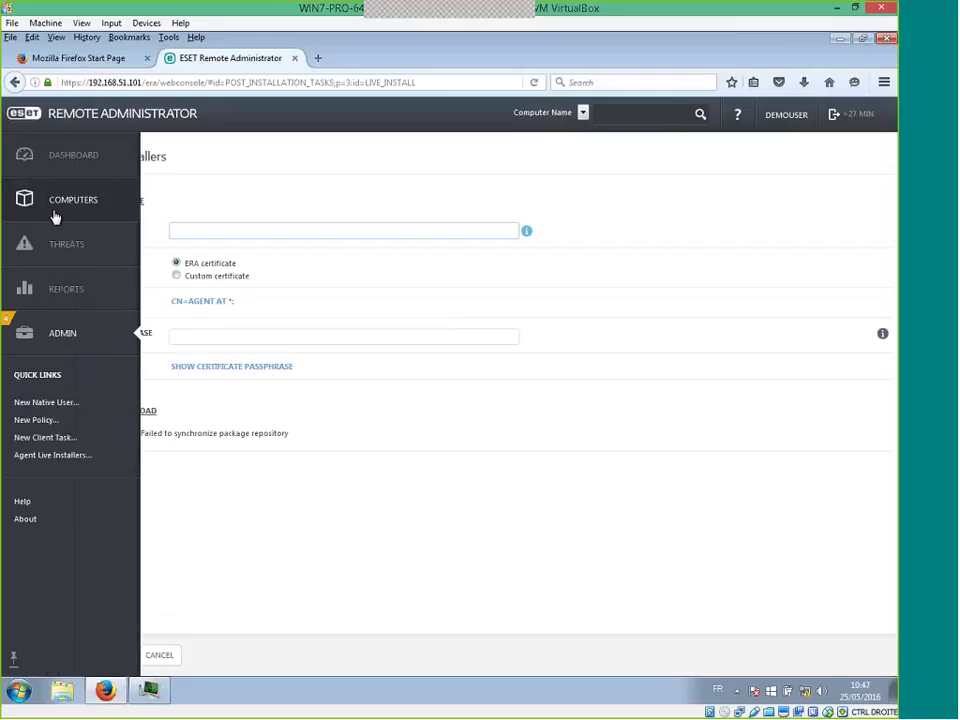
click(57, 213)
click(68, 233)
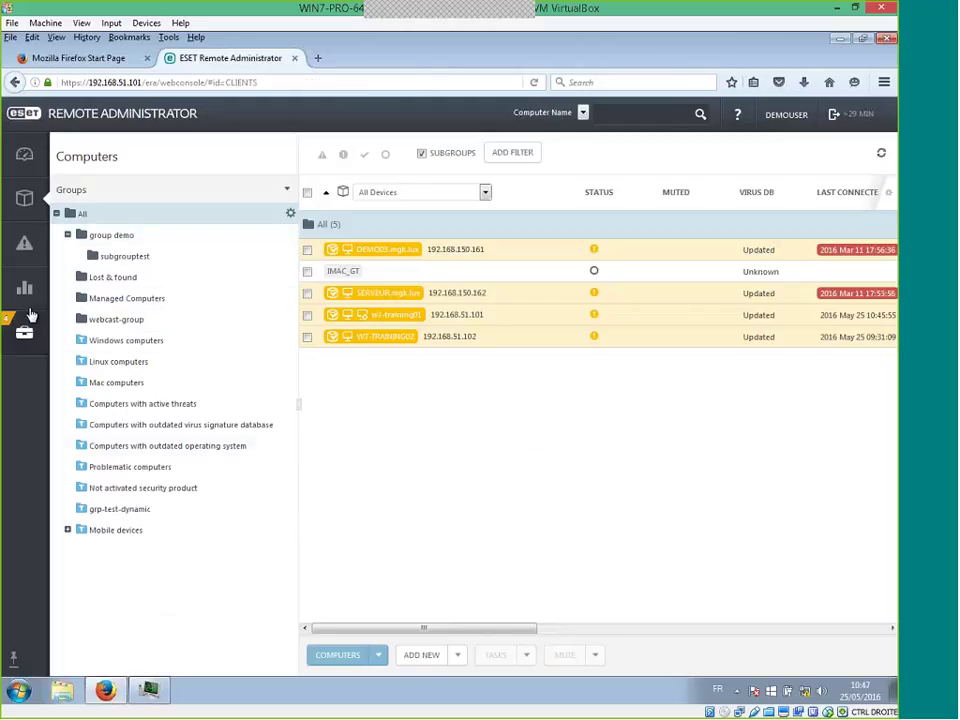
Show the Computers view of the dashboard
mouse_move(24, 297)
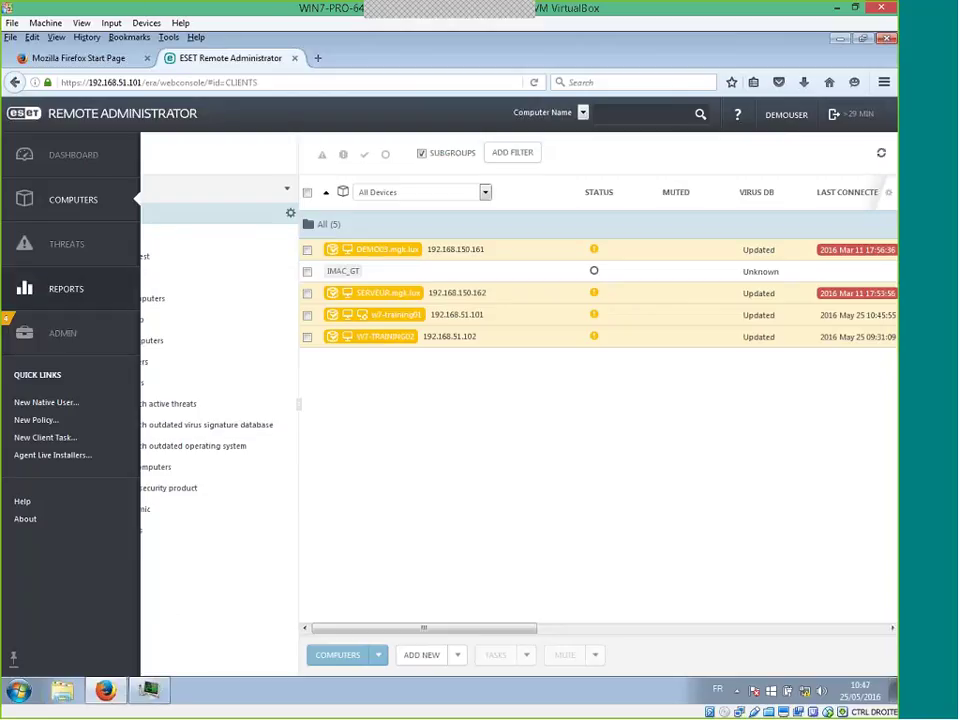
click(24, 156)
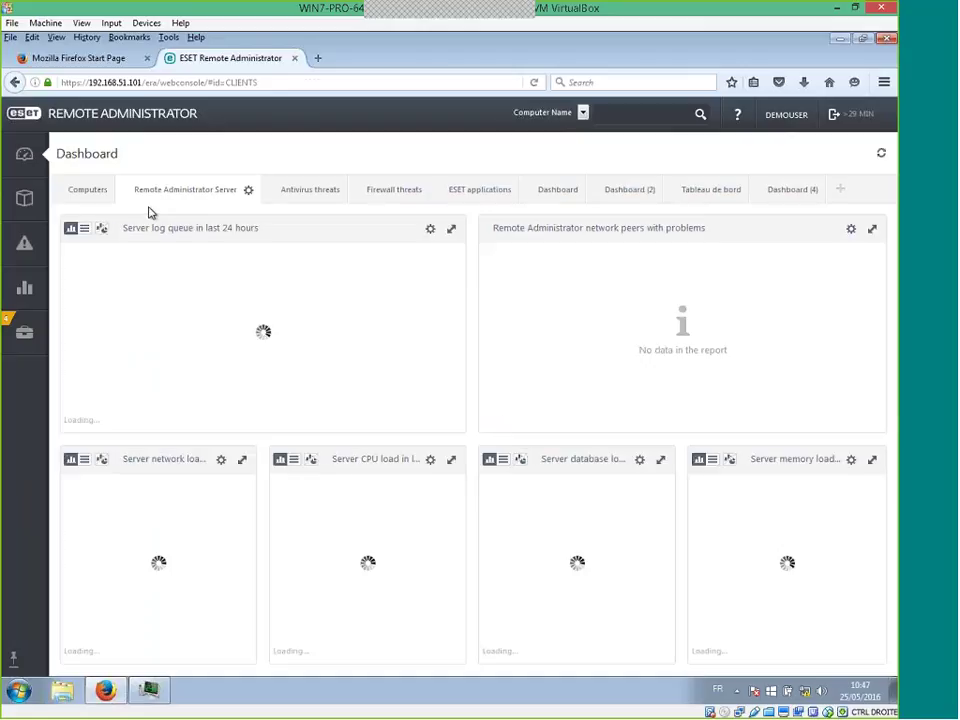
click(87, 191)
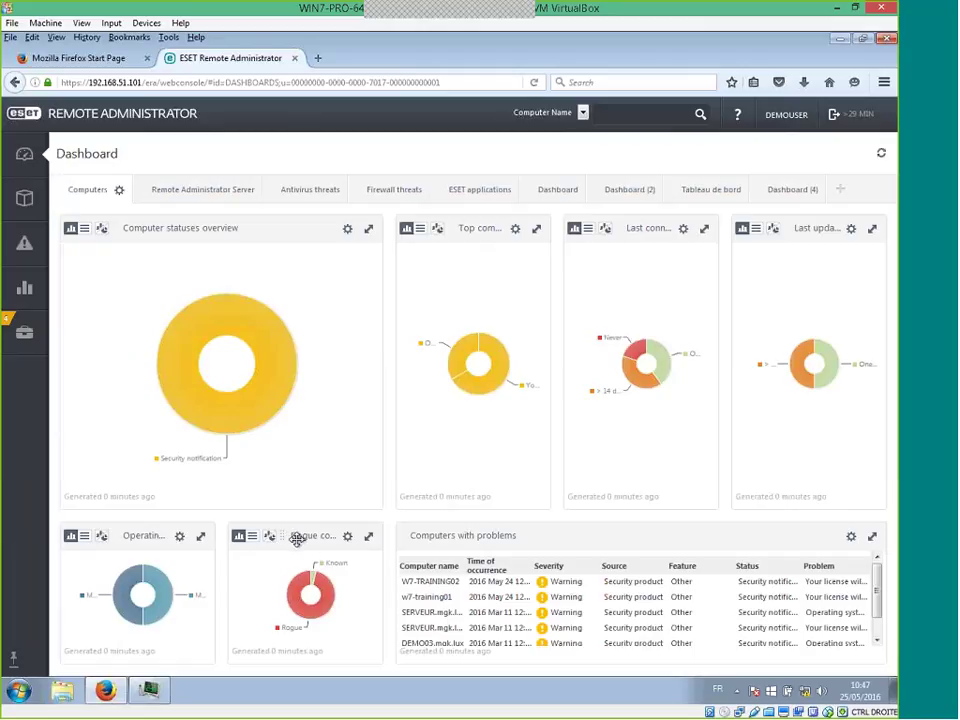
Examine the detailed information report for the rogue portion of the rogue computers chart, and return to the dashboard
click(296, 588)
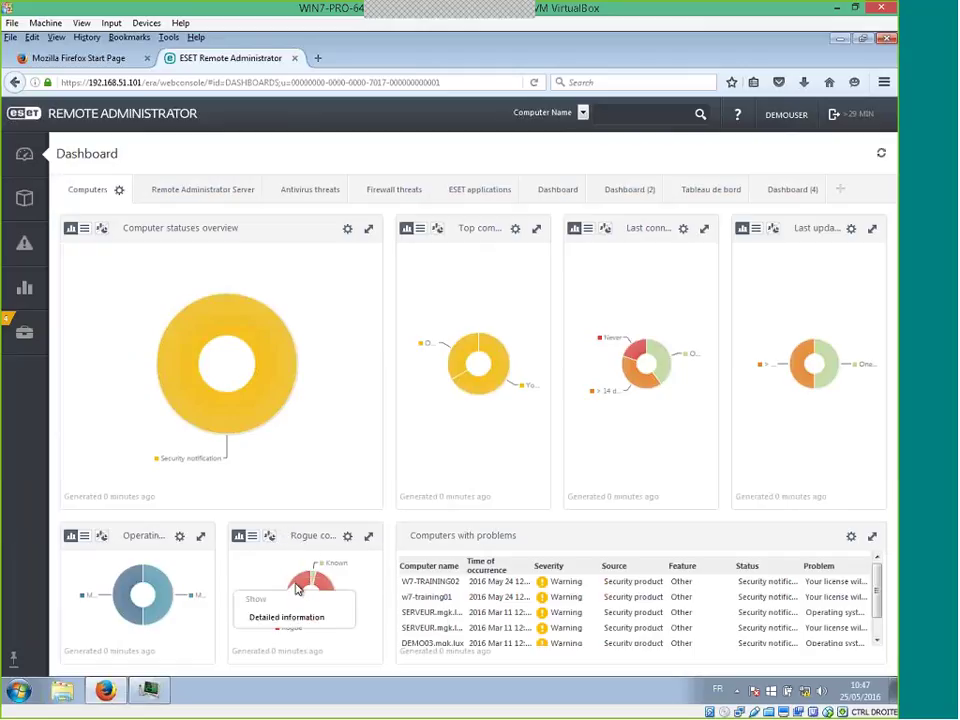
click(282, 621)
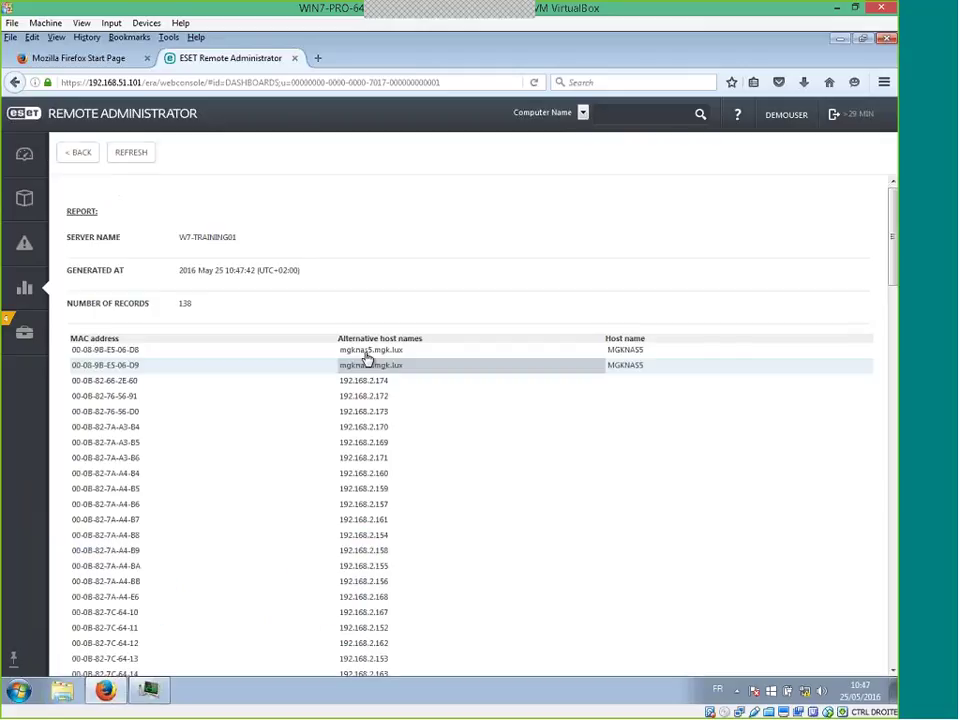
scroll(370, 390, down, 10)
scroll(370, 392, down, 15)
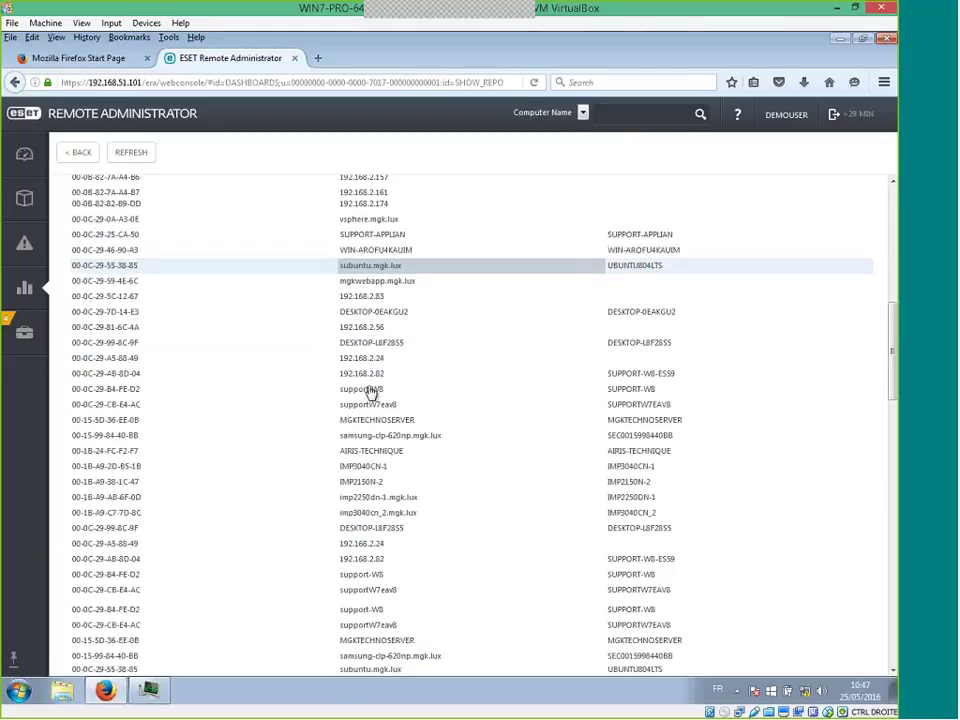
scroll(372, 396, up, 15)
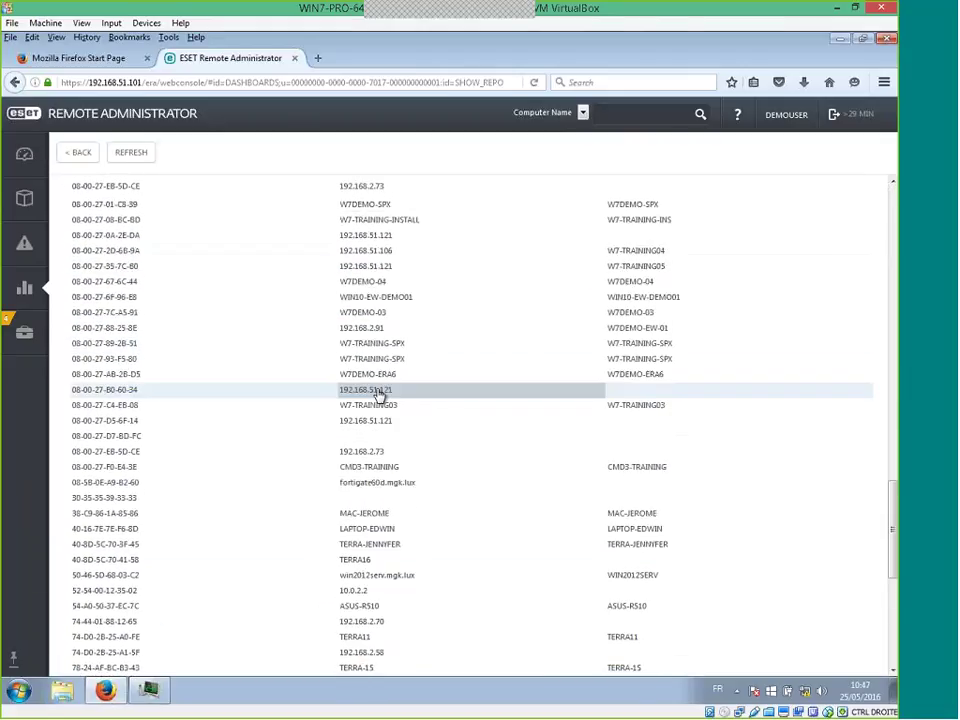
scroll(383, 393, up, 10)
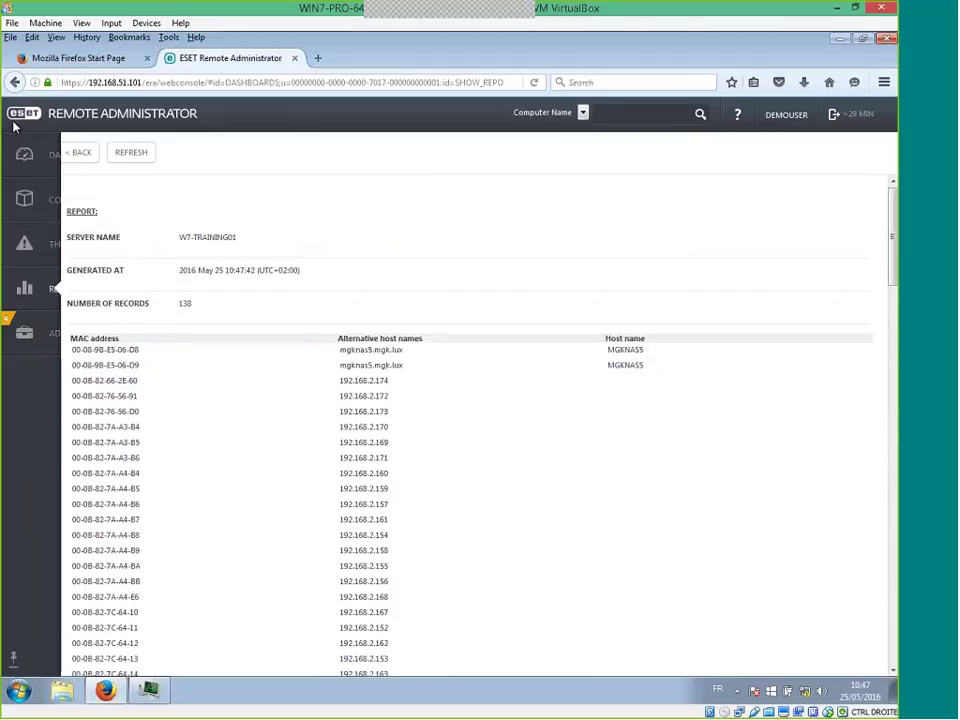
click(15, 84)
mouse_move(287, 617)
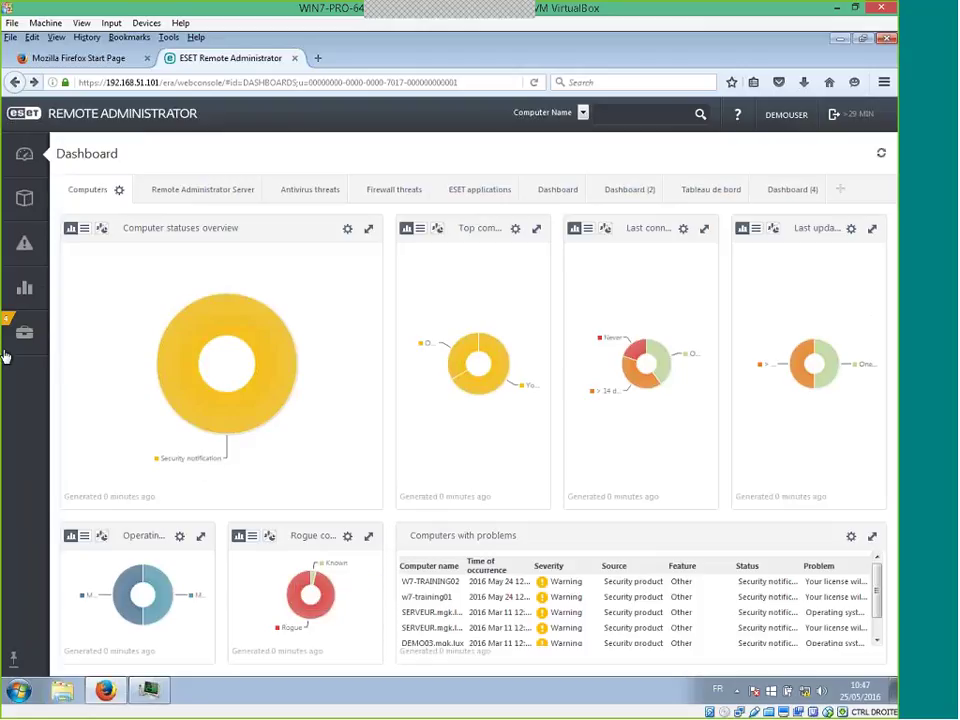
Open the Computers section of the Post Installation Tasks and start a new synchronization task
click(40, 344)
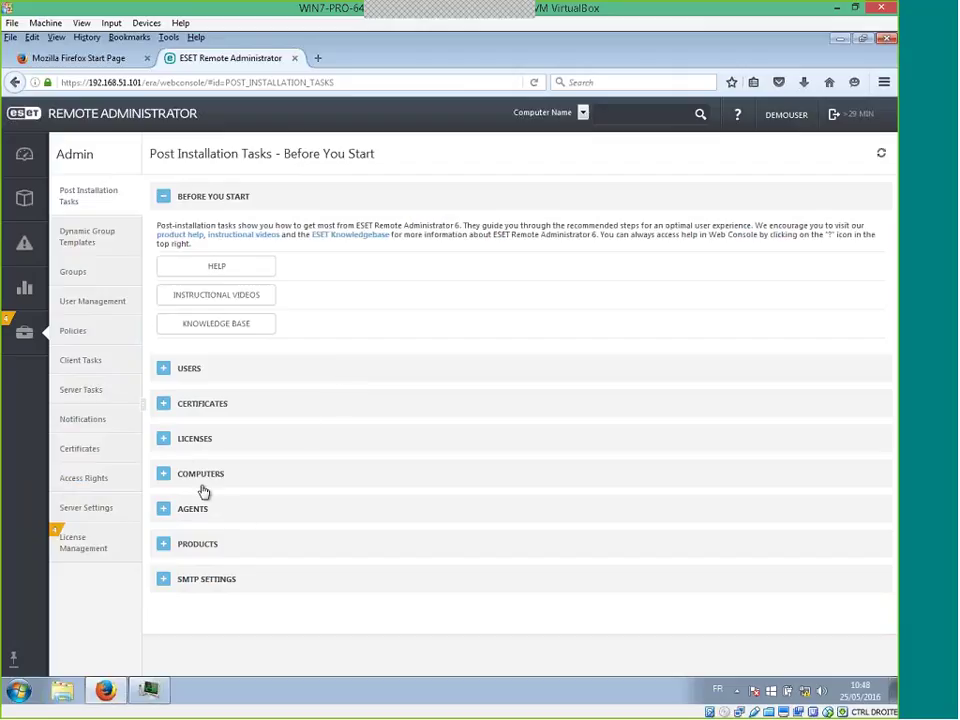
click(162, 478)
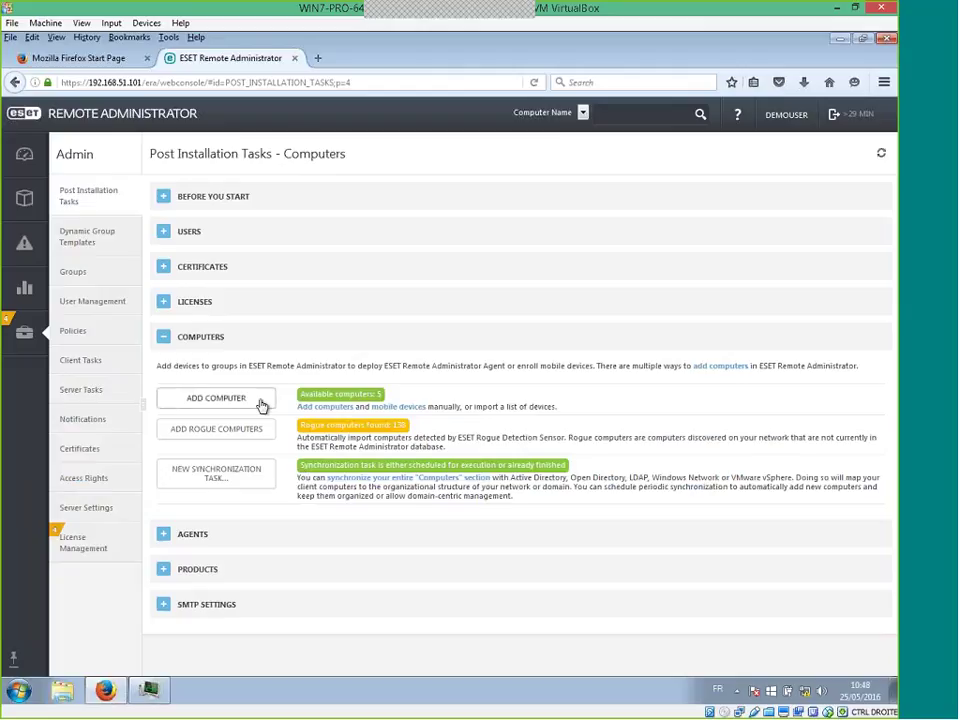
click(256, 487)
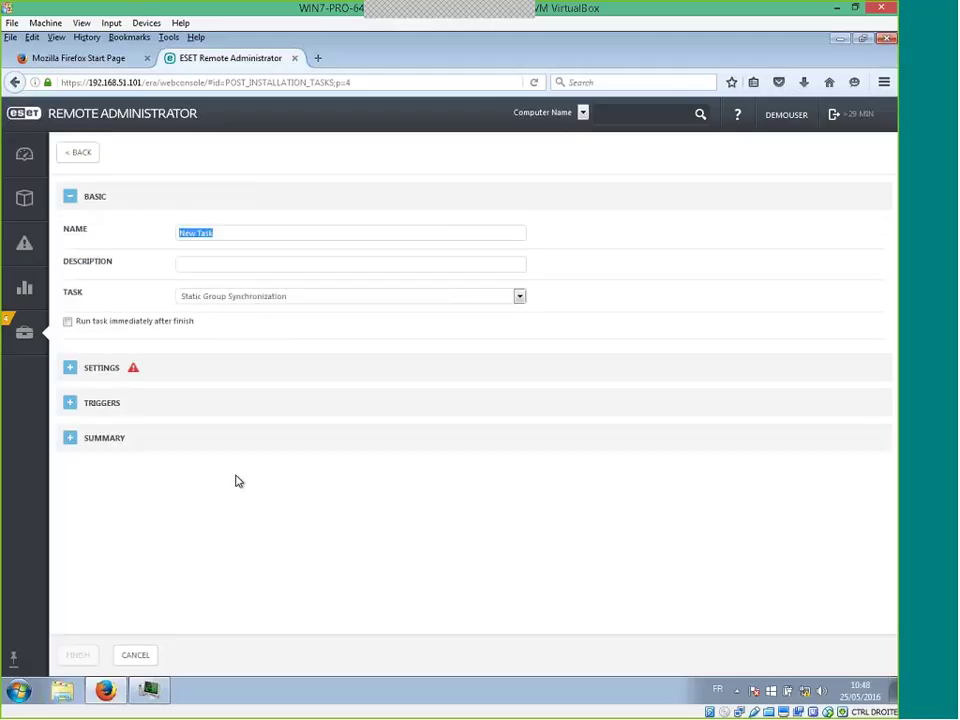
Examine the new synchronization task's common, server connection and synchronization settings, and return to the Post Installation Tasks without saving the task
click(70, 369)
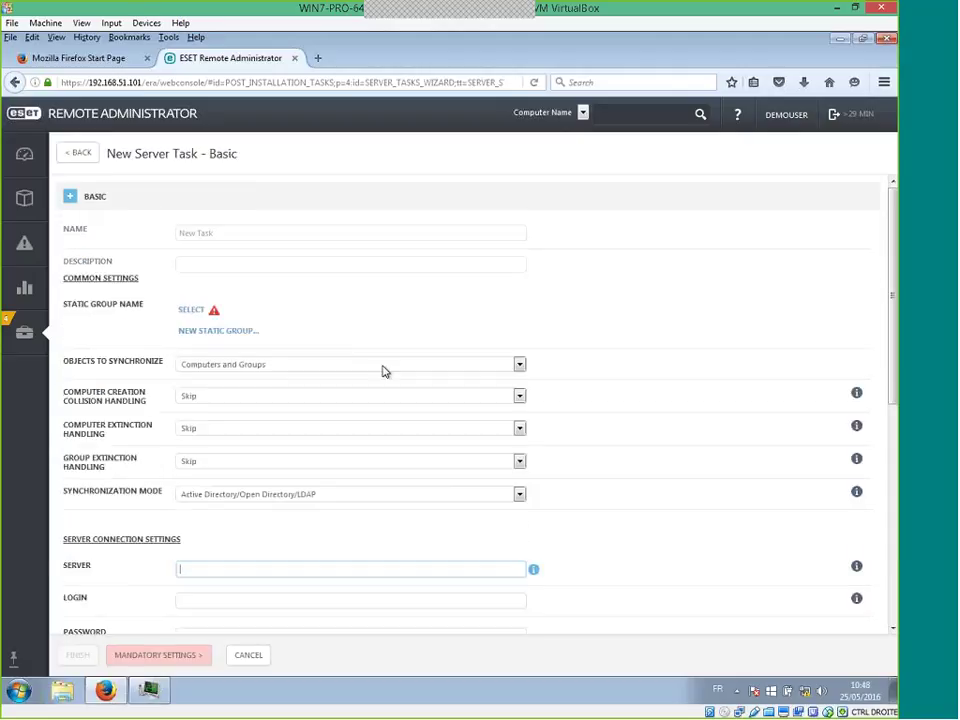
scroll(438, 421, down, 5)
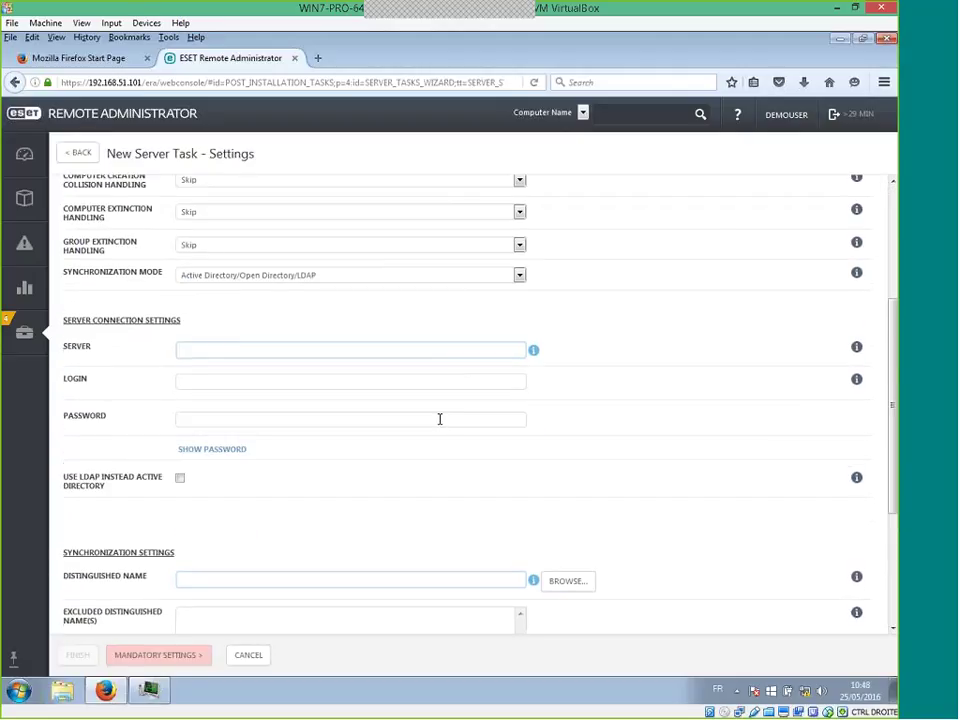
scroll(438, 425, down, 3)
scroll(438, 426, up, 5)
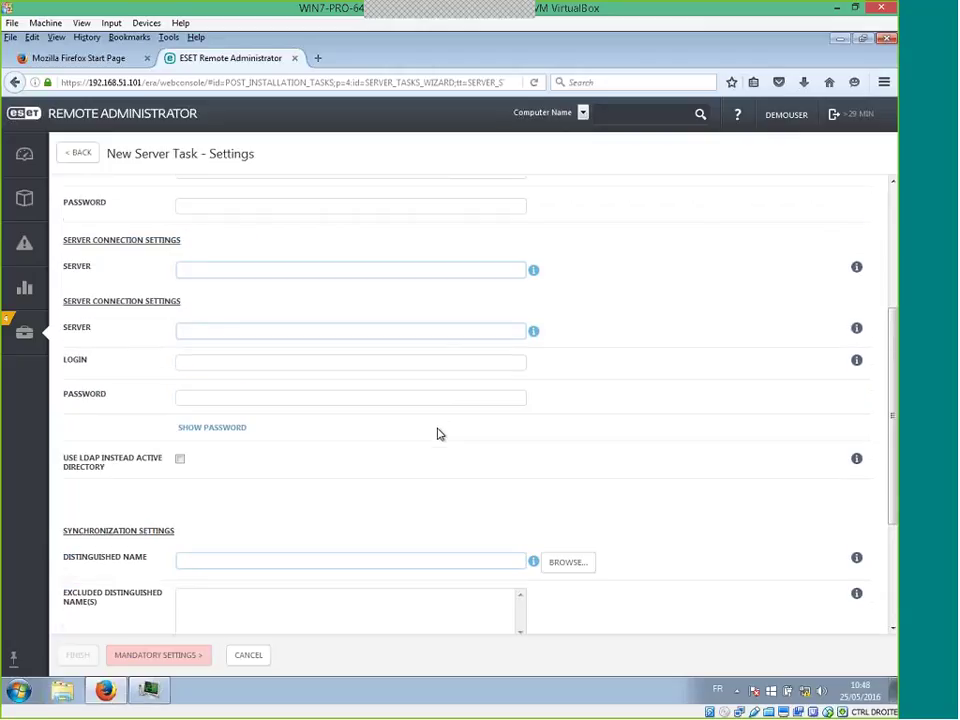
scroll(436, 432, up, 3)
scroll(434, 434, down, 2)
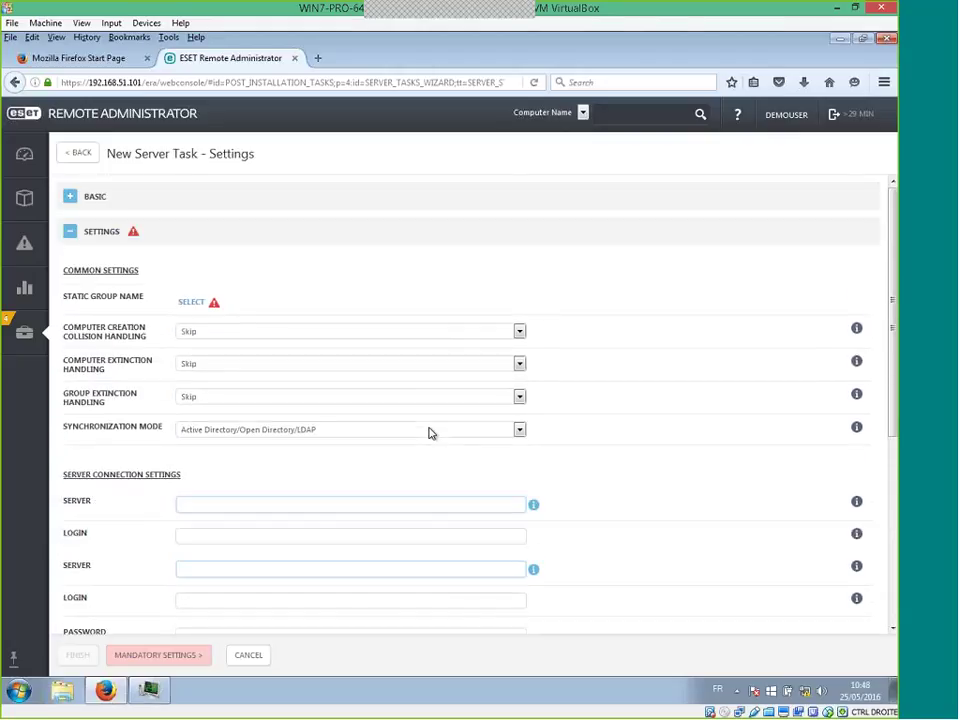
scroll(431, 434, up, 4)
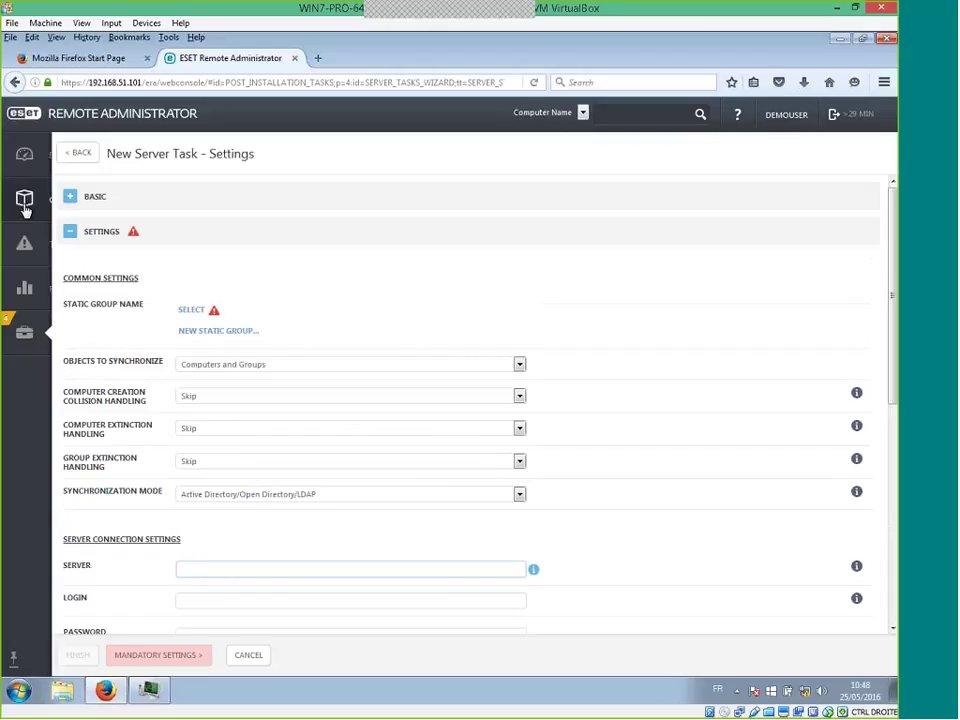
mouse_move(14, 205)
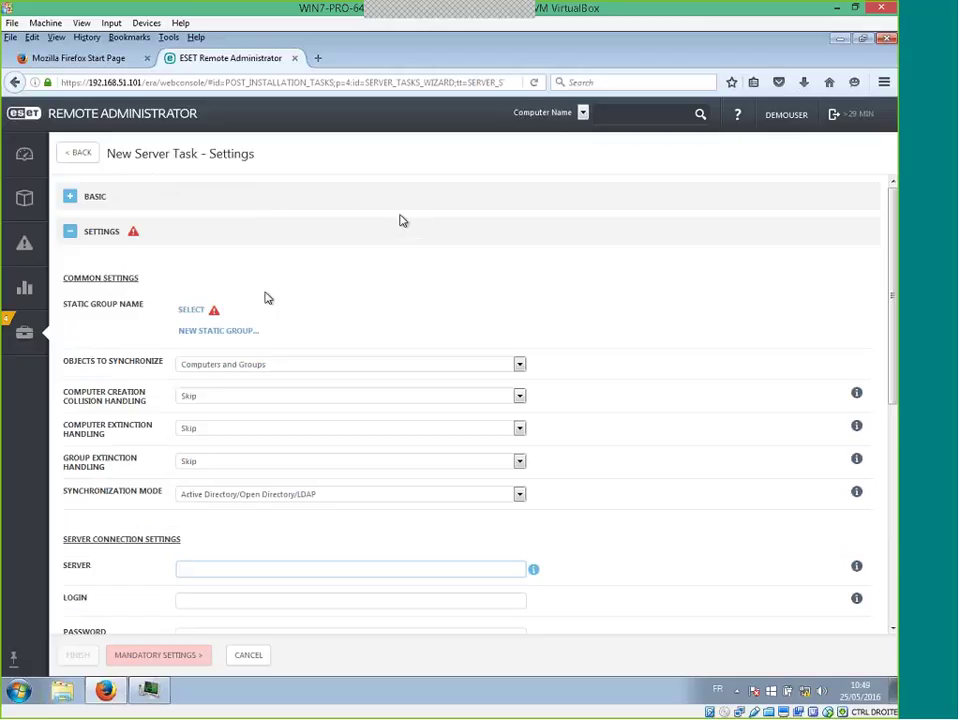
mouse_move(16, 349)
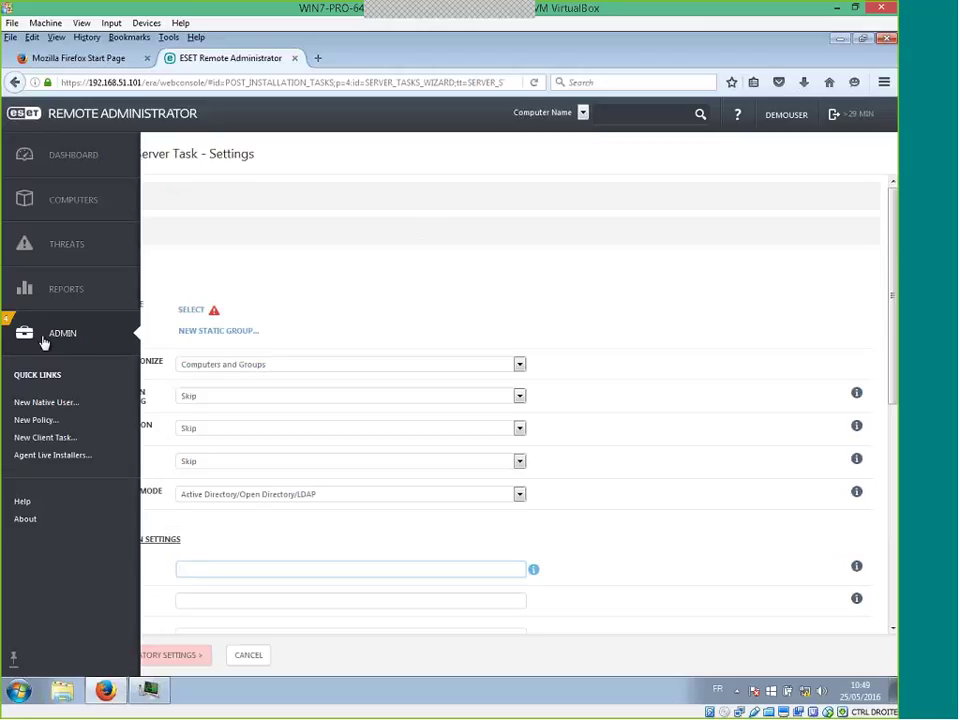
click(36, 339)
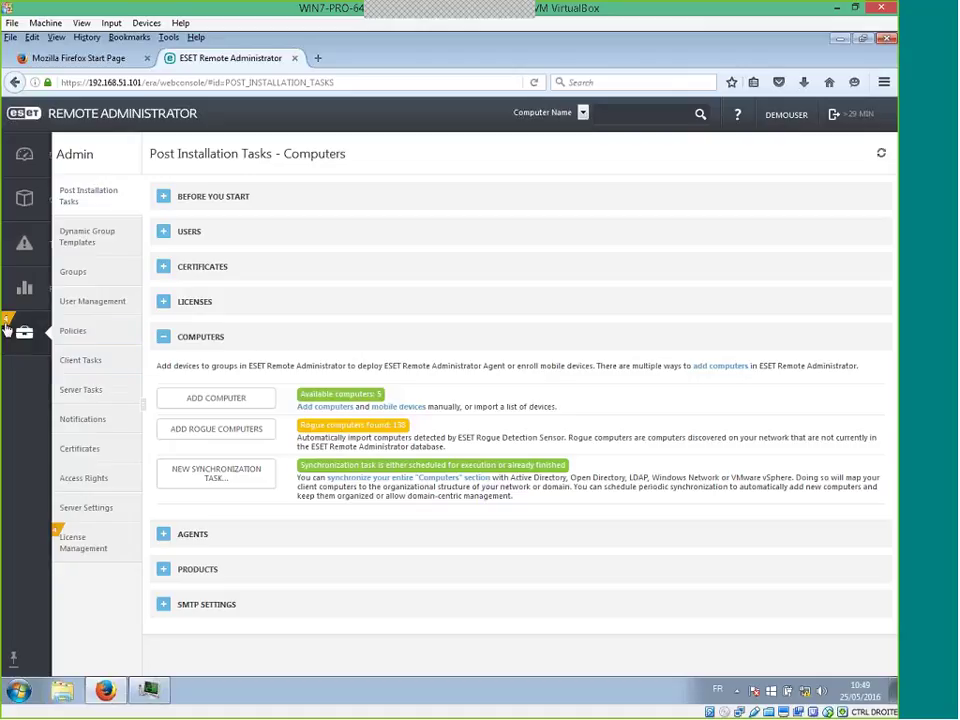
Open the Policies section of the Admin area and look through the list of policies
mouse_move(24, 330)
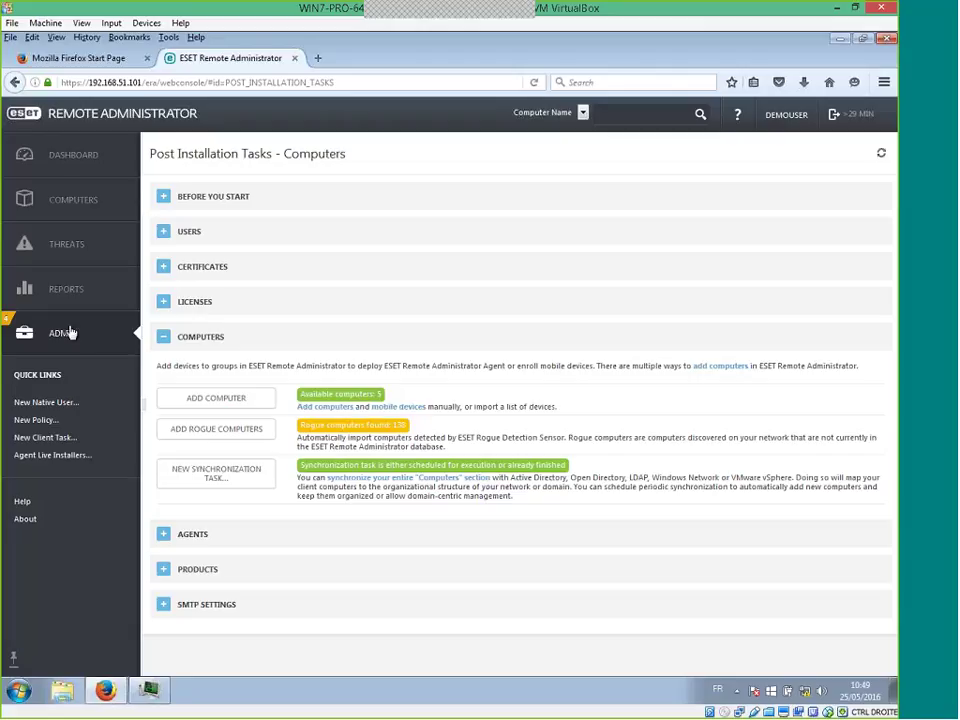
click(72, 334)
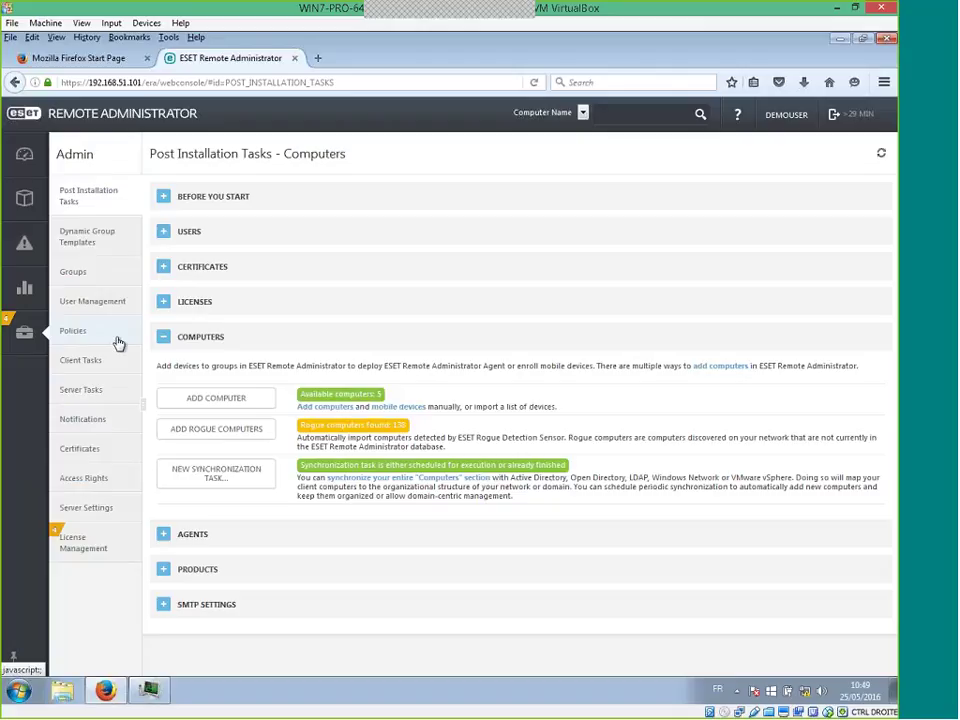
click(118, 343)
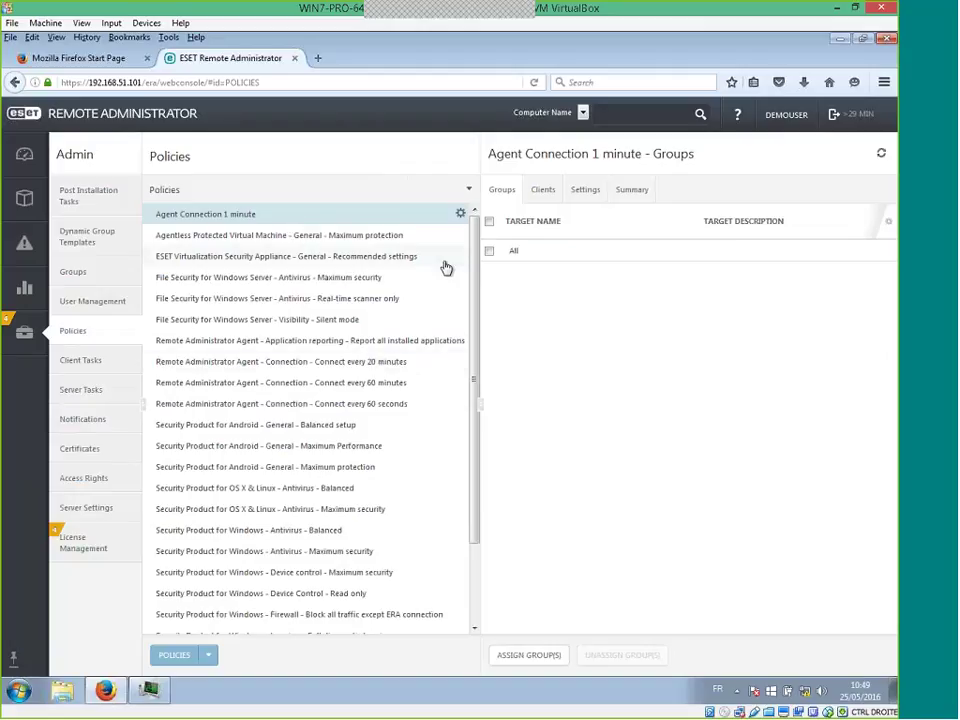
drag(476, 274, 474, 457)
drag(473, 352, 464, 264)
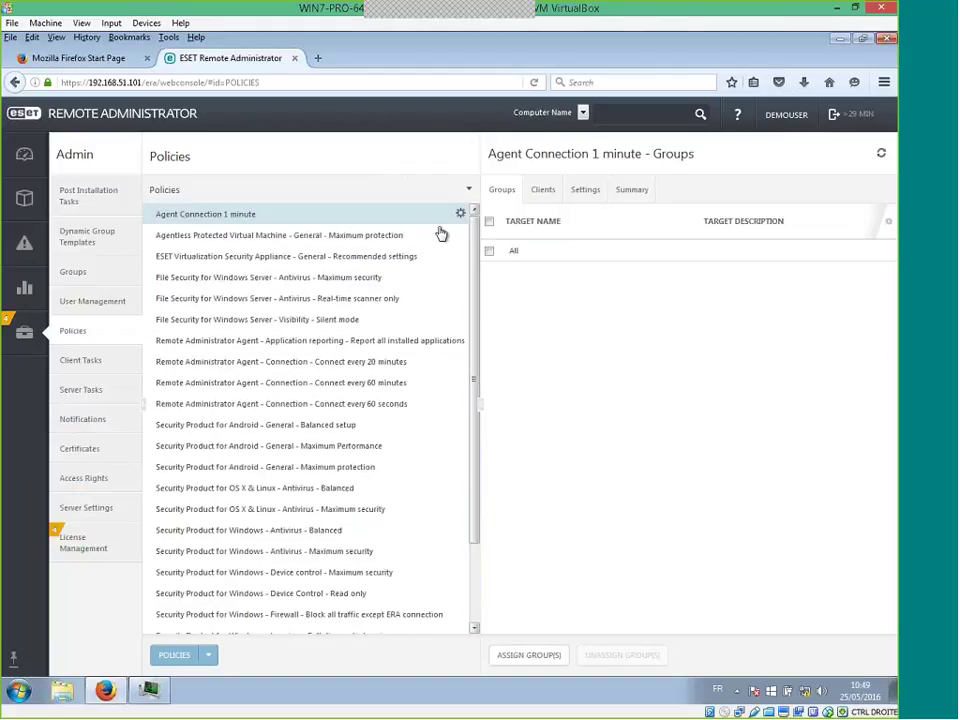
Review the assigned groups of the virtual machine, security appliance and File Security policies, and return to the Agent Connection 1 minute policy
click(365, 240)
click(369, 257)
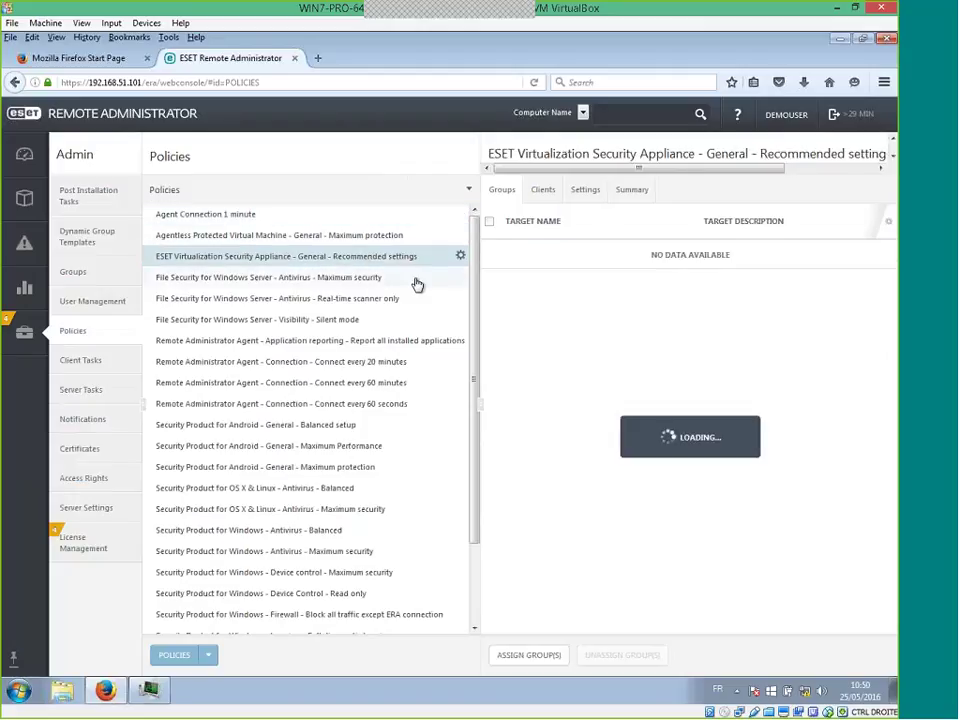
click(418, 279)
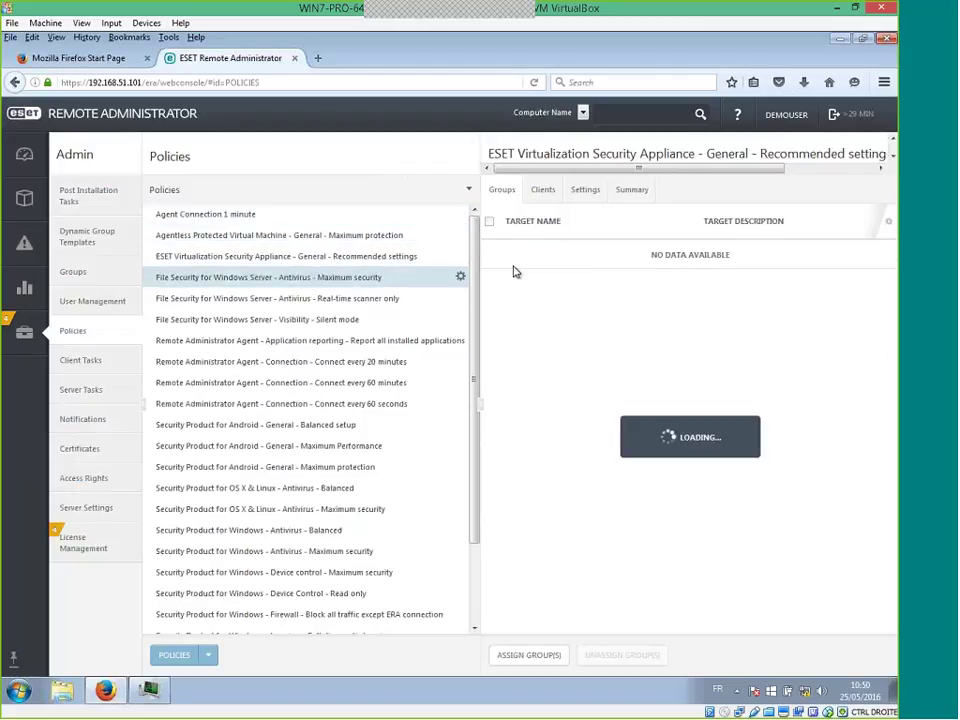
click(385, 300)
click(379, 322)
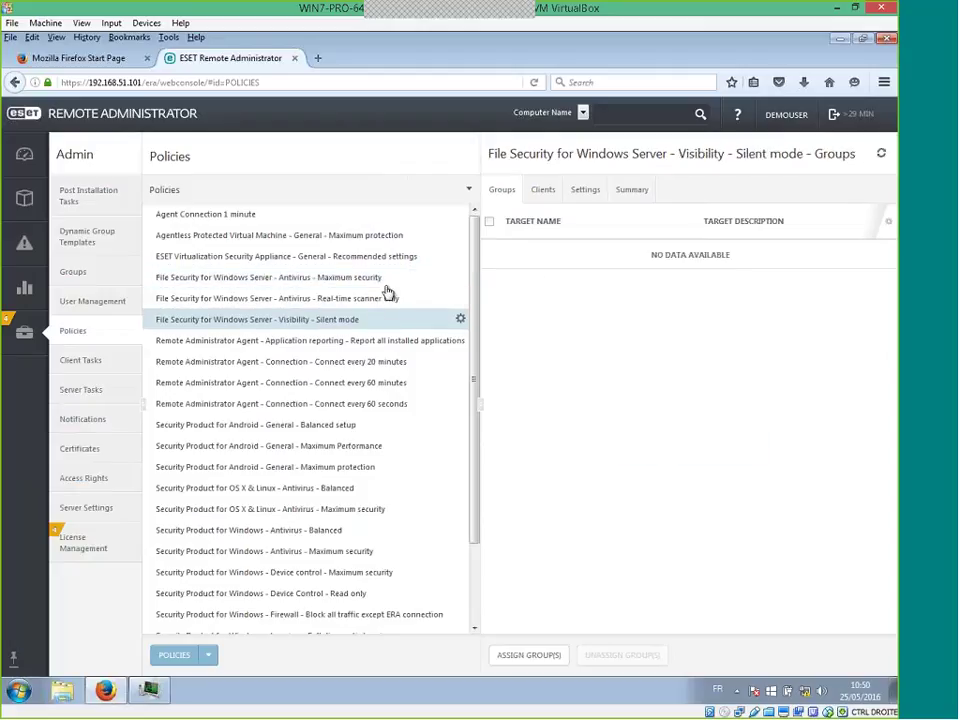
click(343, 215)
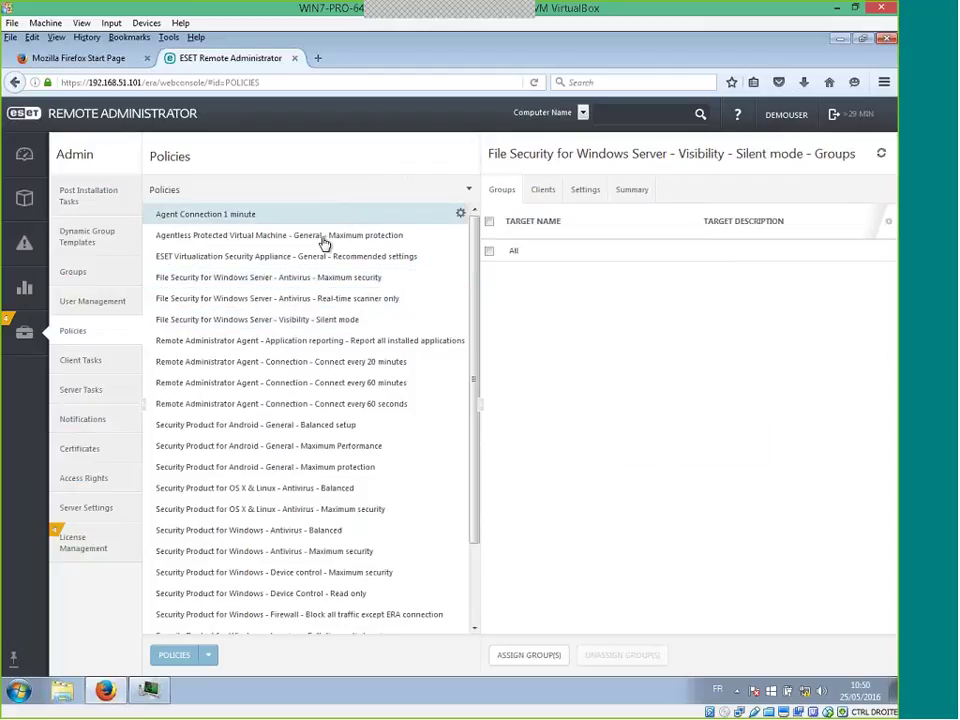
Open the Agent Connection 1 minute policy for editing and show its settings
click(208, 656)
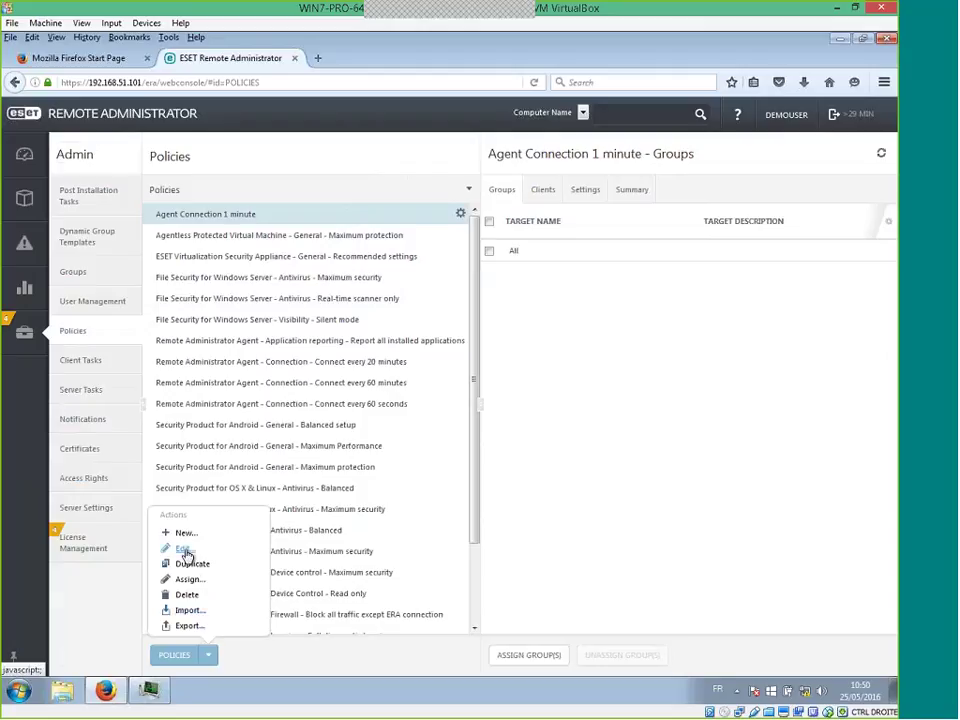
click(186, 549)
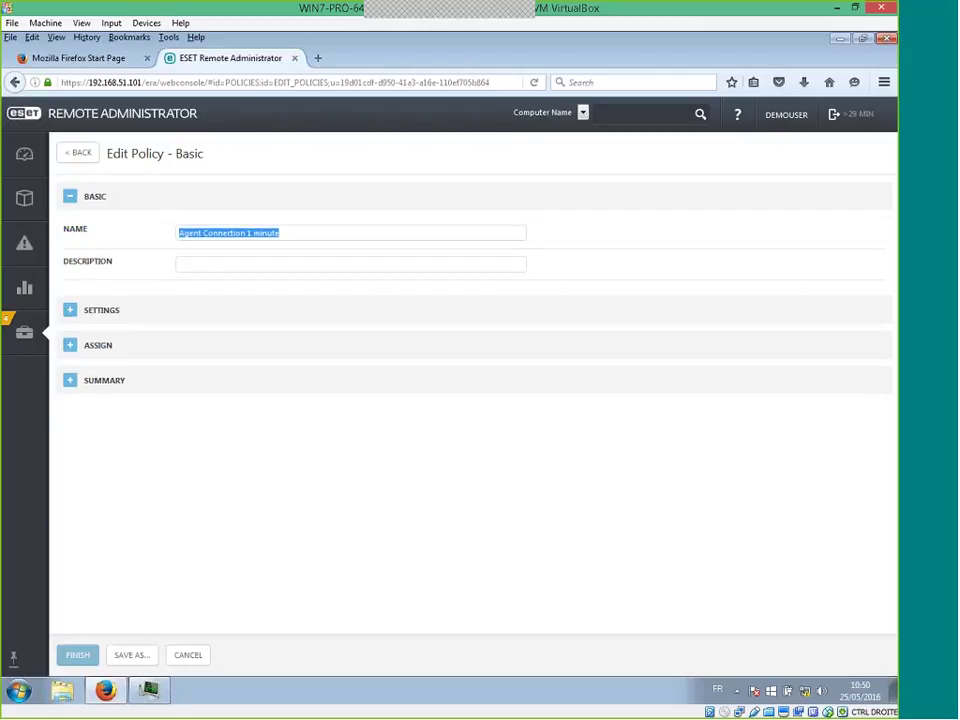
click(71, 310)
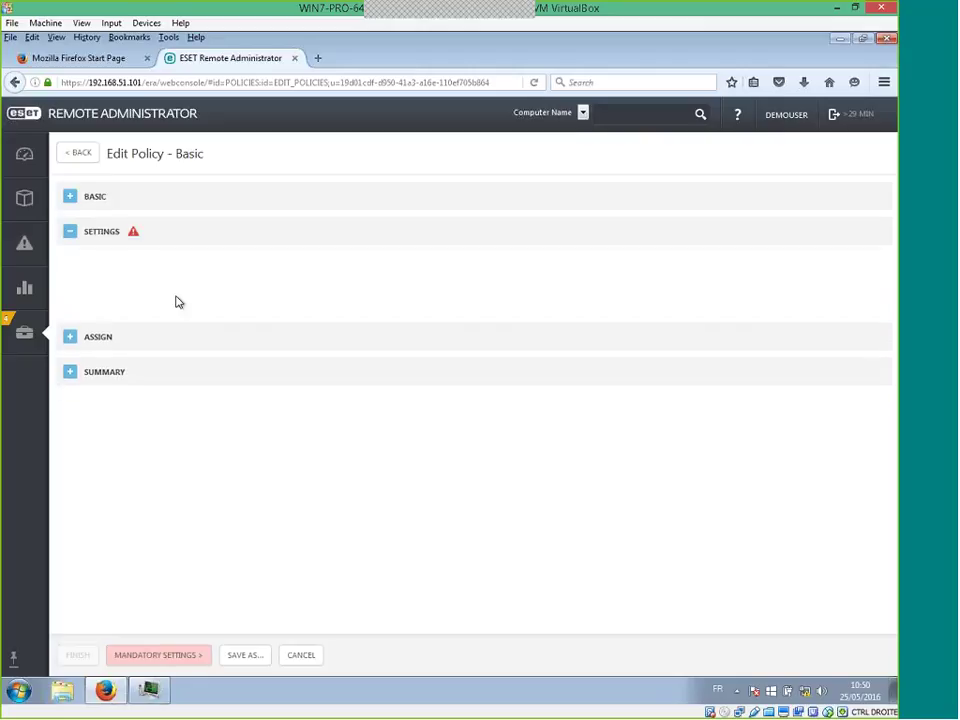
Look through the ESET products available for the policy settings, keeping ESET Remote Administrator Agent selected
click(282, 261)
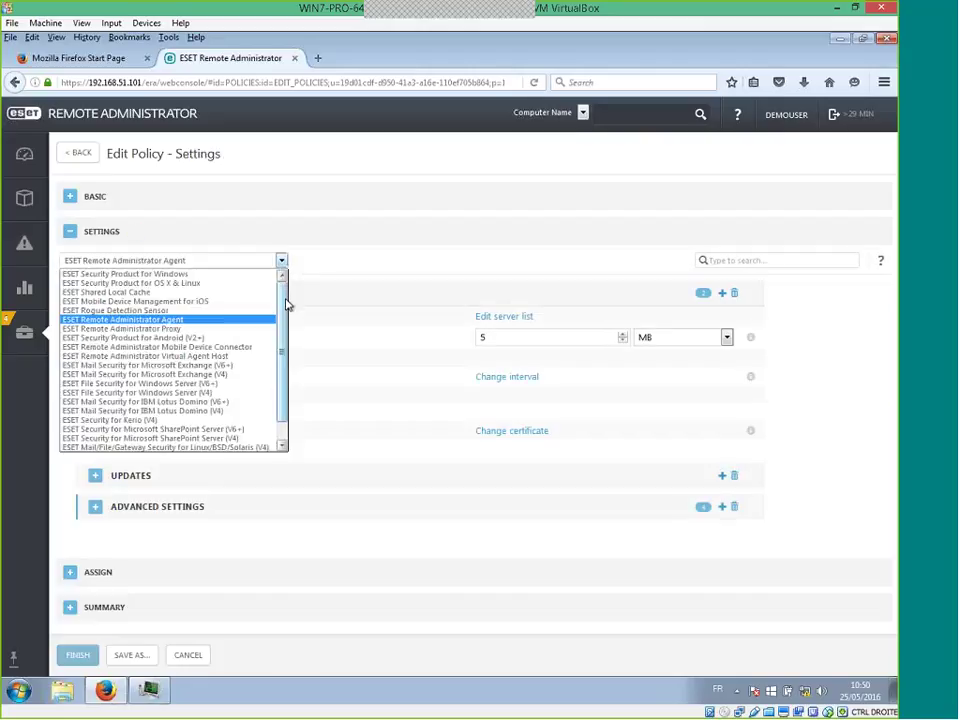
scroll(285, 300, down, 1)
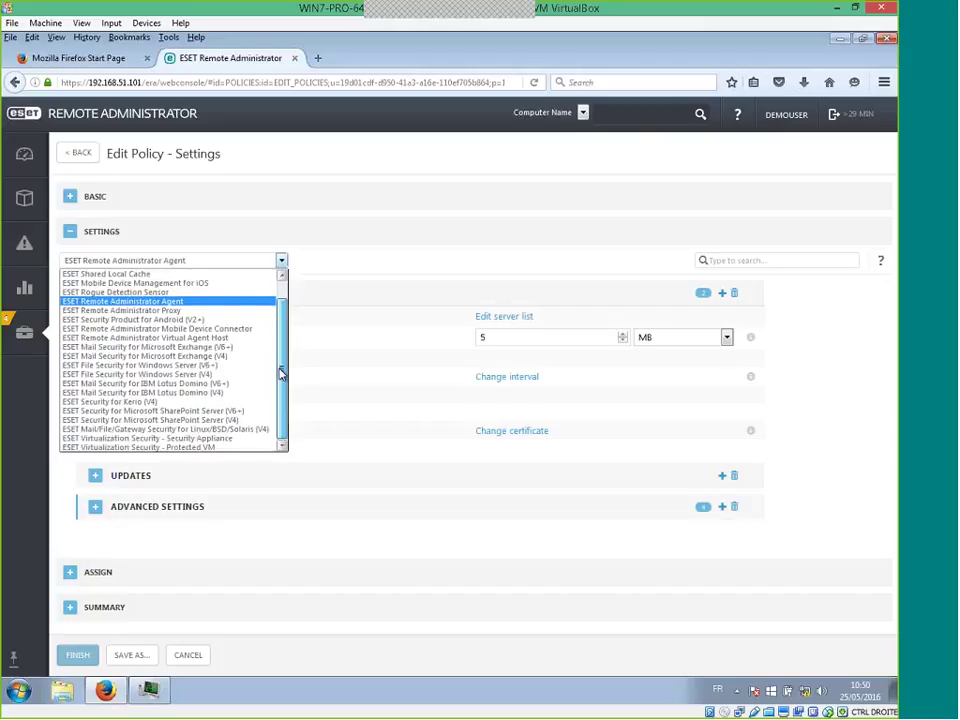
scroll(281, 287, up, 1)
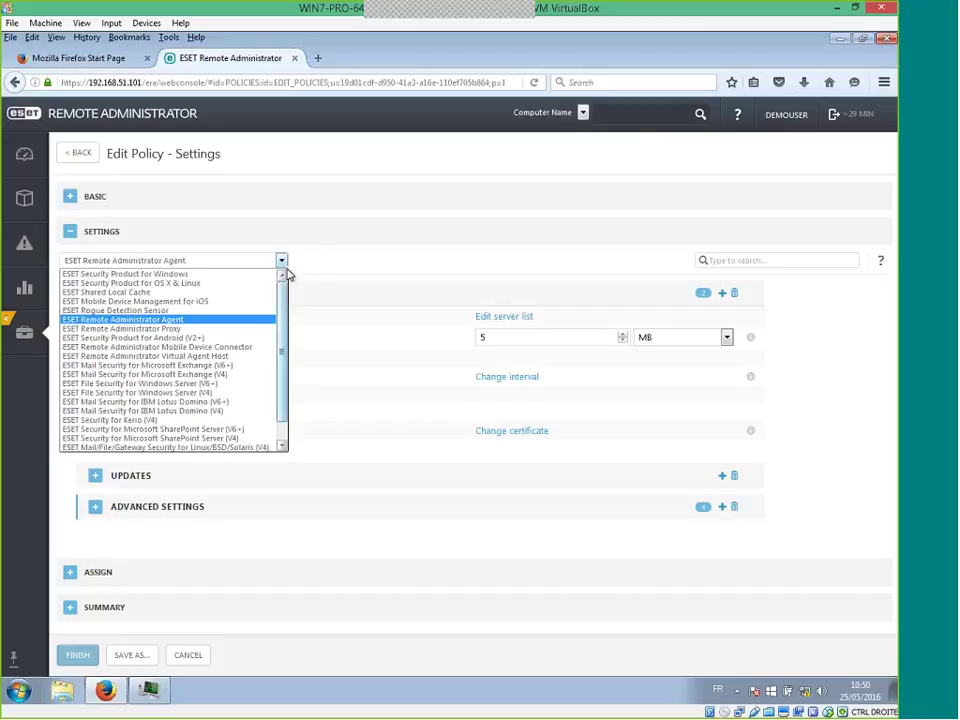
click(338, 266)
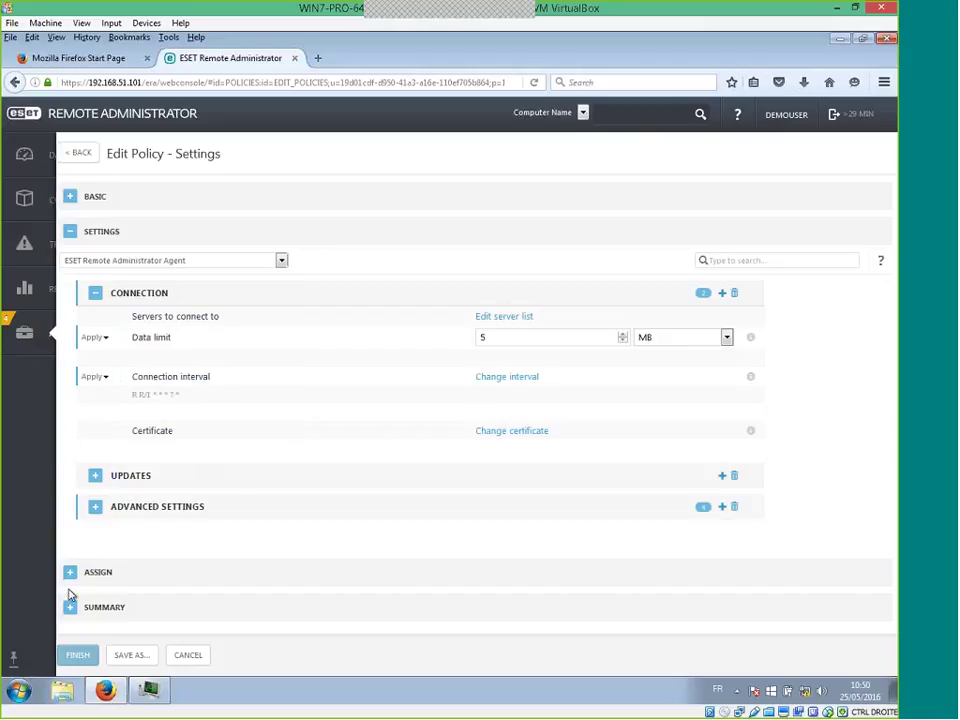
In the policy's advanced settings, disable reporting of non-ESET-installed applications and enable reporting of an outdated operating system and network firewall issues
click(97, 510)
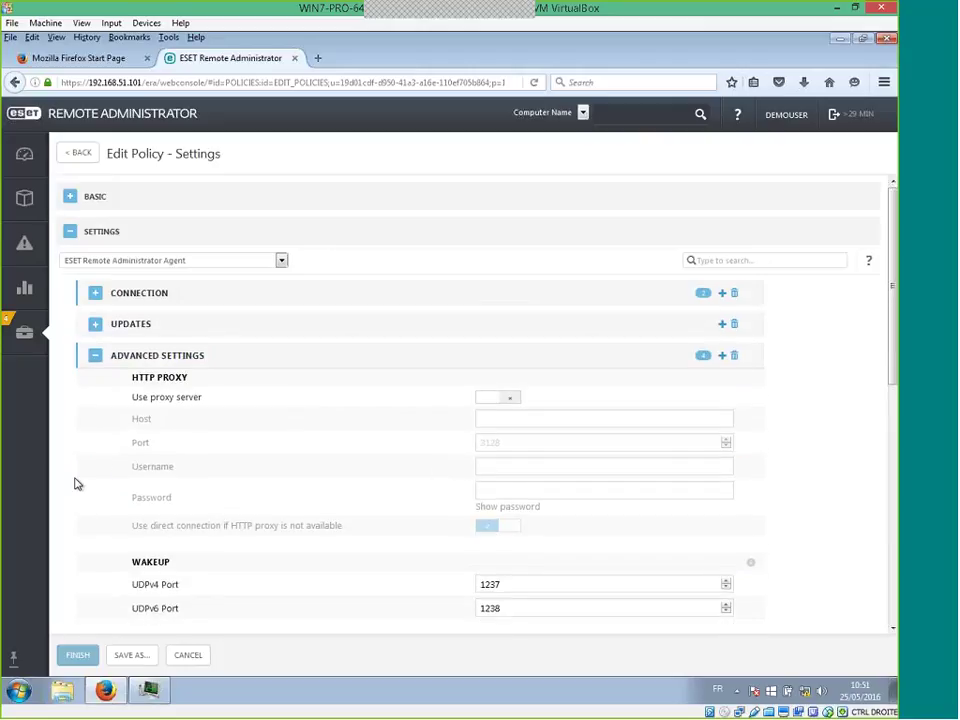
scroll(76, 486, down, 5)
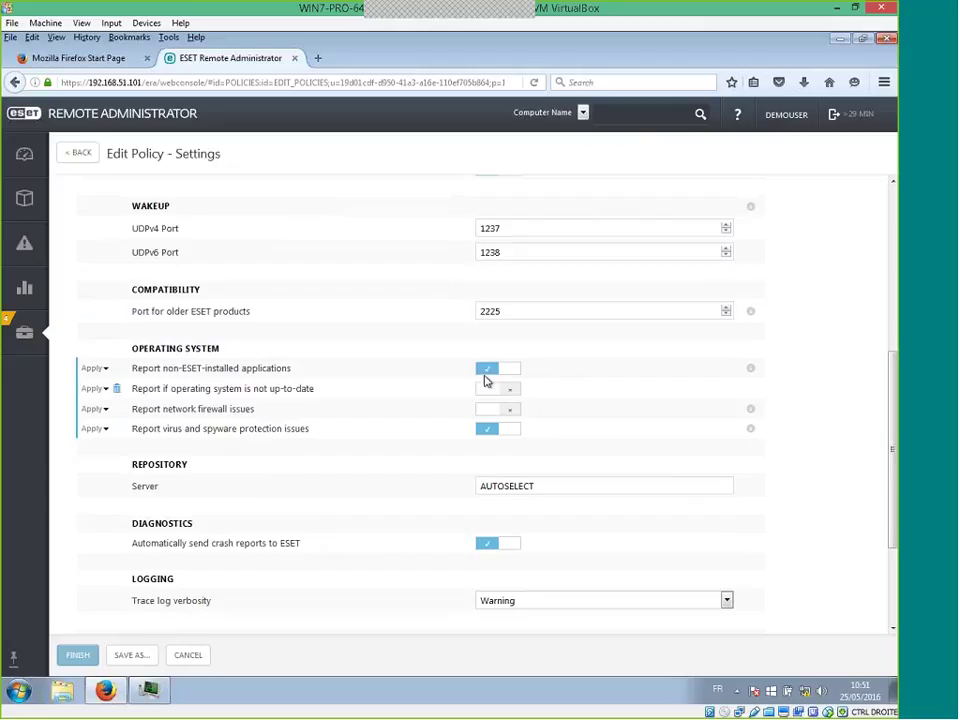
click(486, 370)
click(486, 390)
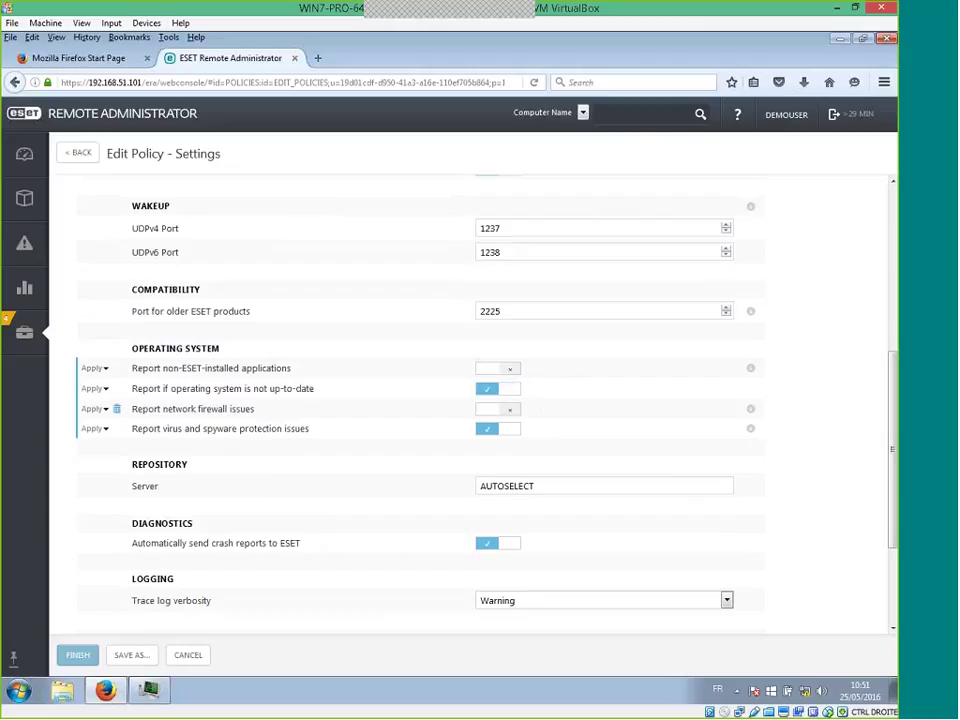
click(488, 411)
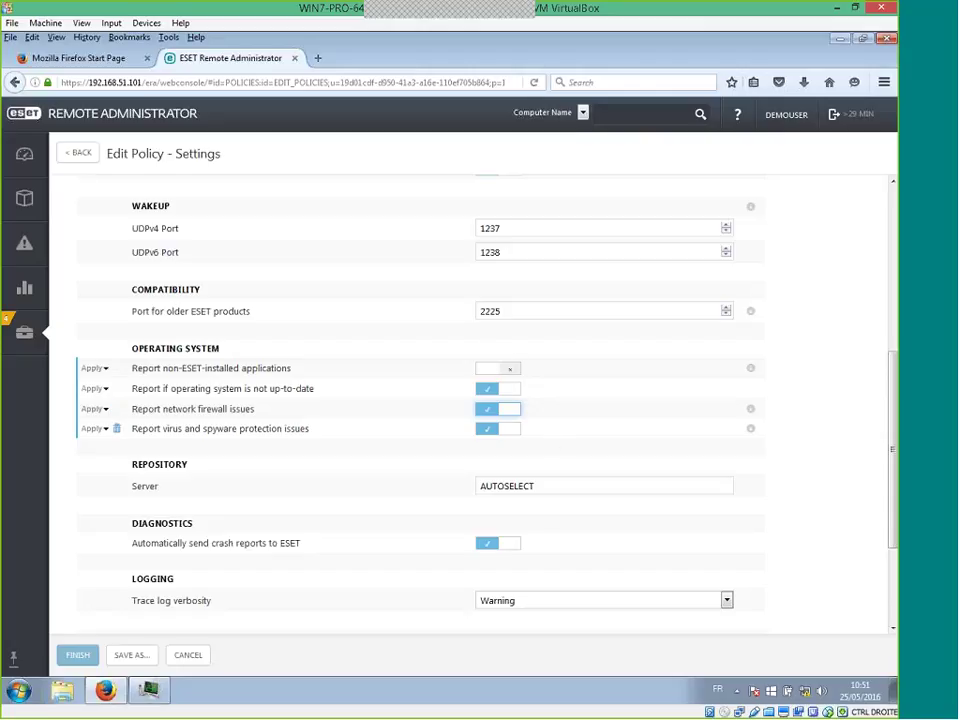
Re-enable reporting of non-ESET-installed applications and disable reporting of an outdated operating system and network firewall issues
click(487, 377)
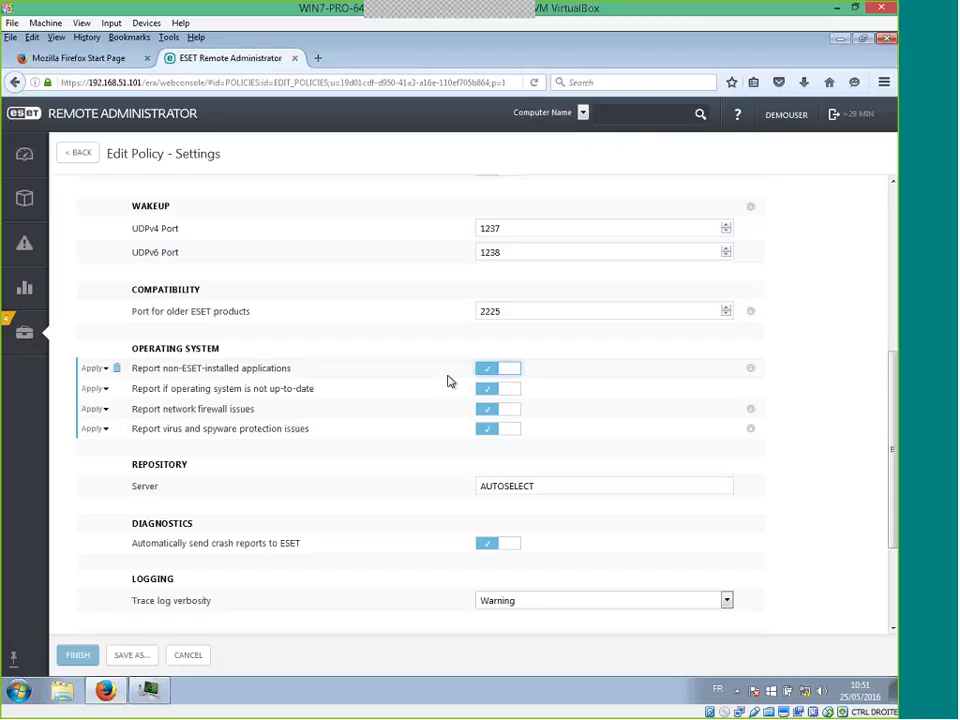
click(508, 398)
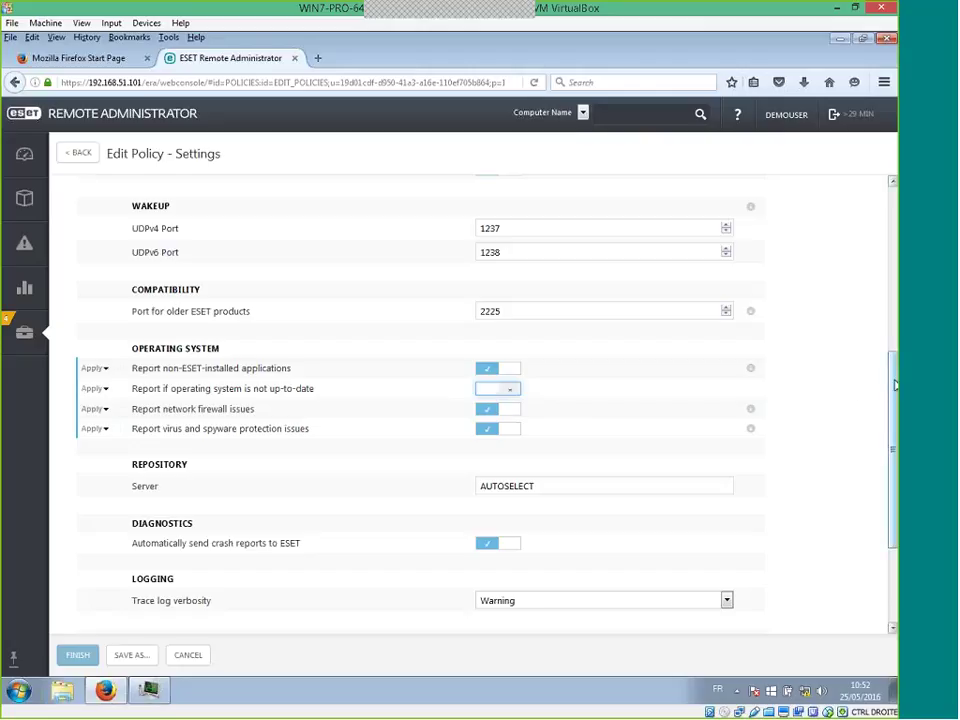
drag(894, 383, 894, 379)
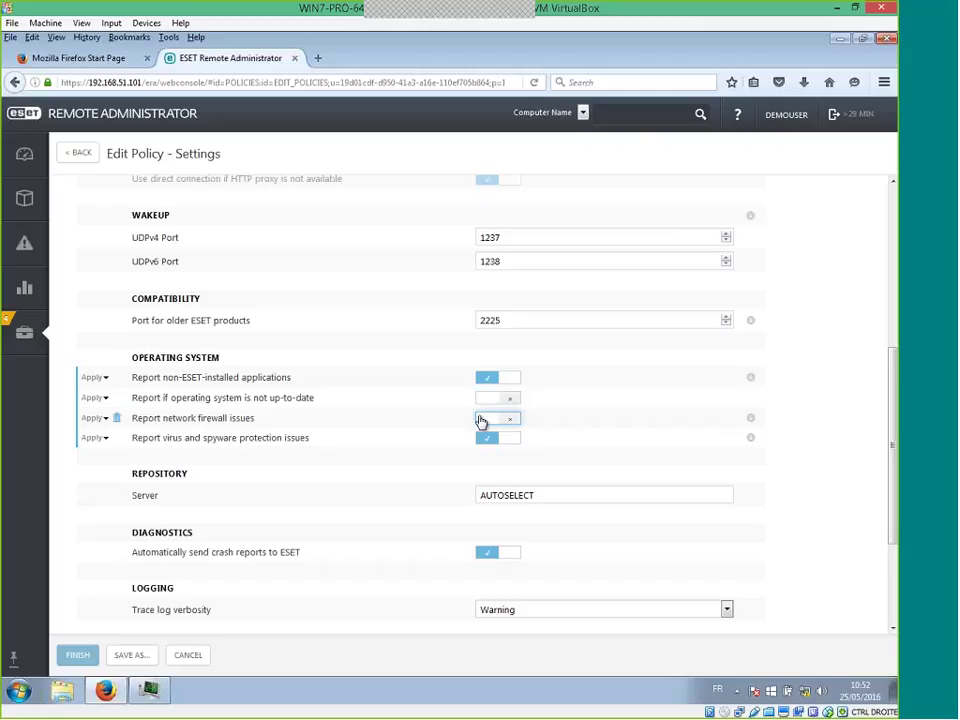
click(484, 426)
scroll(896, 512, down, 3)
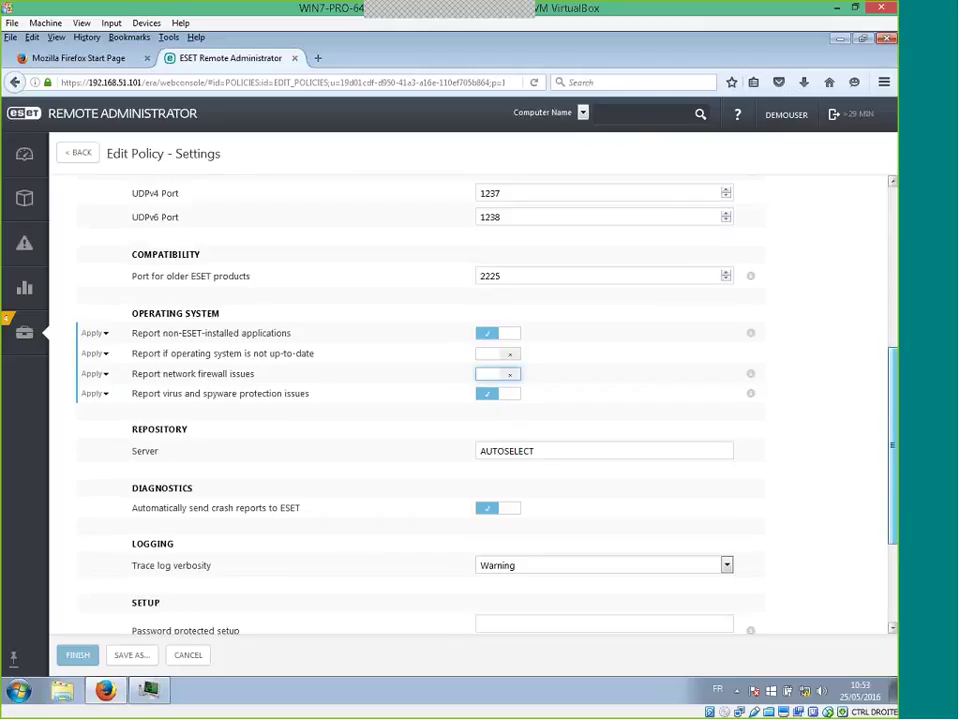
scroll(895, 518, up, 3)
scroll(893, 518, up, 5)
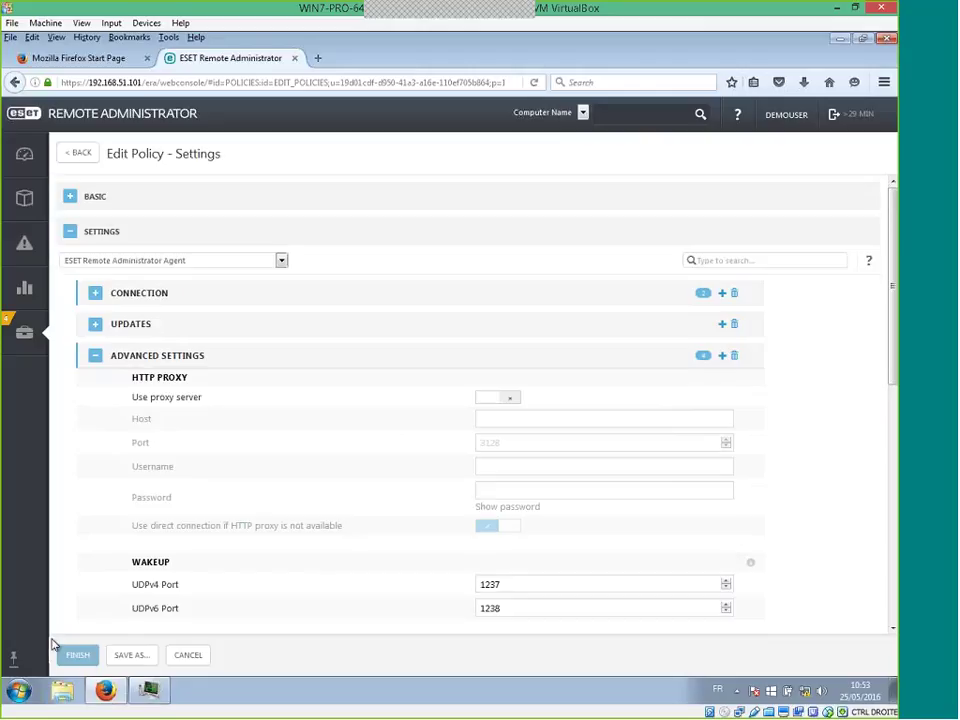
Cancel editing the Agent Connection 1 minute policy and discard its changes
click(188, 655)
click(535, 427)
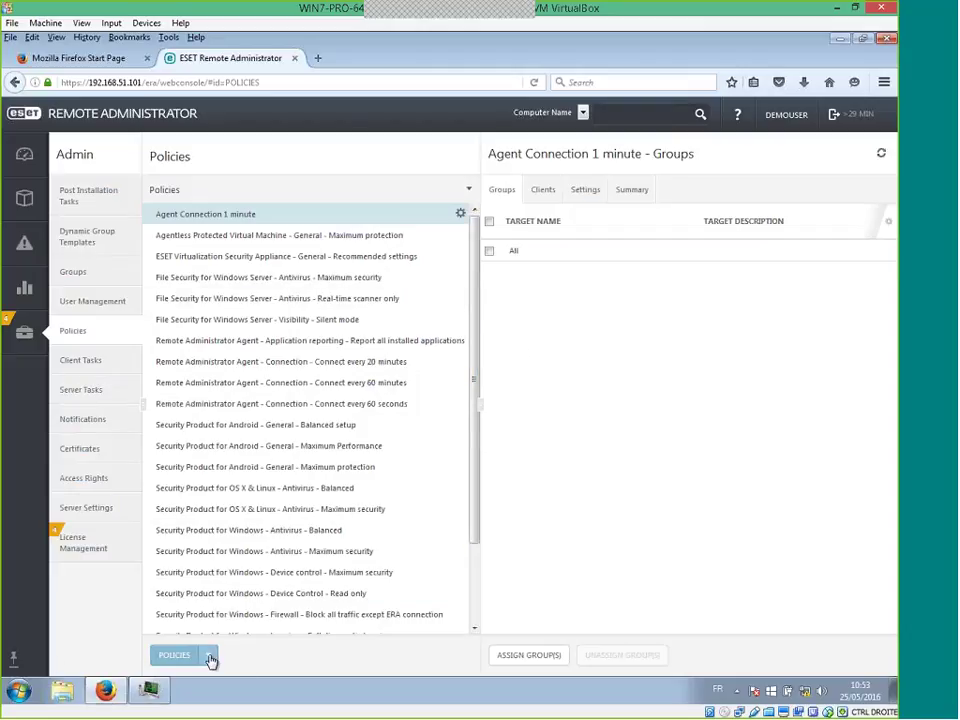
Review the antivirus settings offered in a new policy for ESET Security Product for Windows, and discard the new policy
click(210, 658)
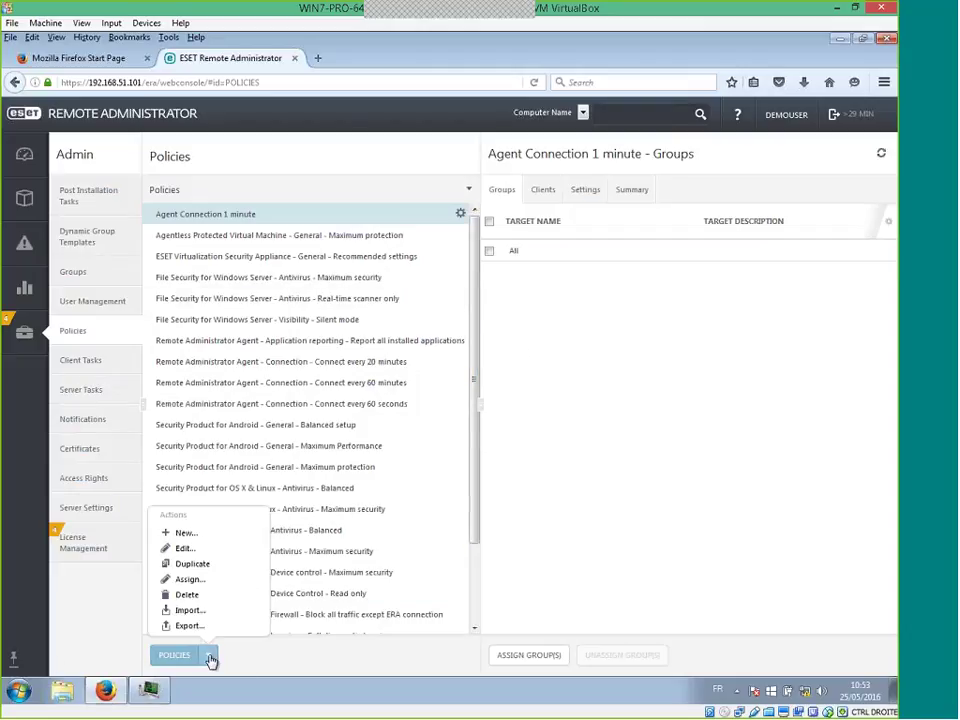
click(187, 533)
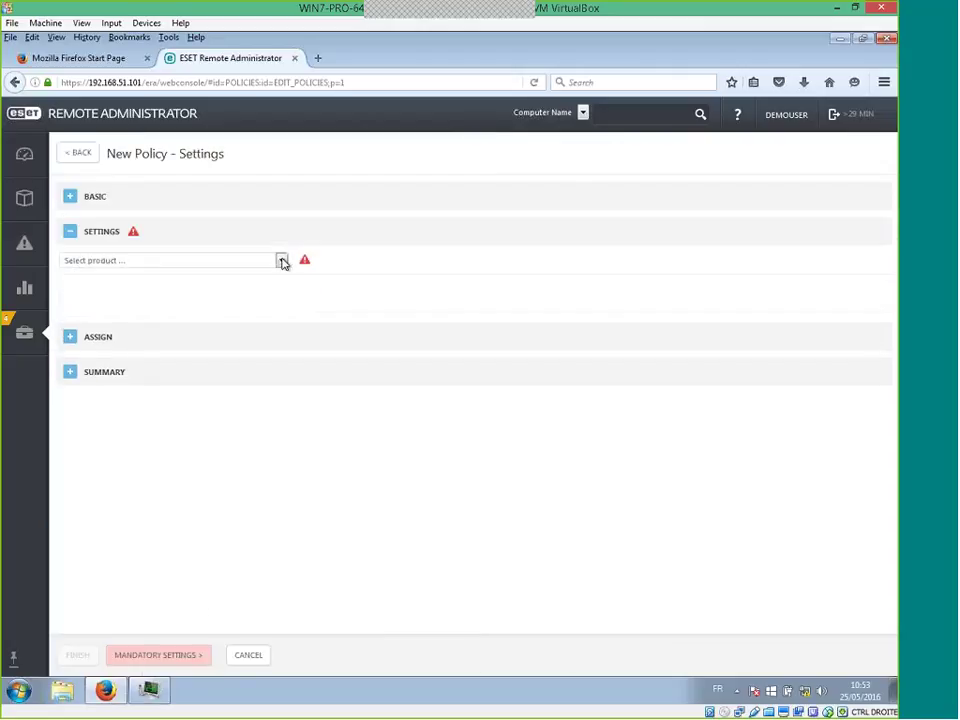
click(282, 260)
click(226, 283)
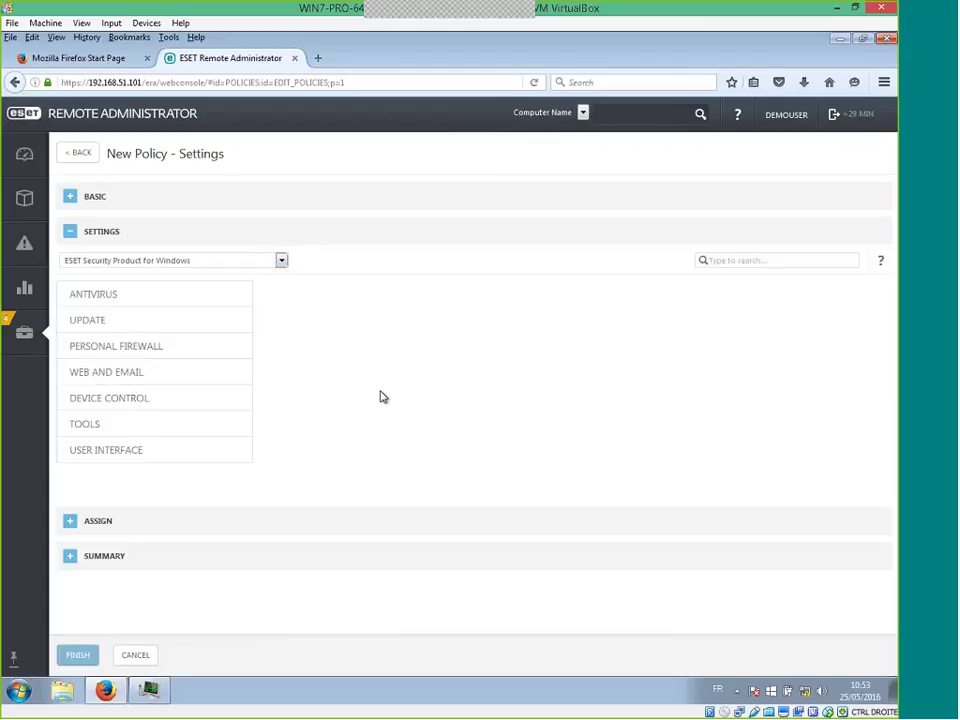
click(125, 300)
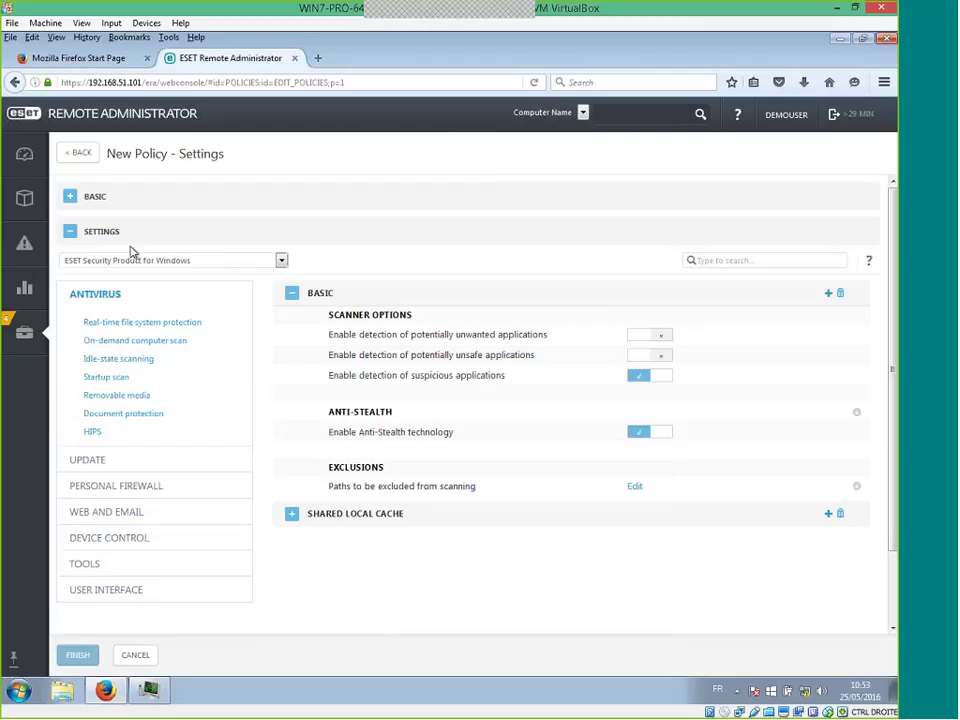
click(139, 655)
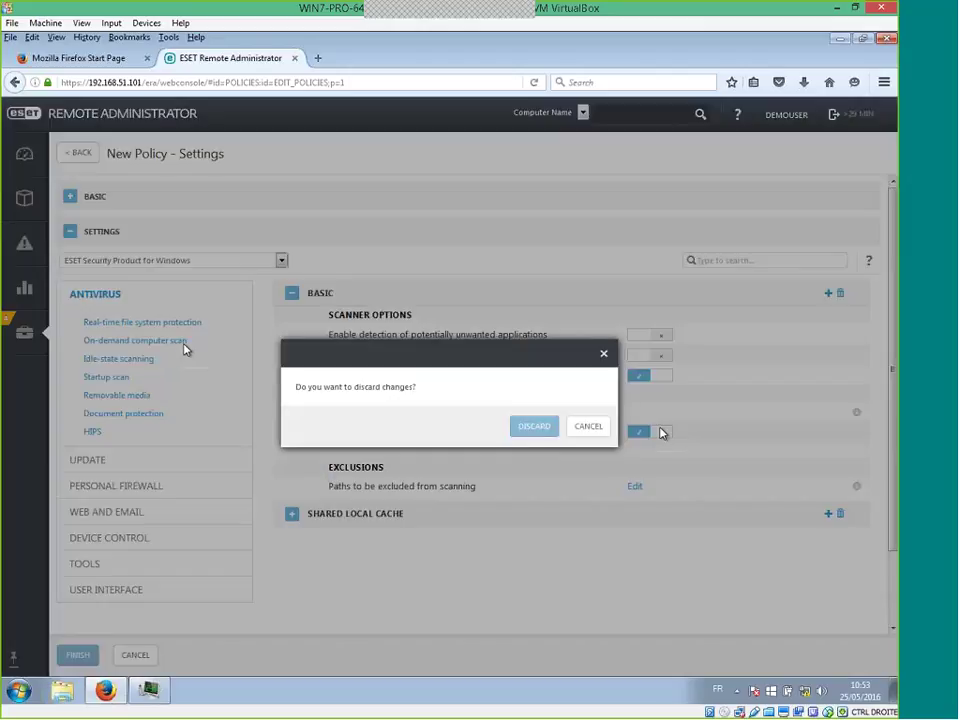
click(555, 430)
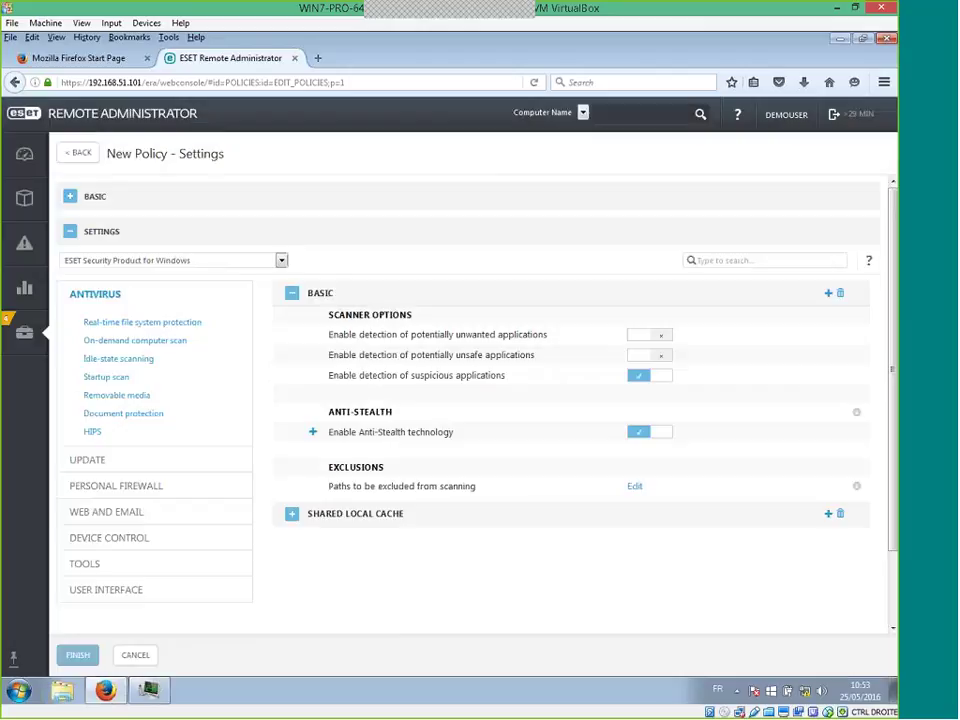
click(136, 655)
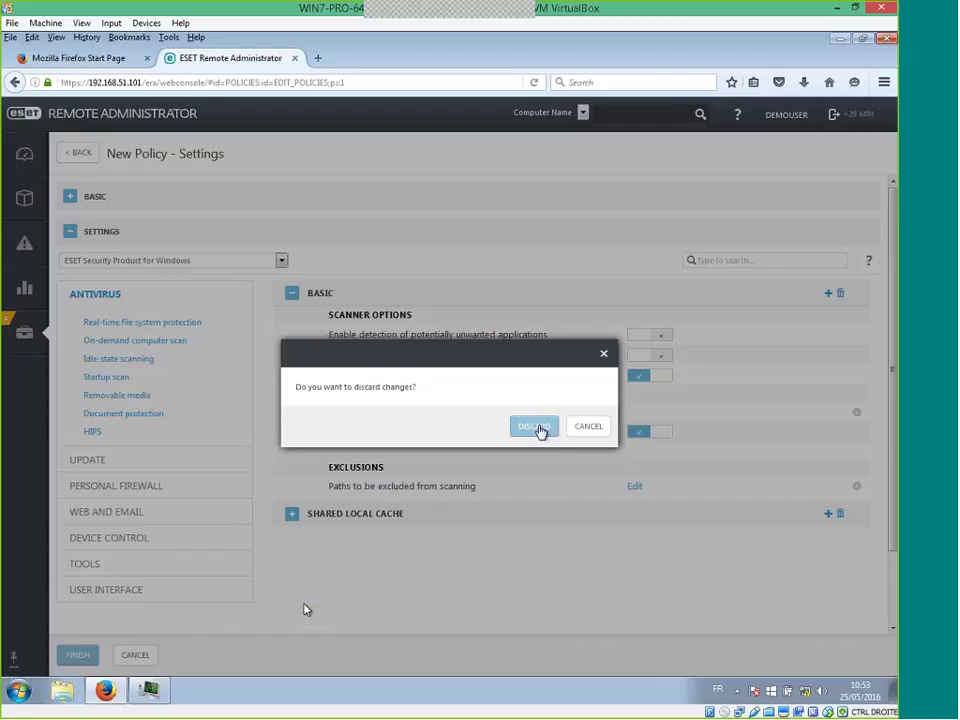
click(540, 428)
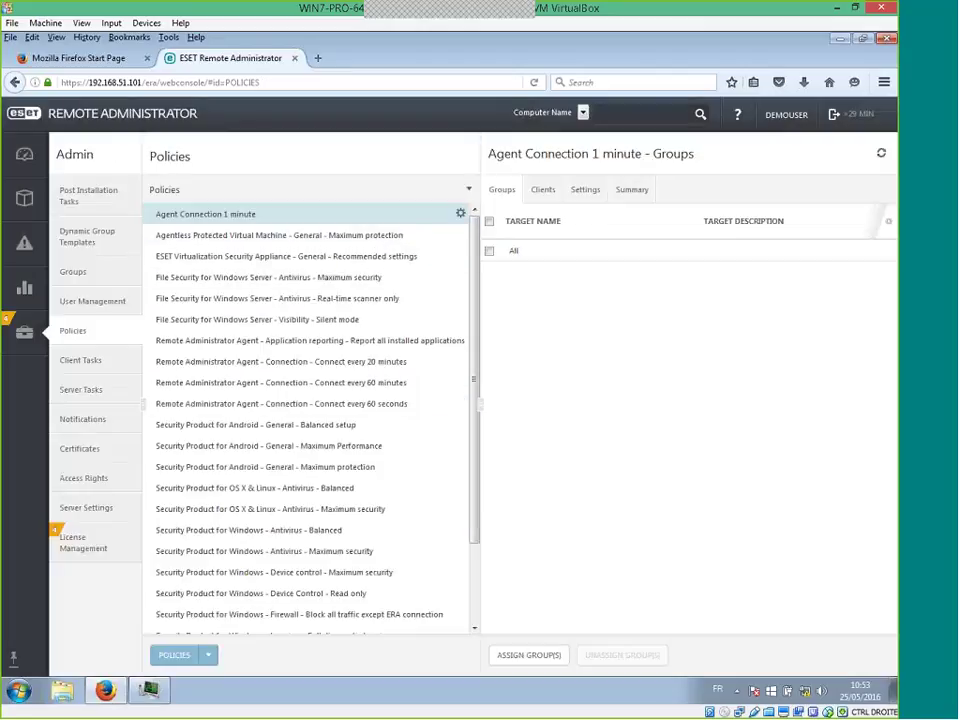
scroll(411, 324, down, 1)
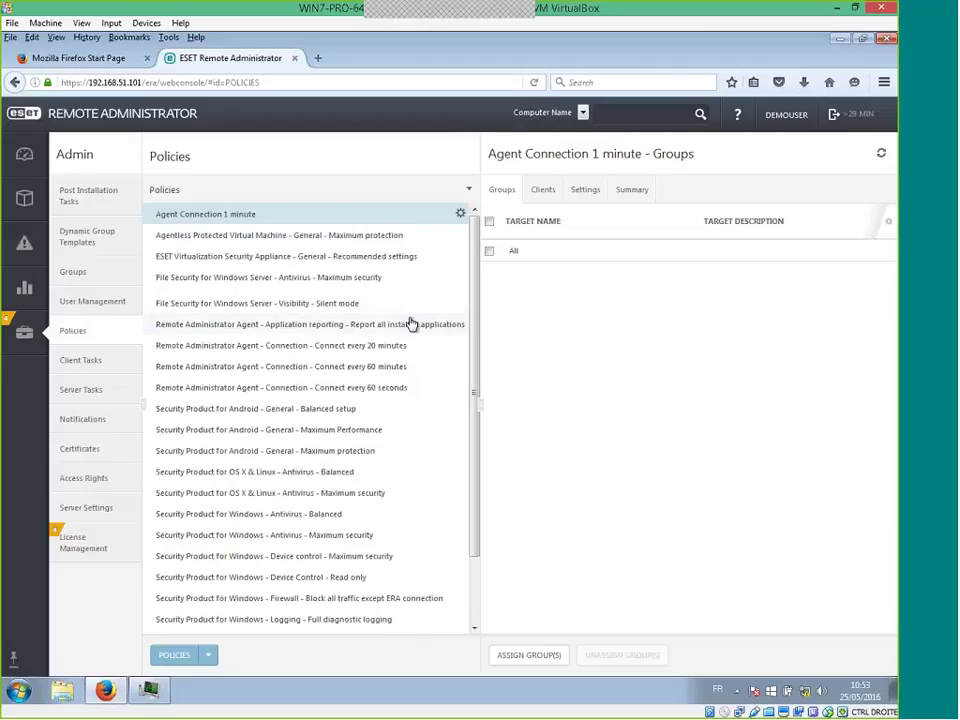
scroll(413, 323, up, 1)
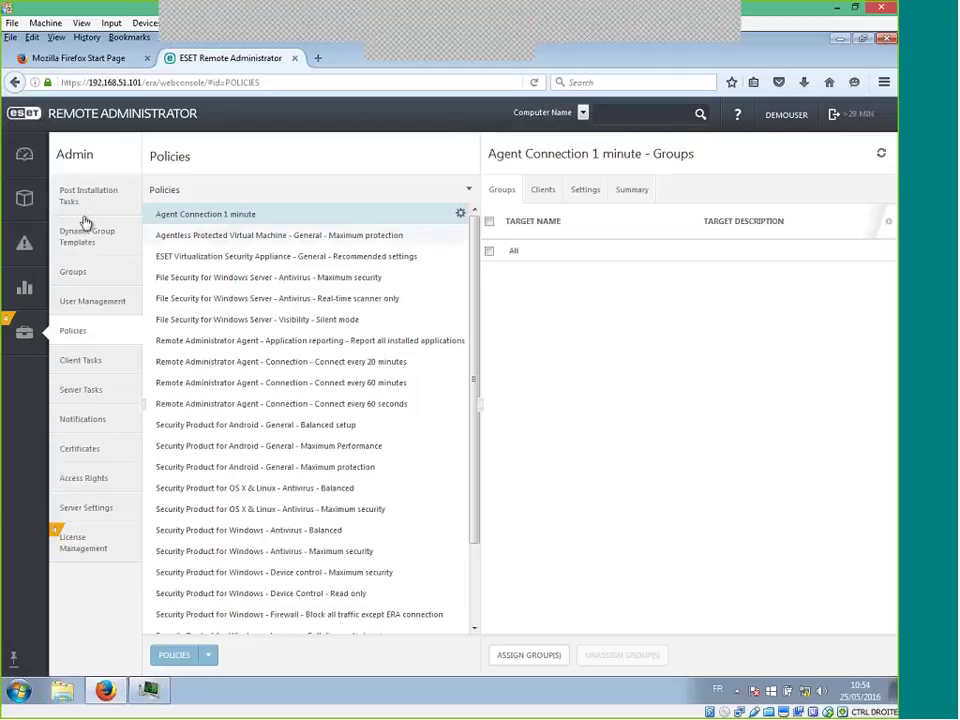
View the computers in the static groups group demo, Lost & found and Managed Computers
click(32, 199)
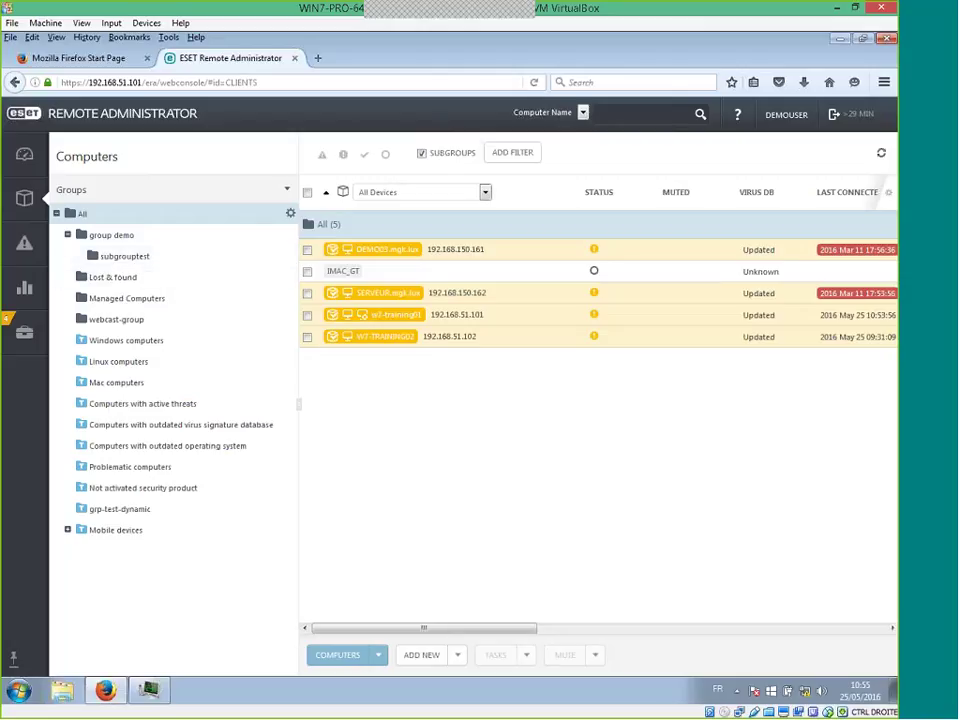
click(115, 240)
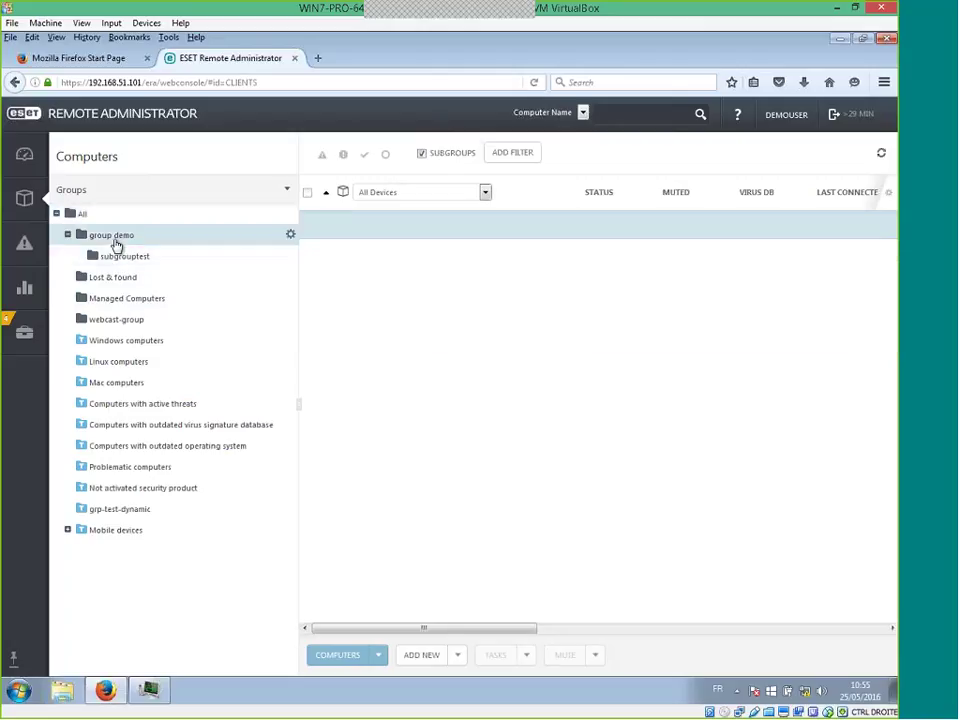
click(126, 279)
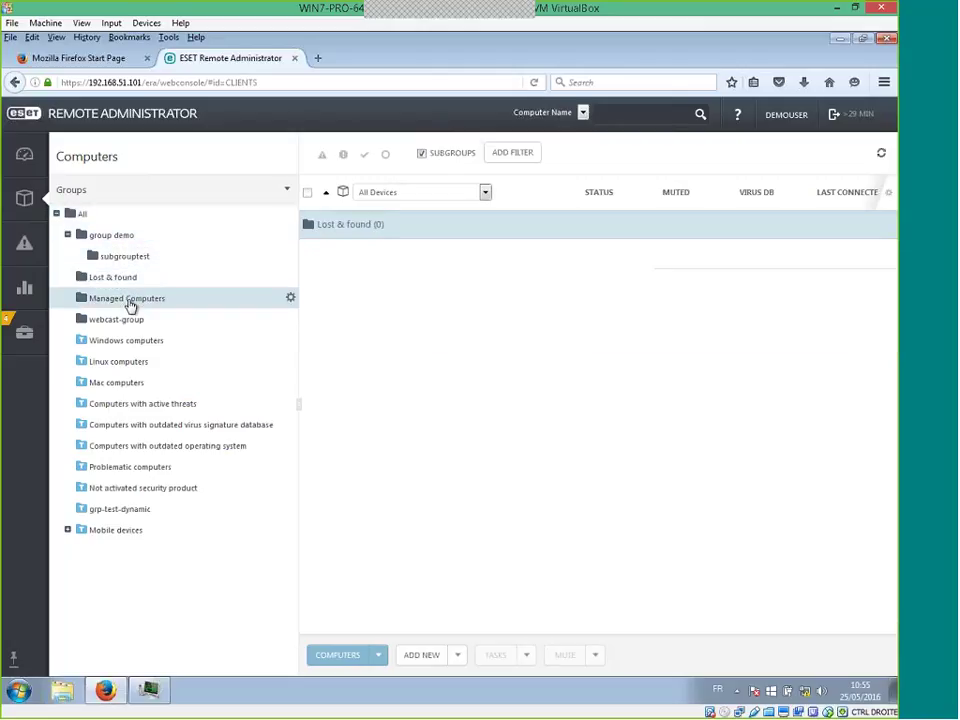
click(191, 304)
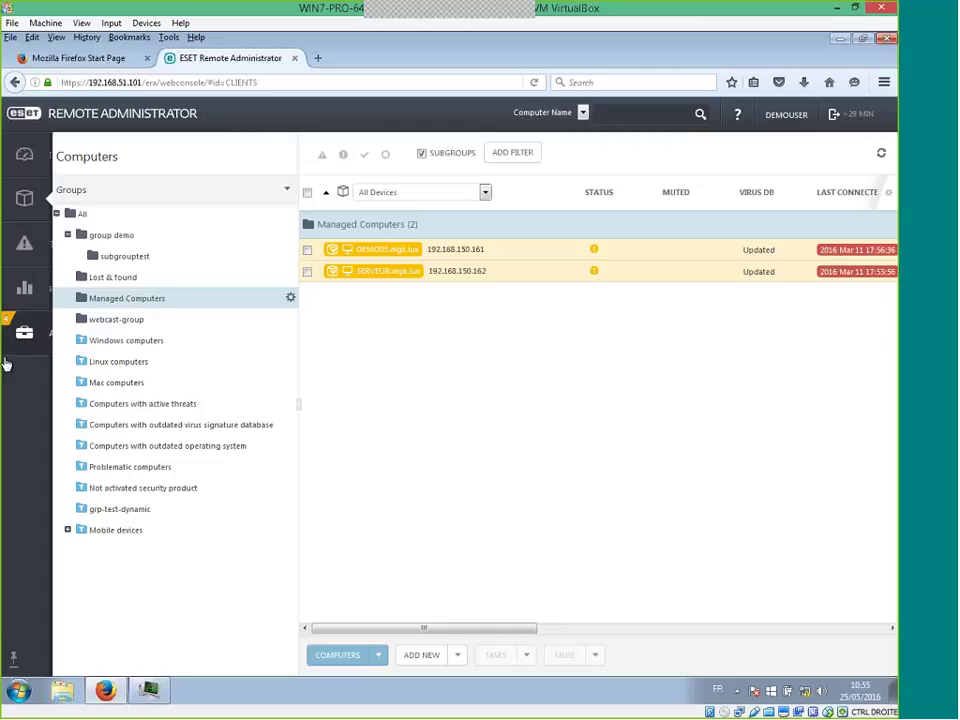
mouse_move(24, 347)
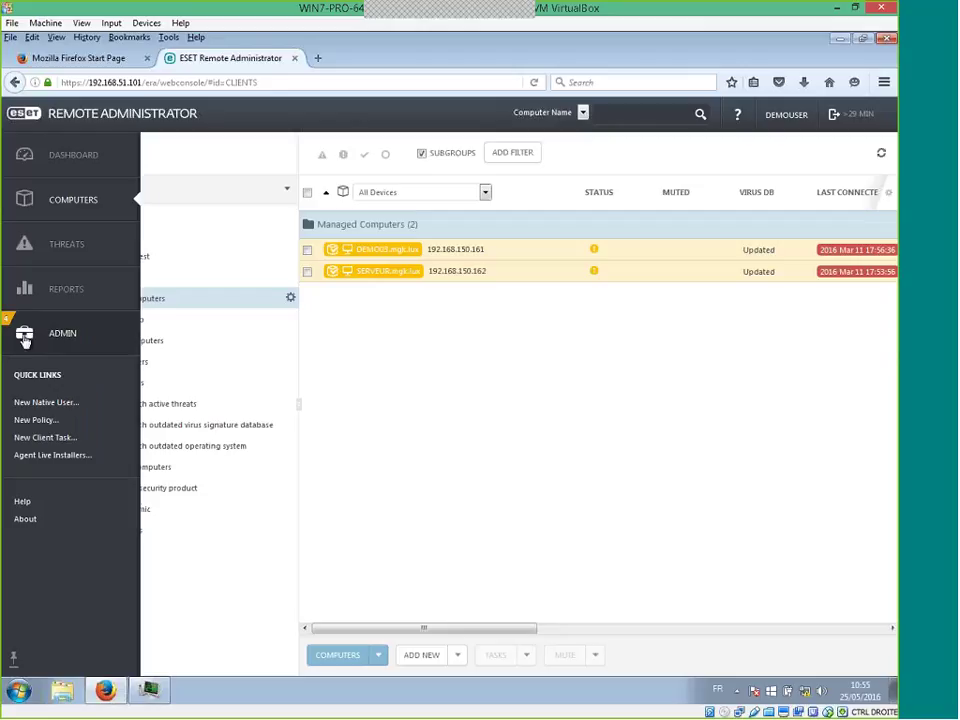
click(24, 338)
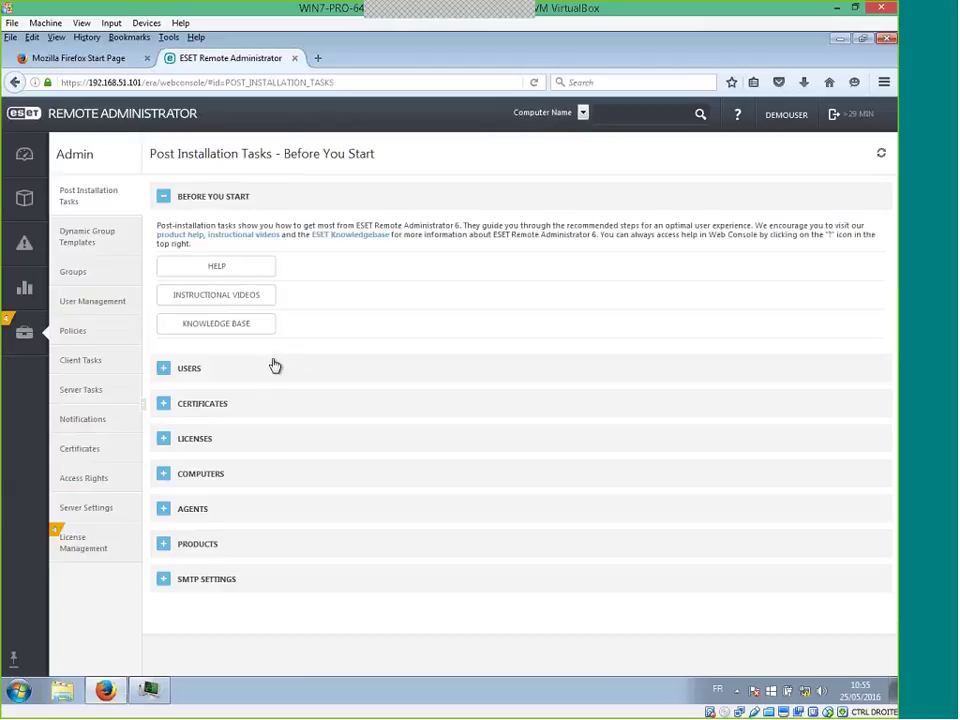
mouse_move(27, 203)
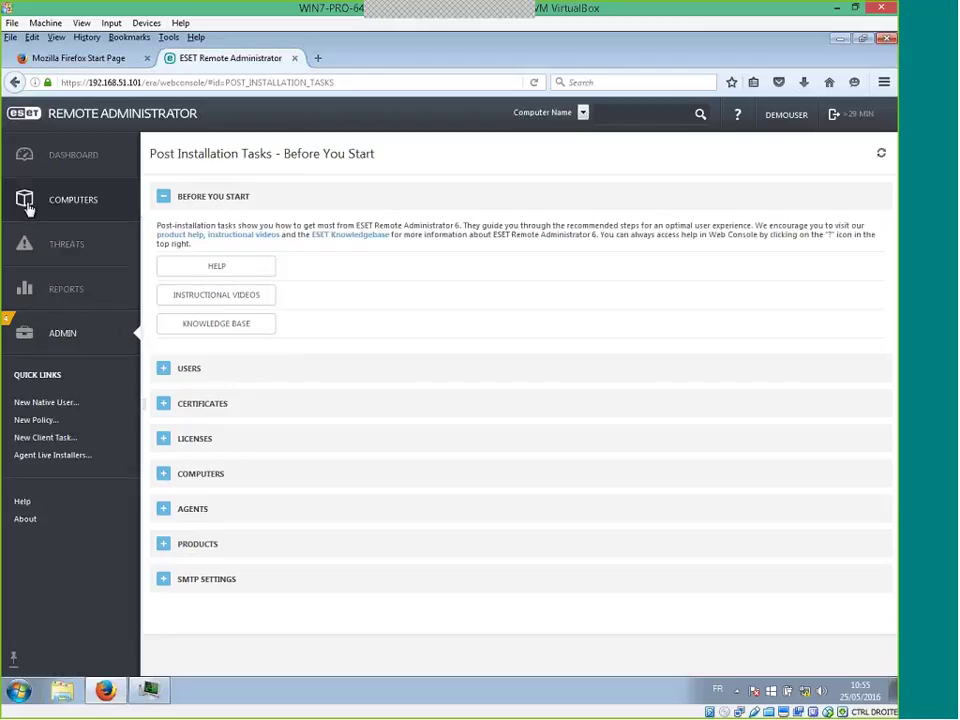
View the contents of the grp-test-dynamic computer group and the actions available for it, including its scan options
click(28, 205)
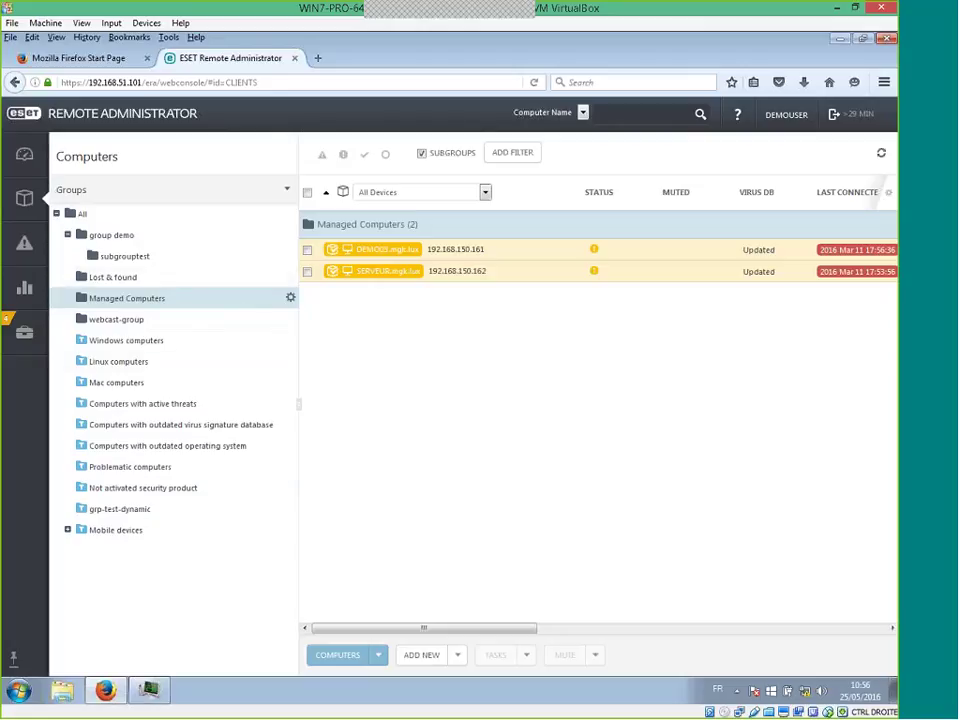
click(100, 510)
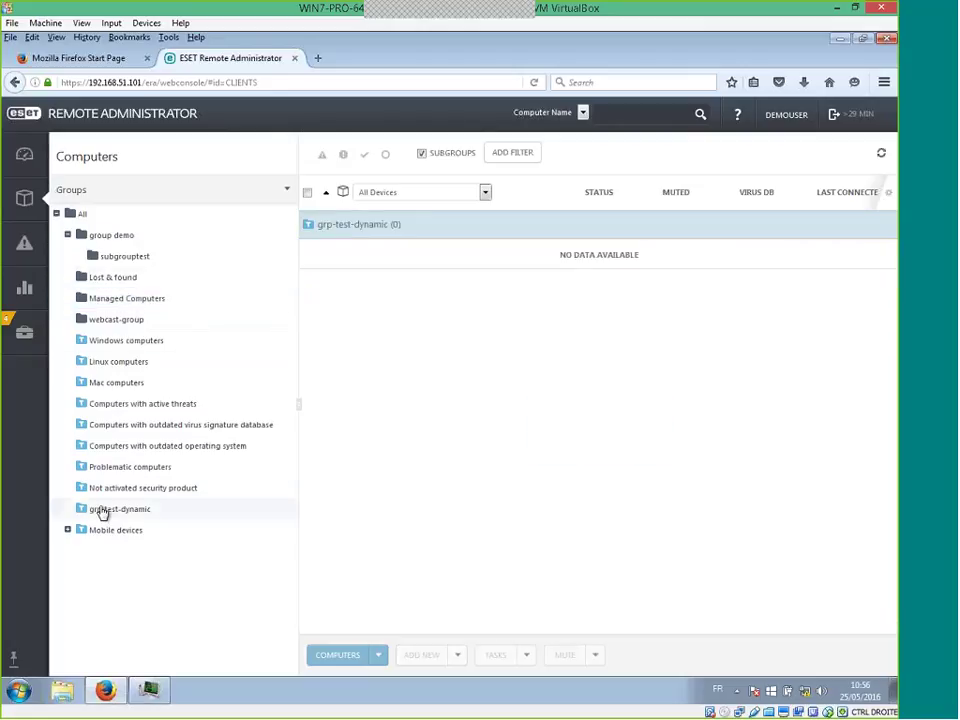
click(290, 508)
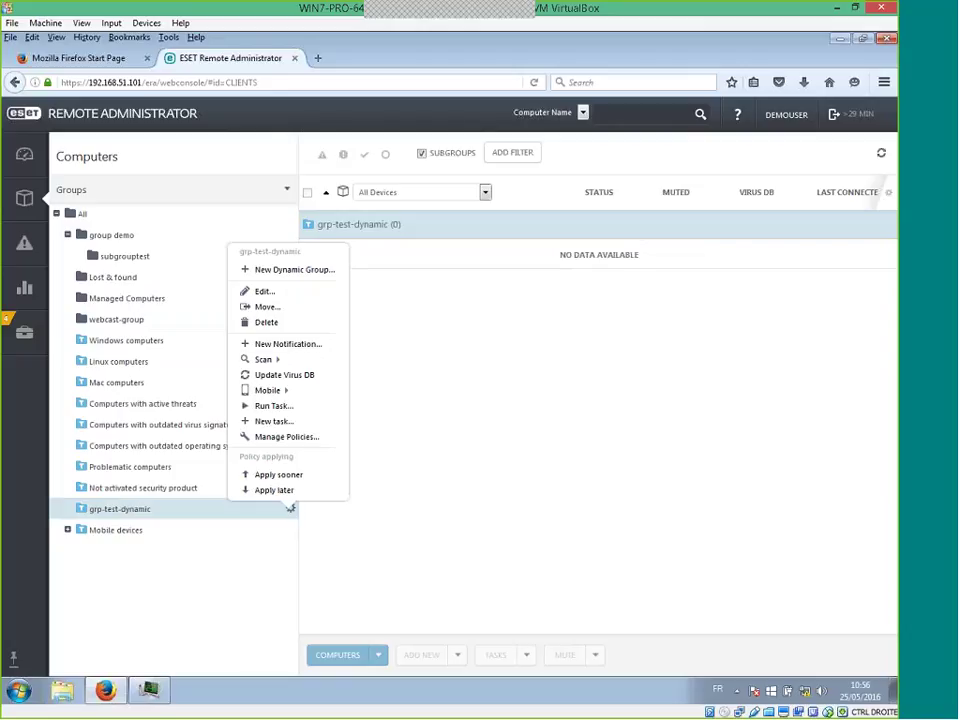
mouse_move(278, 363)
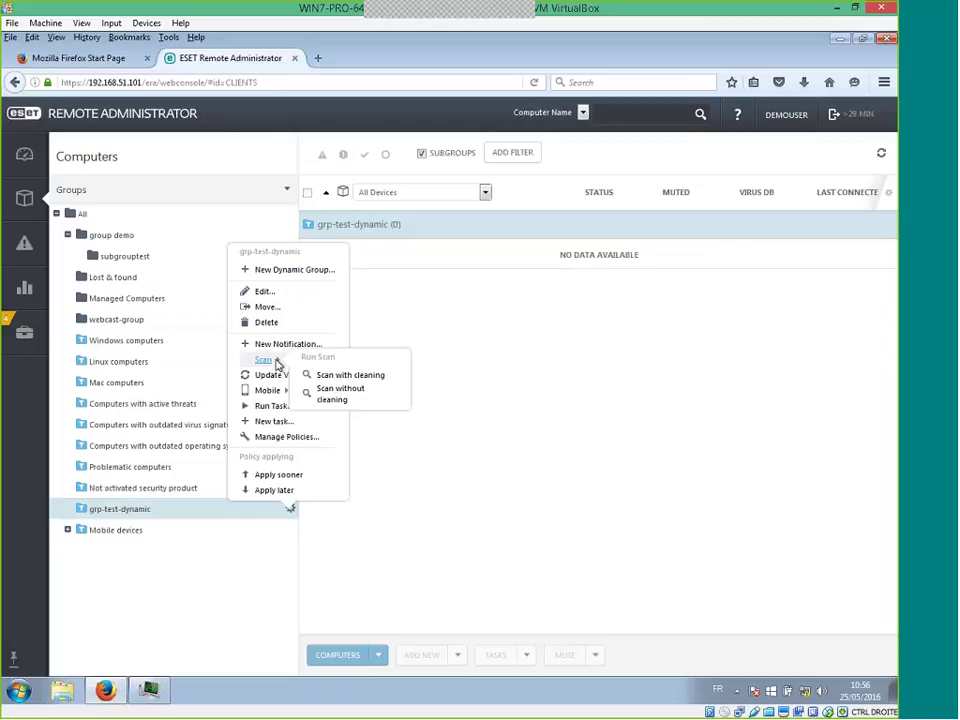
click(254, 542)
click(250, 538)
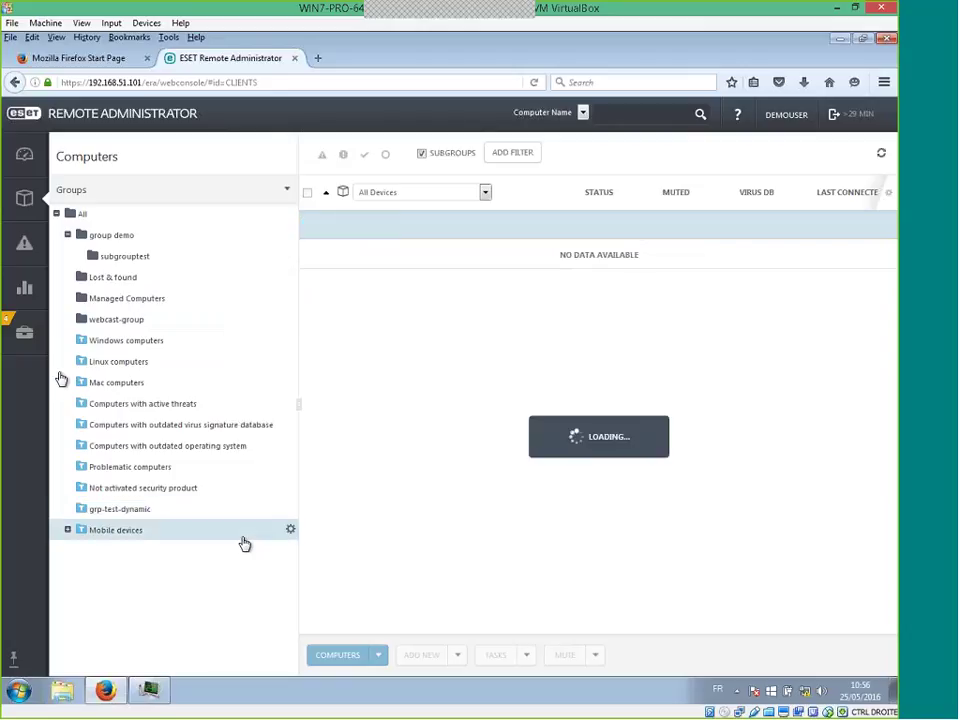
Examine the expression rules of the NO AV Installed dynamic group template and close it without saving
click(34, 342)
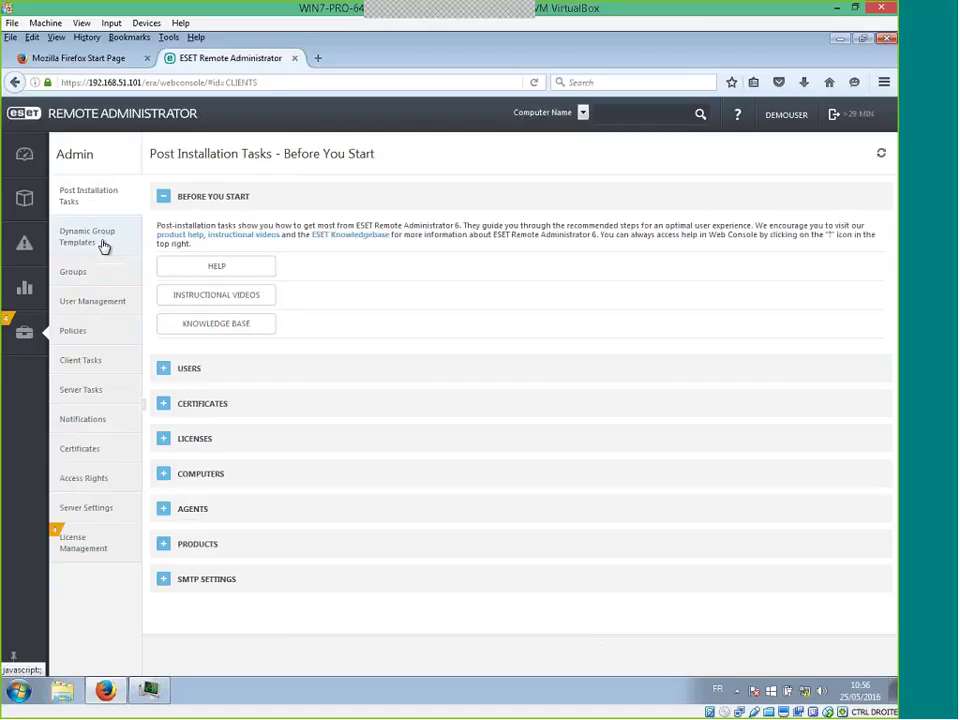
click(102, 242)
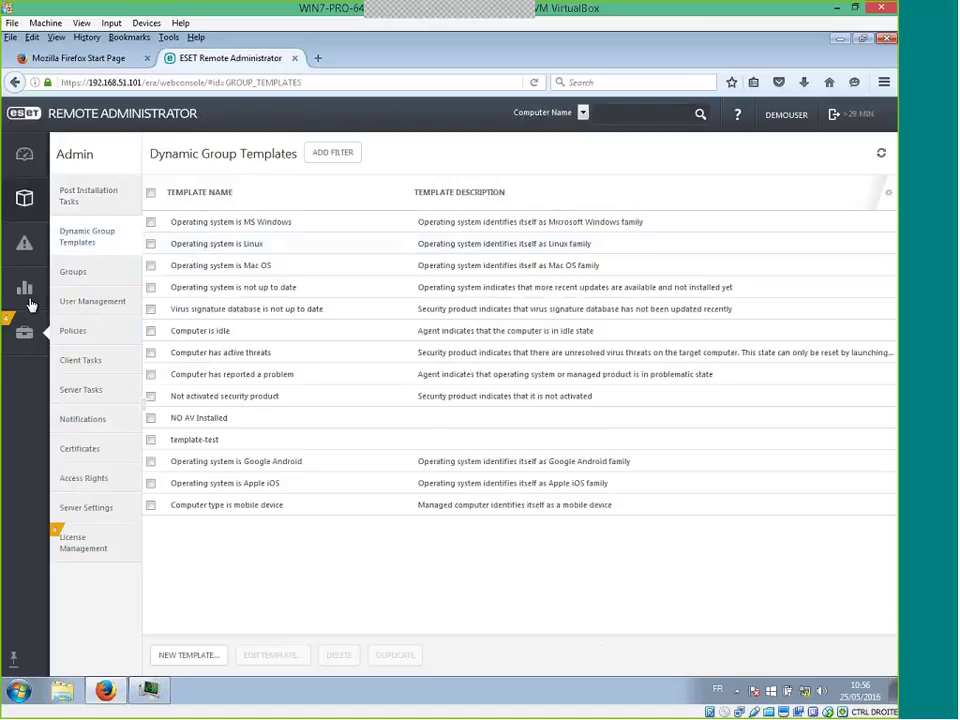
click(209, 427)
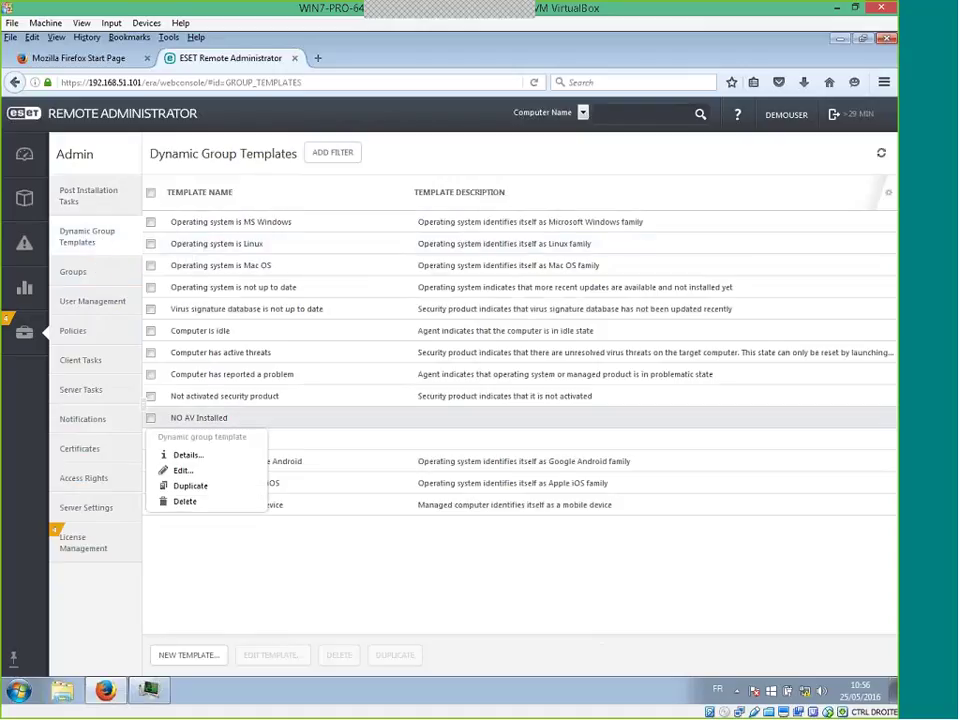
click(180, 474)
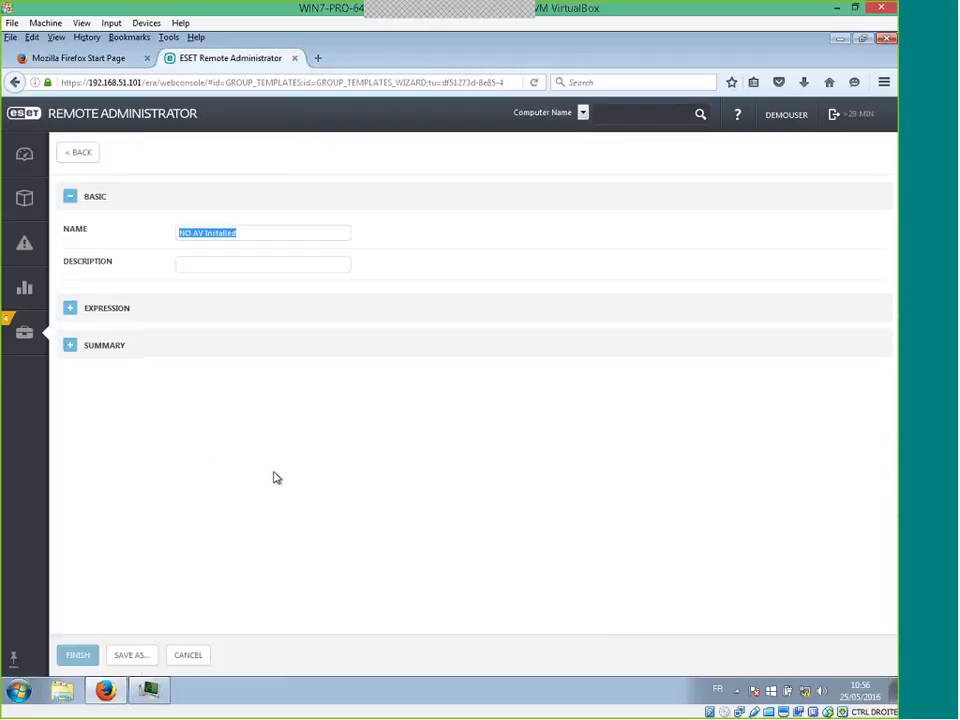
click(71, 314)
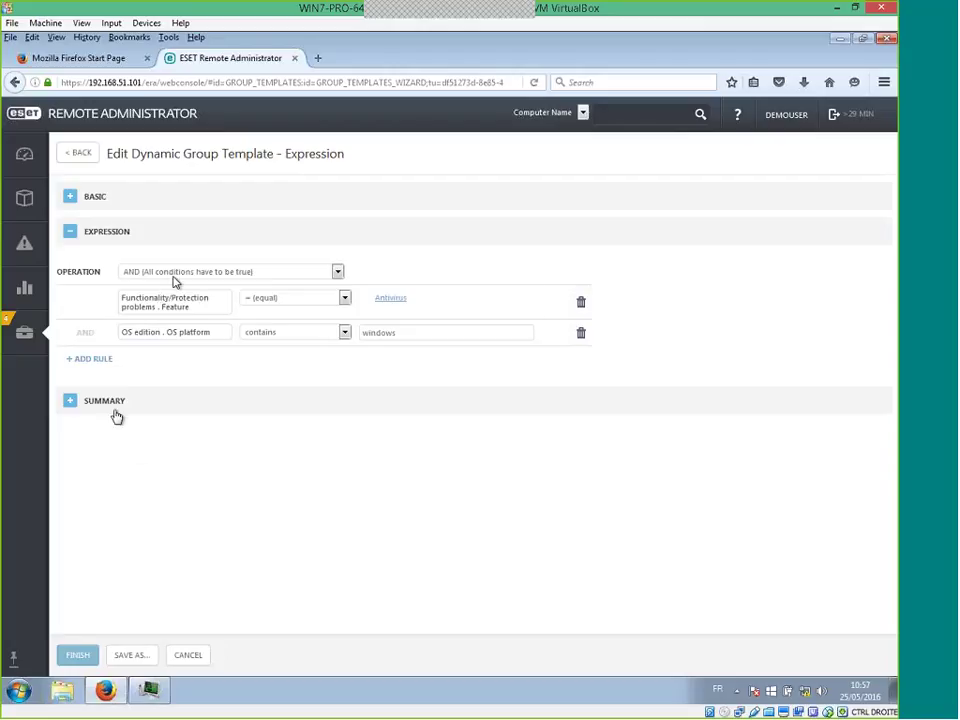
click(205, 656)
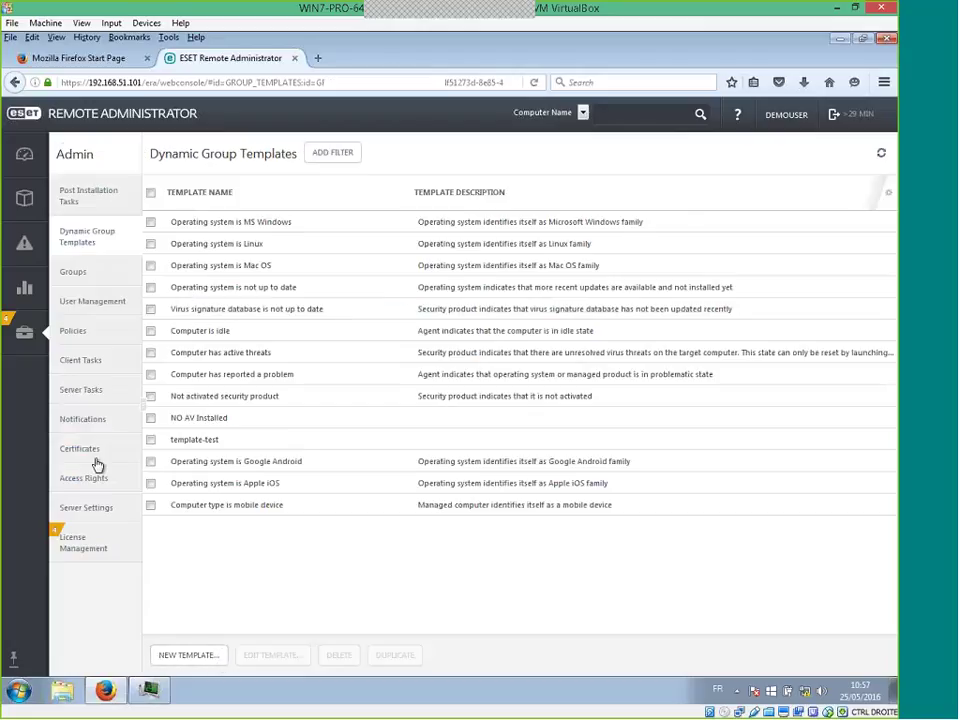
Return to the computers overview and show the members of the grp-test-dynamic group
mouse_move(46, 259)
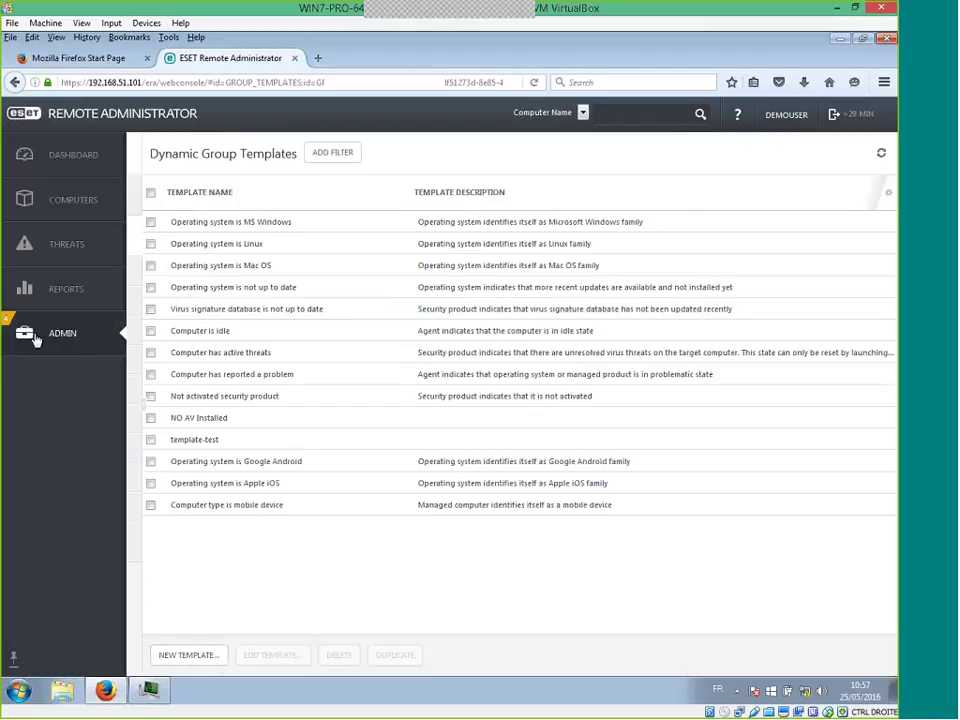
click(47, 210)
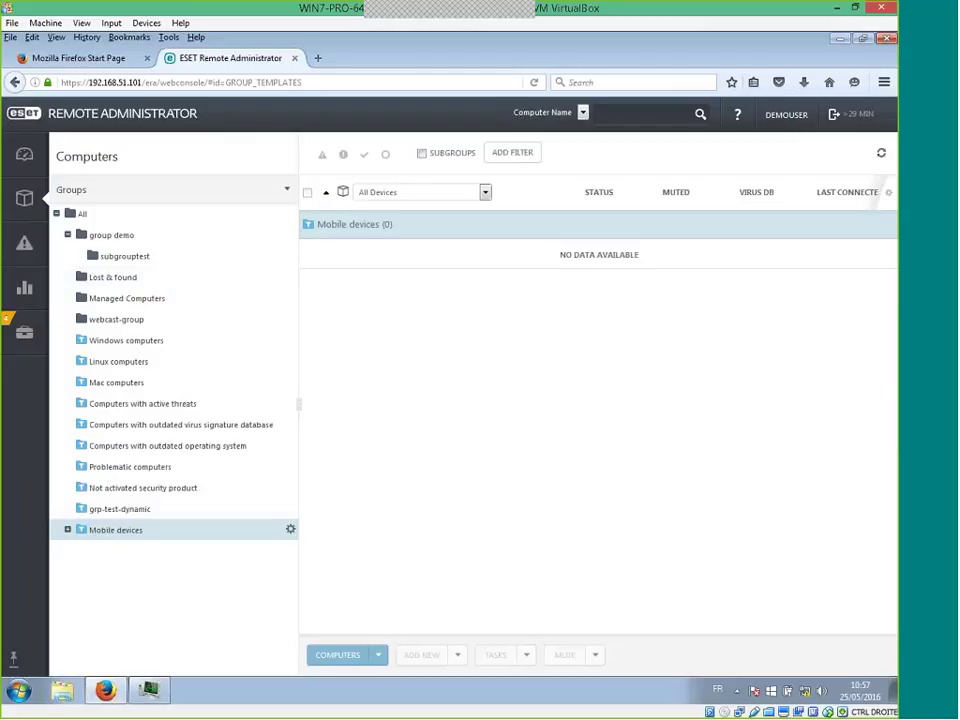
click(140, 510)
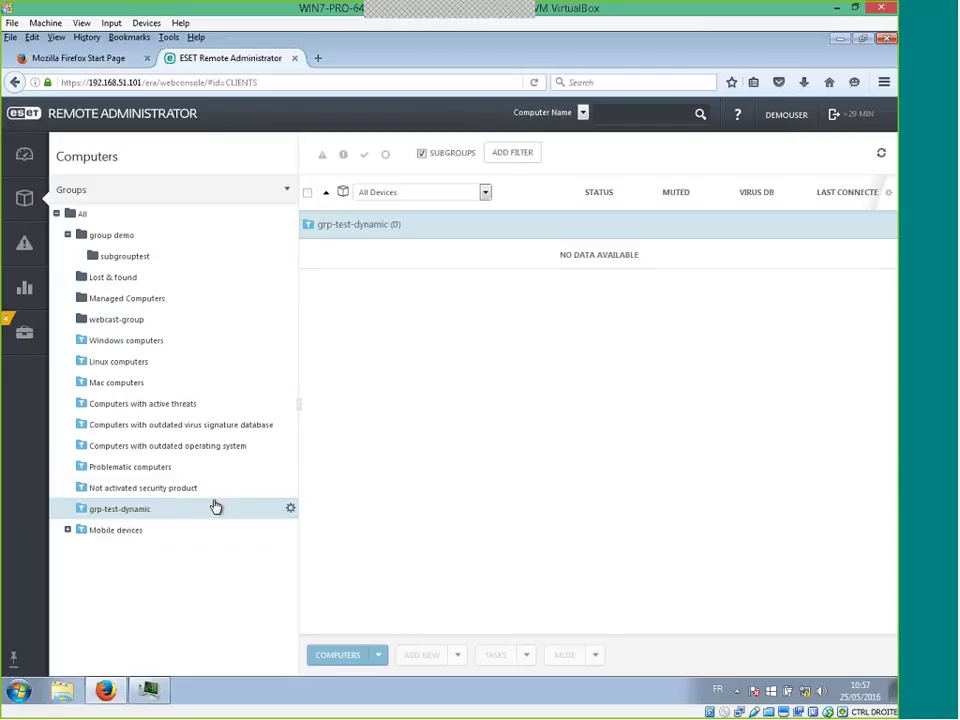
Show the client tasks in the administration section
mouse_move(24, 334)
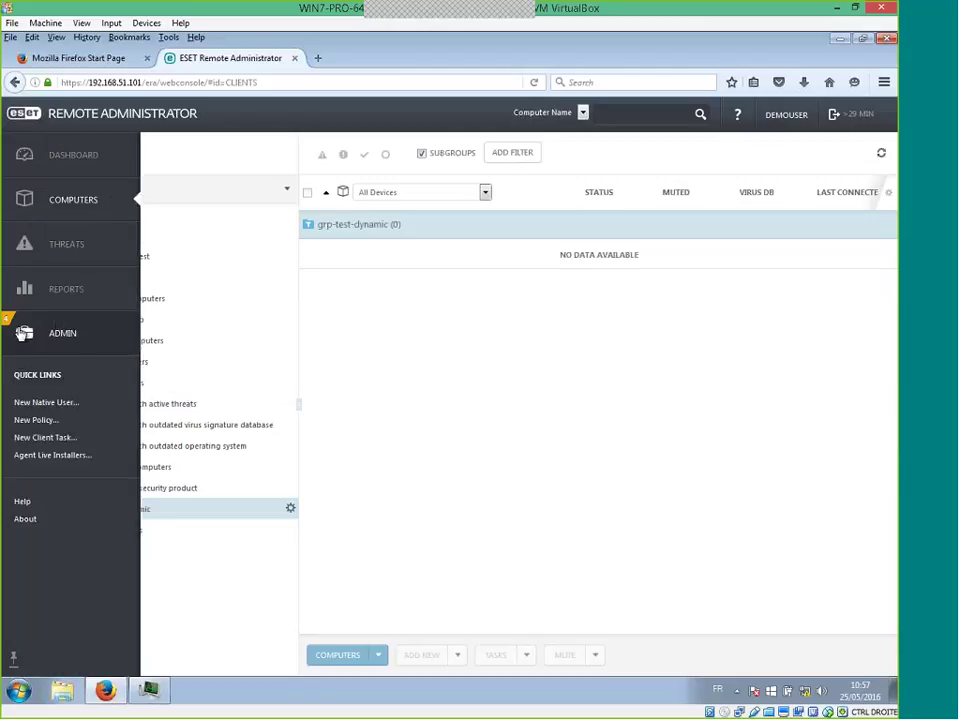
click(24, 334)
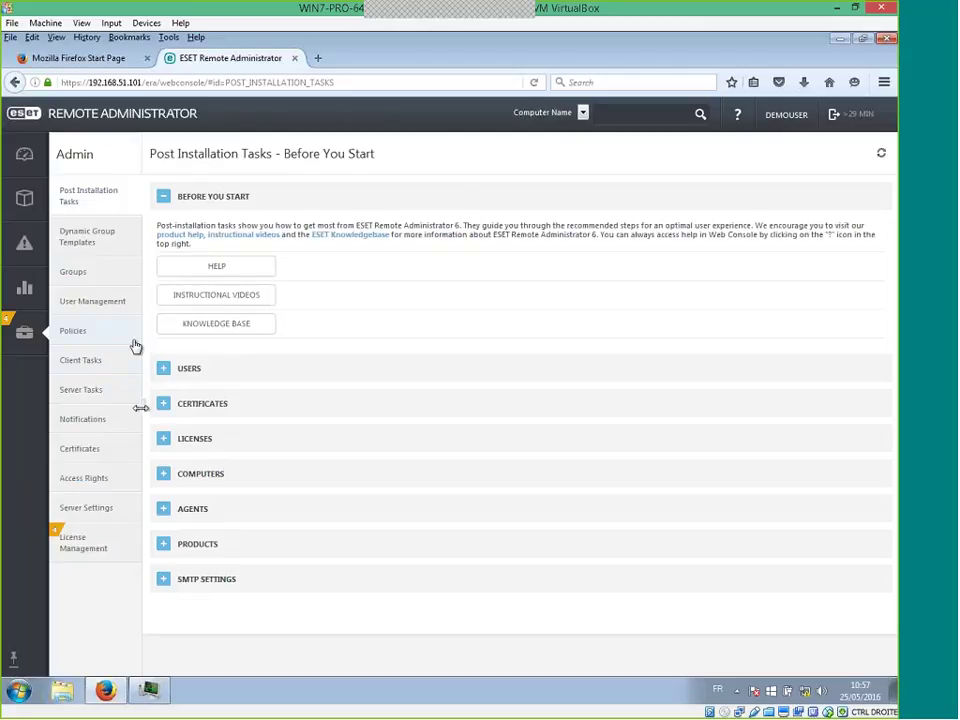
click(96, 368)
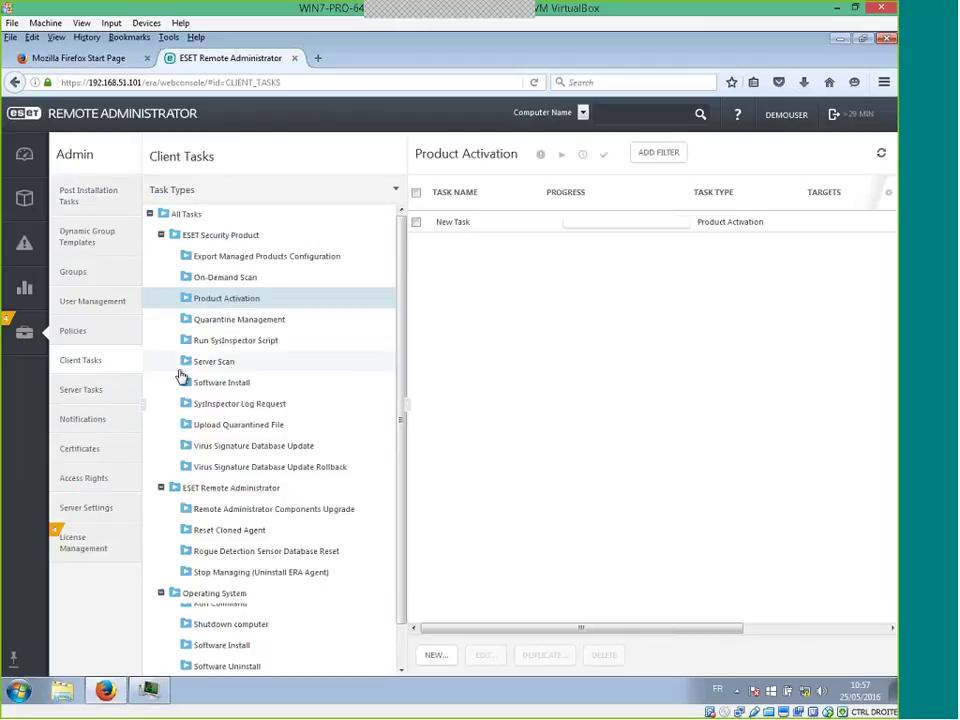
Create a new Software Install client task named Install AV
click(293, 386)
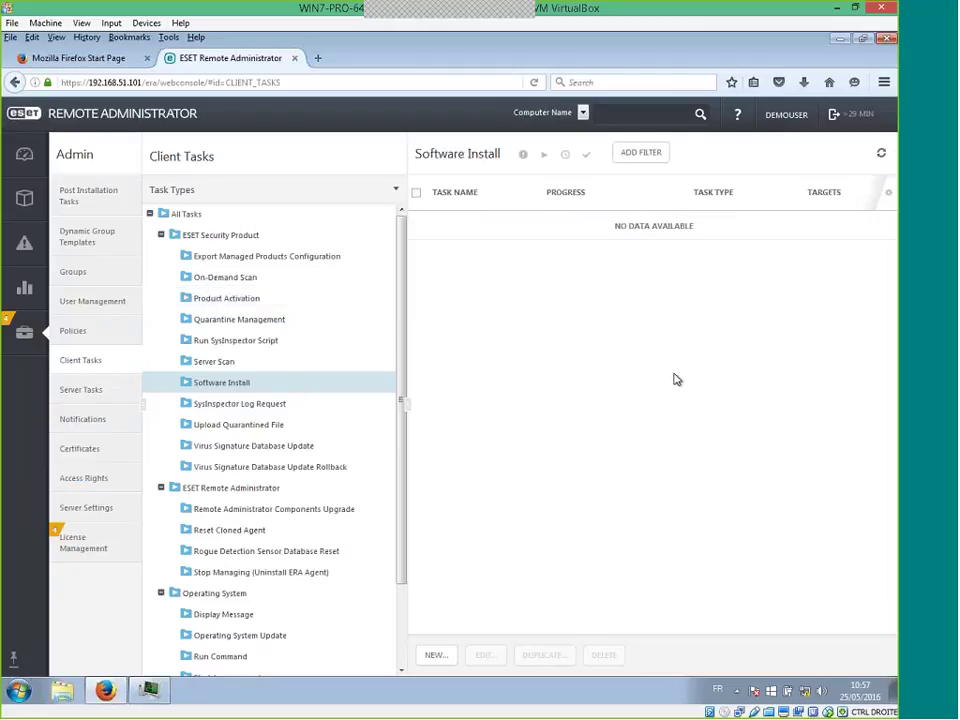
click(435, 657)
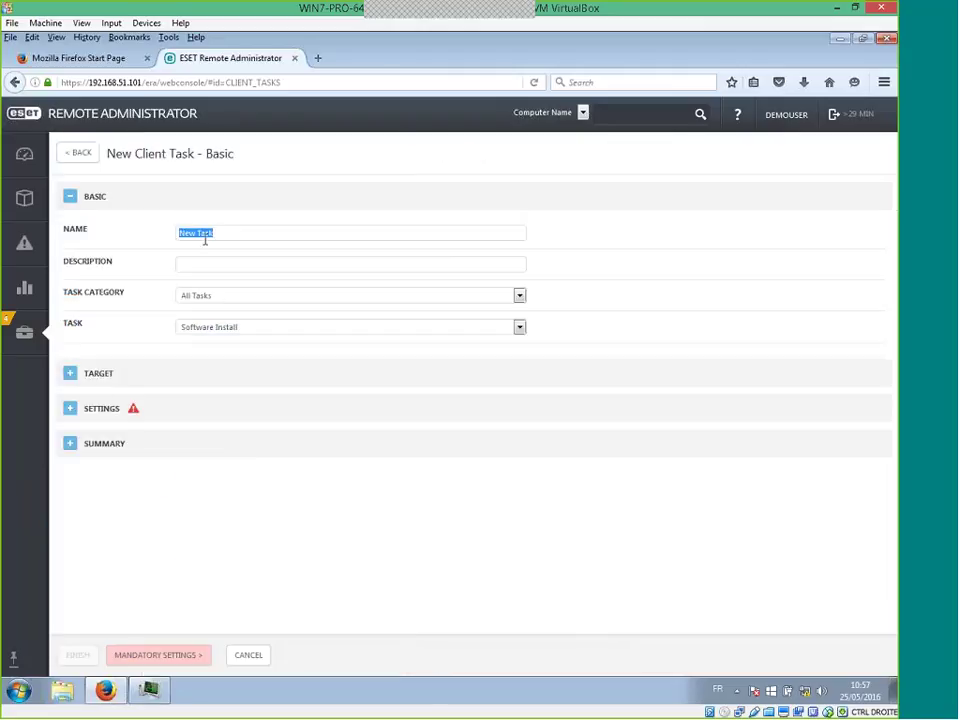
text(In)
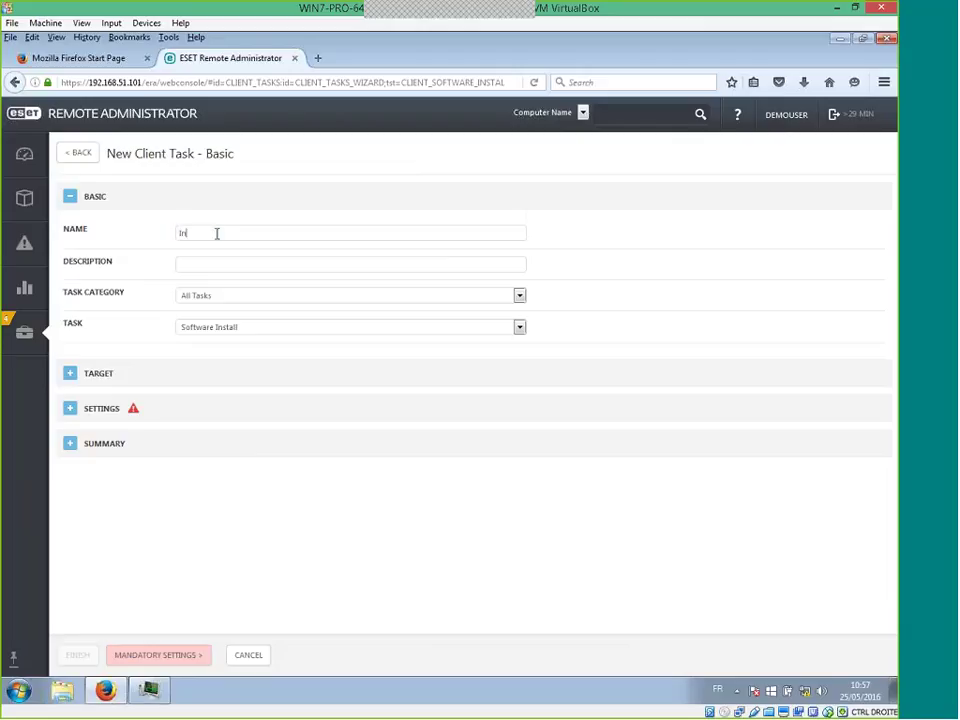
text(stall AV)
Look through the available ESET licenses and the repository package list in the task settings, closing both without choosing an item
click(70, 408)
click(225, 368)
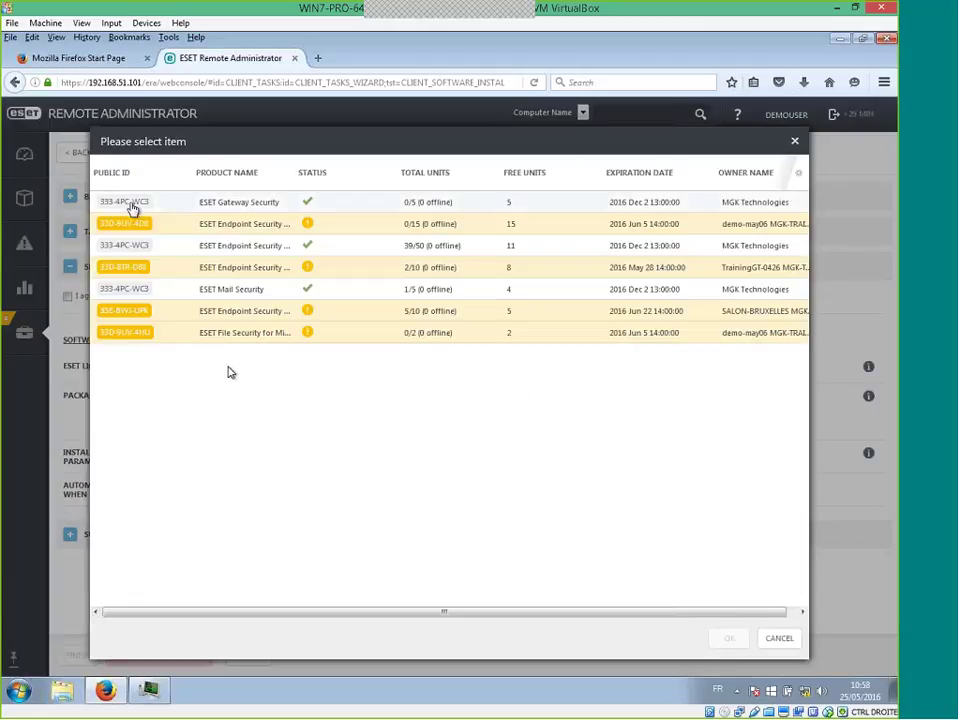
click(794, 141)
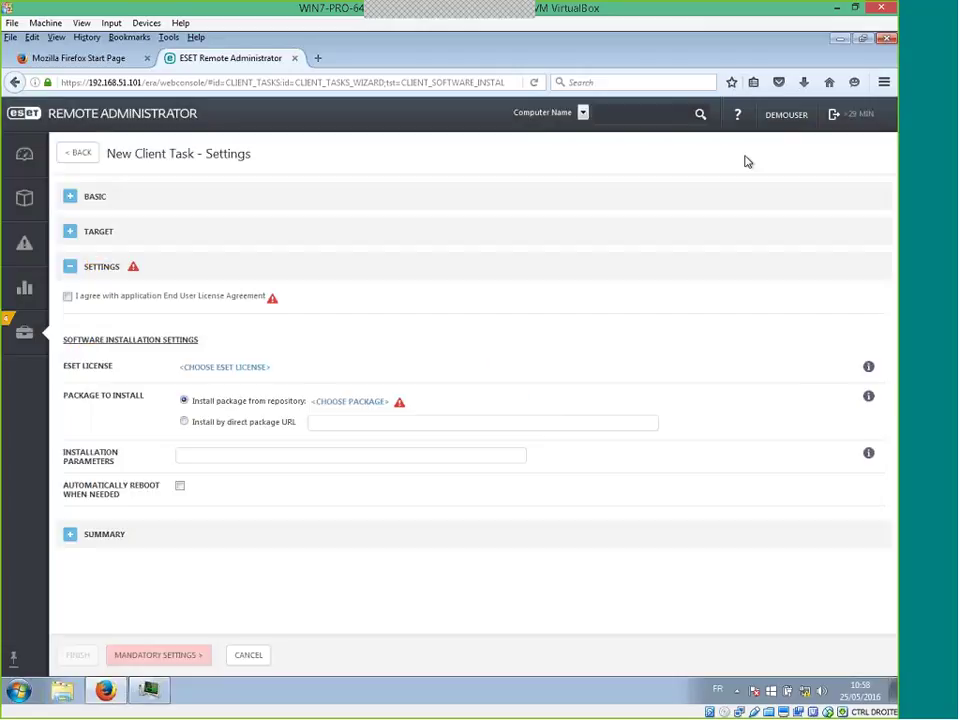
click(360, 401)
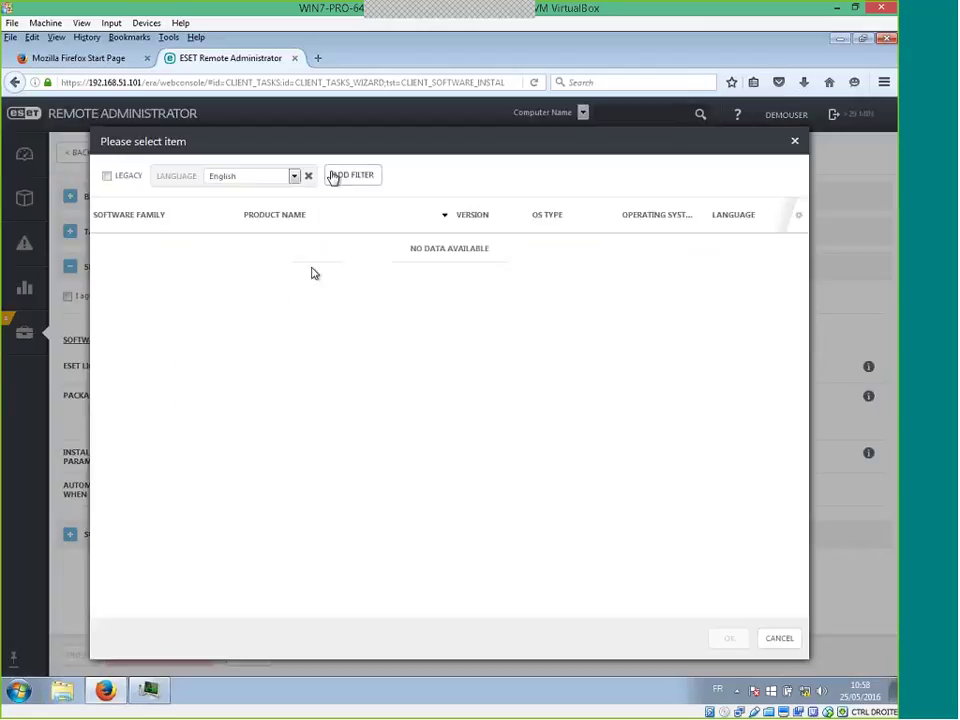
click(799, 144)
Set the task to install by direct package URL and begin the address with the file://\\ prefix
click(204, 423)
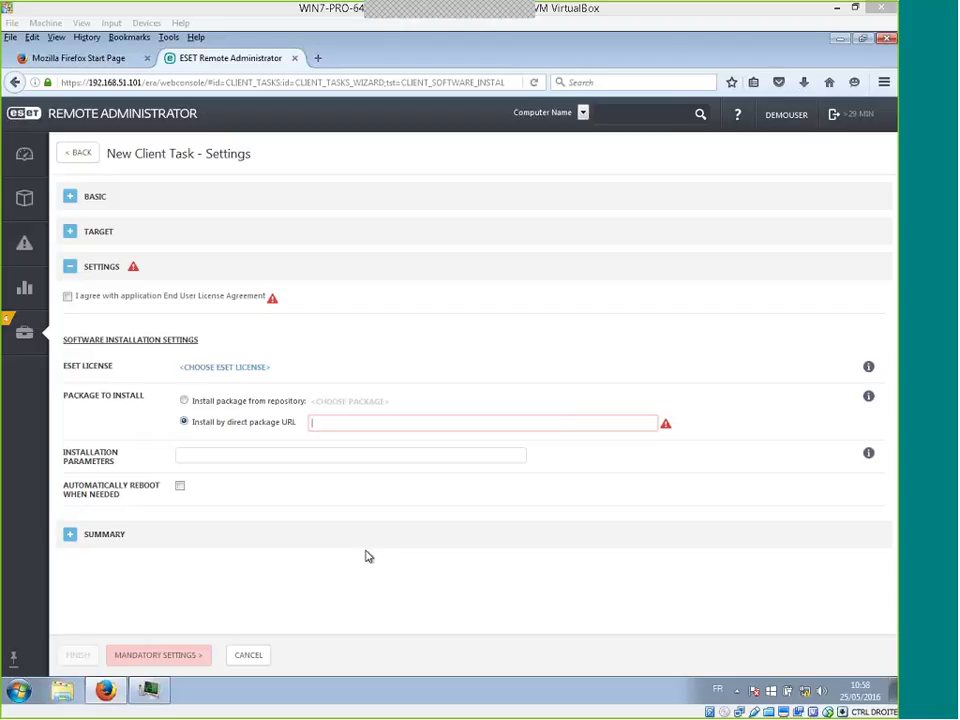
click(343, 423)
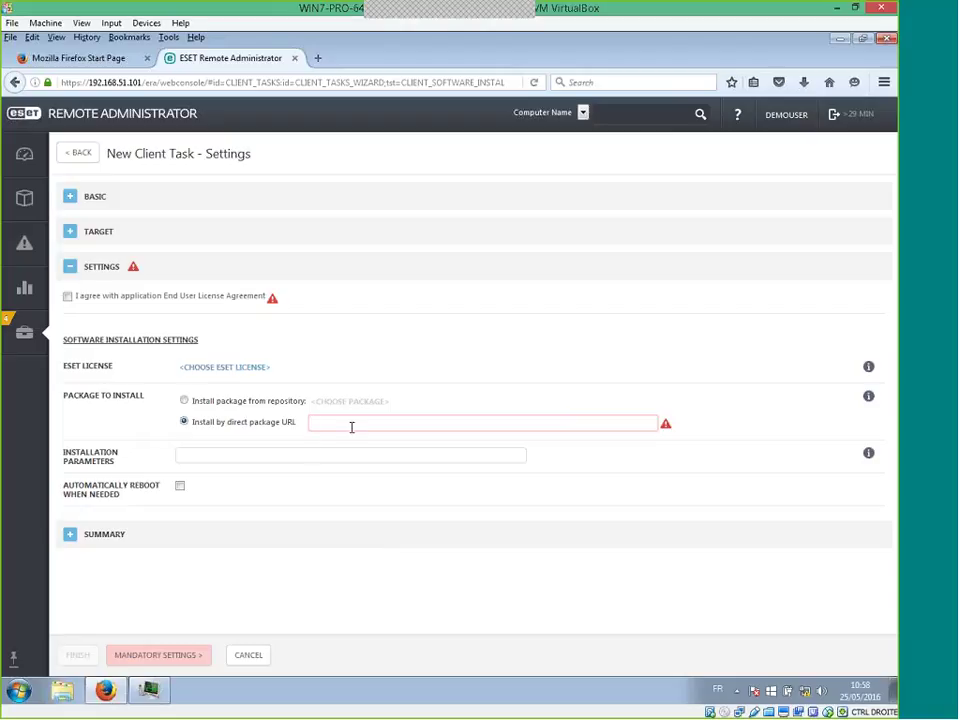
text(\\)
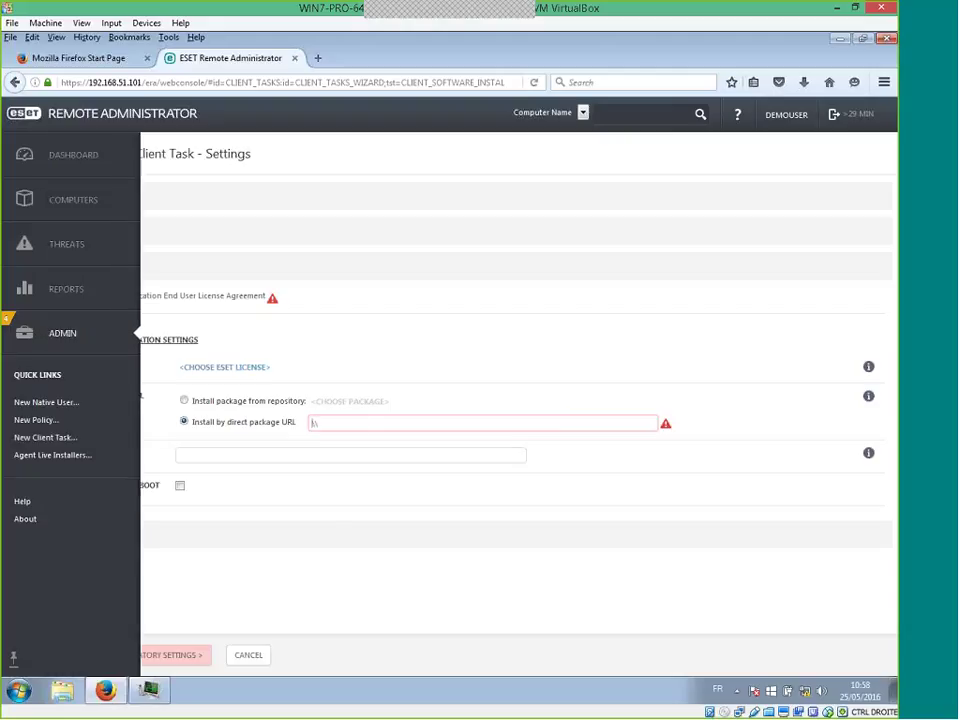
key(Home)
text(file:)
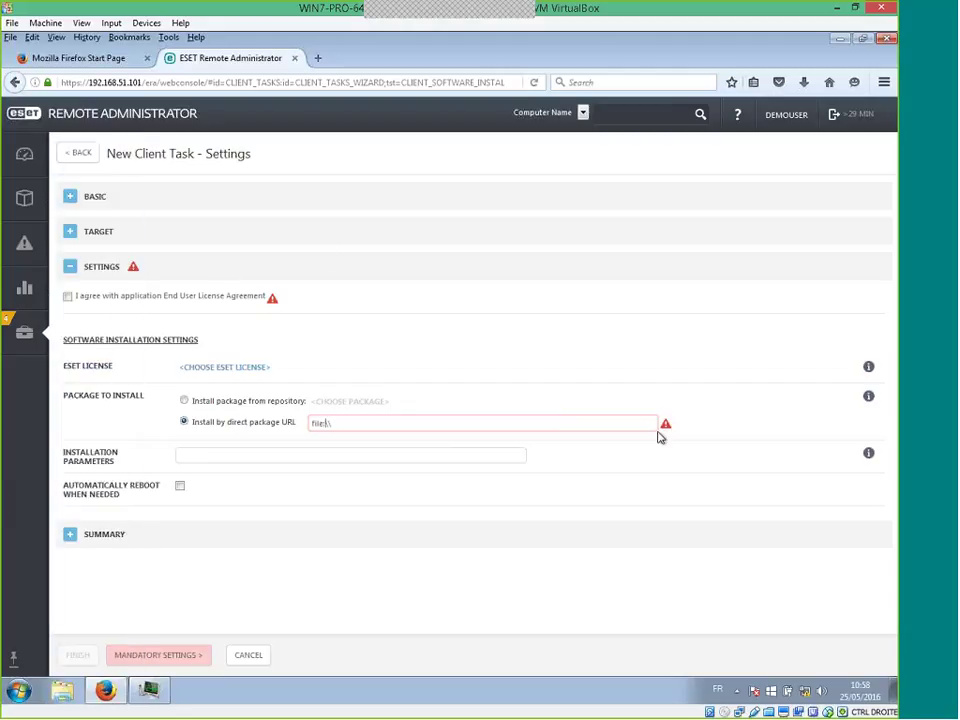
mouse_move(669, 428)
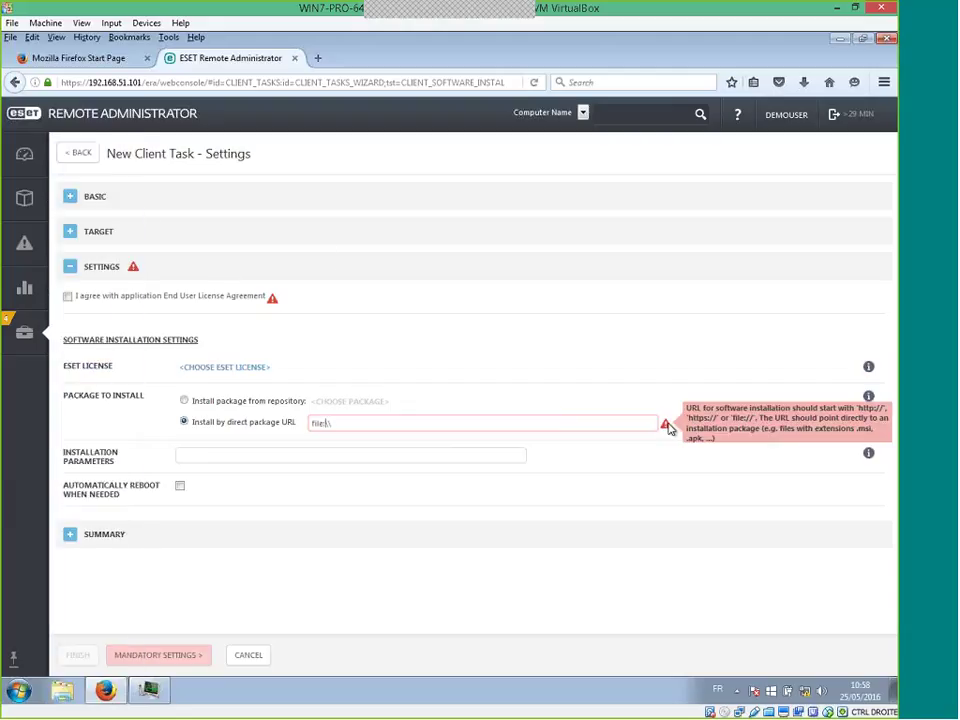
text(\\)
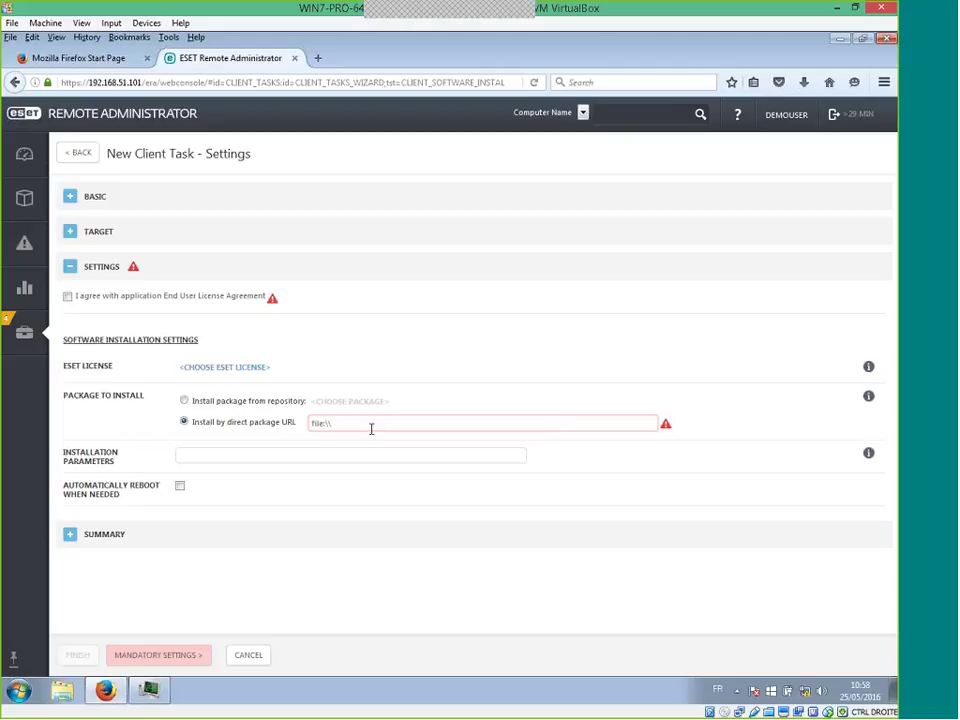
text(//)
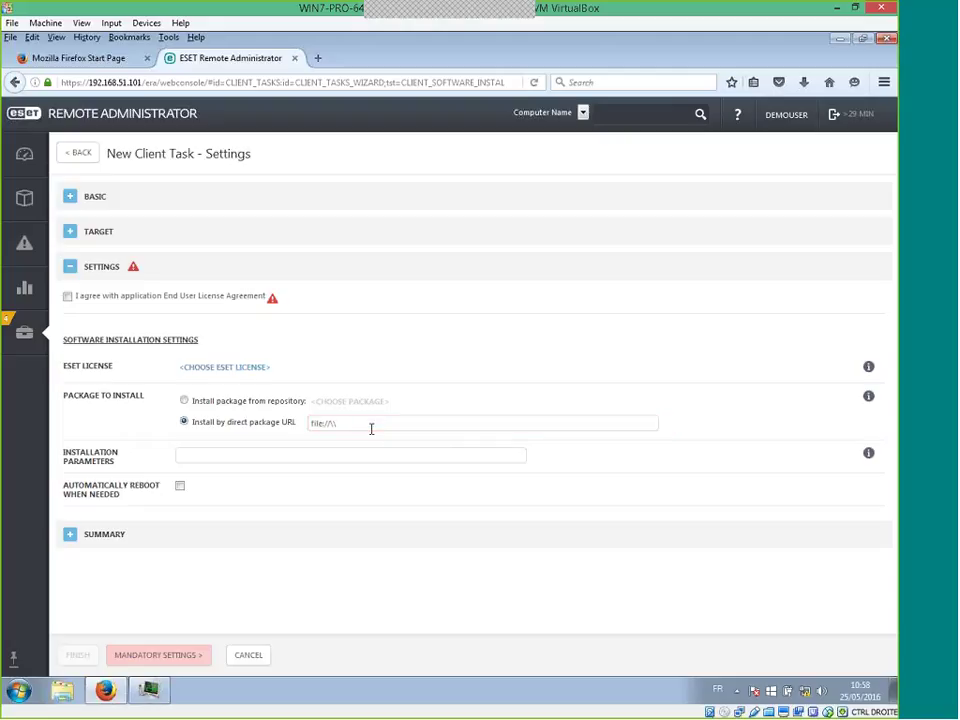
Complete the package URL as file://\\vboxsrv\vbox-shared-folder\ees_nt64_enu.msi
text(vb)
text(ox)
text(sn)
text(v\)
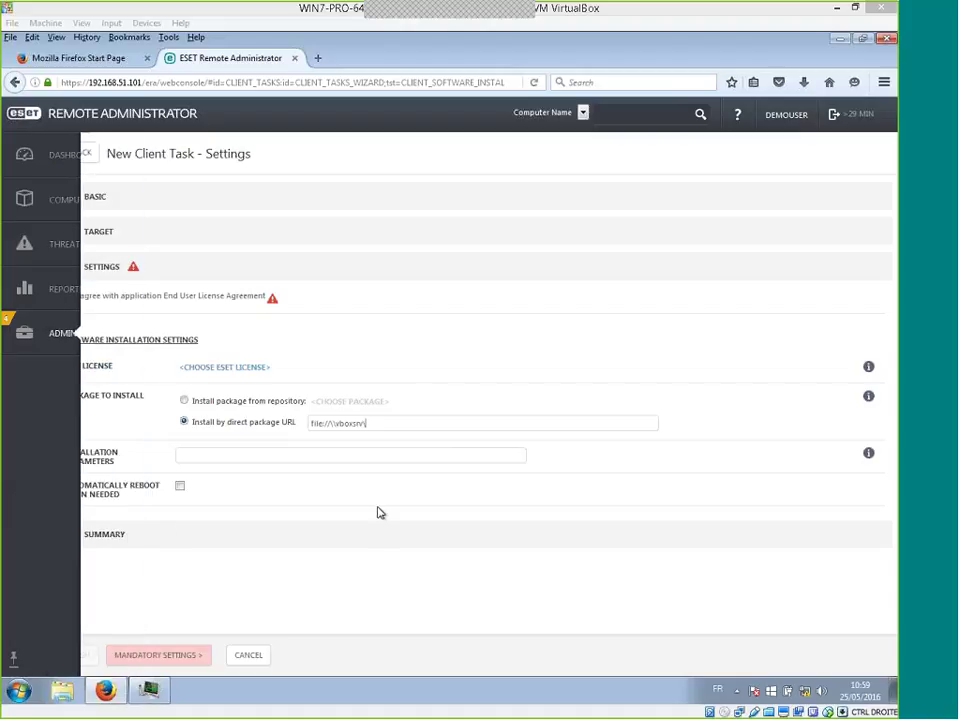
click(404, 424)
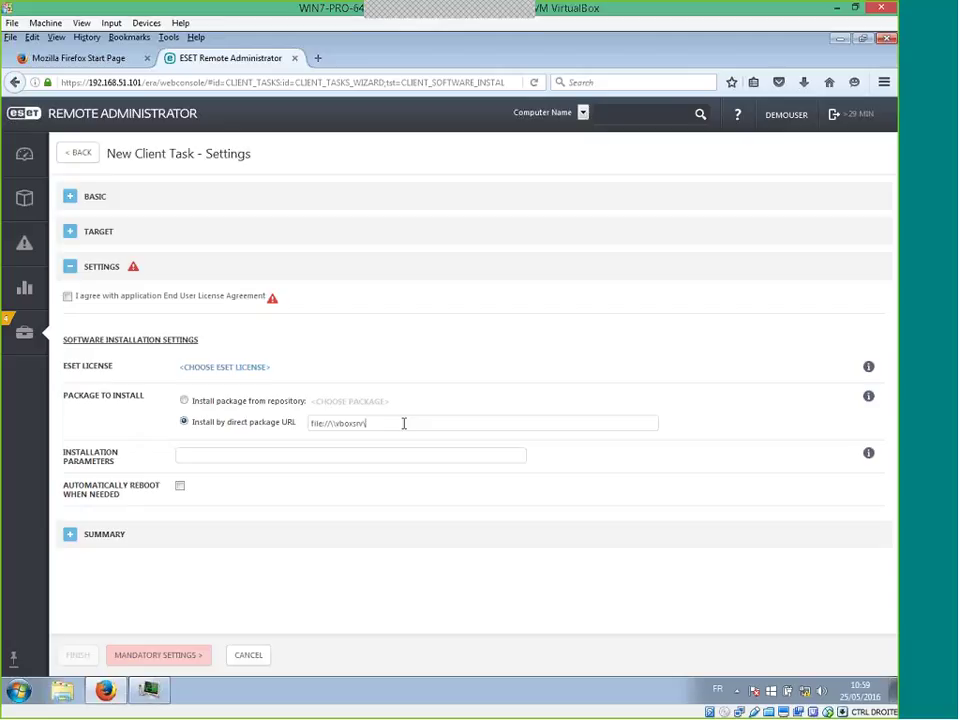
text(vbox-shared-folder\ees)
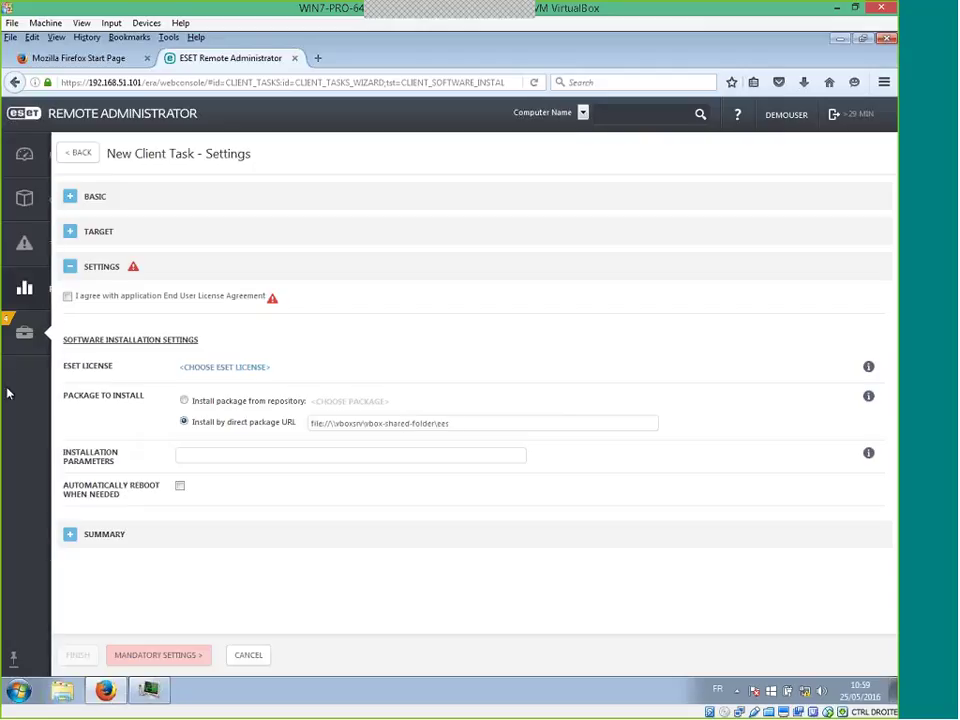
mouse_move(24, 154)
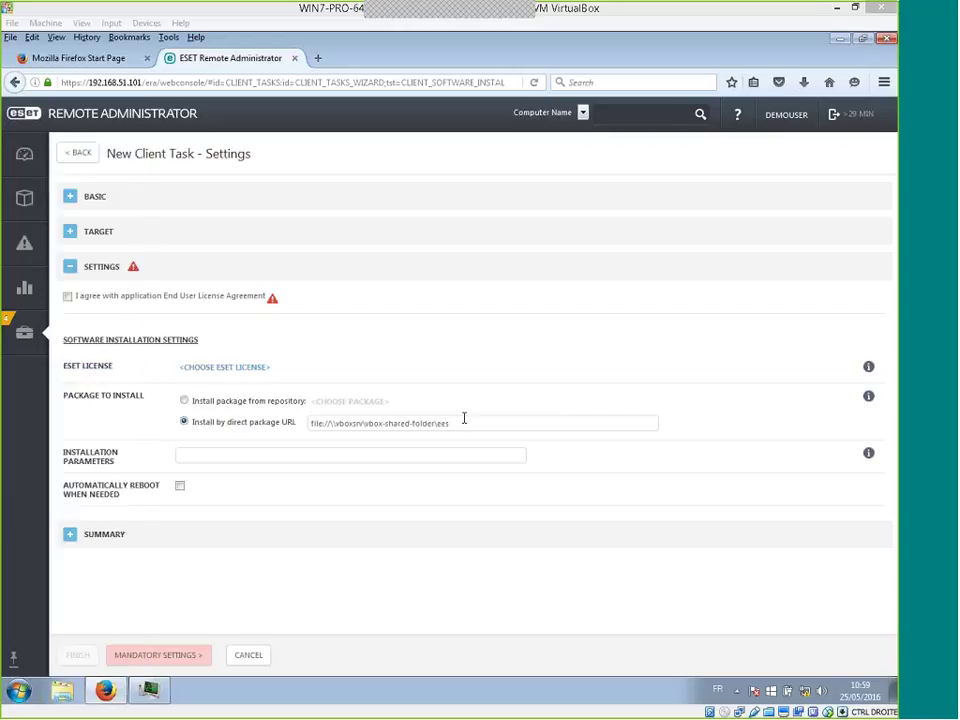
click(468, 424)
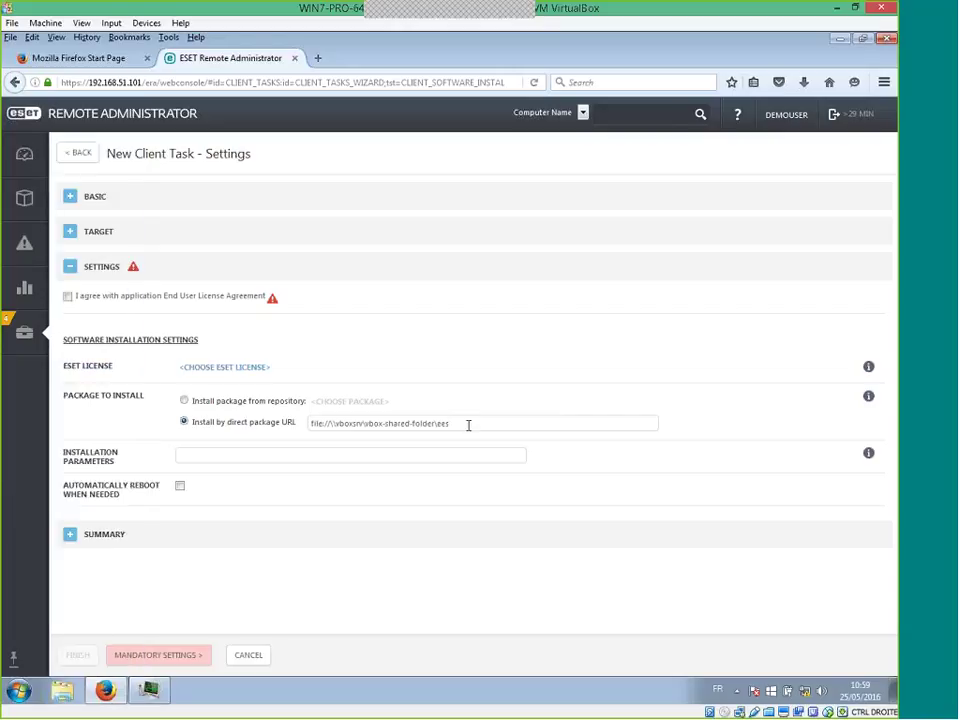
text(_nt64_enu.)
text(msi)
drag(551, 424, 285, 390)
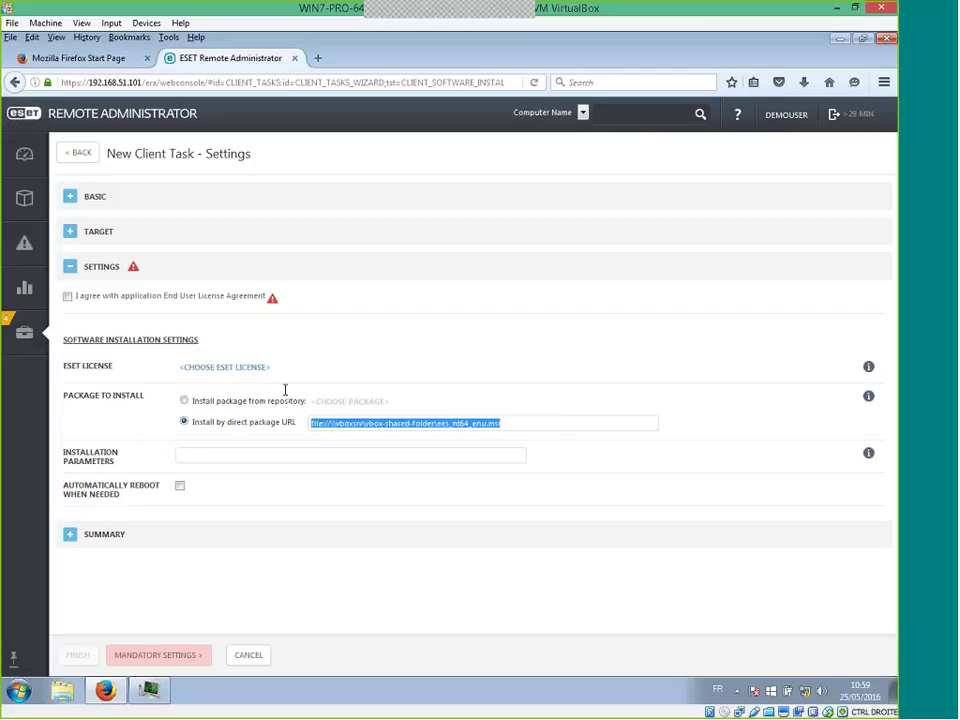
click(518, 422)
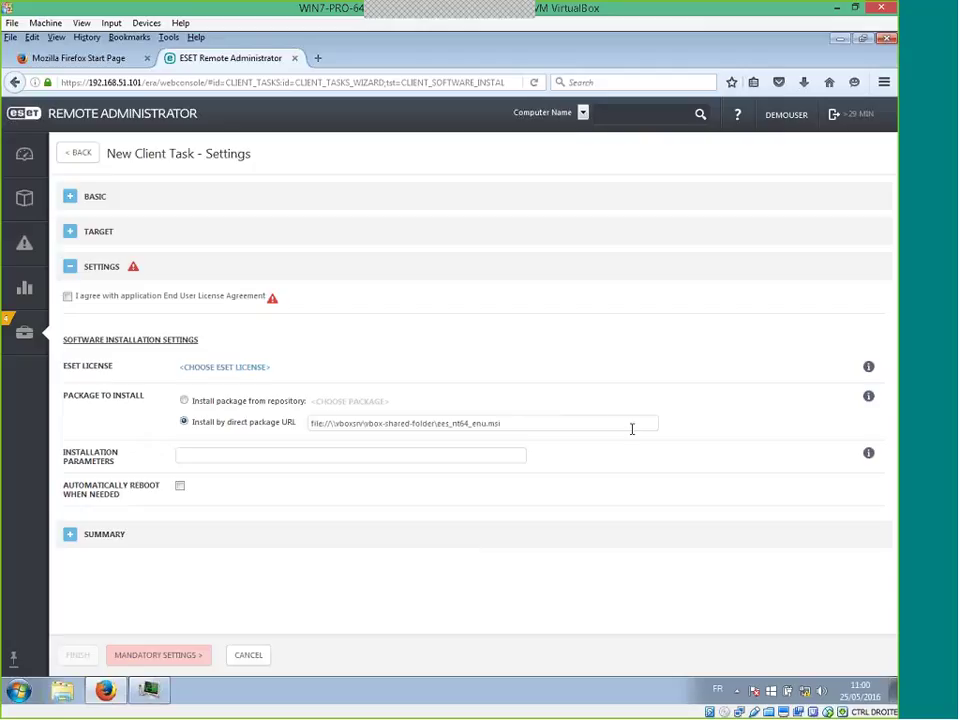
click(600, 421)
Browse the contents of the network share \\vboxsrv\vbox-shared-folder in a new browser tab using the copied path, and close the tab
drag(330, 423, 511, 423)
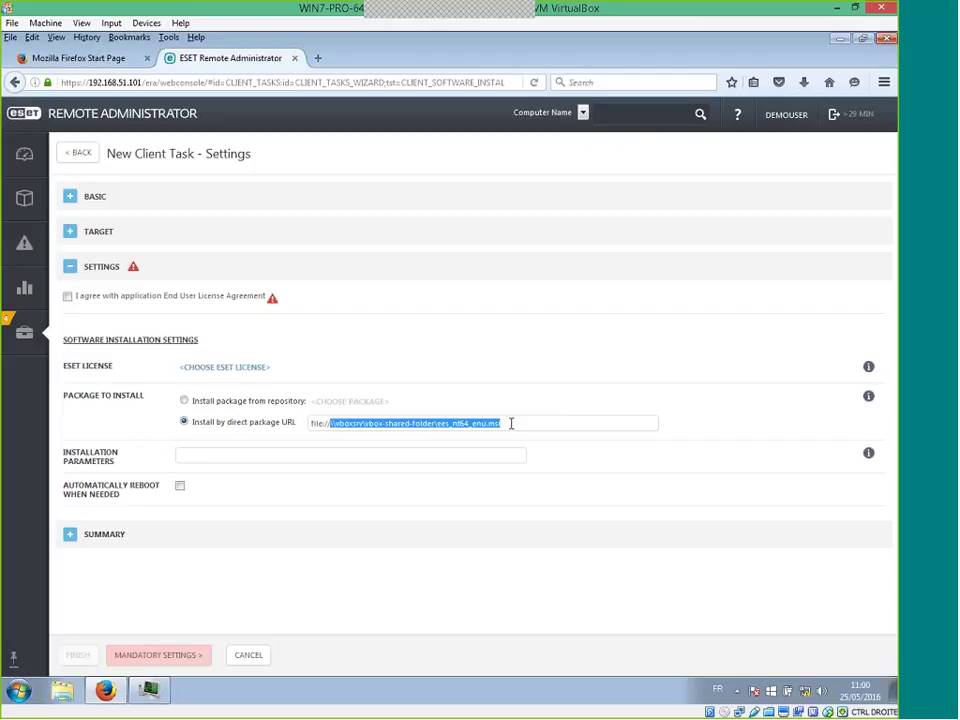
key(ctrl+c)
click(317, 58)
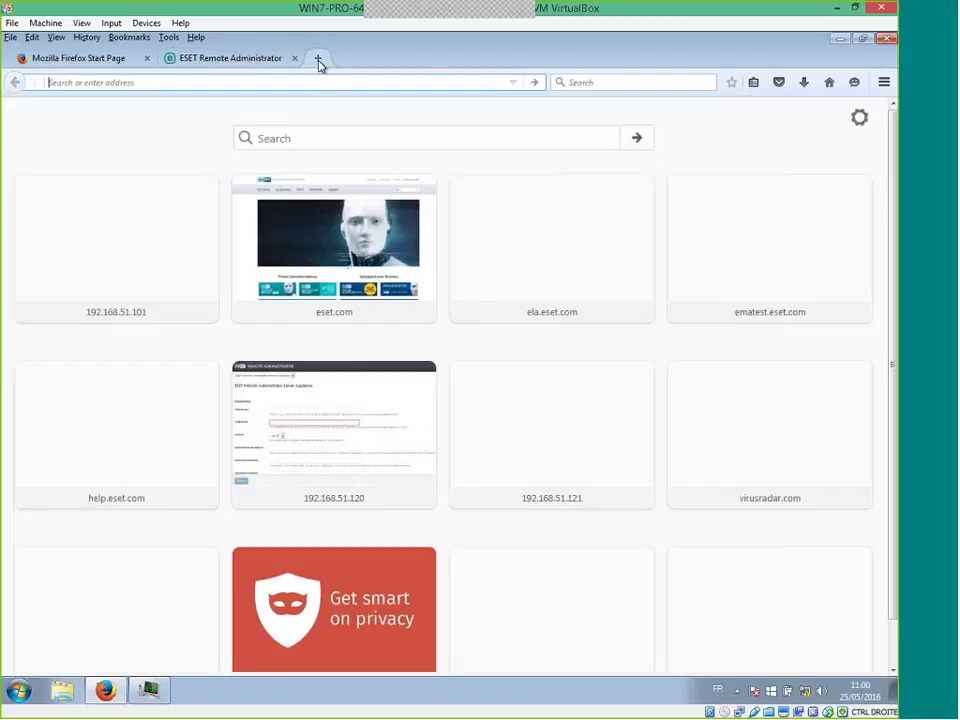
key(ctrl+v)
key(BackSpace)
key(BackSpace)
key(BackSpace)
key(BackSpace)
key(BackSpace)
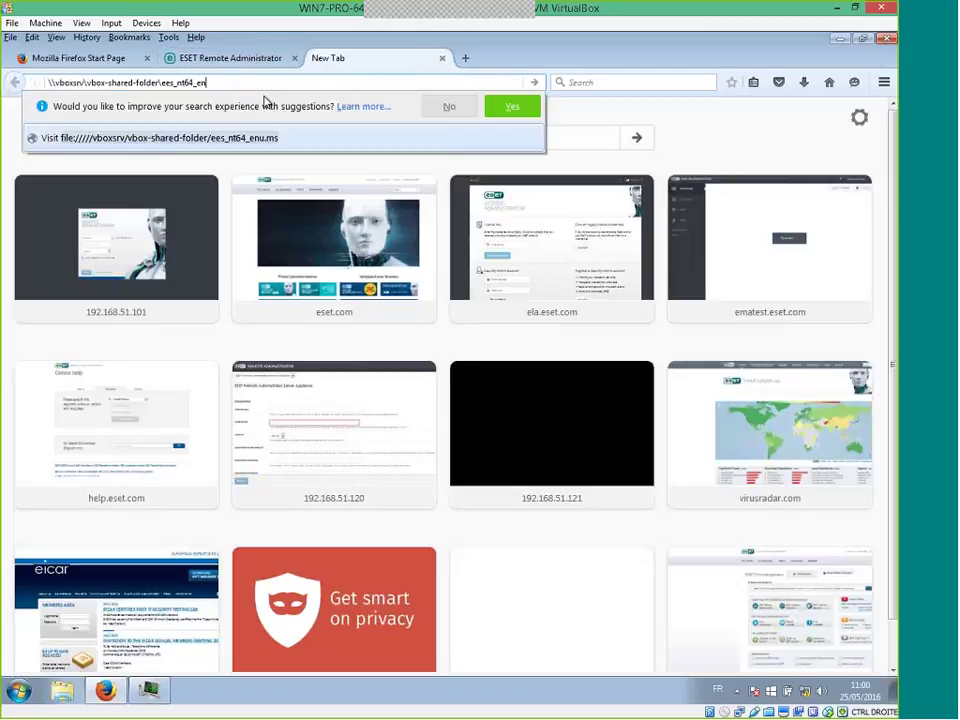
key(BackSpace)
key(BackSpace)
key(BackSpace)
key(BackSpace)
key(BackSpace)
key(BackSpace)
key(BackSpace)
key(BackSpace)
key(BackSpace)
key(BackSpace)
key(BackSpace)
key(Return)
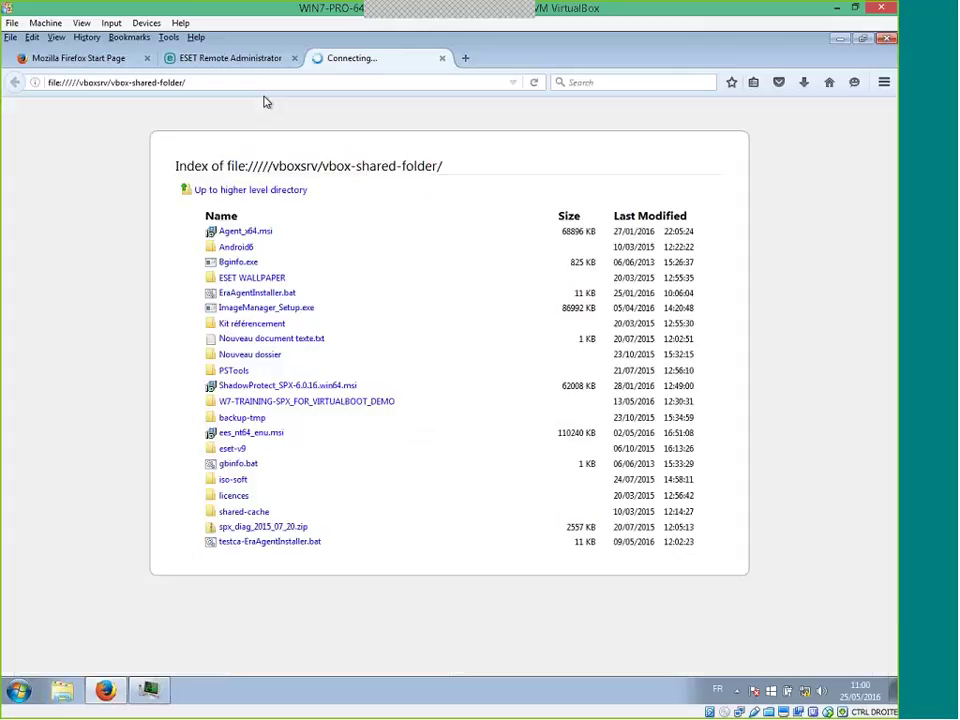
click(442, 58)
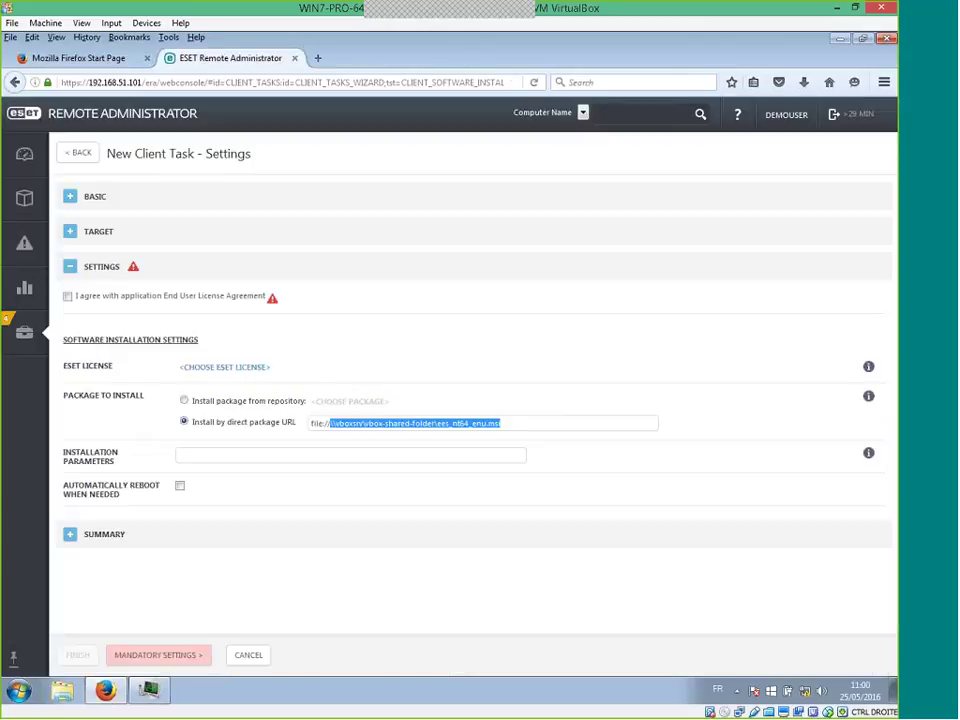
Accept the End User License Agreement and save the task under the name Install AV share reseau
click(516, 429)
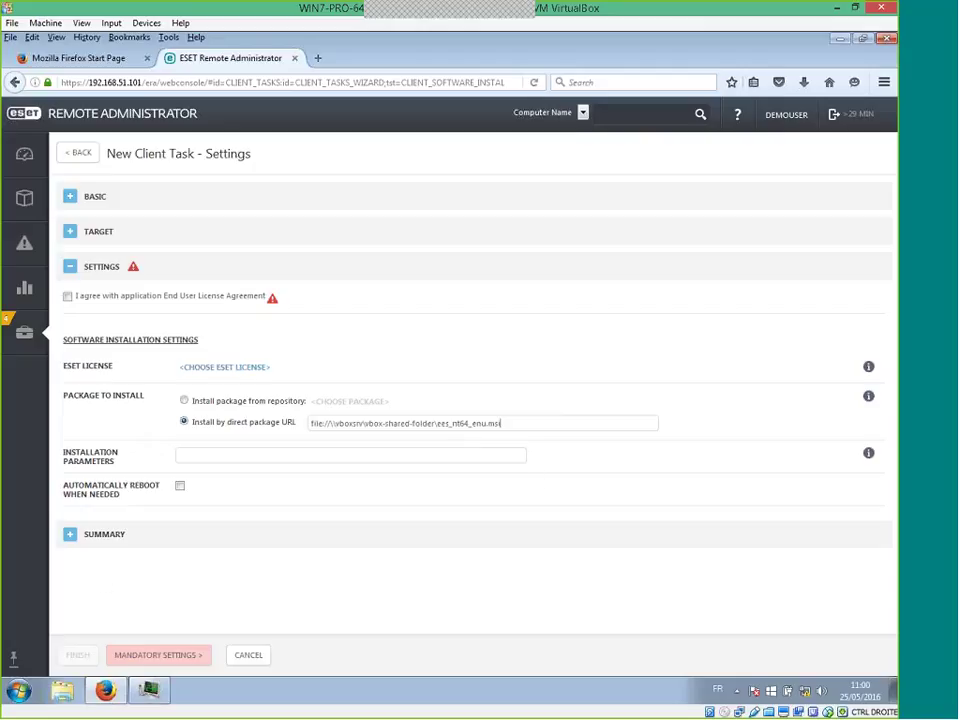
click(67, 296)
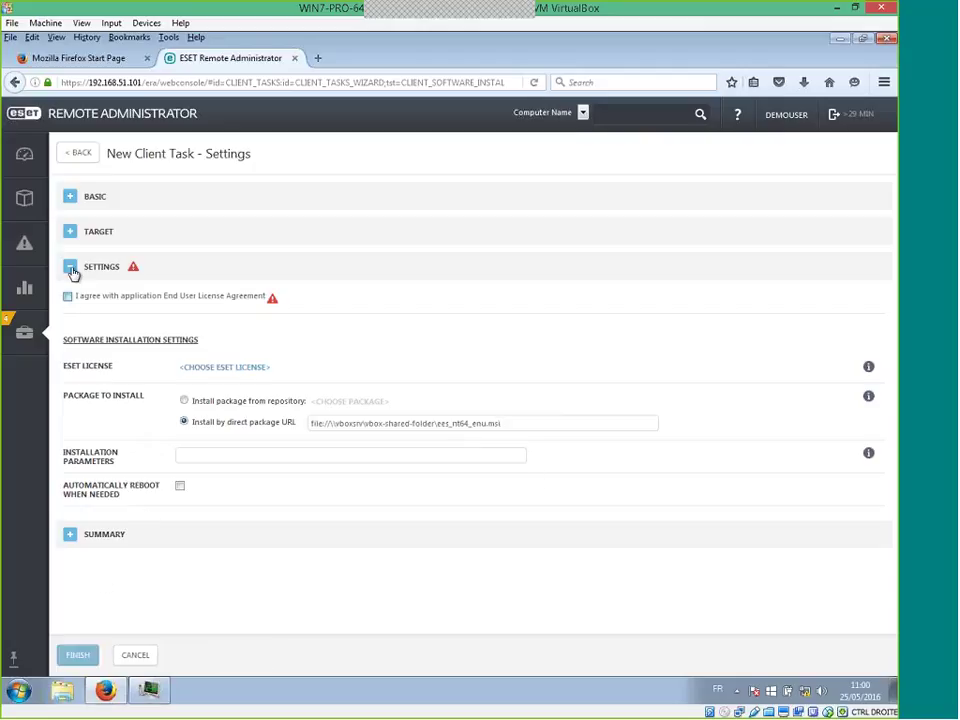
click(71, 198)
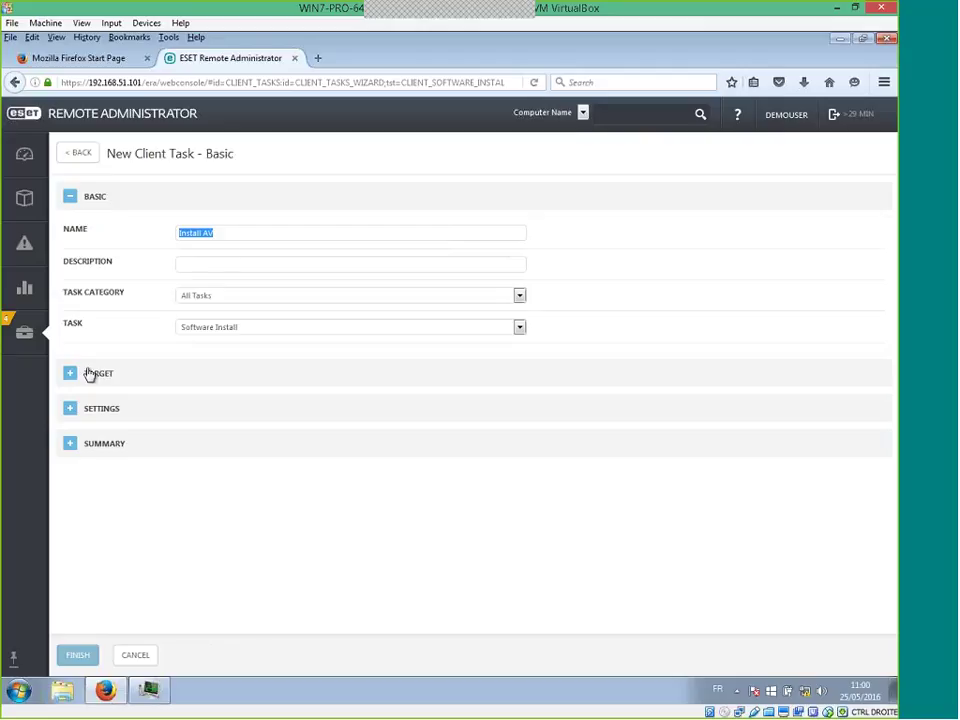
click(247, 233)
text(share reseau)
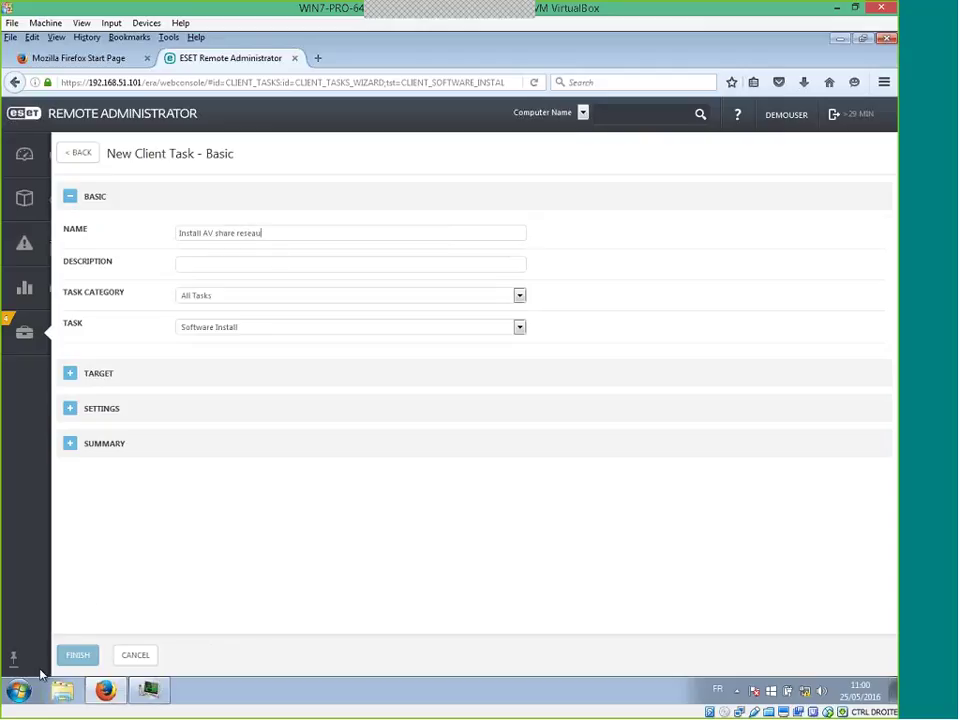
click(77, 655)
Add a trigger for the saved install task and set the grp-test-dynamic group as its target
click(516, 428)
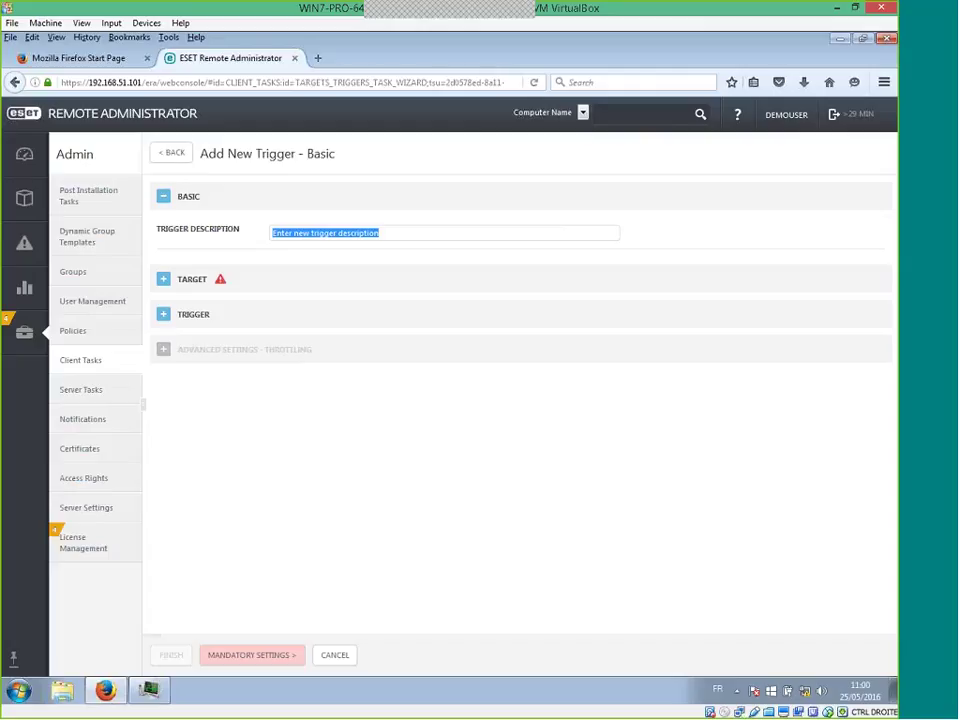
click(165, 280)
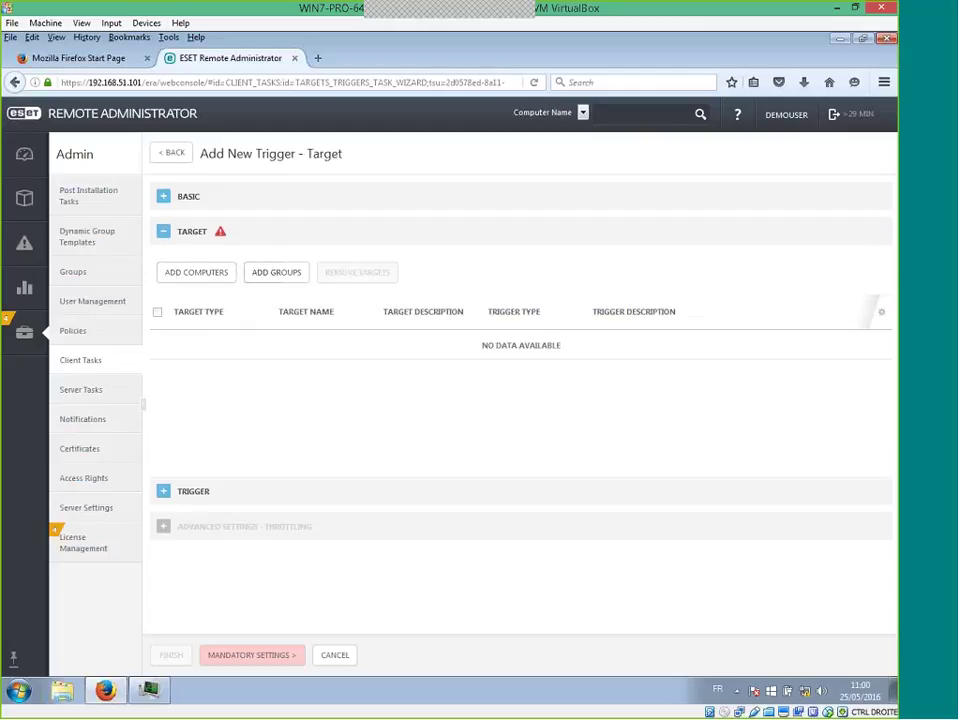
click(272, 276)
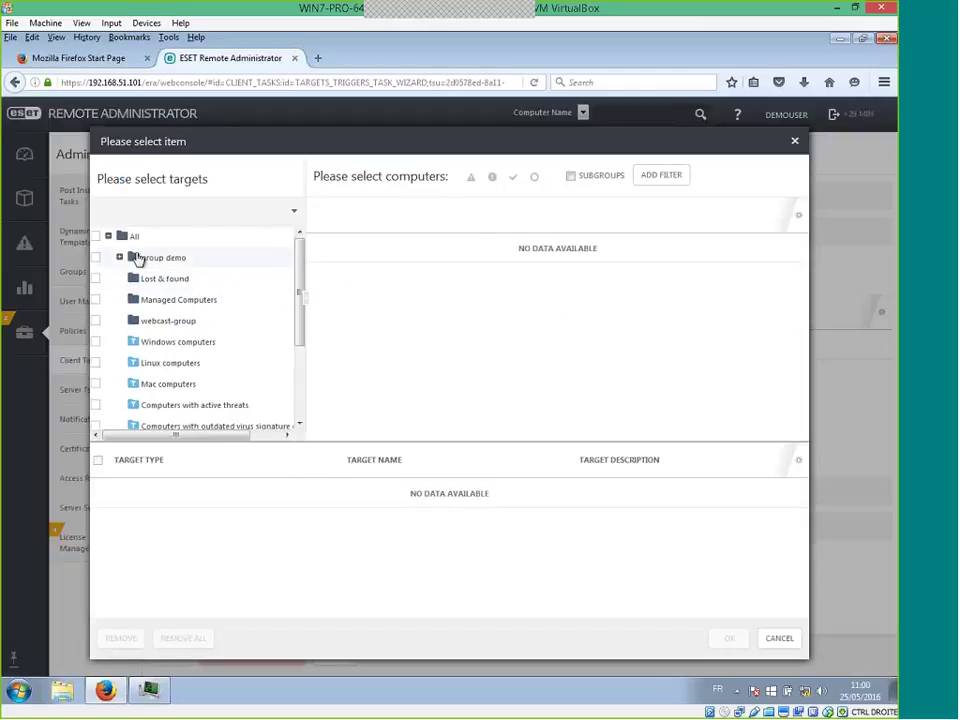
scroll(167, 315, down, 3)
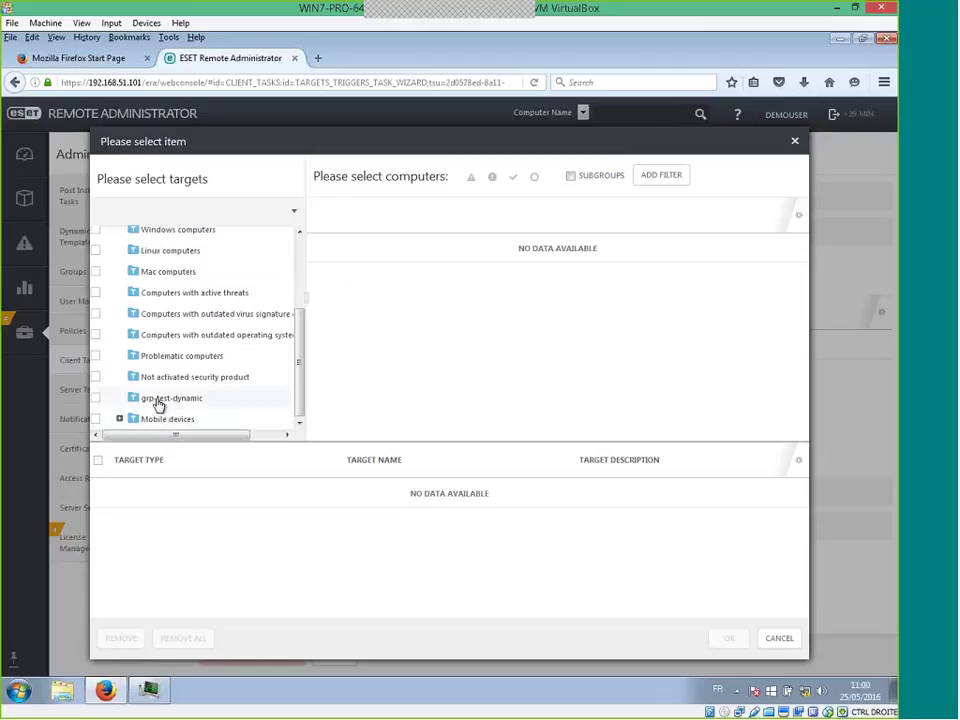
click(96, 398)
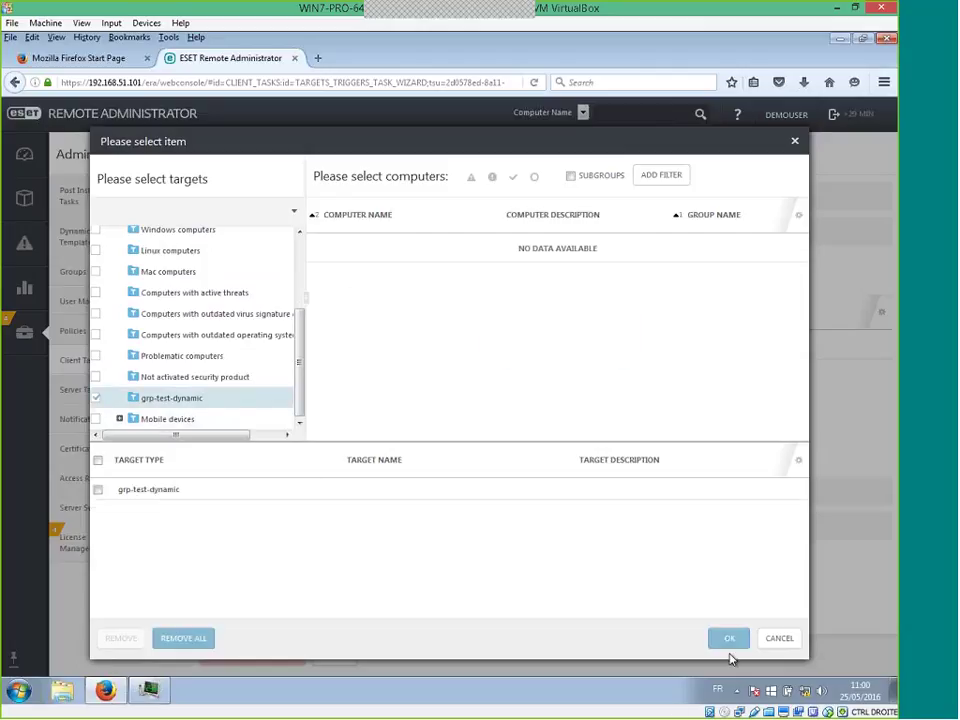
click(726, 645)
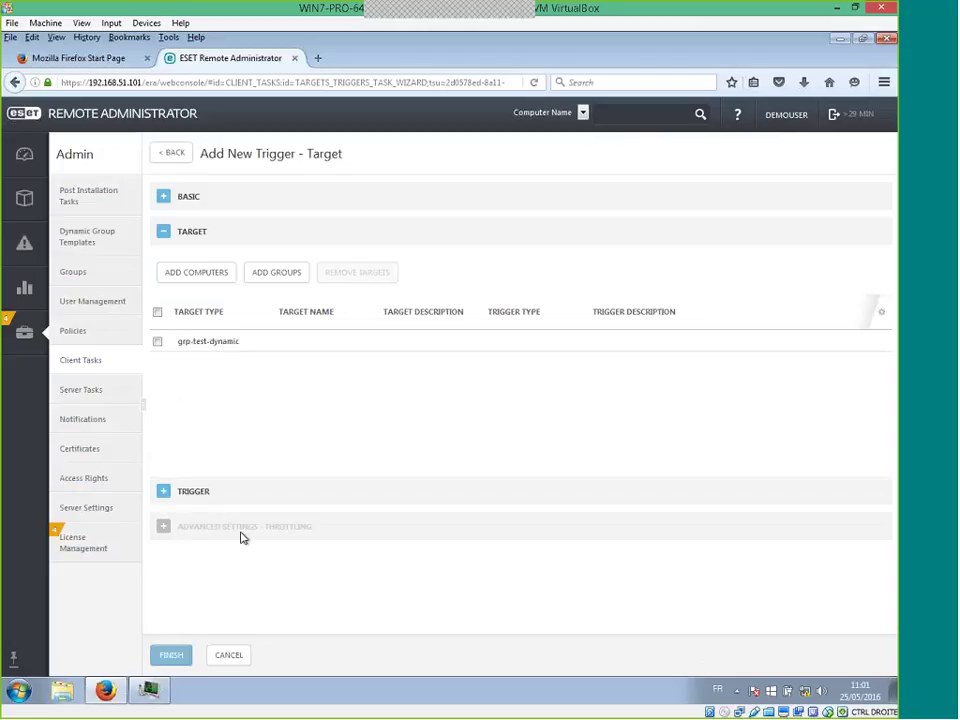
Finish the install task's trigger and open the computer list of the grp-test-dynamic group
click(173, 656)
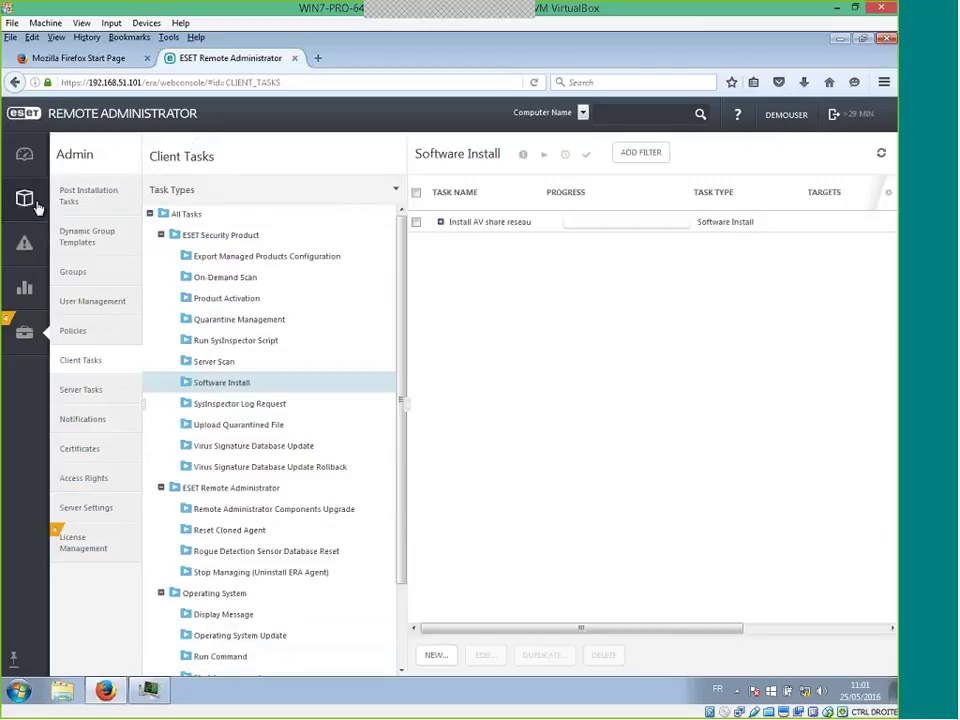
mouse_move(17, 204)
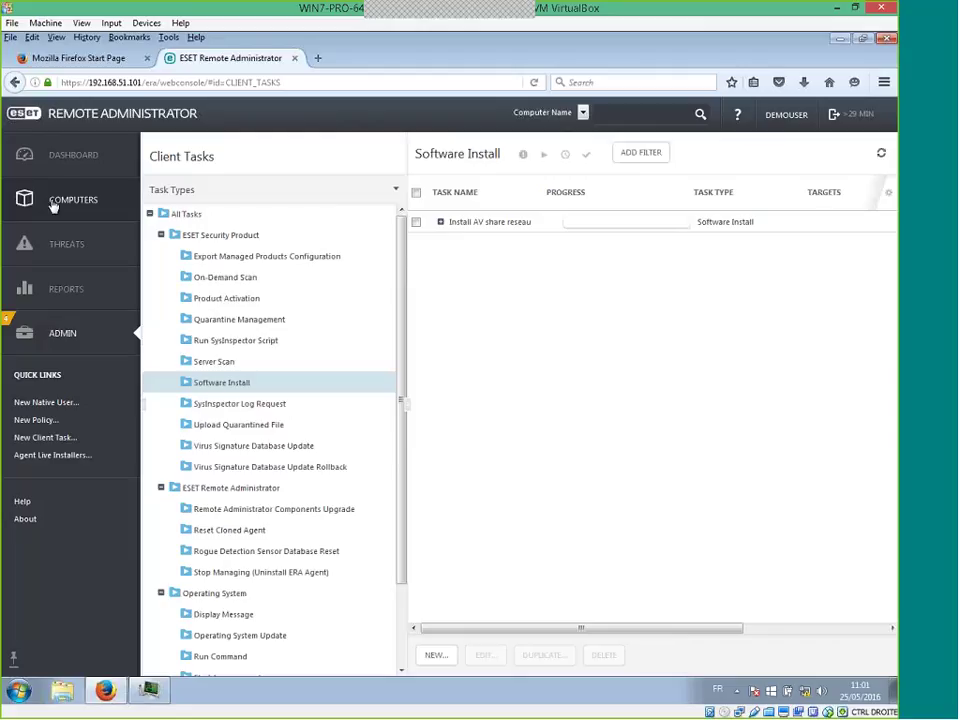
click(55, 205)
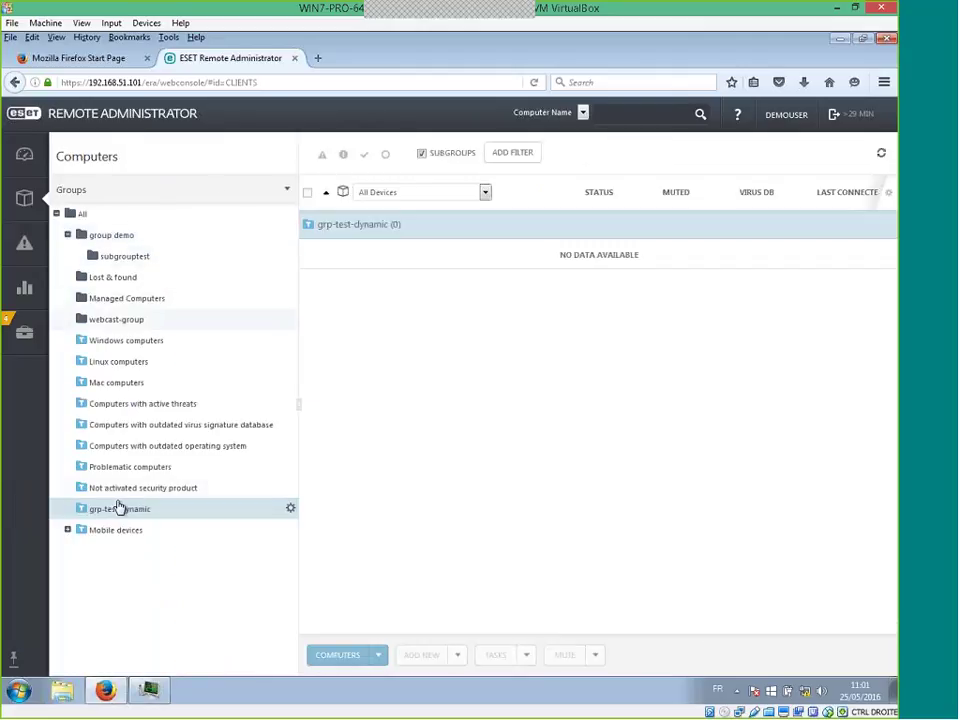
Review the computers registered in the console by displaying the whole All group
click(30, 294)
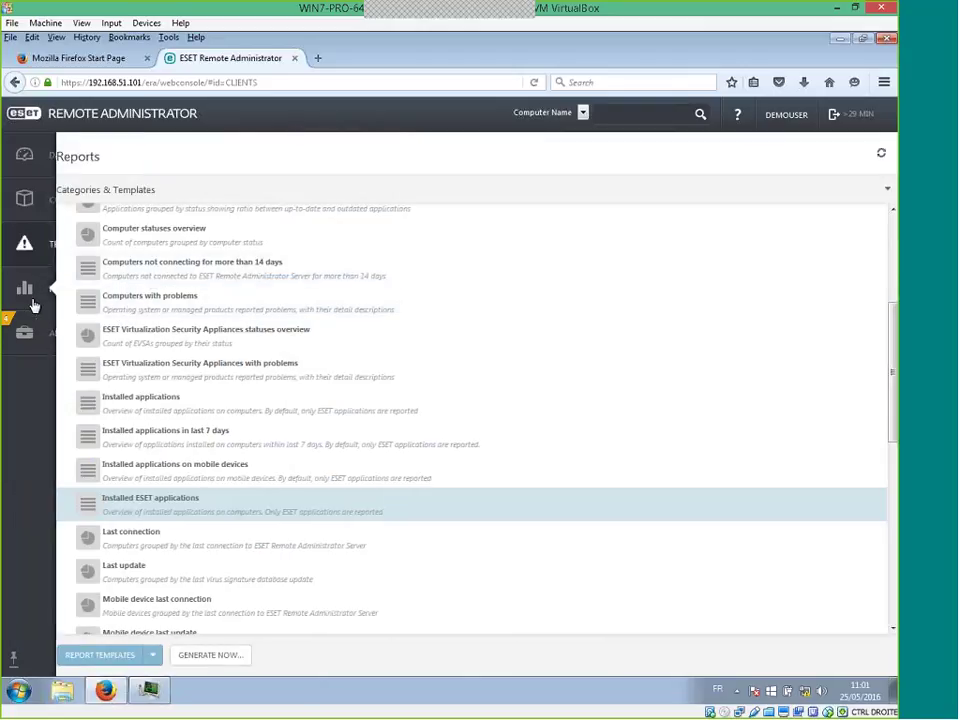
click(112, 331)
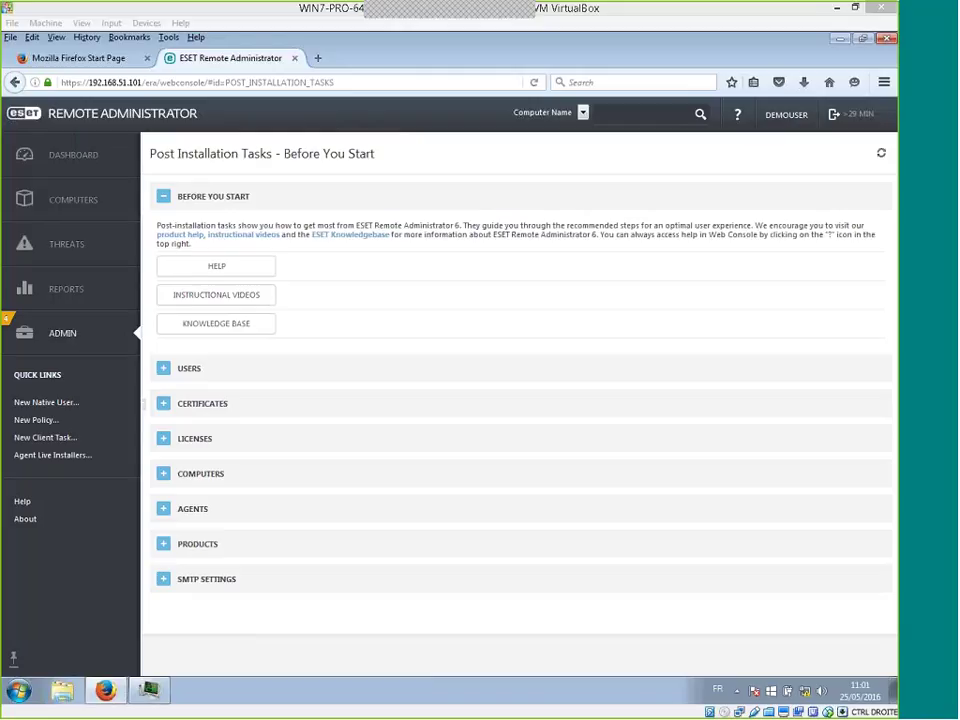
click(60, 201)
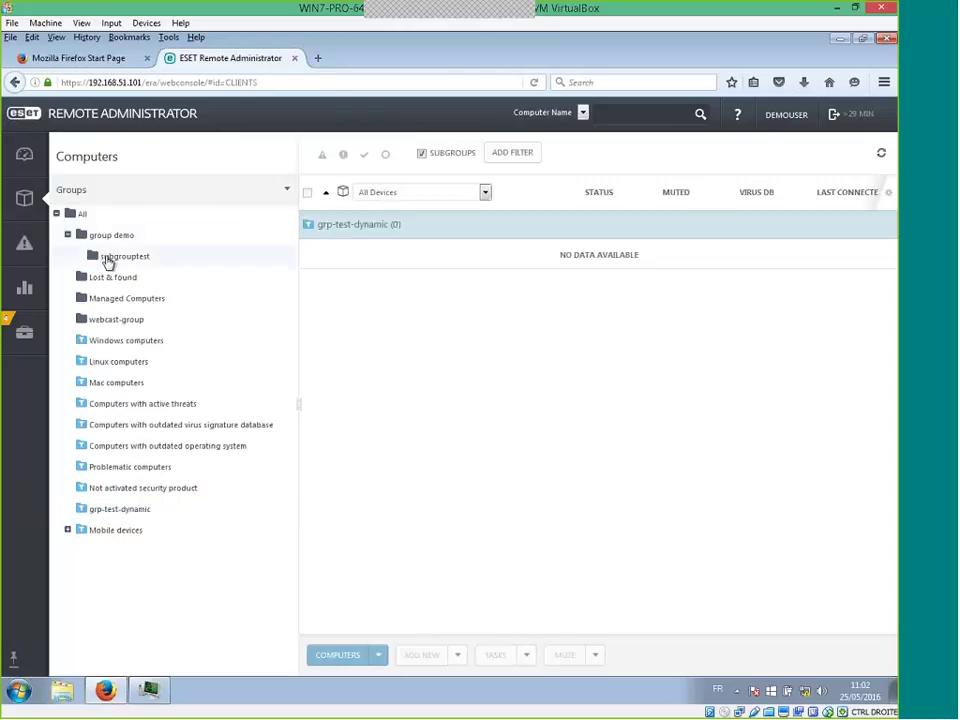
click(110, 257)
click(101, 221)
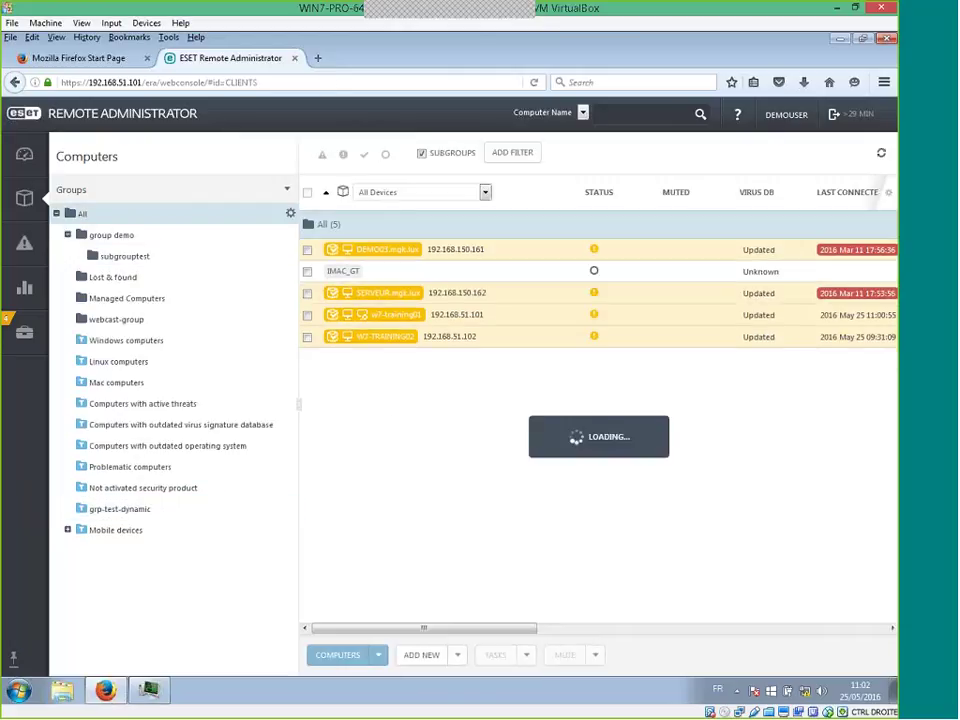
drag(500, 630, 462, 631)
mouse_move(25, 333)
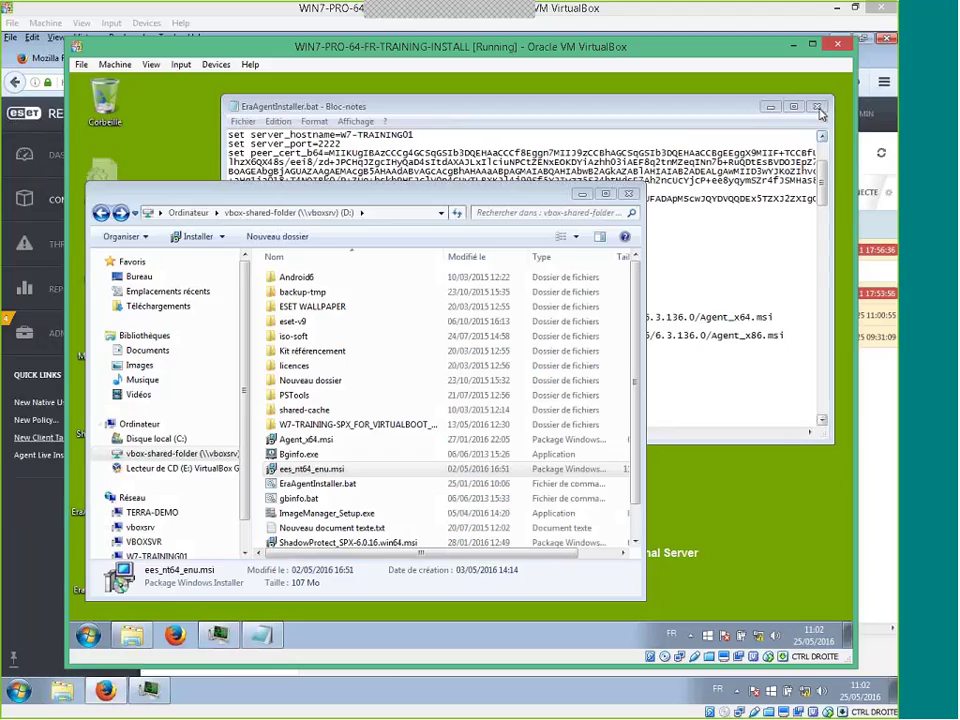
On the client virtual machine, close the EraAgentInstaller.bat script, move the file explorer aside and open EraAgentInstaller-local.bat for editing
click(818, 108)
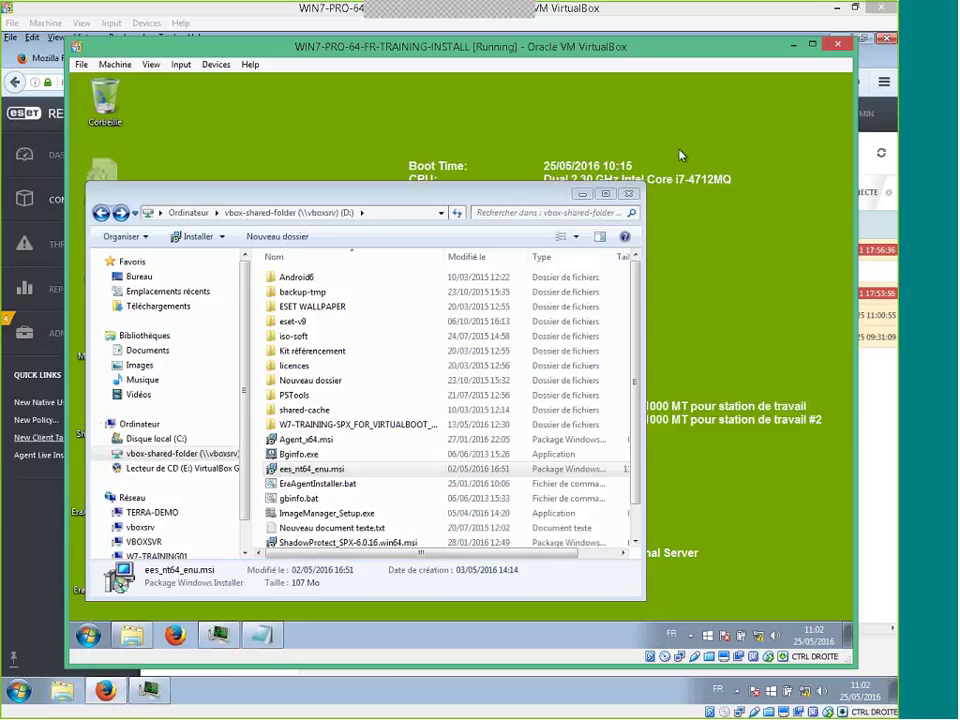
drag(455, 195, 622, 116)
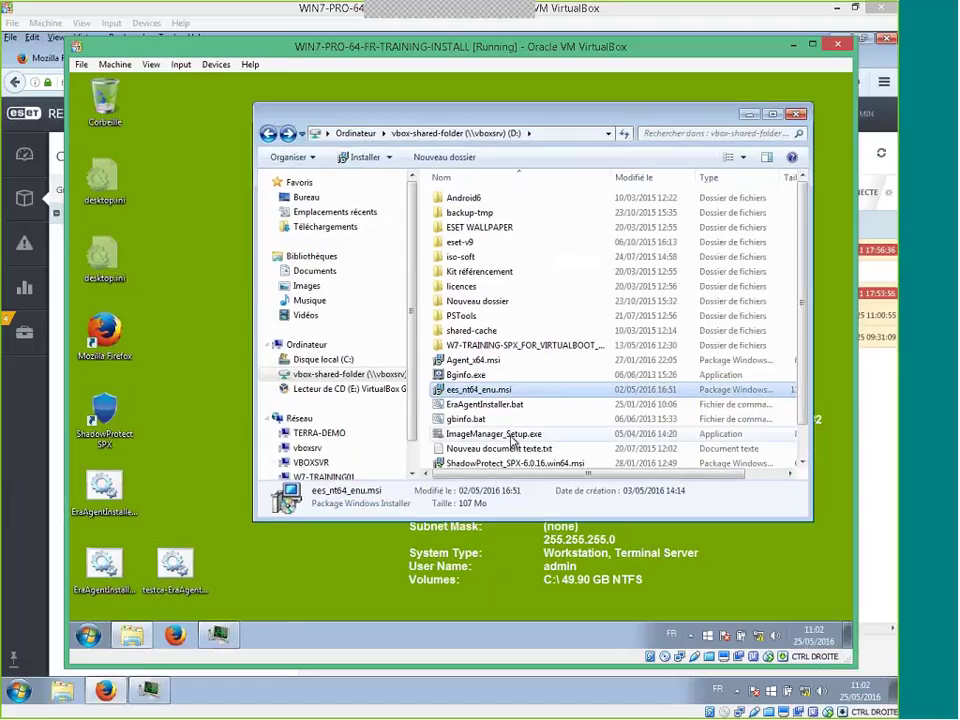
click(104, 566)
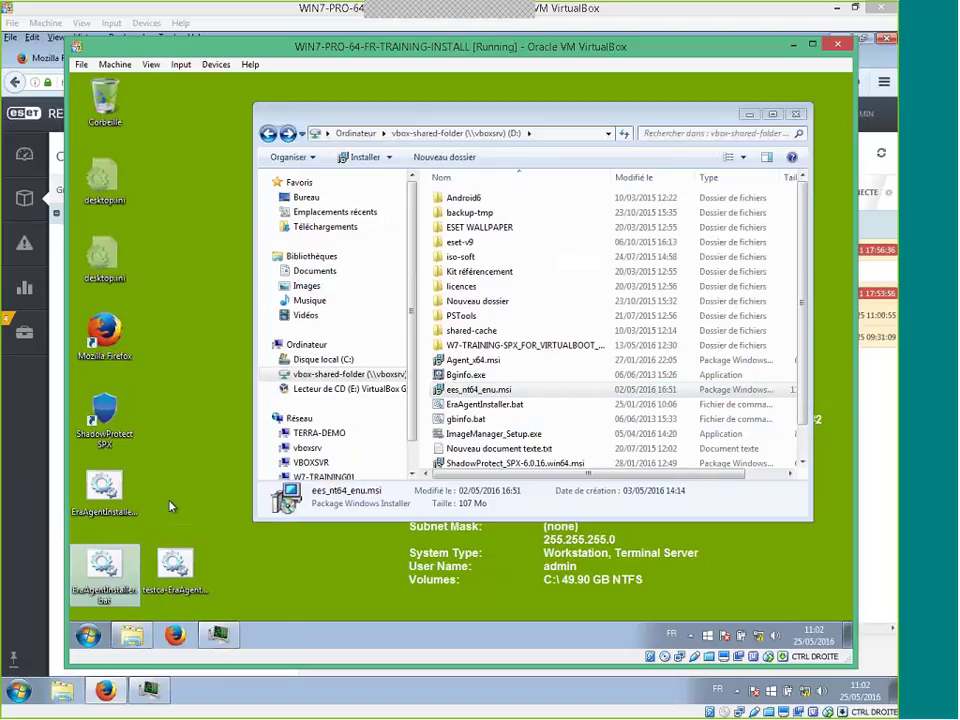
drag(104, 566, 104, 497)
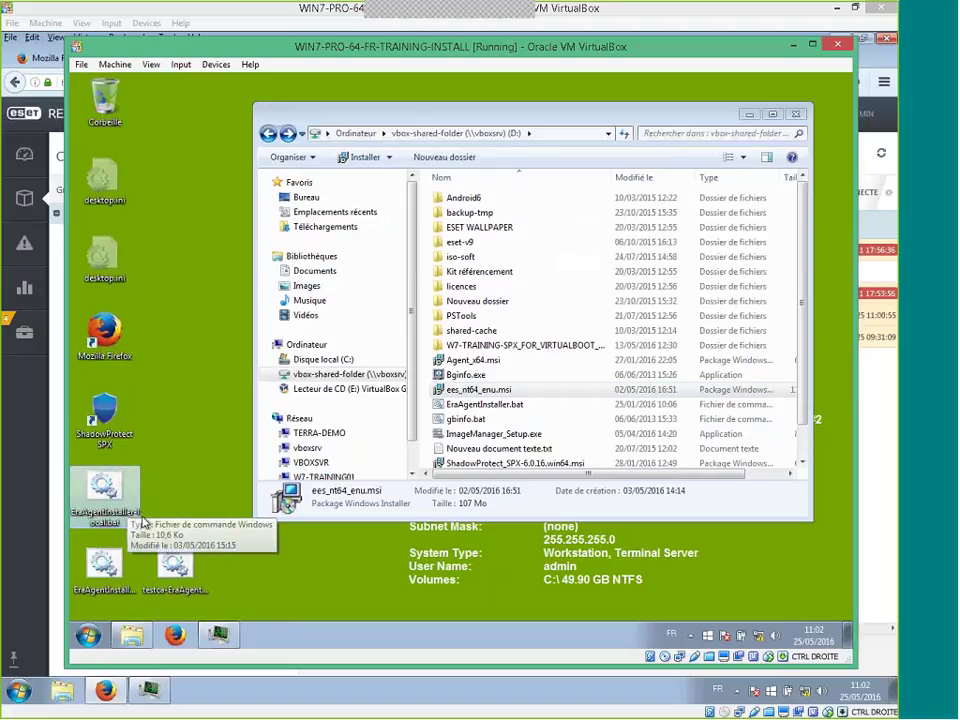
right_click(118, 493)
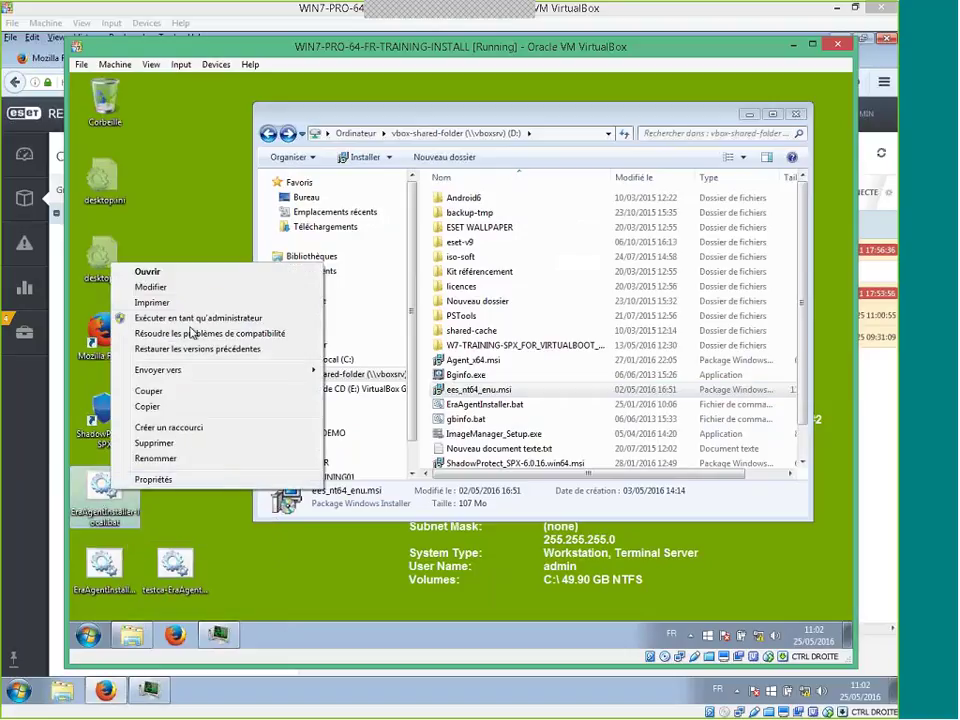
click(166, 290)
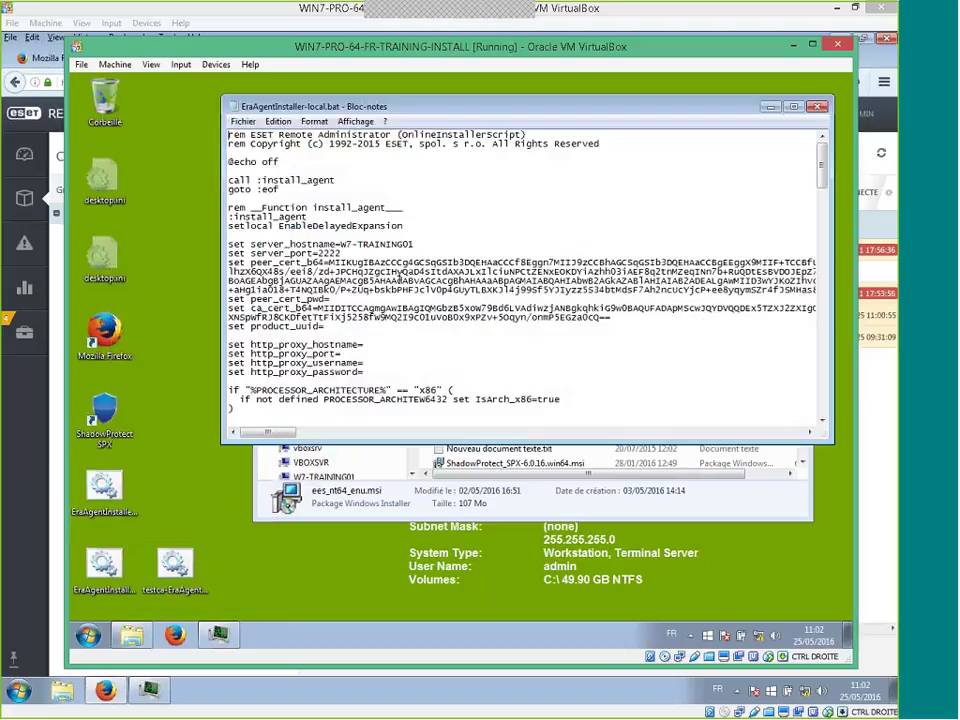
Examine the agent package URL and the installation parameters in the EraAgentInstaller-local.bat script, and close it
scroll(446, 362, down, 4)
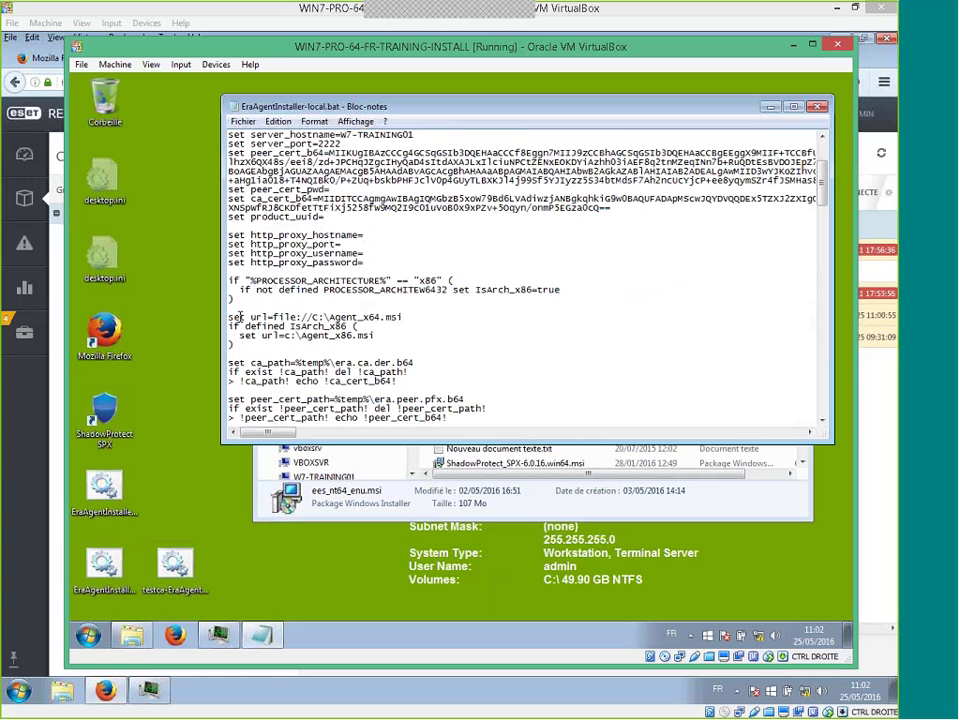
scroll(357, 327, down, 20)
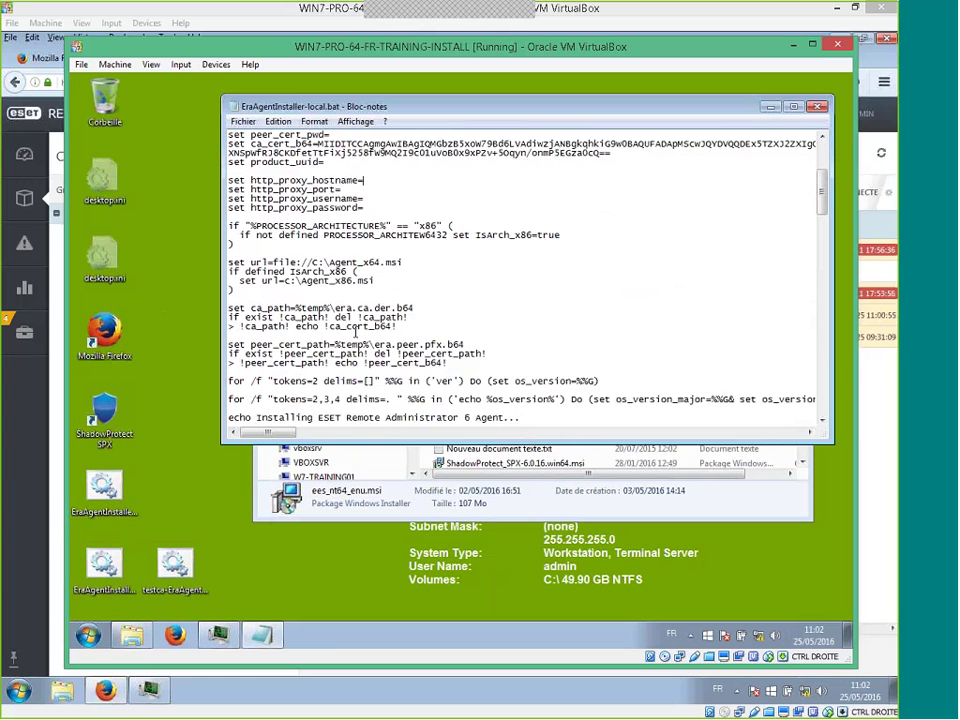
scroll(364, 336, up, 18)
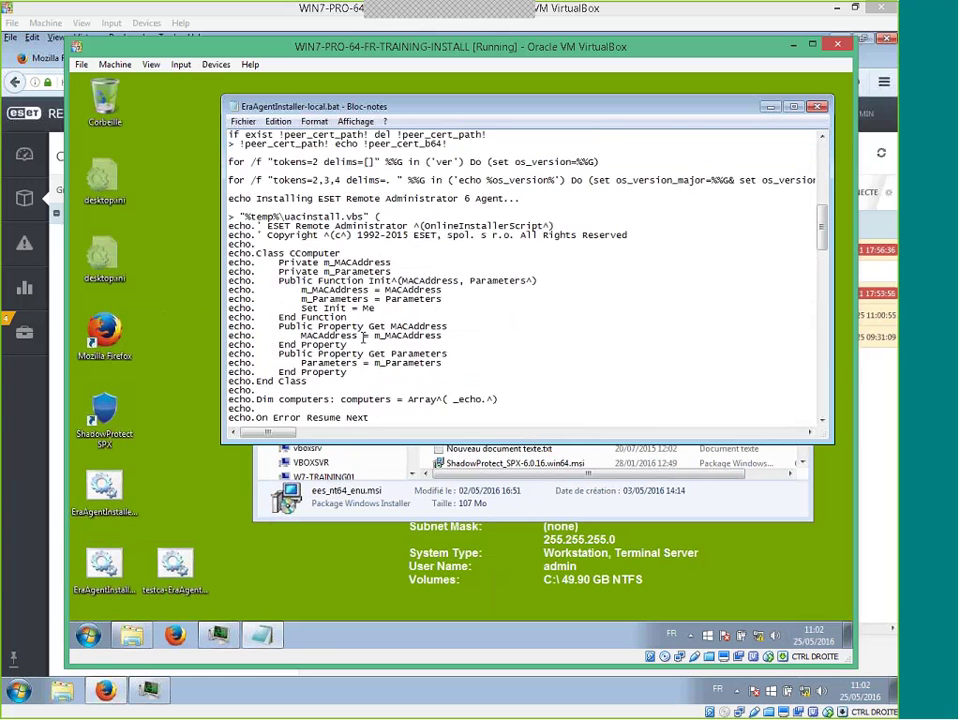
scroll(406, 316, down, 9)
scroll(406, 316, down, 18)
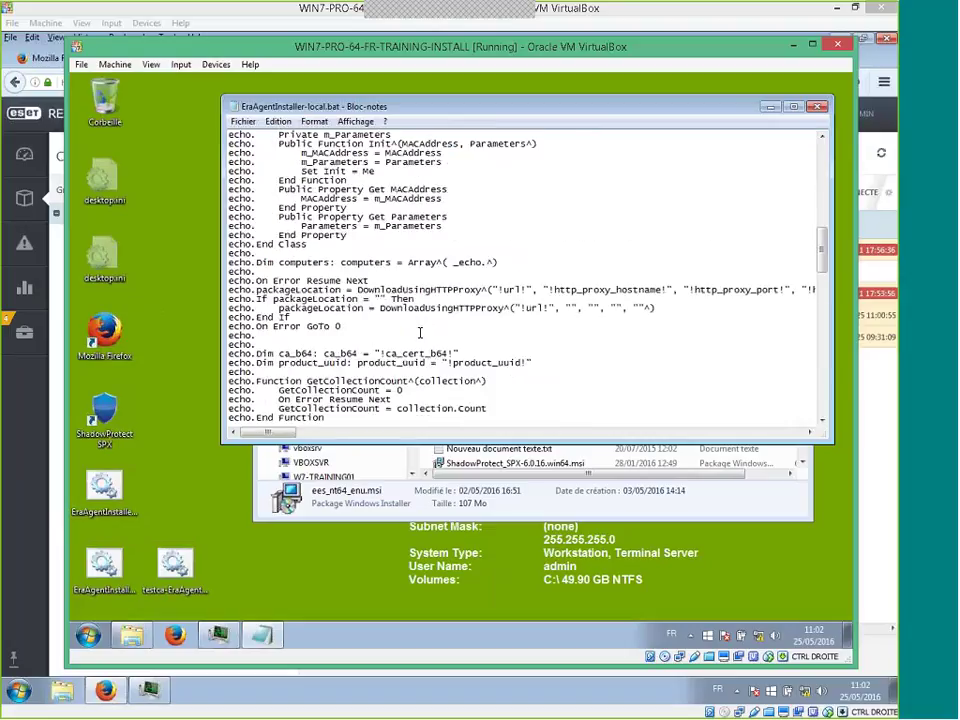
scroll(427, 337, up, 6)
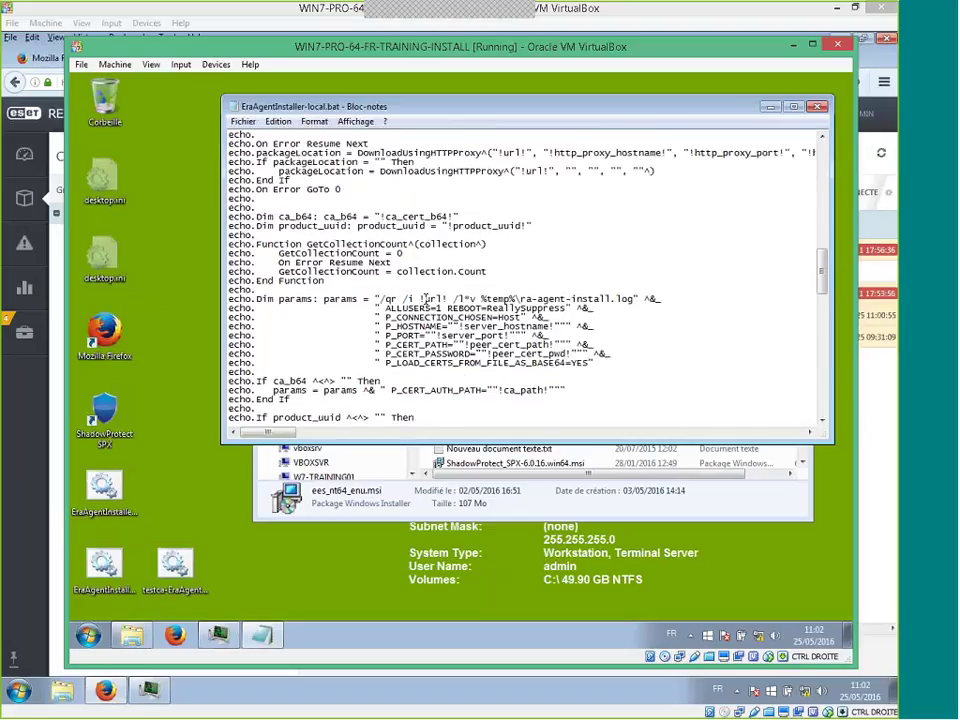
double_click(421, 298)
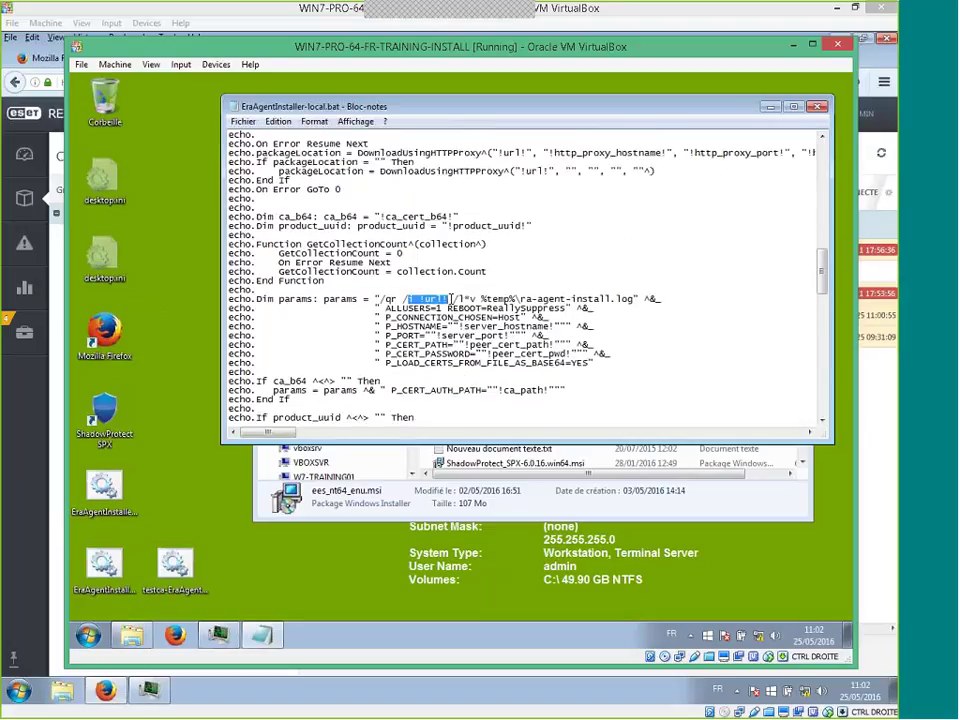
click(817, 107)
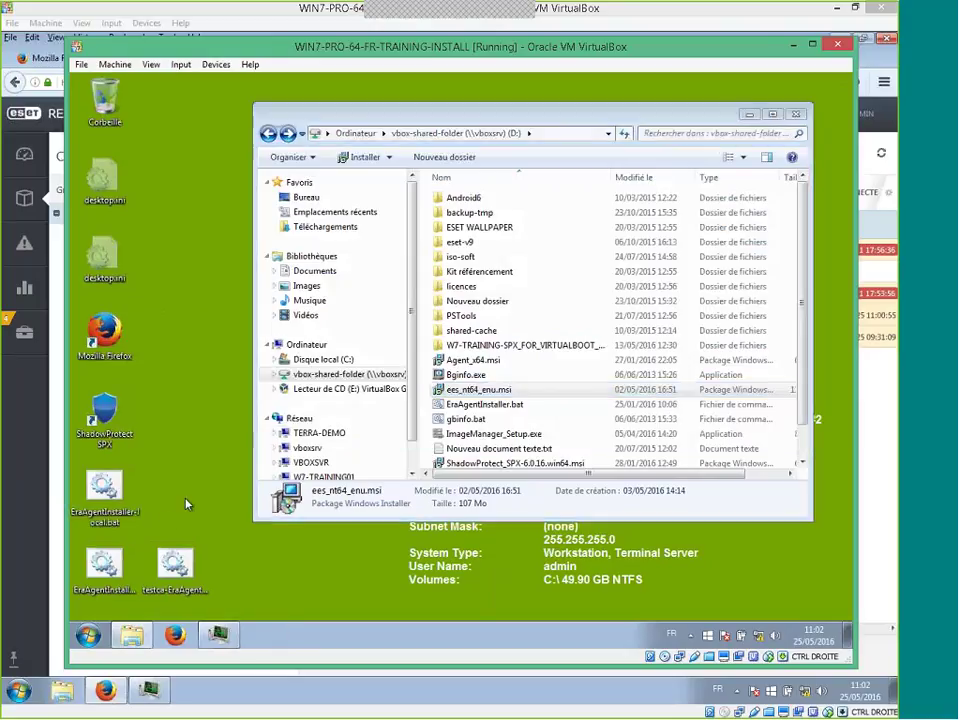
Minimize the file explorer, run EraAgentInstaller-local.bat to install the ESET Remote Administrator Agent, and move the virtual machine window aside
click(104, 490)
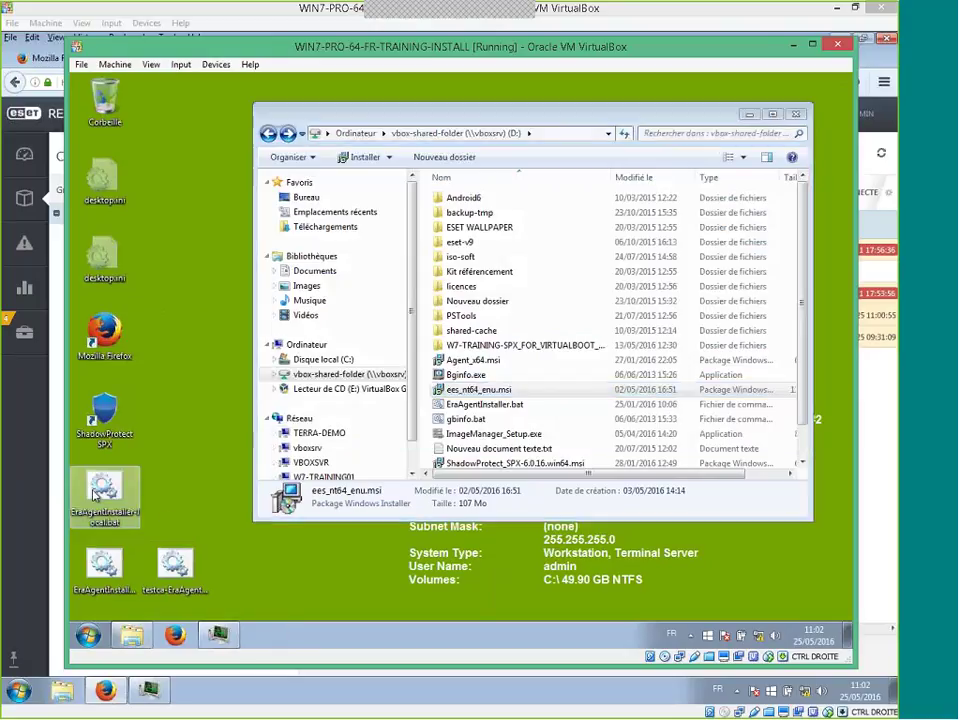
click(750, 116)
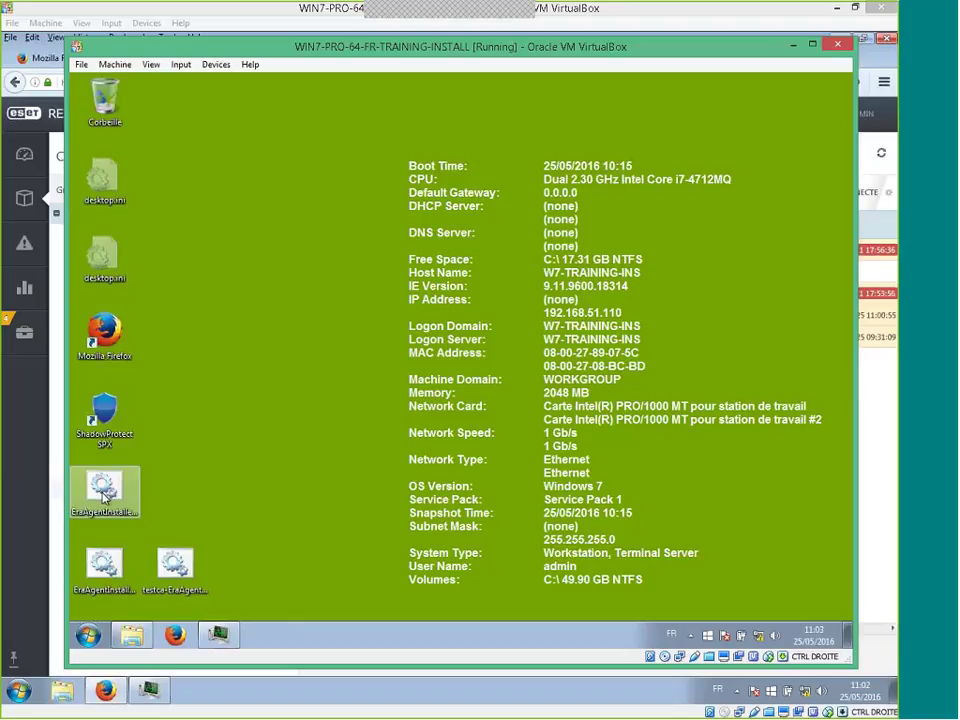
double_click(104, 494)
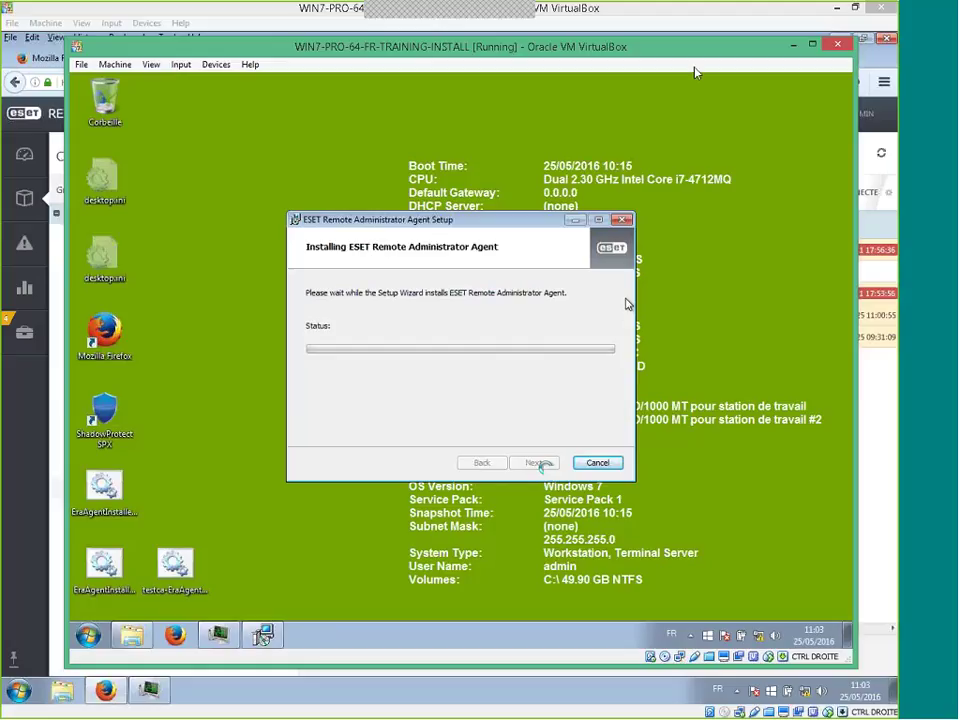
drag(661, 48, 512, 66)
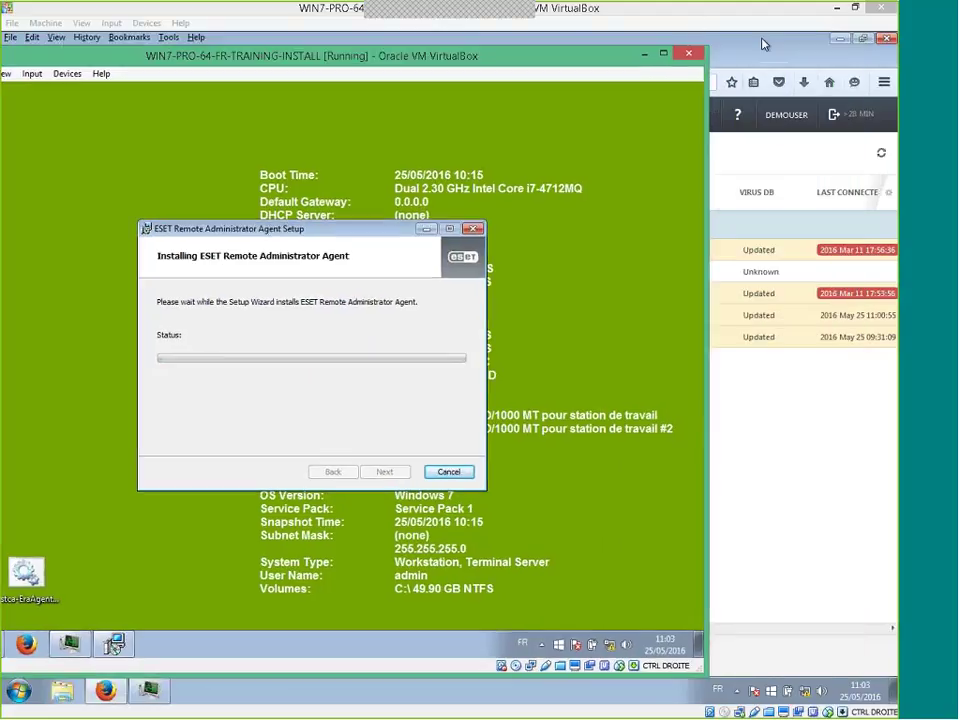
Switch to the web console and check the All and Lost & found groups for the new client computer
click(767, 51)
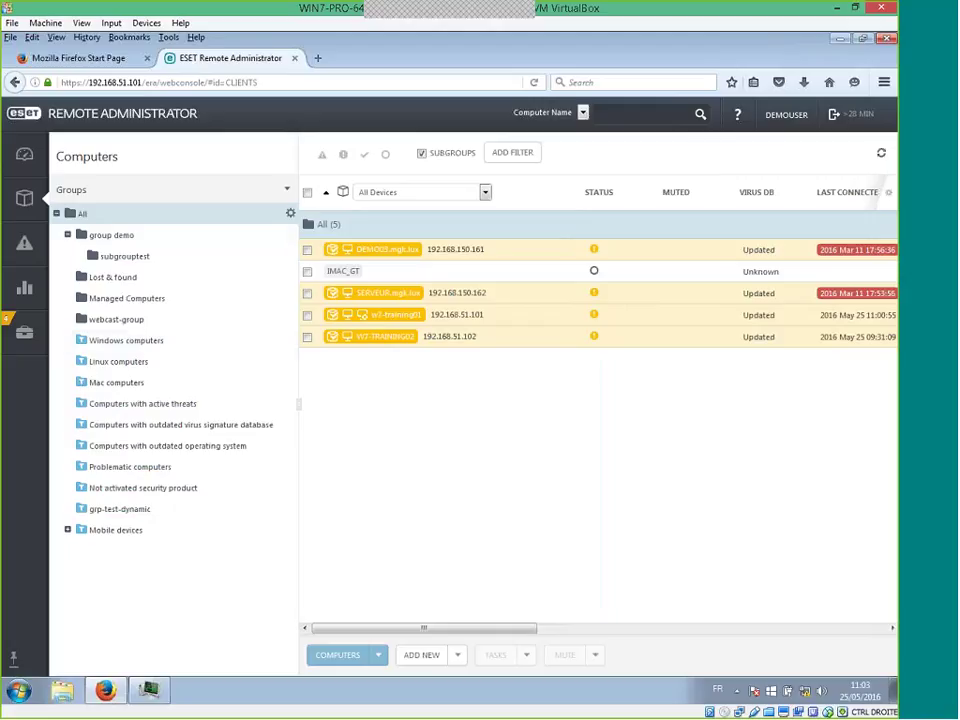
click(112, 237)
click(98, 217)
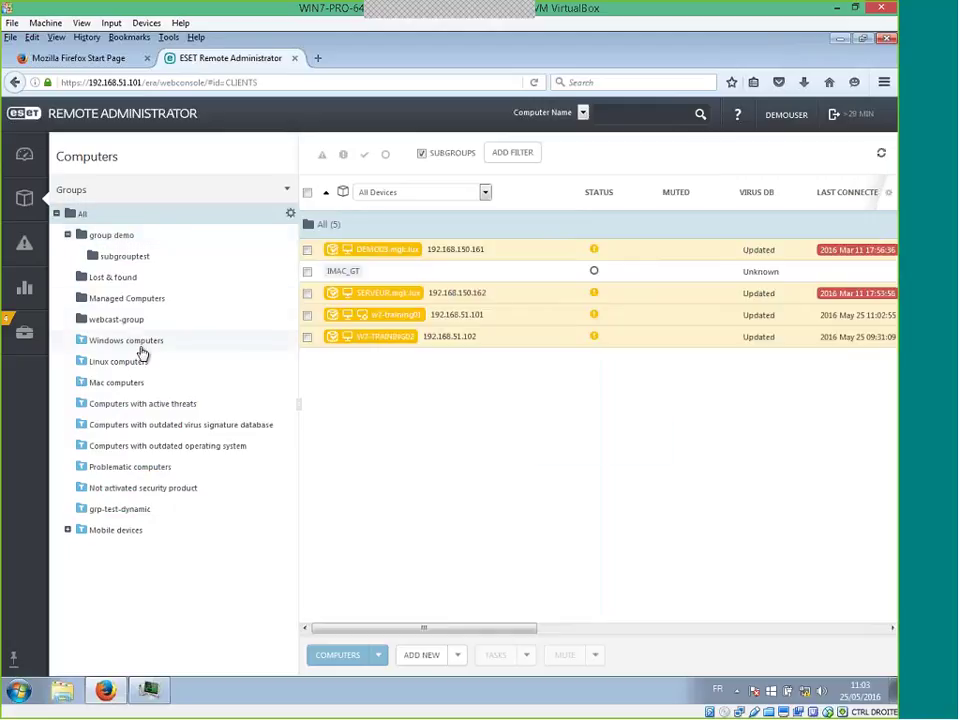
click(120, 277)
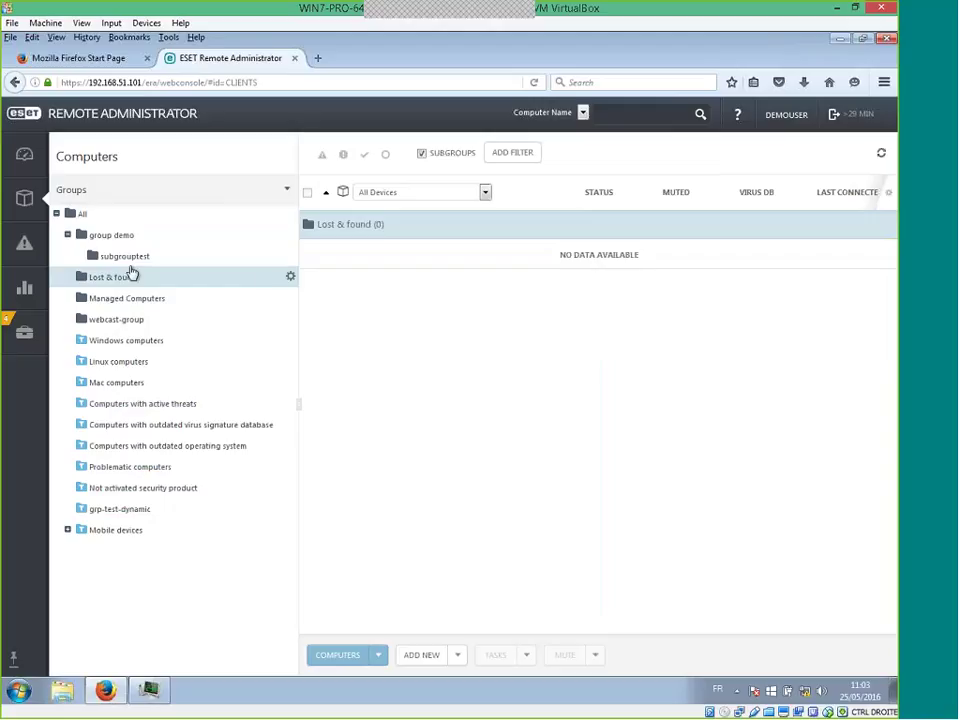
mouse_move(24, 288)
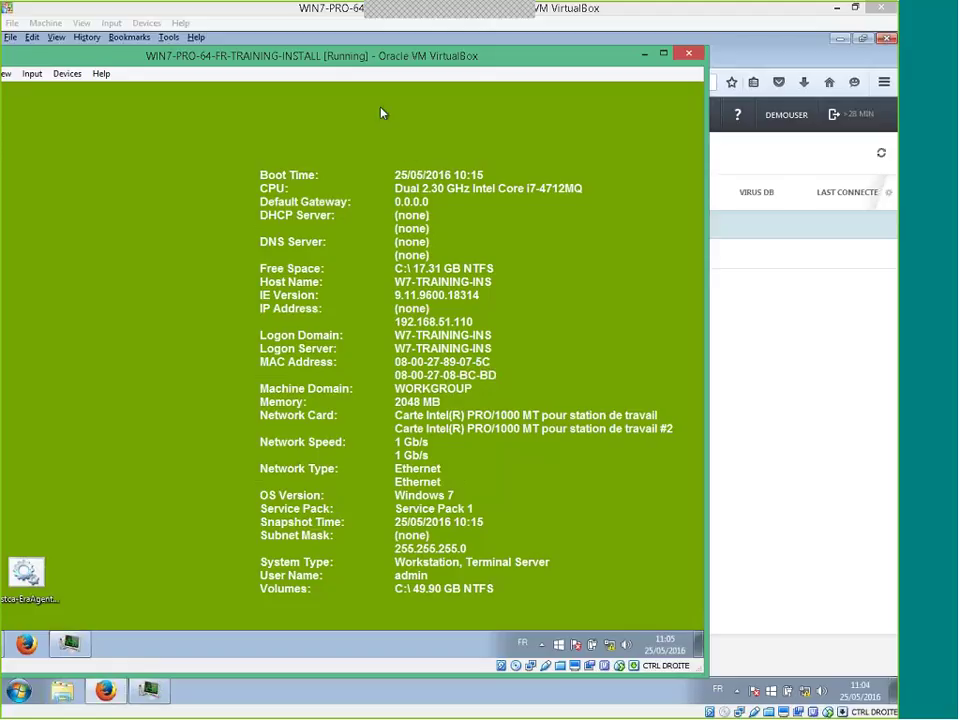
Refresh the computer list of the Lost & found group to look for the newly connected client
click(718, 289)
click(881, 152)
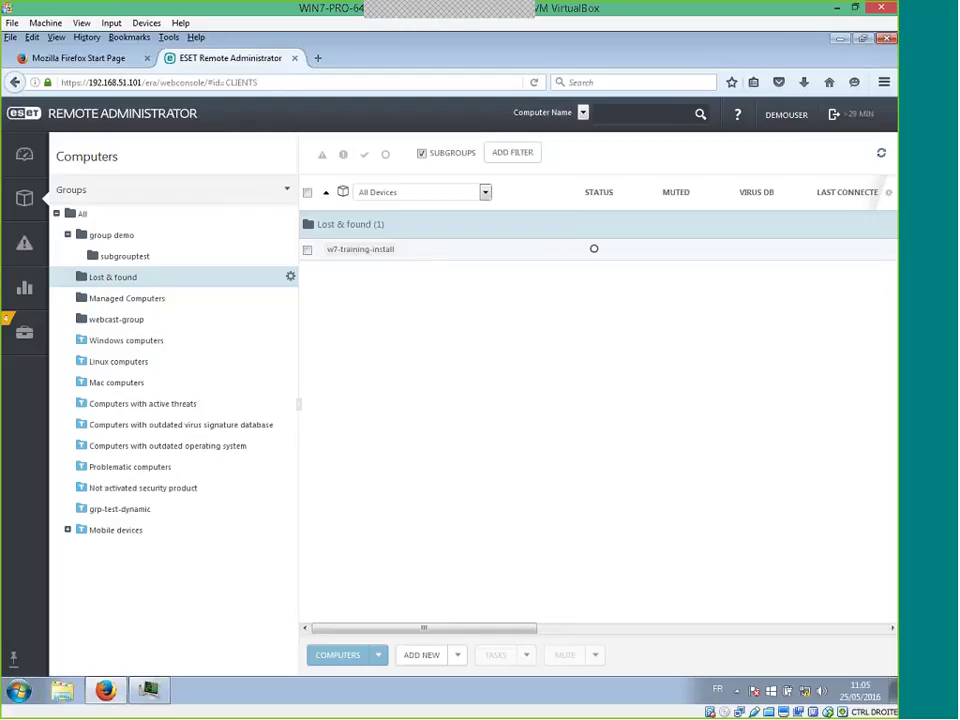
click(883, 156)
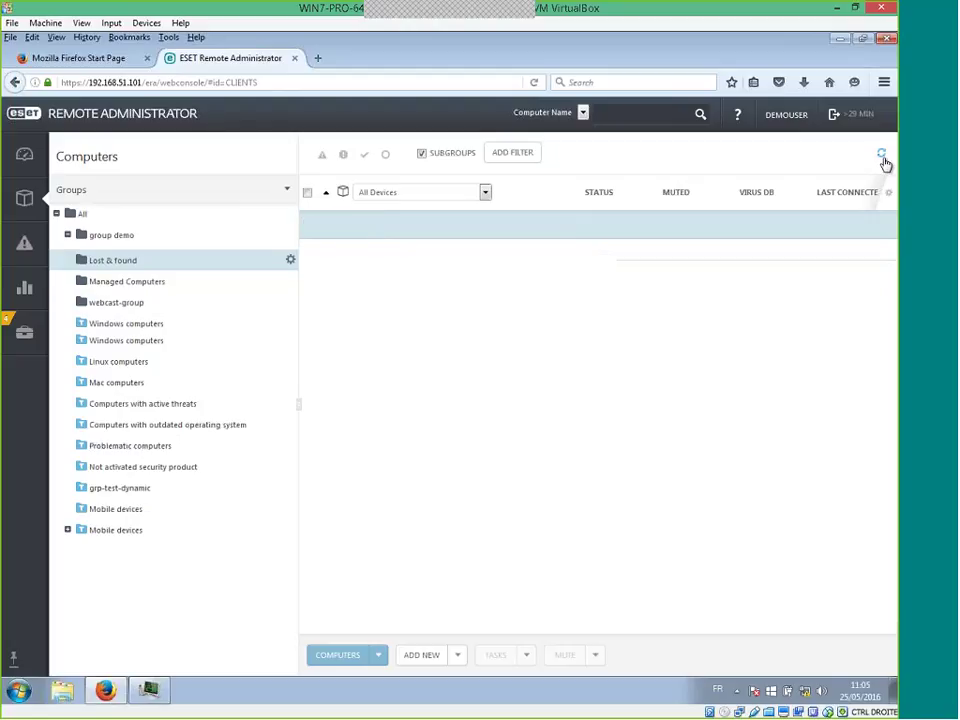
mouse_move(26, 198)
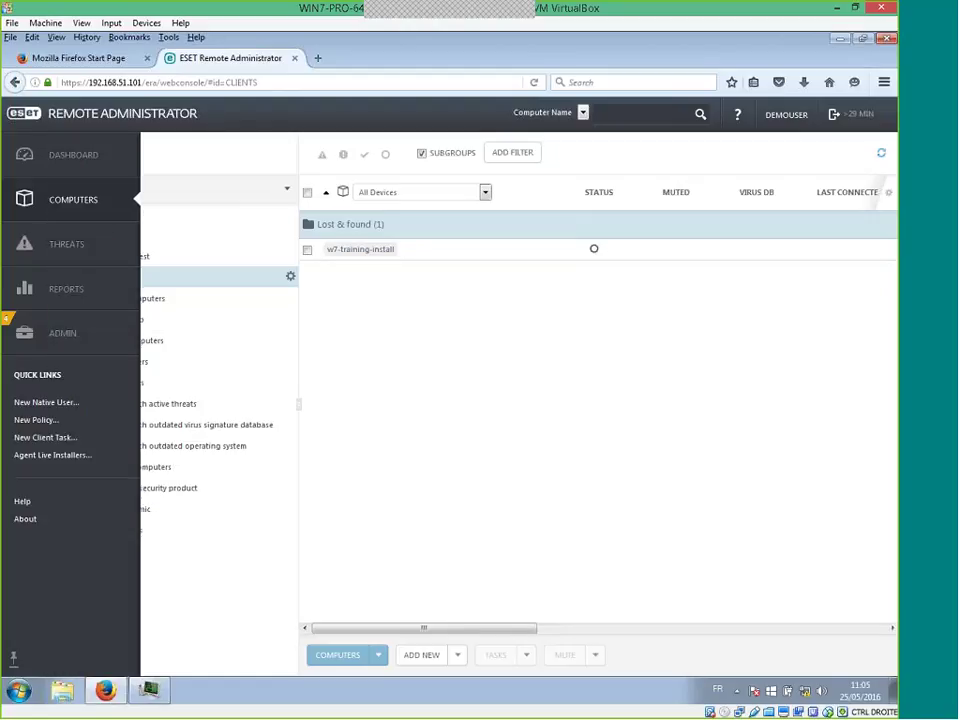
Switch to the client virtual machine and inspect its running processes in the Windows Task Manager
key(alt+Tab)
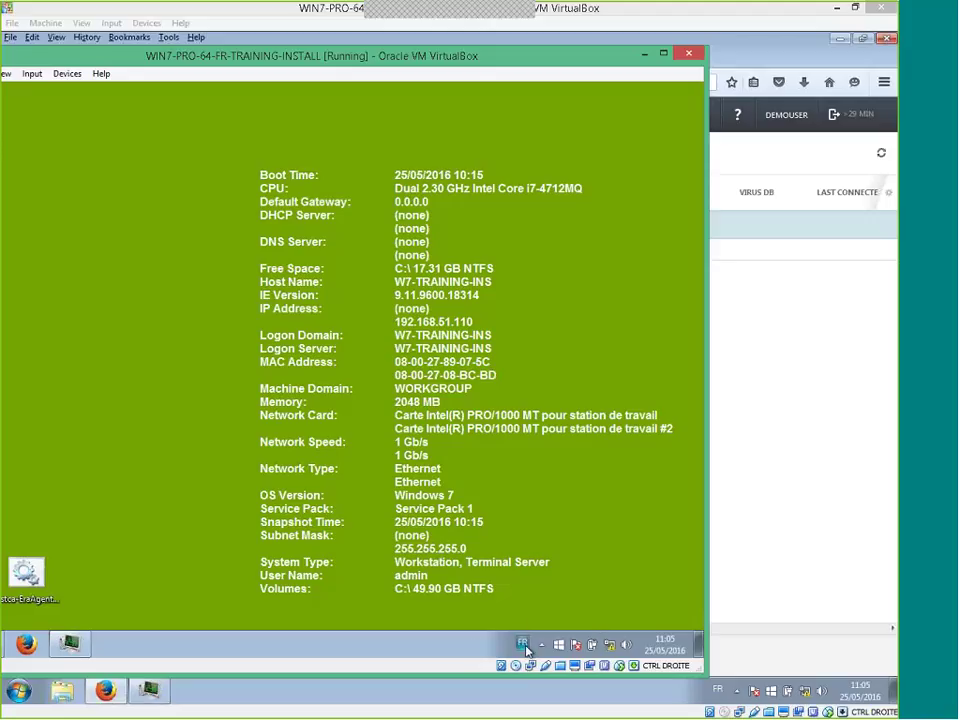
mouse_move(69, 646)
click(91, 643)
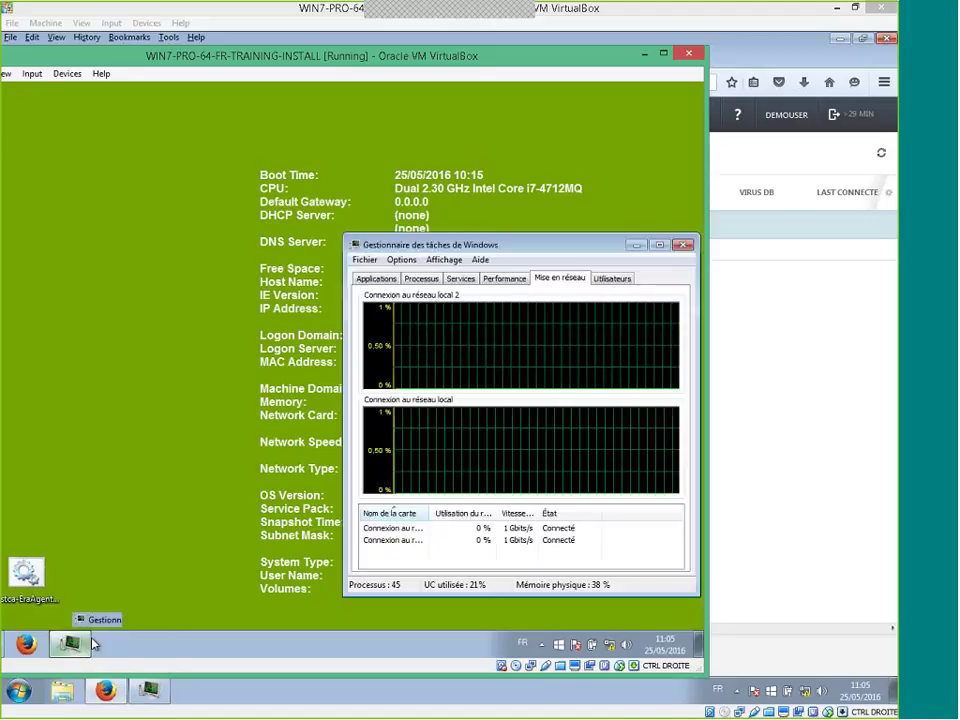
click(421, 280)
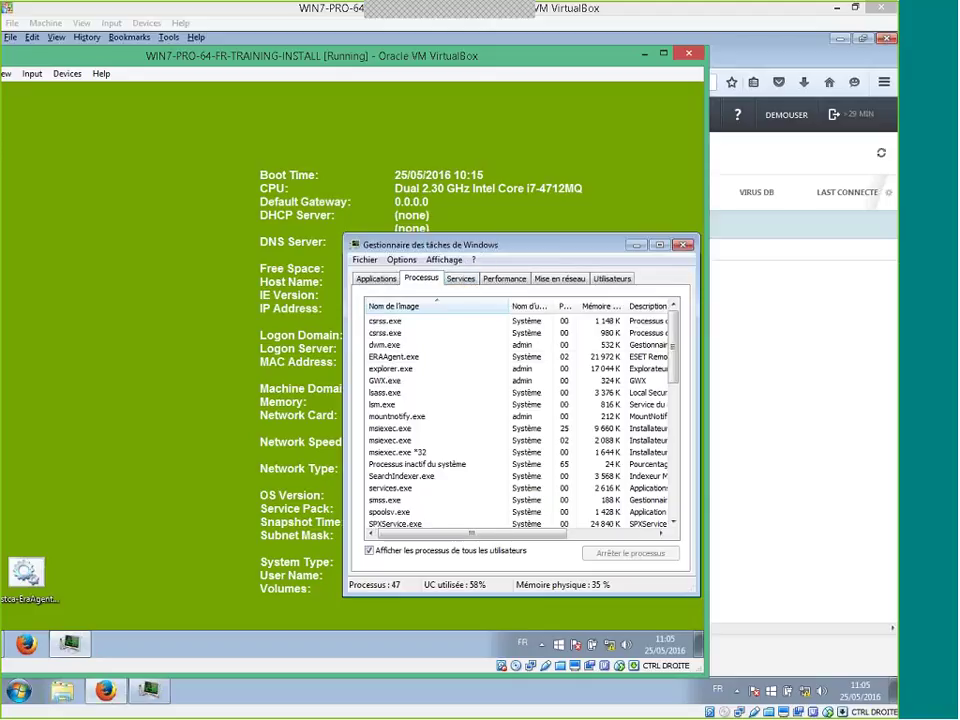
Check the msiexec.exe process in the client's Task Manager and refresh the Lost & found computer list in the web console
click(396, 428)
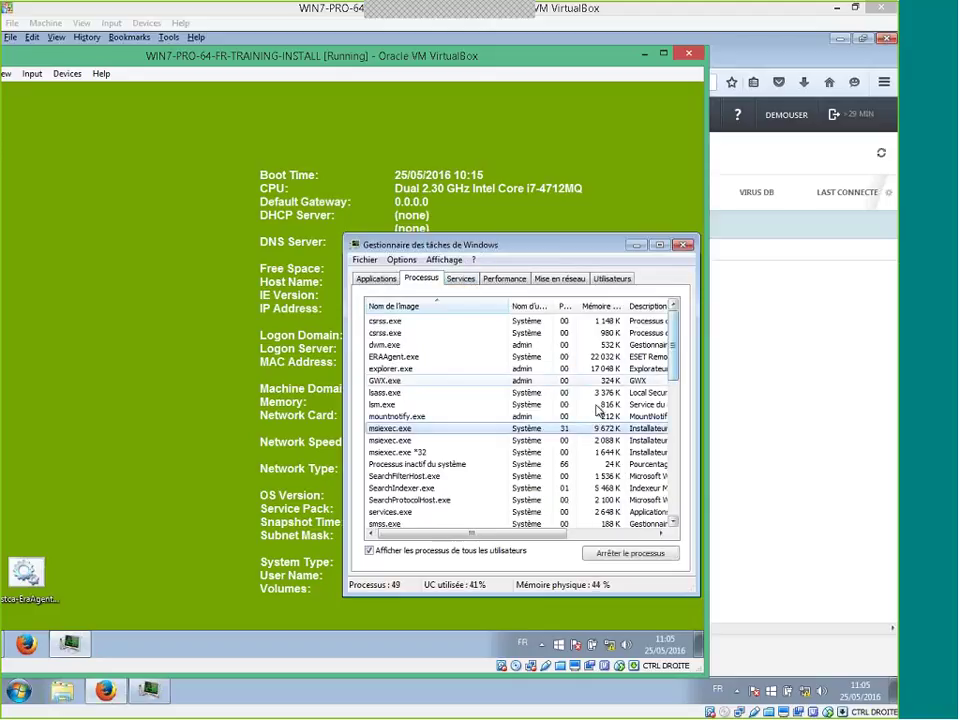
click(752, 297)
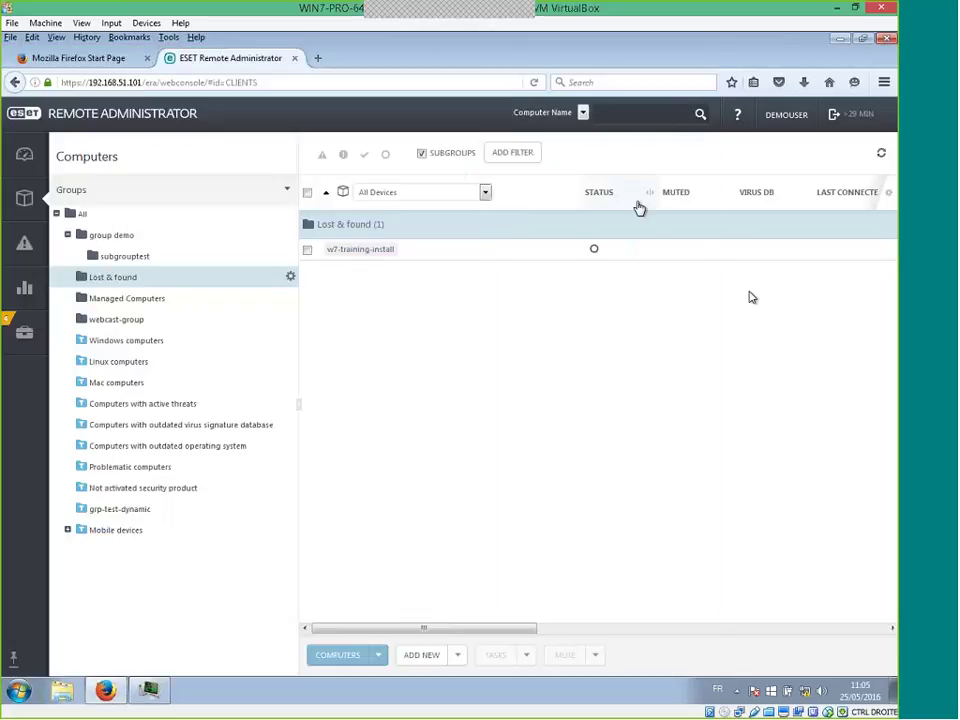
click(878, 157)
click(885, 154)
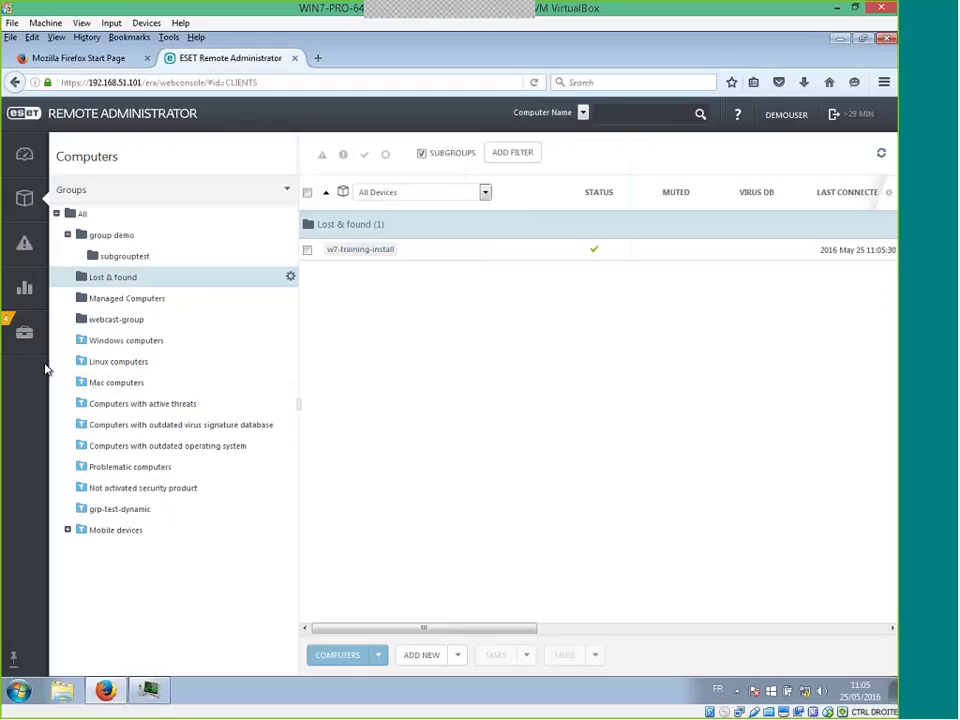
Switch back to the client virtual machine and check the ERAAgent.exe process in the Task Manager
mouse_move(45, 364)
mouse_move(105, 690)
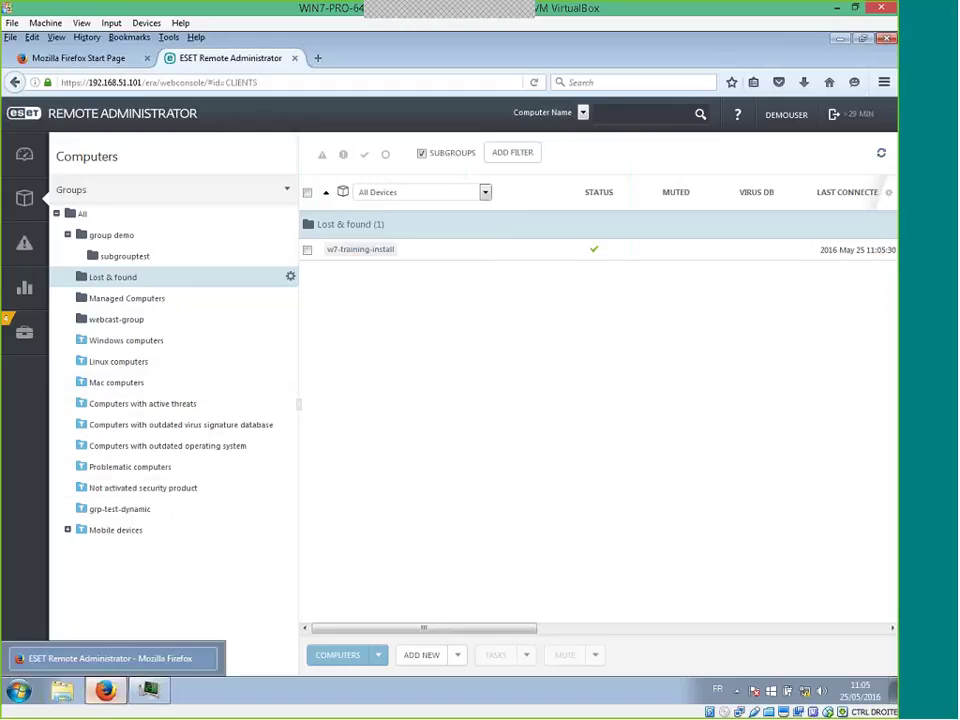
click(148, 690)
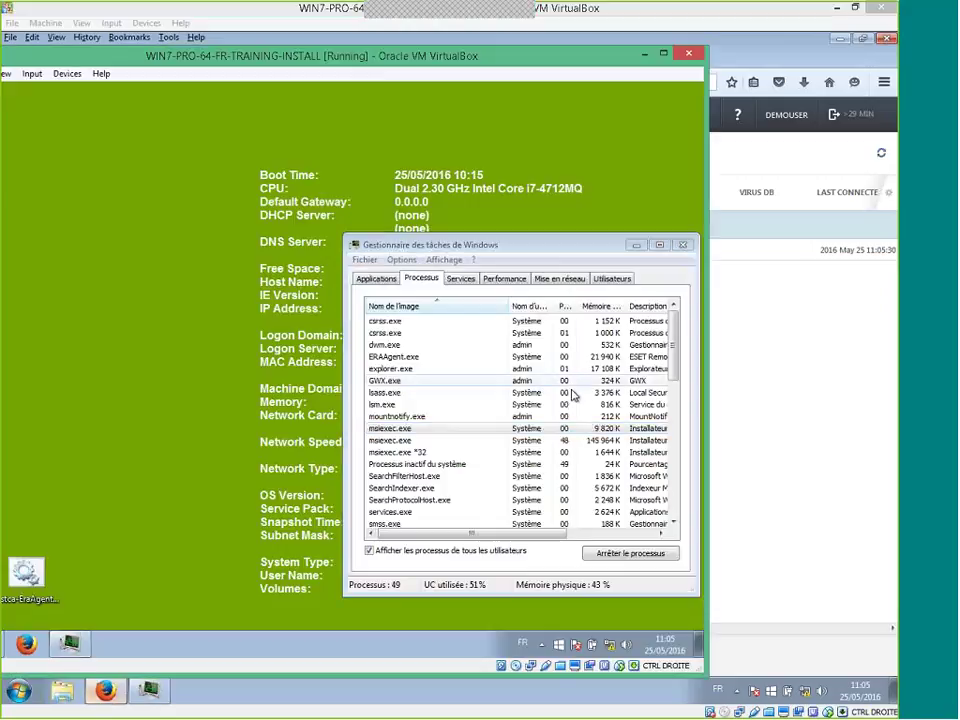
click(413, 359)
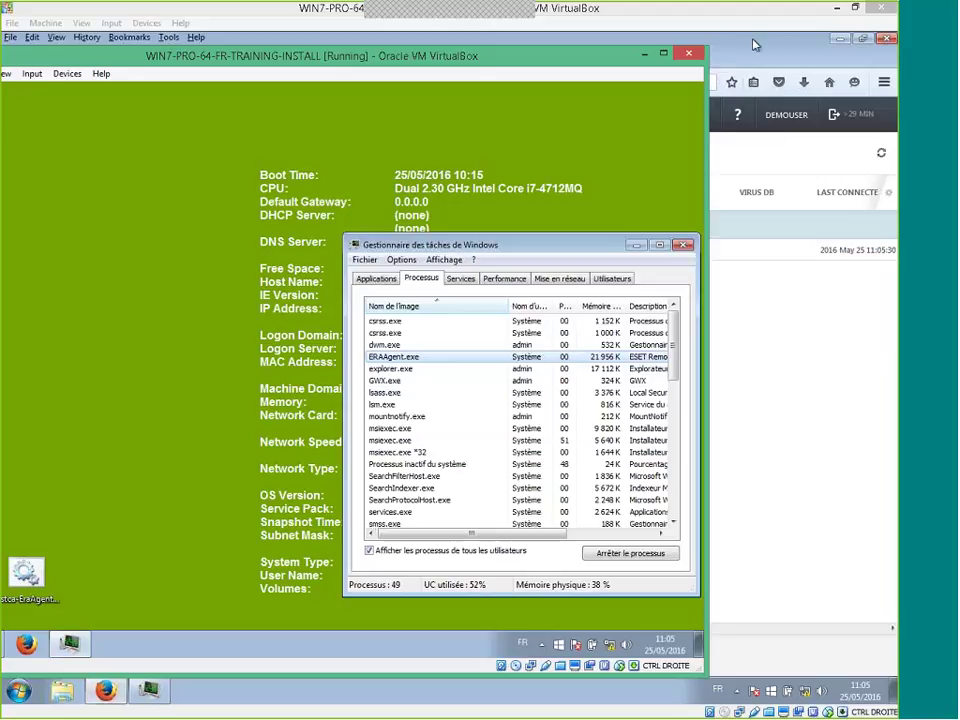
Return to the web console, refresh the Lost & found list and view the members of the grp-test-dynamic group
click(564, 28)
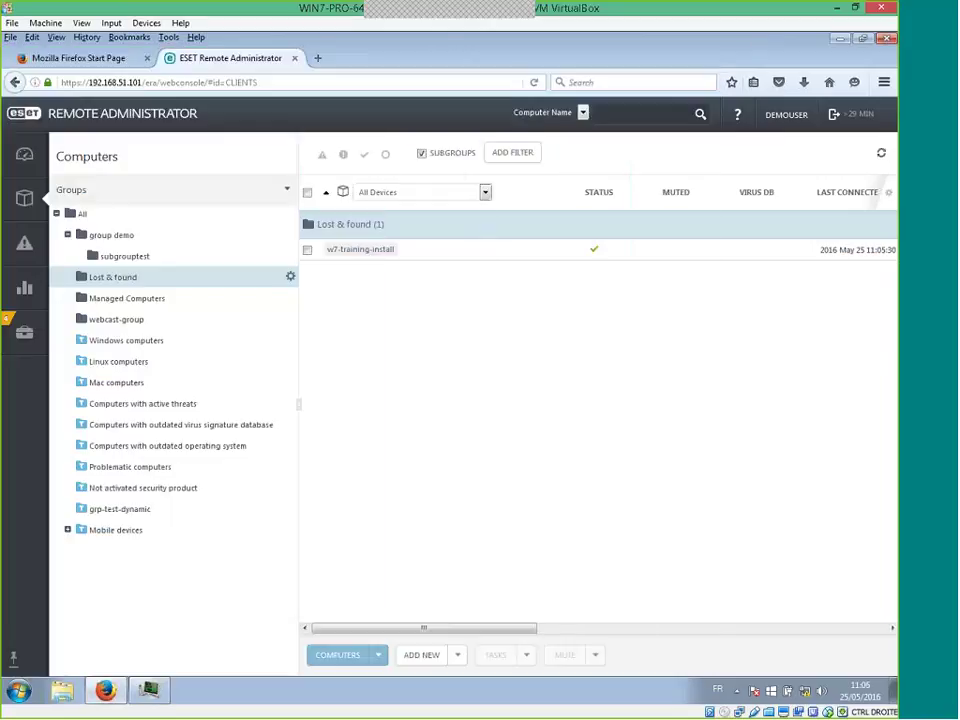
click(882, 155)
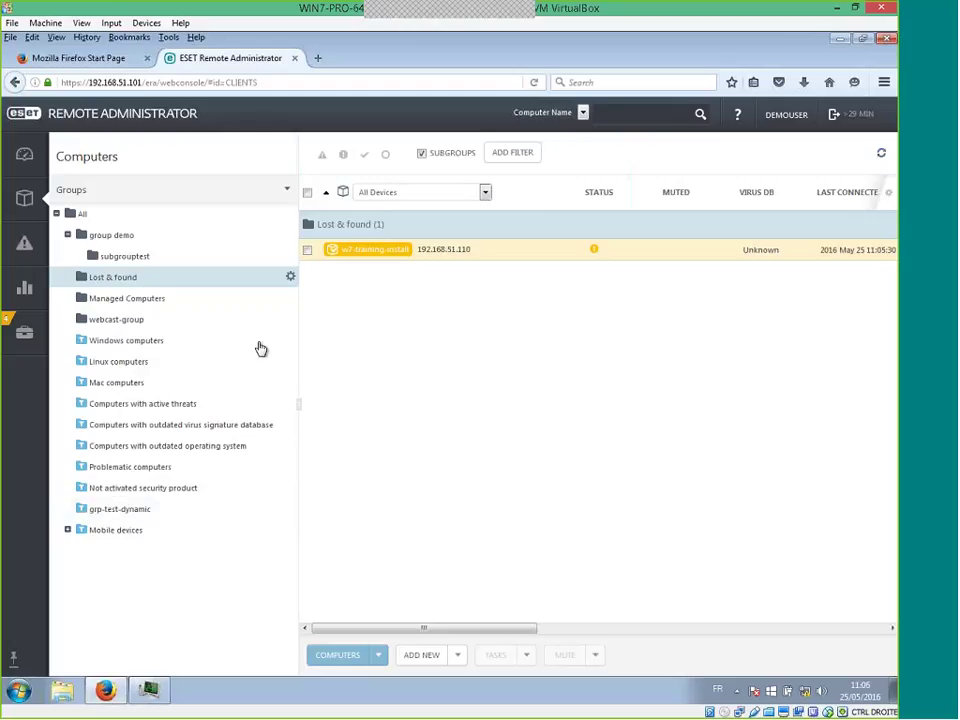
click(120, 510)
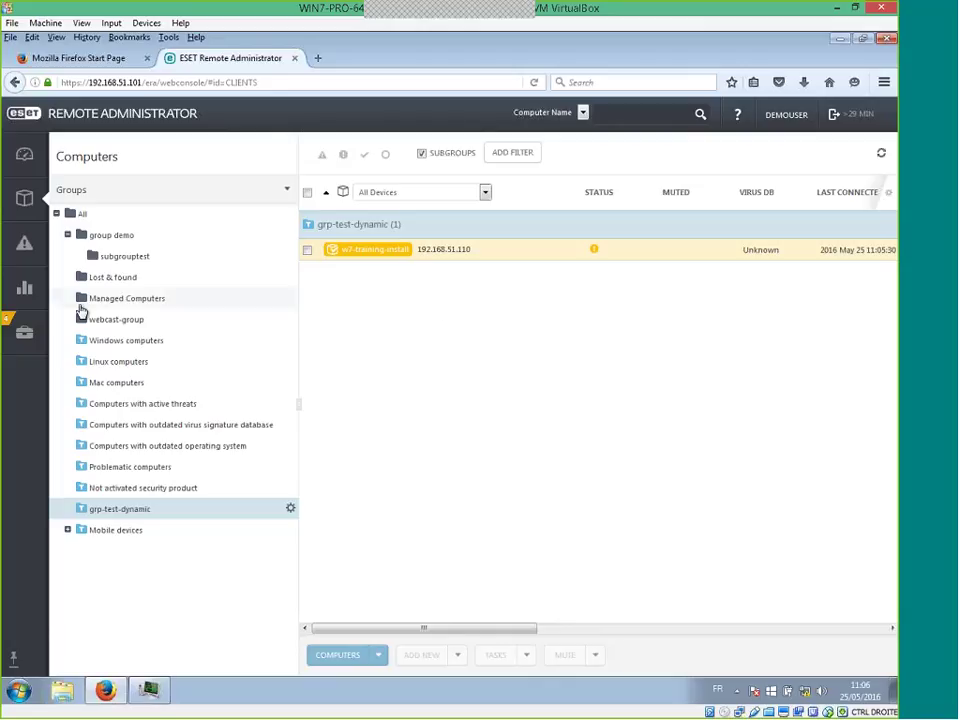
Switch to the client virtual machine, open ESET Endpoint Security to view its protection status, and move its window fully into view
mouse_move(25, 332)
key(alt+Tab)
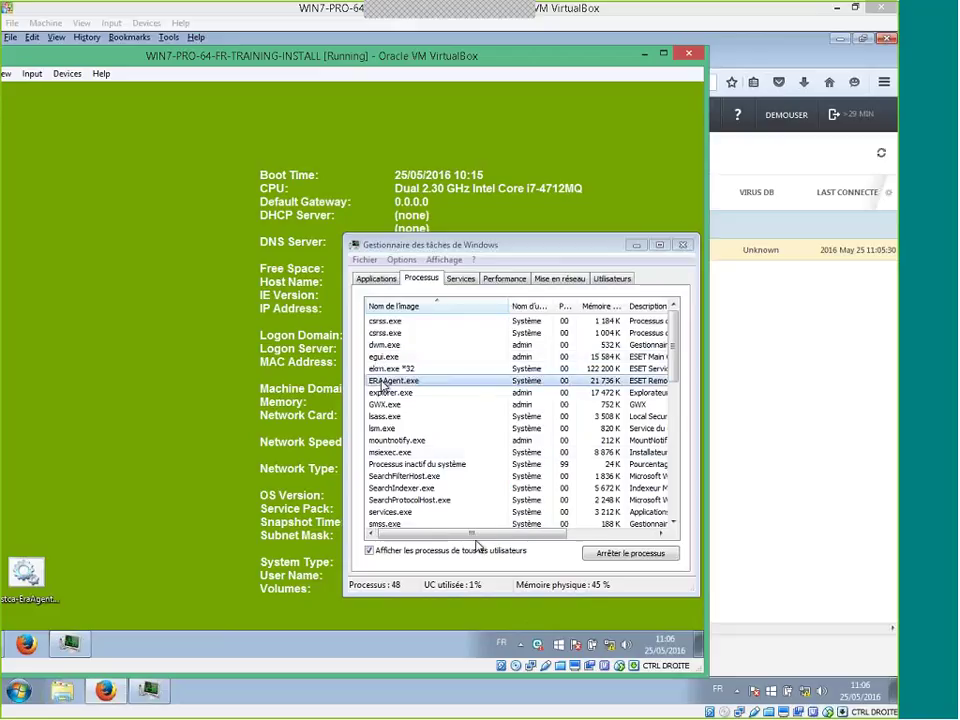
click(540, 646)
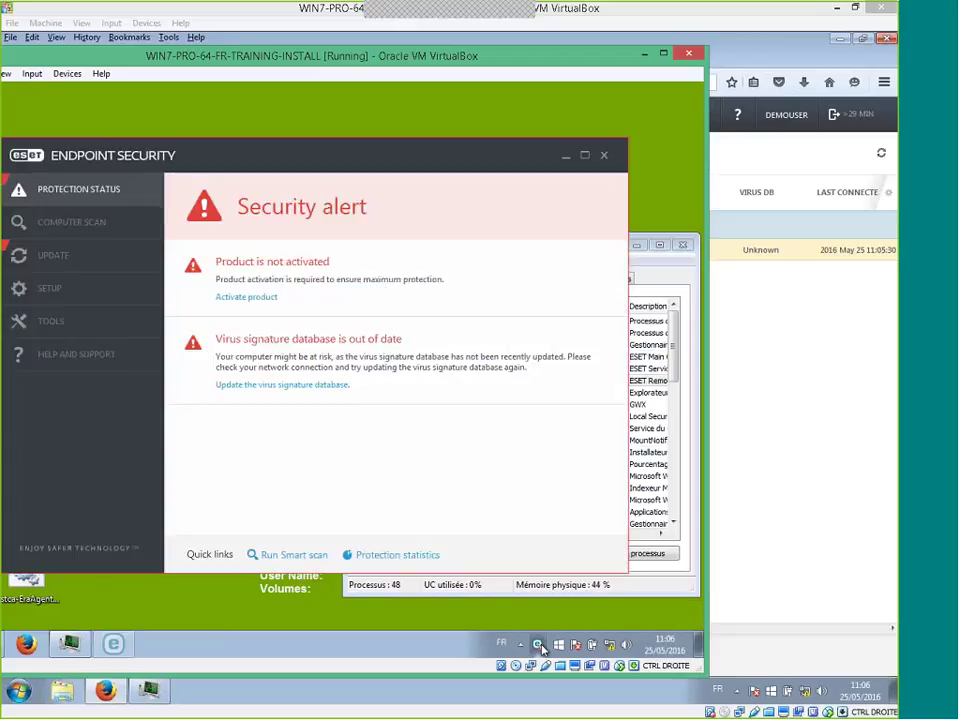
drag(451, 148, 474, 122)
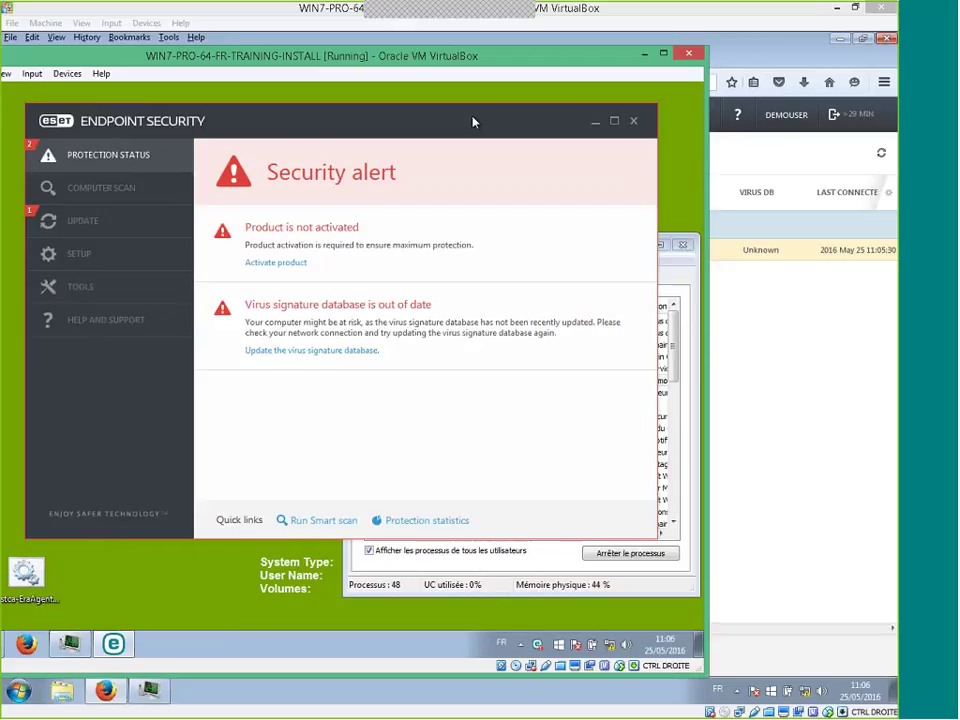
Return to the web console, view the Lost & found group and show the available actions for the w7-training-install computer
click(754, 58)
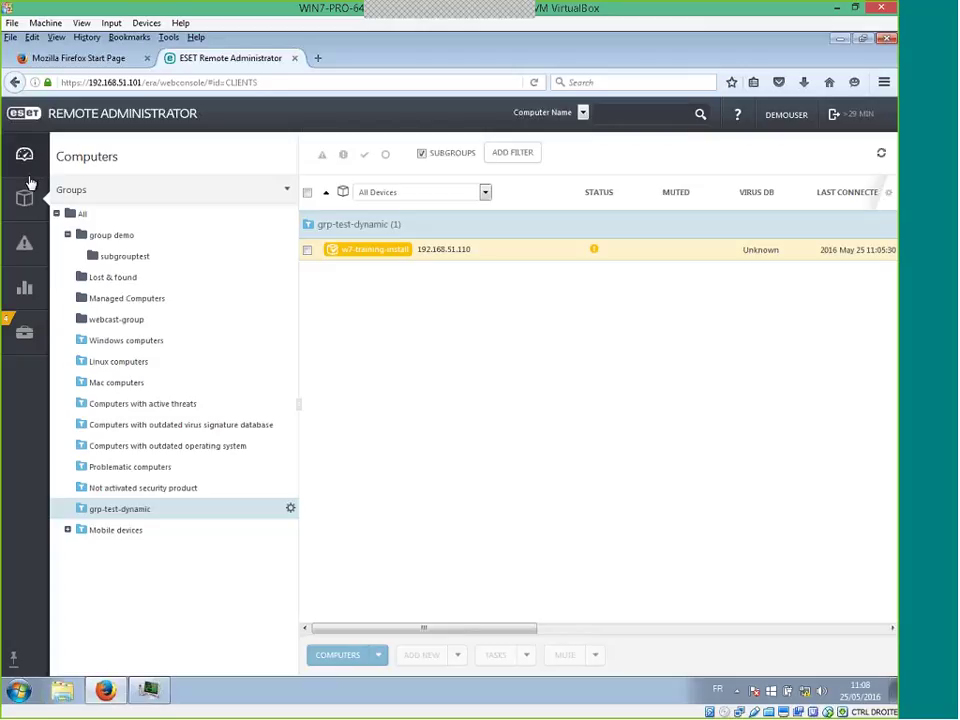
mouse_move(31, 201)
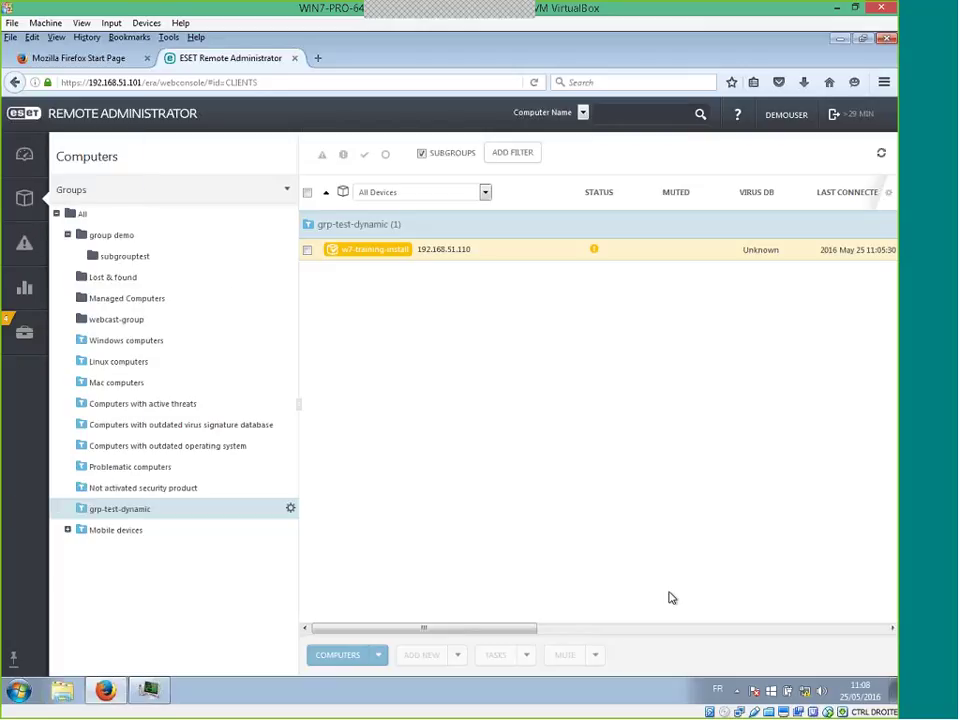
click(115, 282)
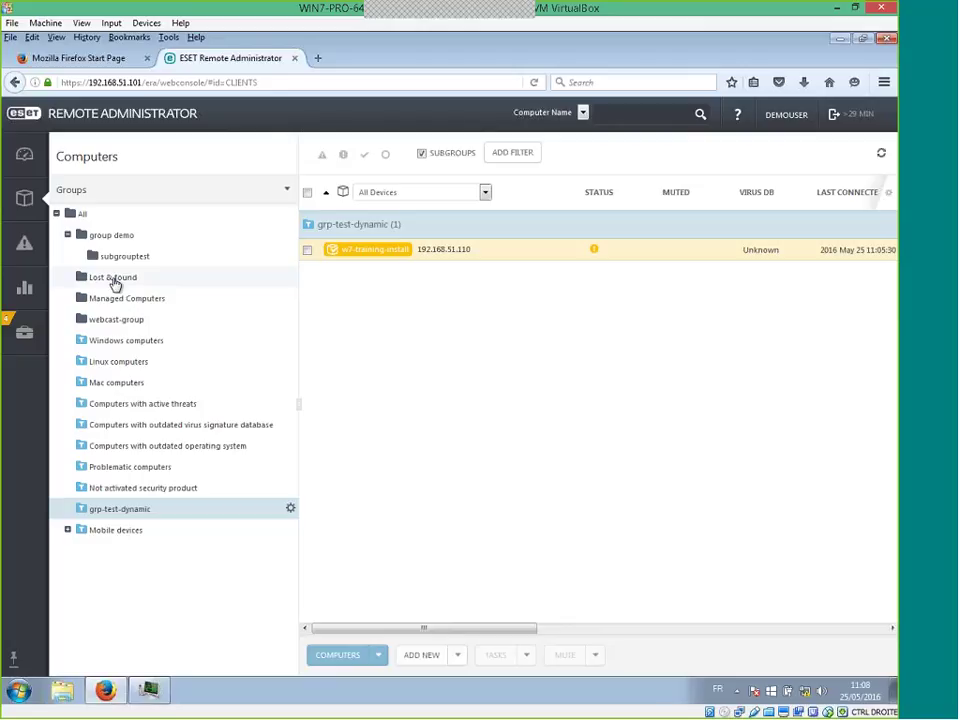
click(405, 252)
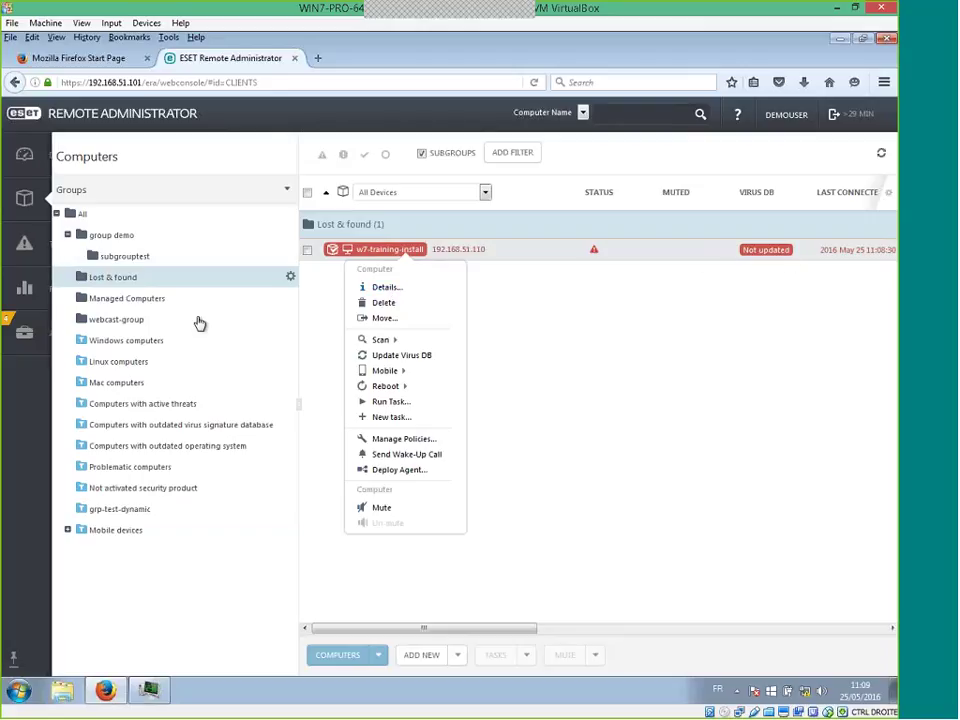
Review the Endpoint Security alerts on the client virtual machine, shift its window, and return to the web console, dismissing the computer's actions
mouse_move(26, 330)
click(4, 392)
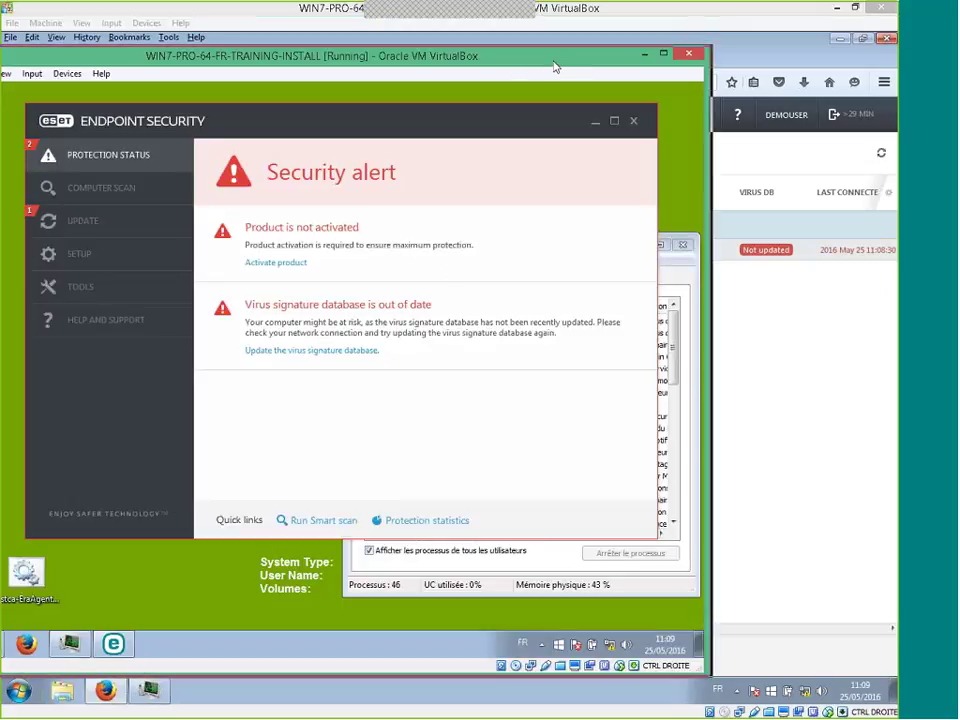
drag(555, 67, 540, 43)
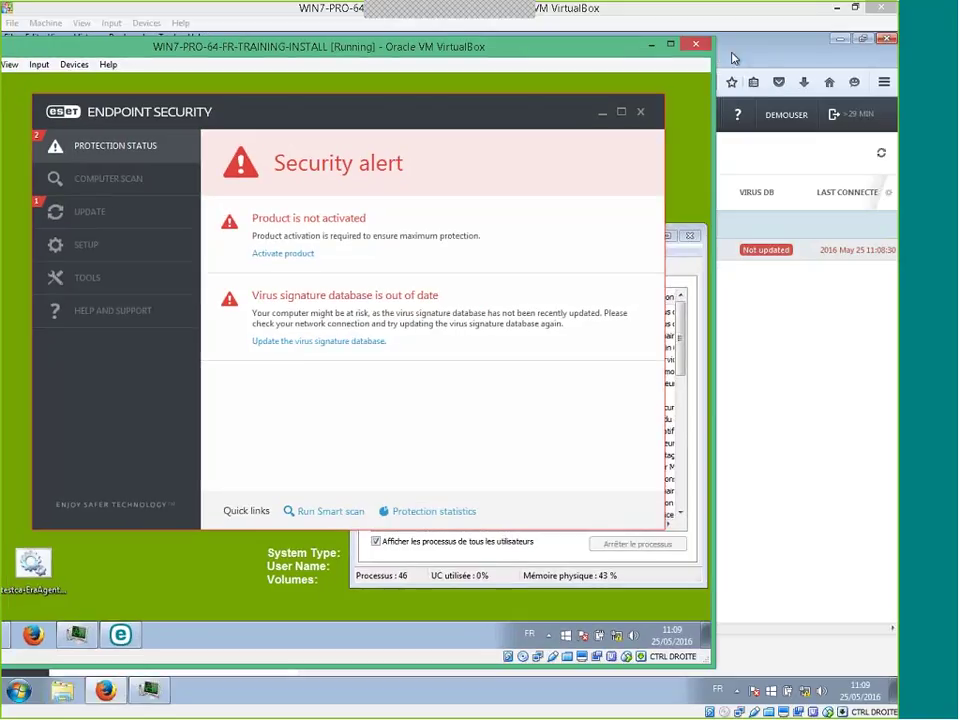
click(715, 60)
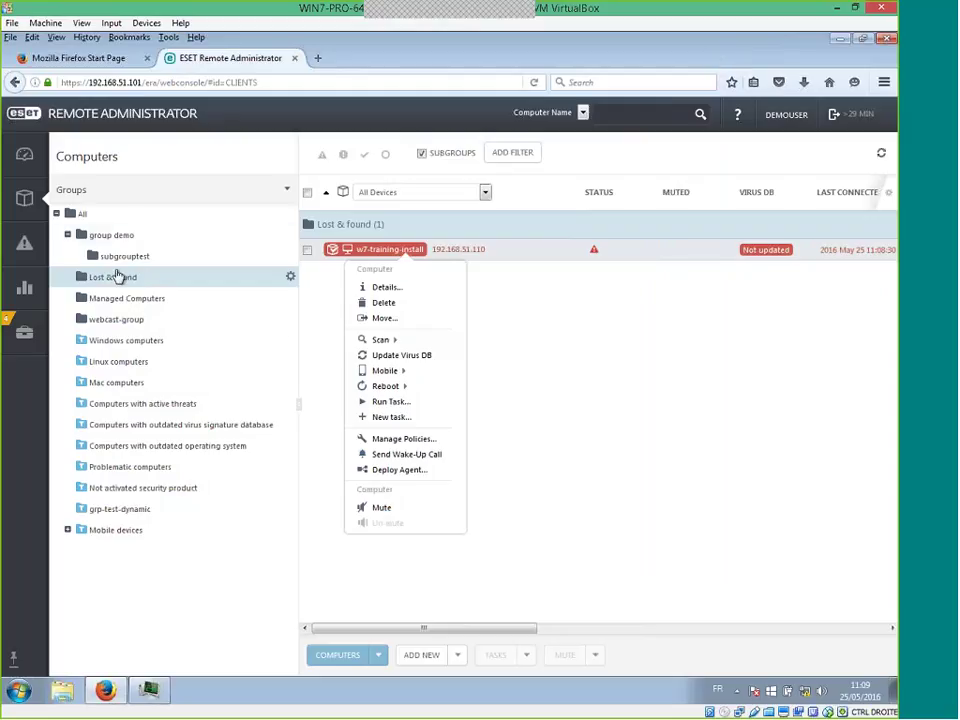
click(505, 468)
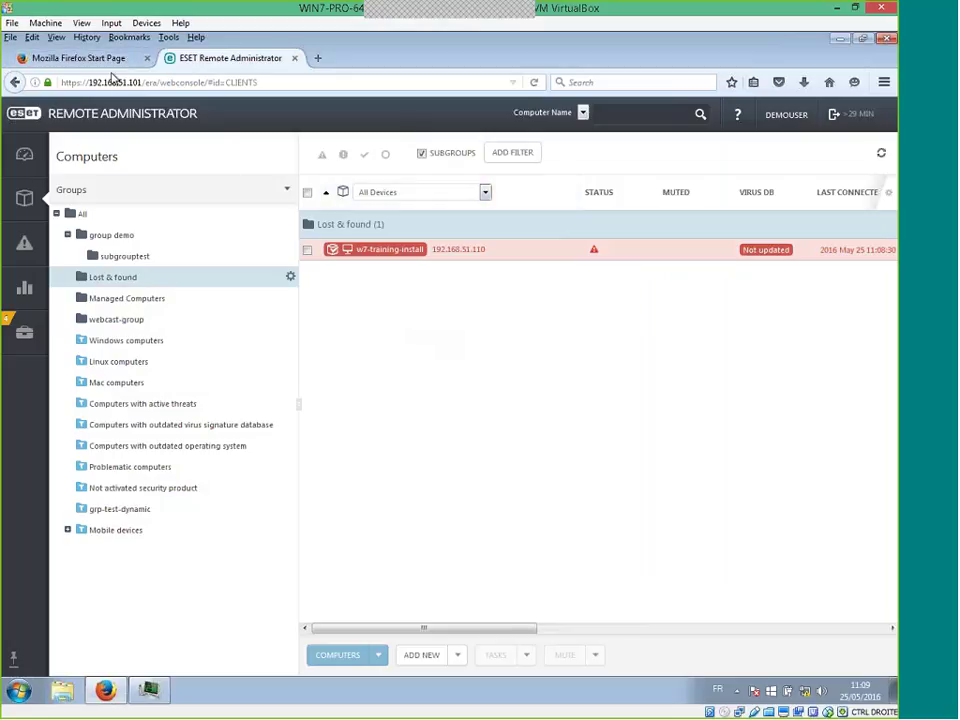
Find the Software Install client task "Install AV share reseau" in the Admin section and open it for editing
click(30, 352)
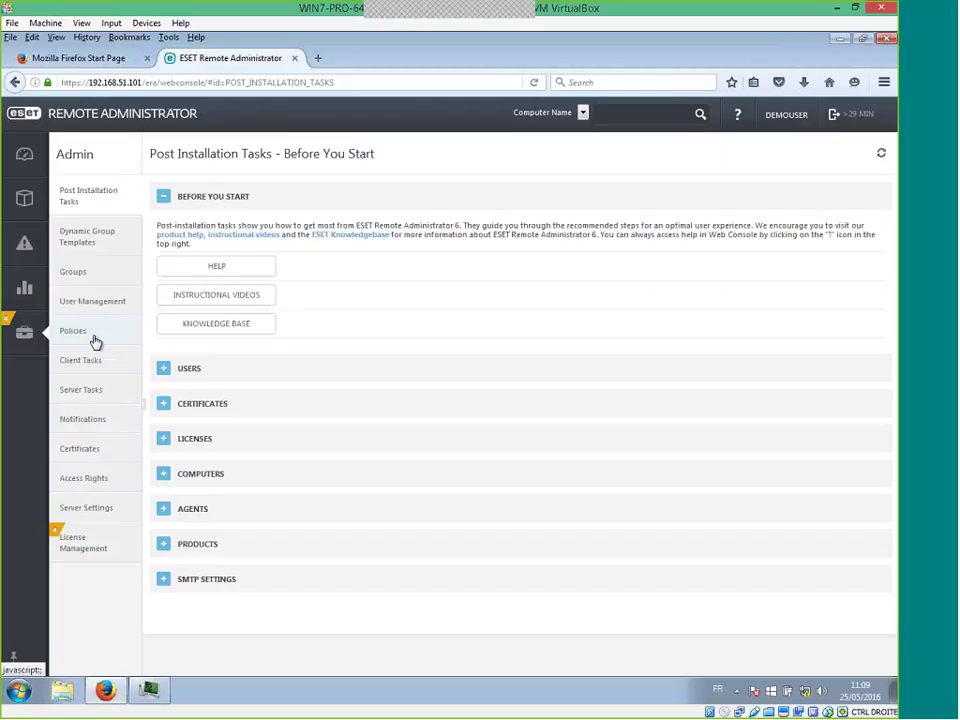
click(75, 360)
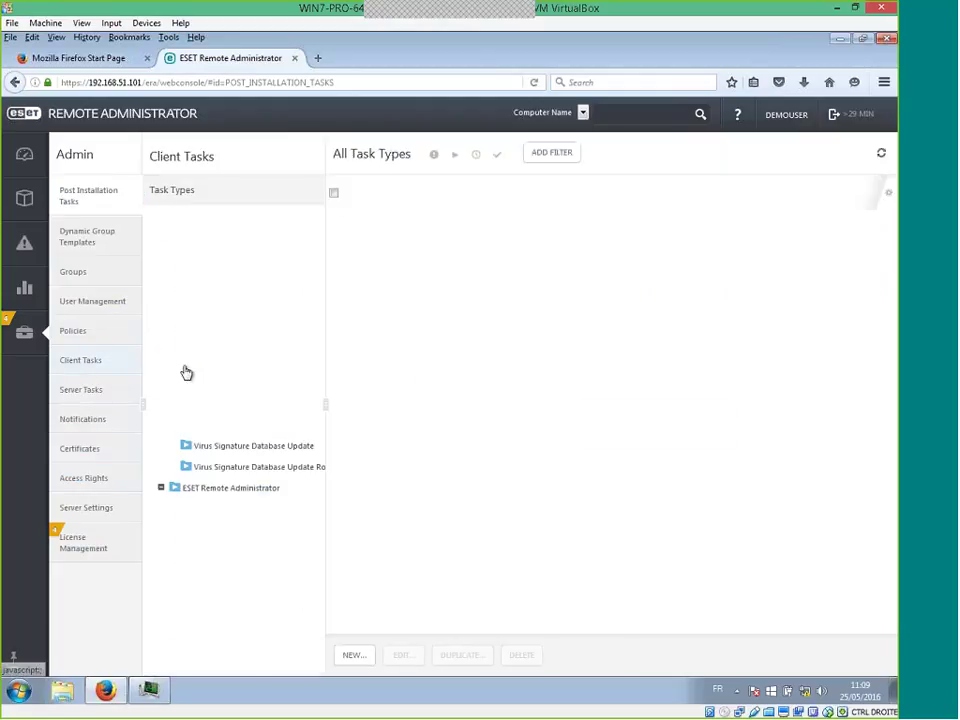
click(305, 388)
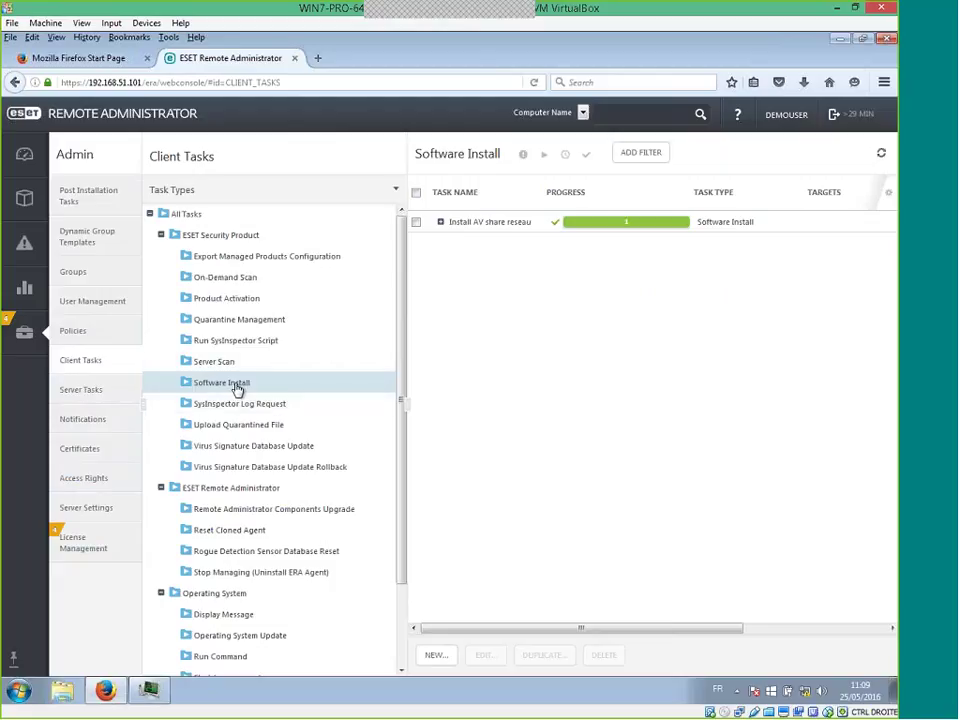
click(463, 221)
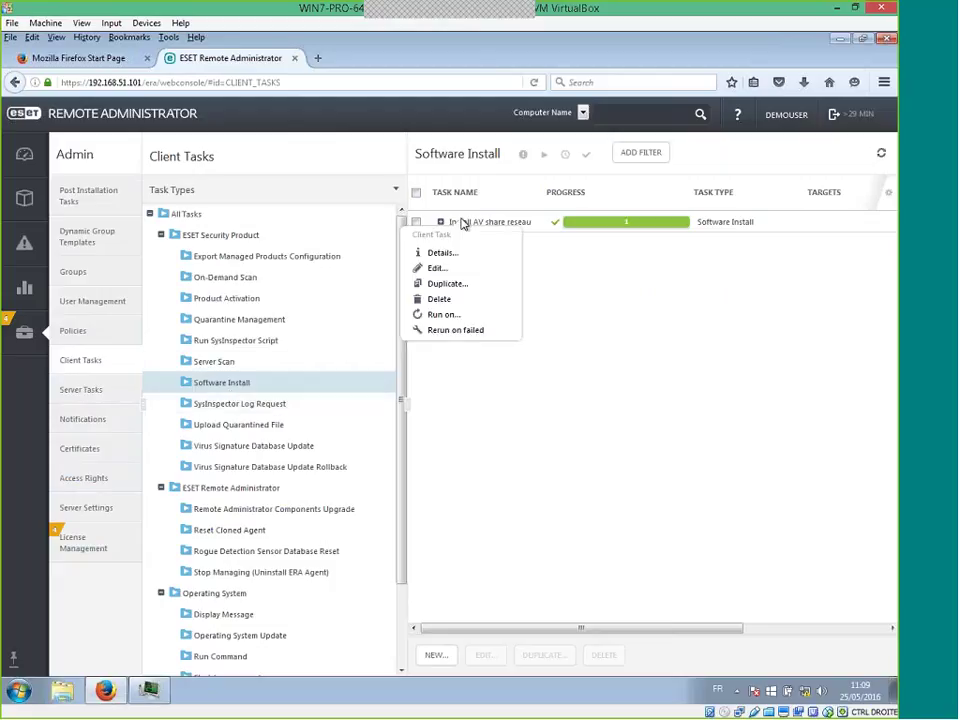
click(439, 270)
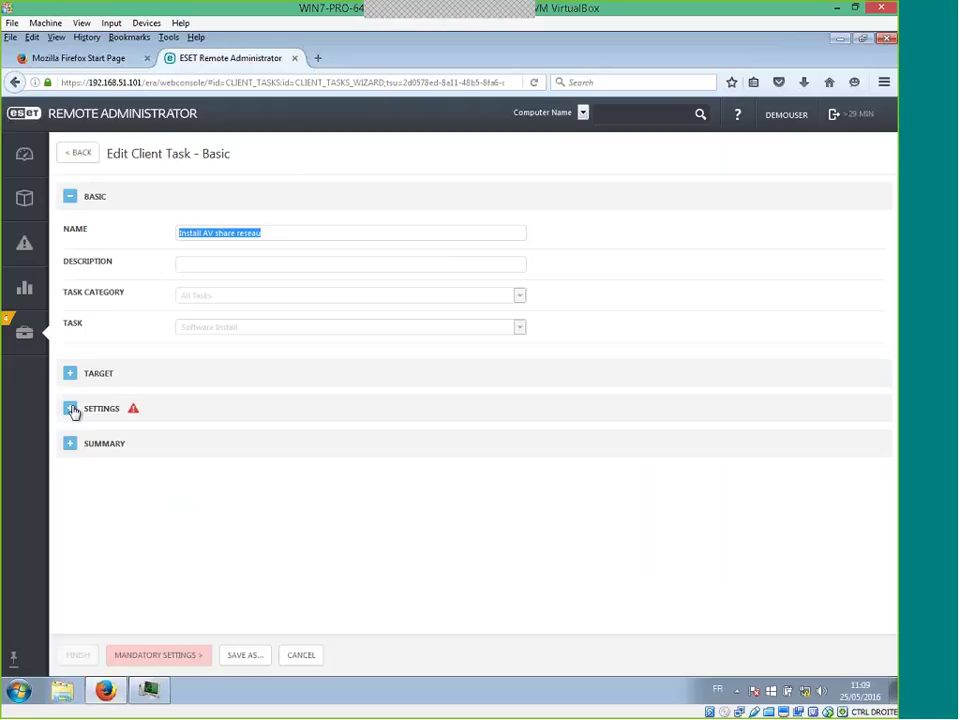
Examine the install task's settings and its selectable ESET licenses, and leave the task without changes
click(71, 409)
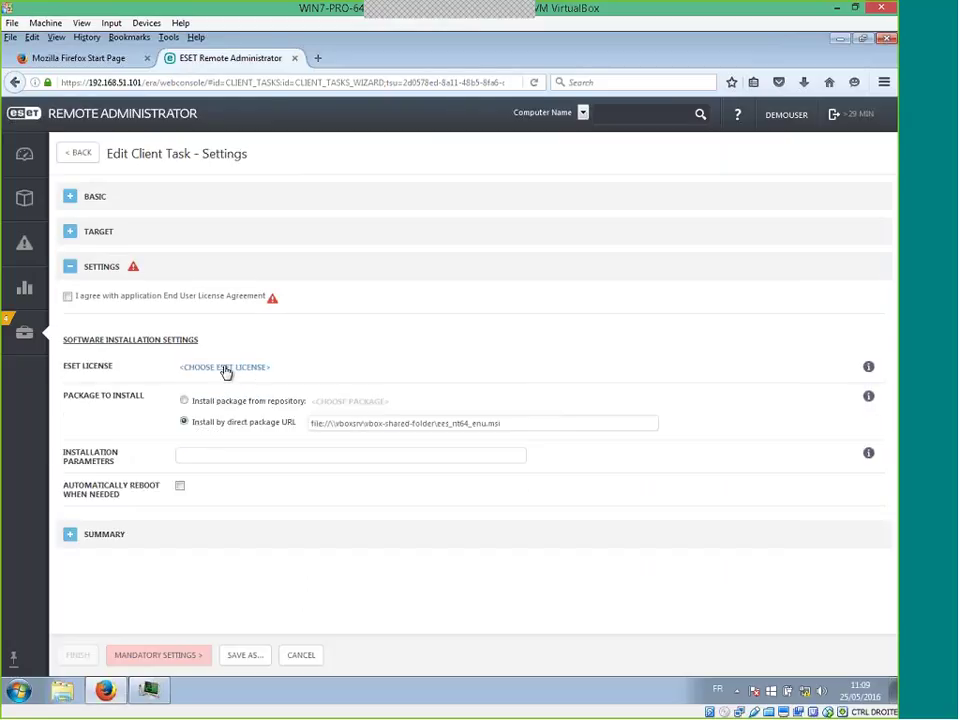
click(226, 369)
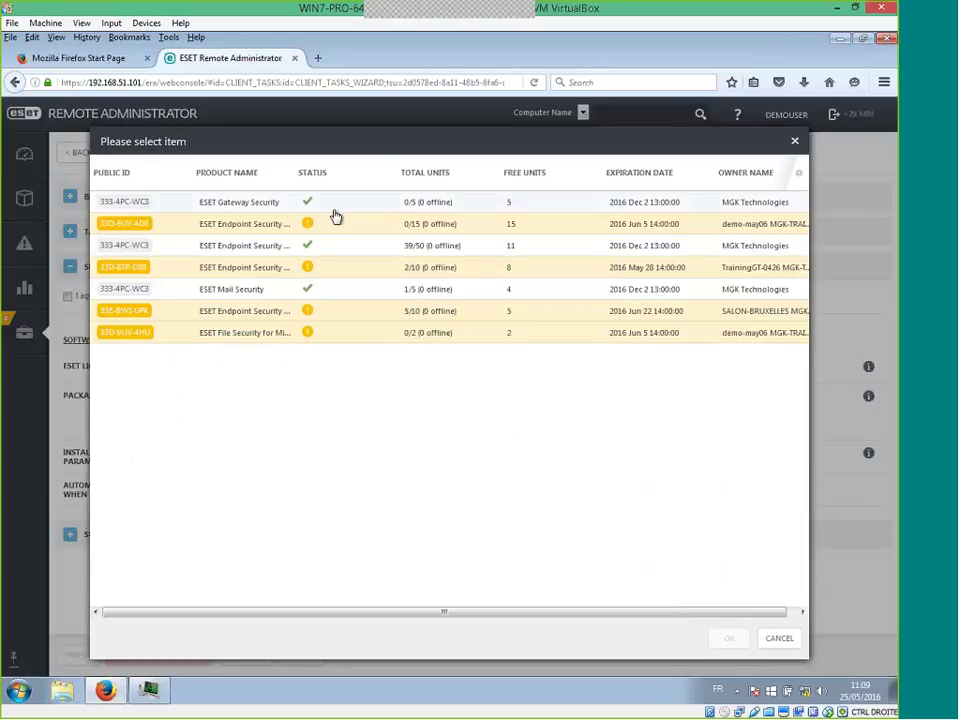
click(796, 144)
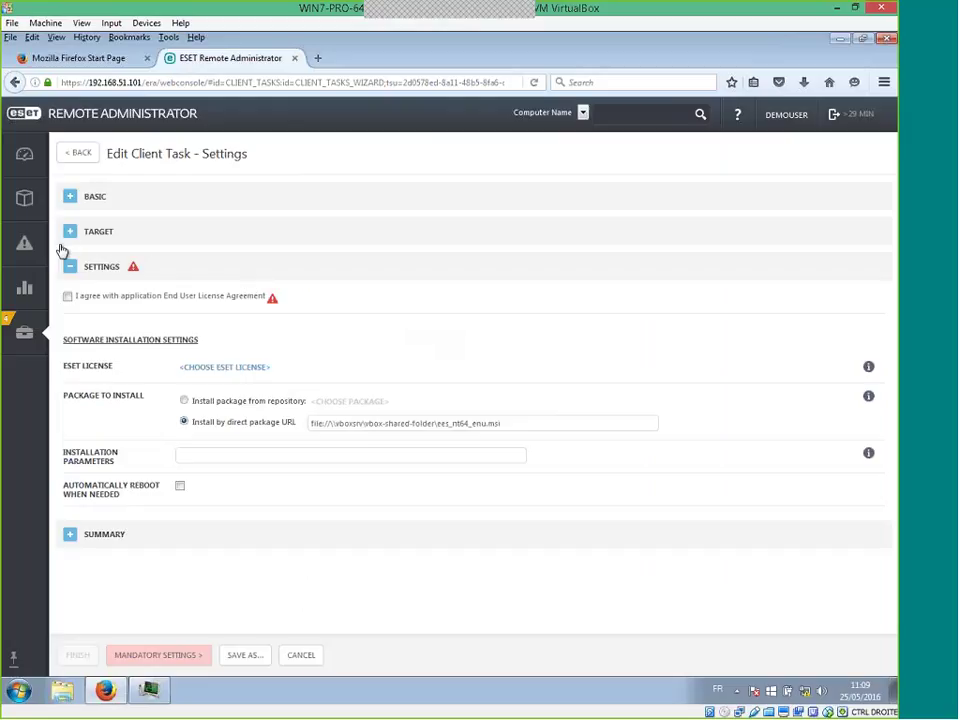
click(78, 155)
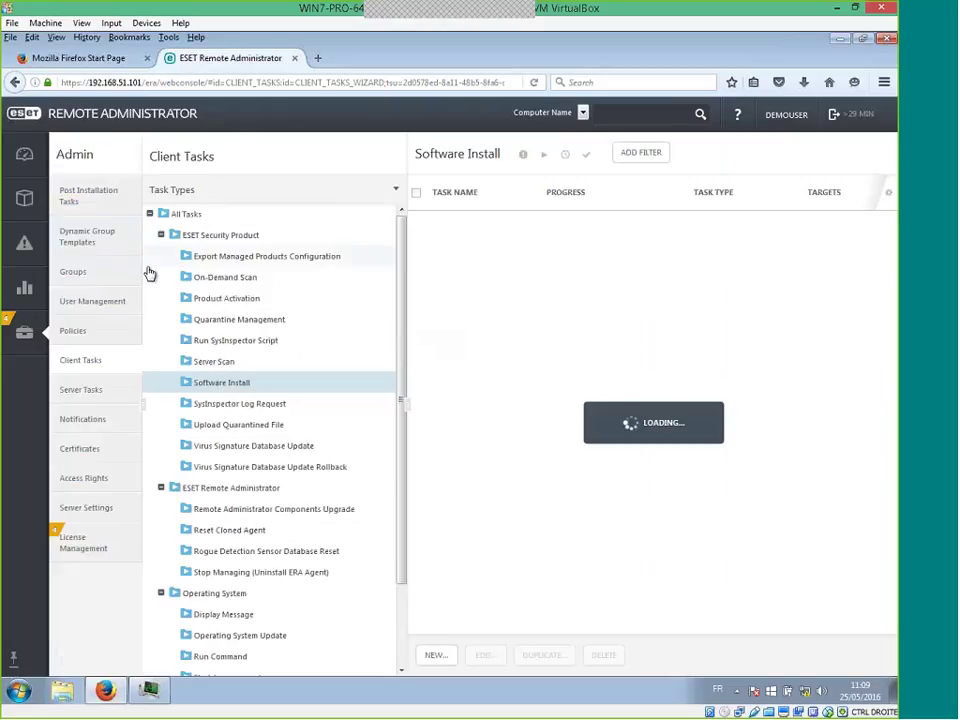
Start a new Product Activation client task and assign it the ESET Endpoint Security for Windows license expiring 2016 Jun 5
click(240, 308)
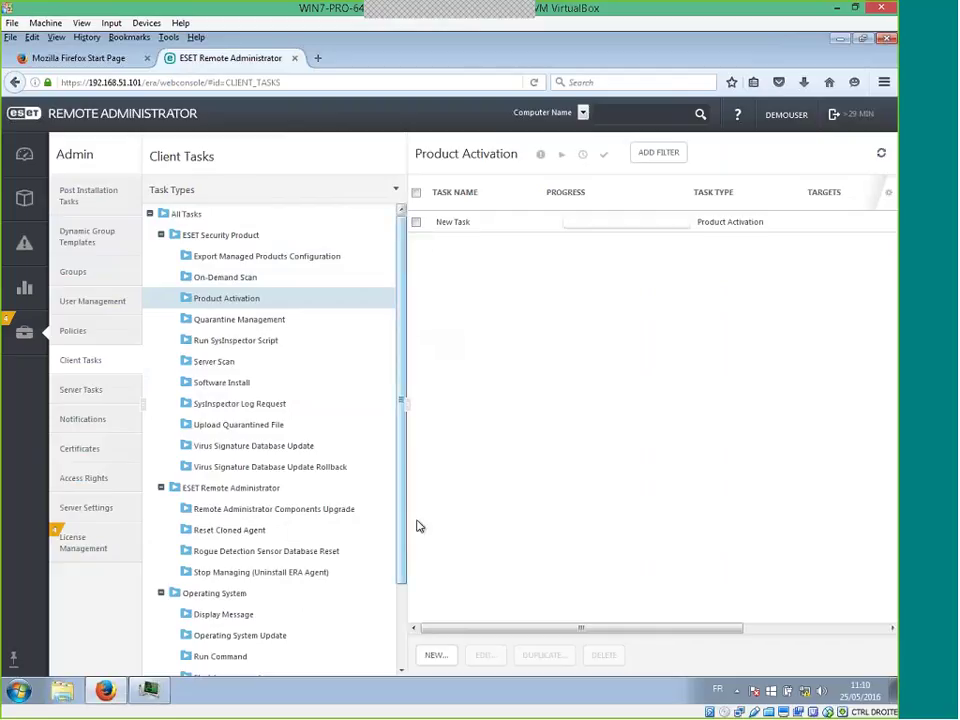
click(437, 655)
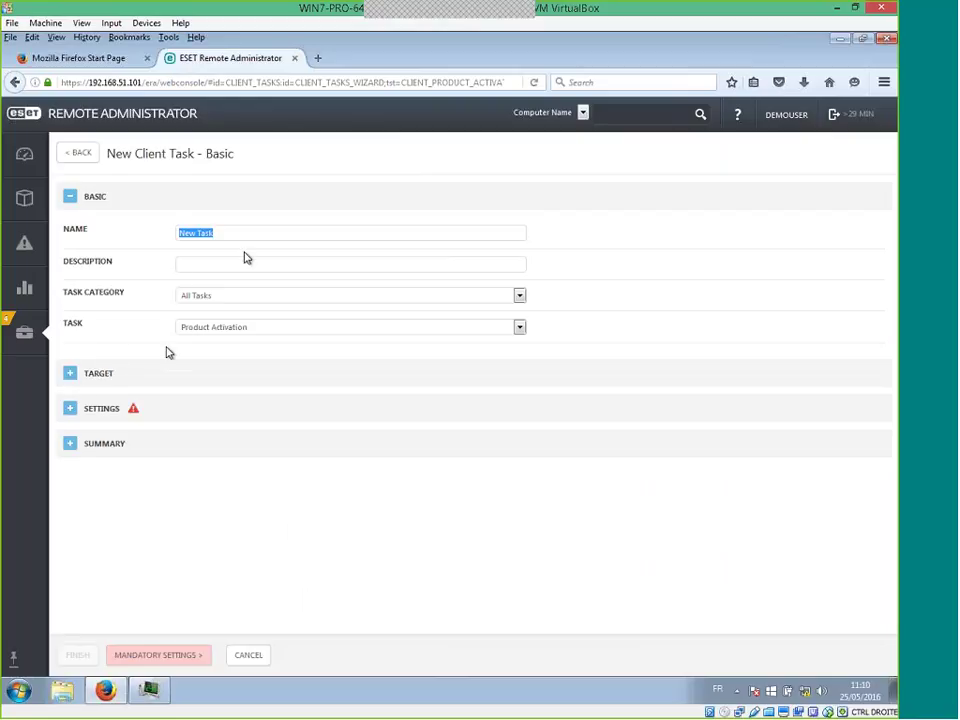
click(70, 408)
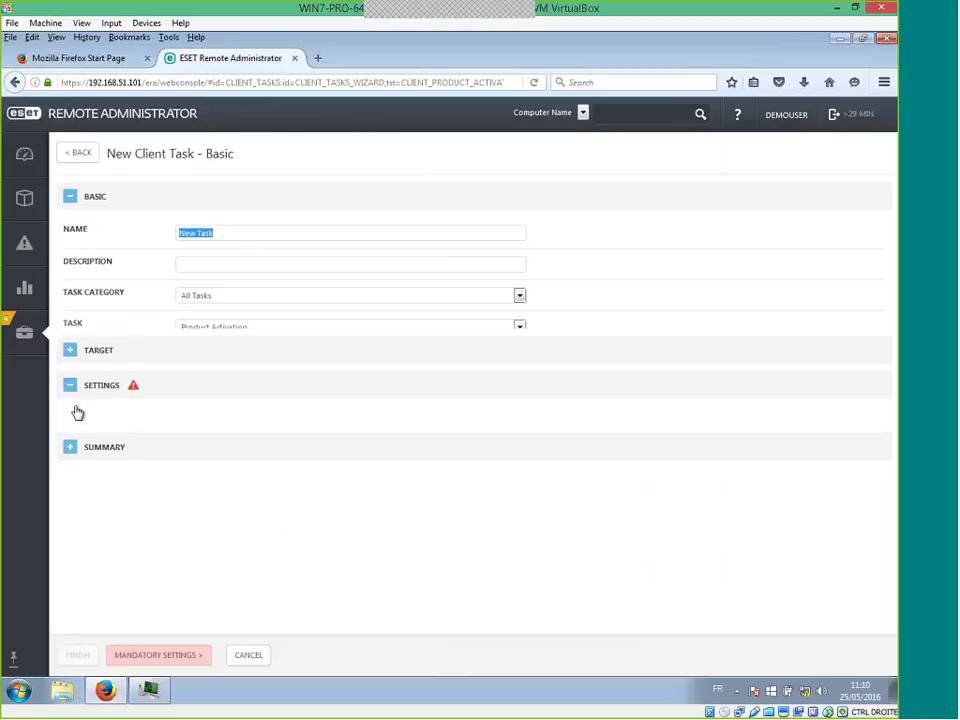
click(225, 343)
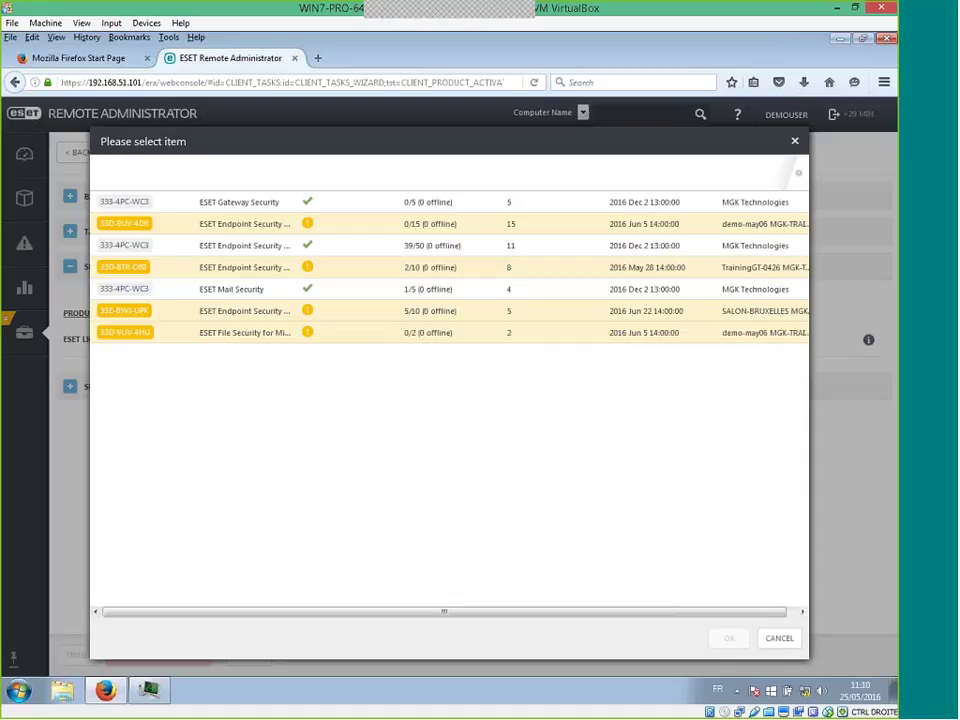
click(795, 142)
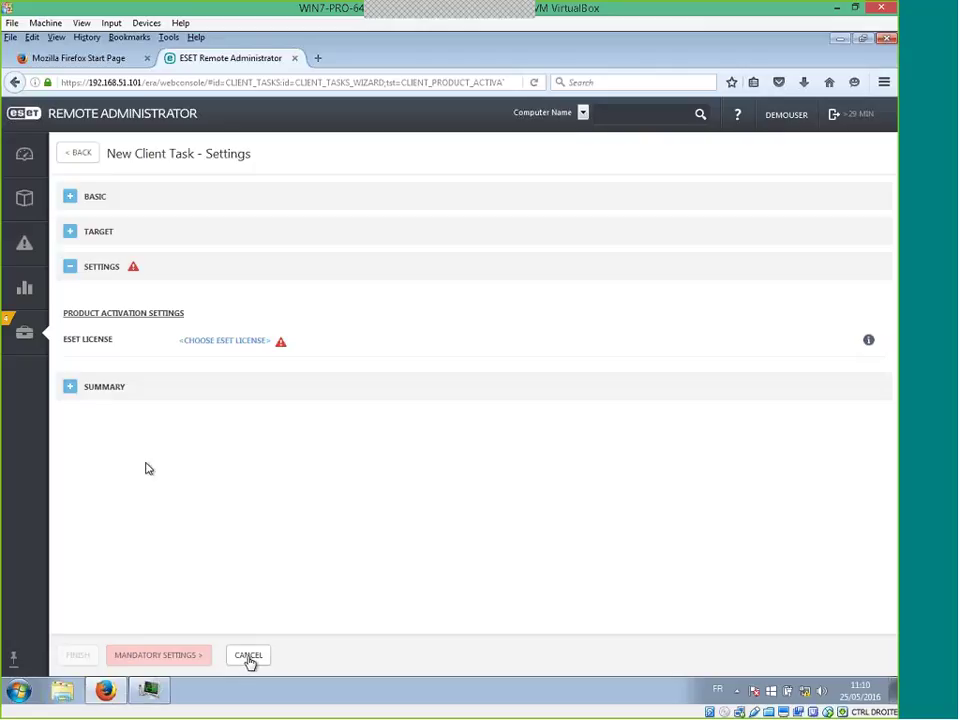
click(218, 340)
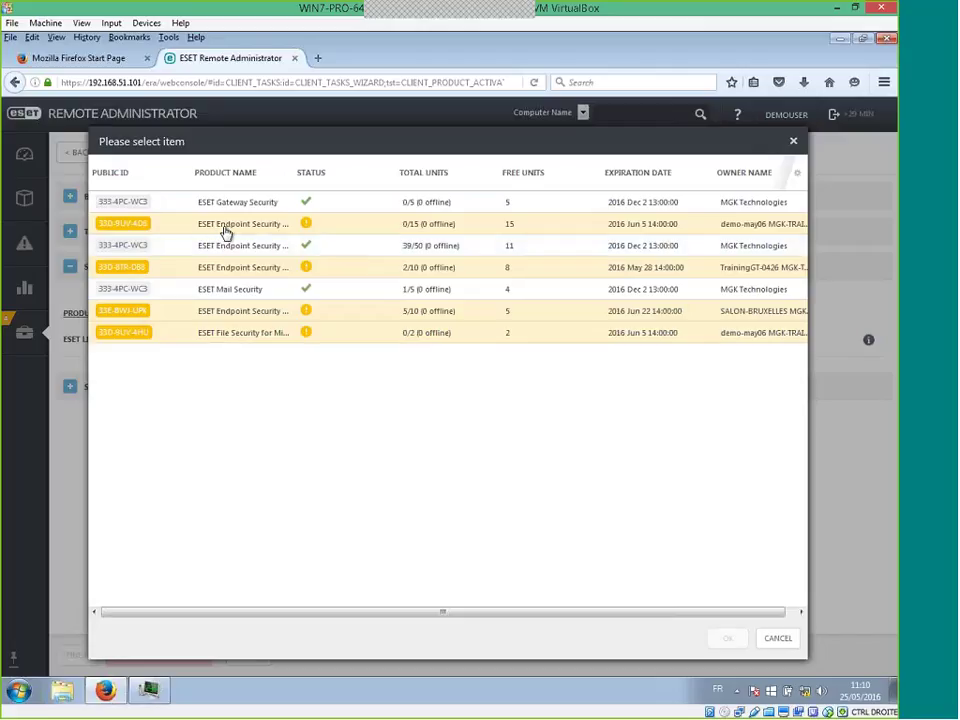
click(226, 232)
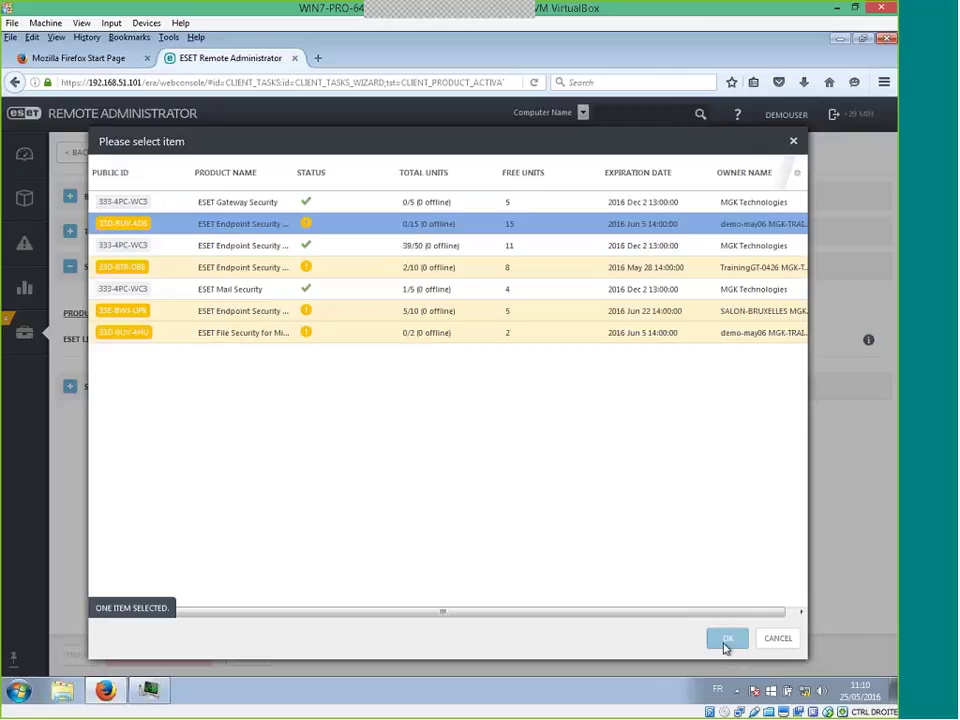
click(728, 640)
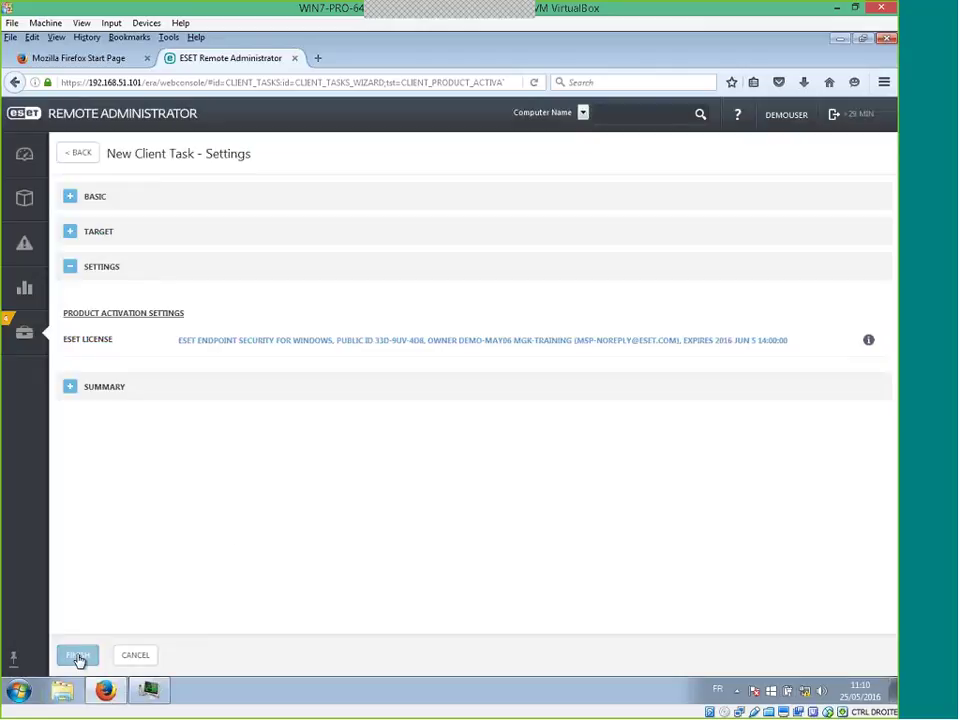
Name the product activation task "Activation EES" and finish creating it
click(66, 200)
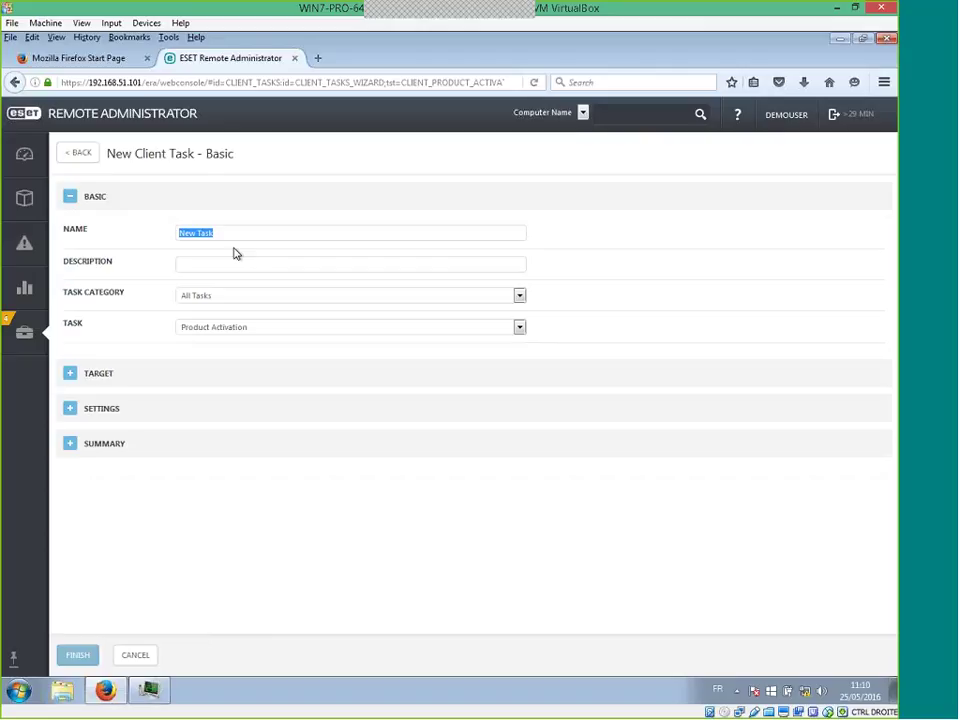
text(Activation EES)
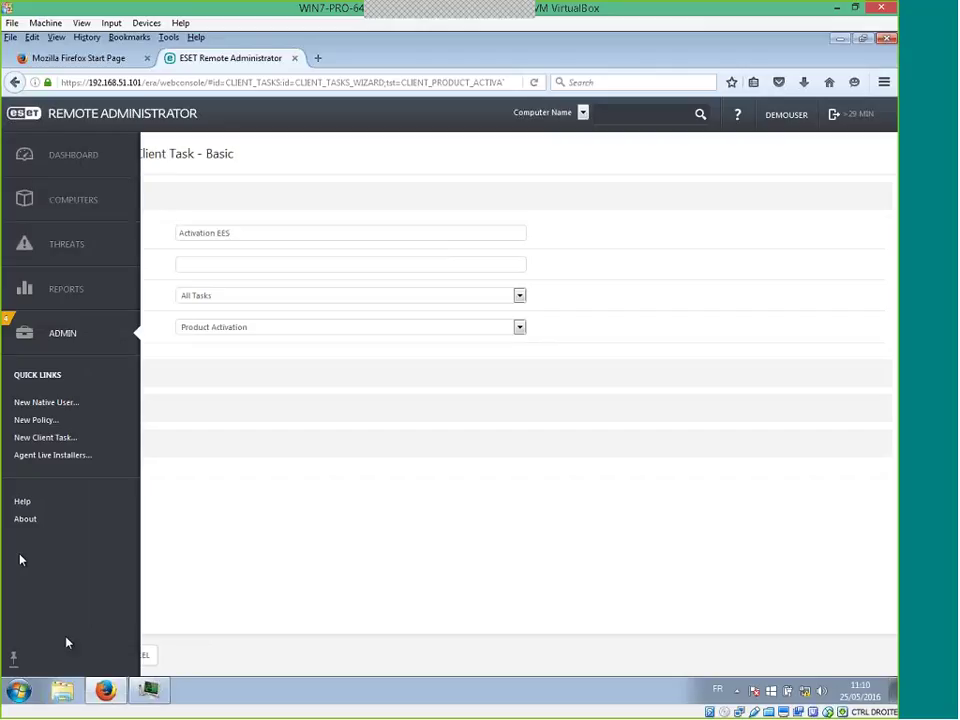
click(78, 654)
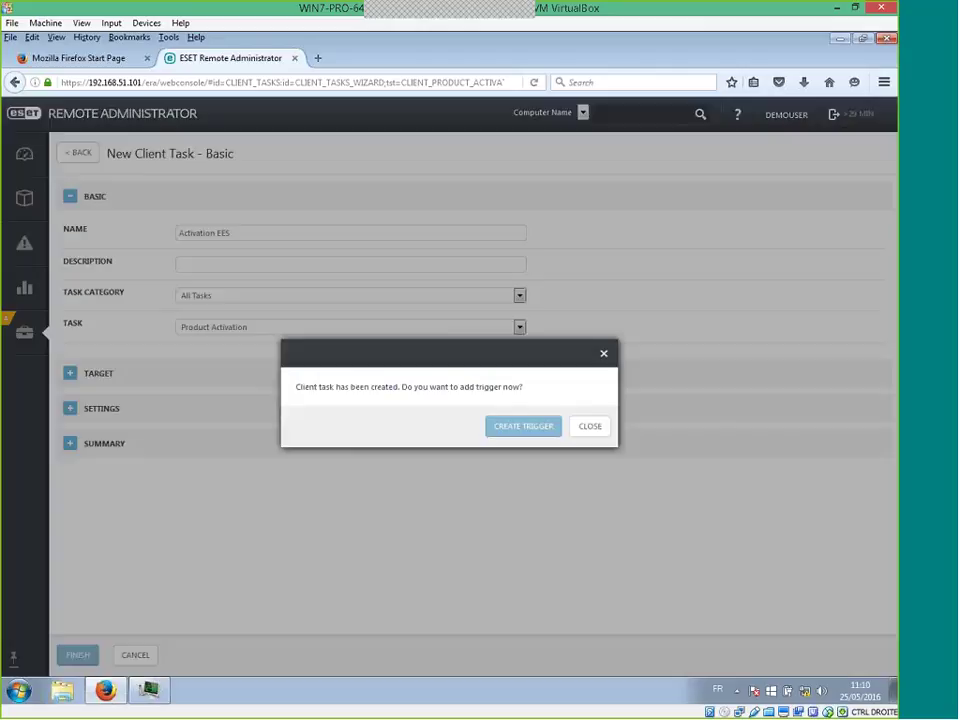
Create a trigger for the Activation EES task that targets the Lost & found static group
click(544, 431)
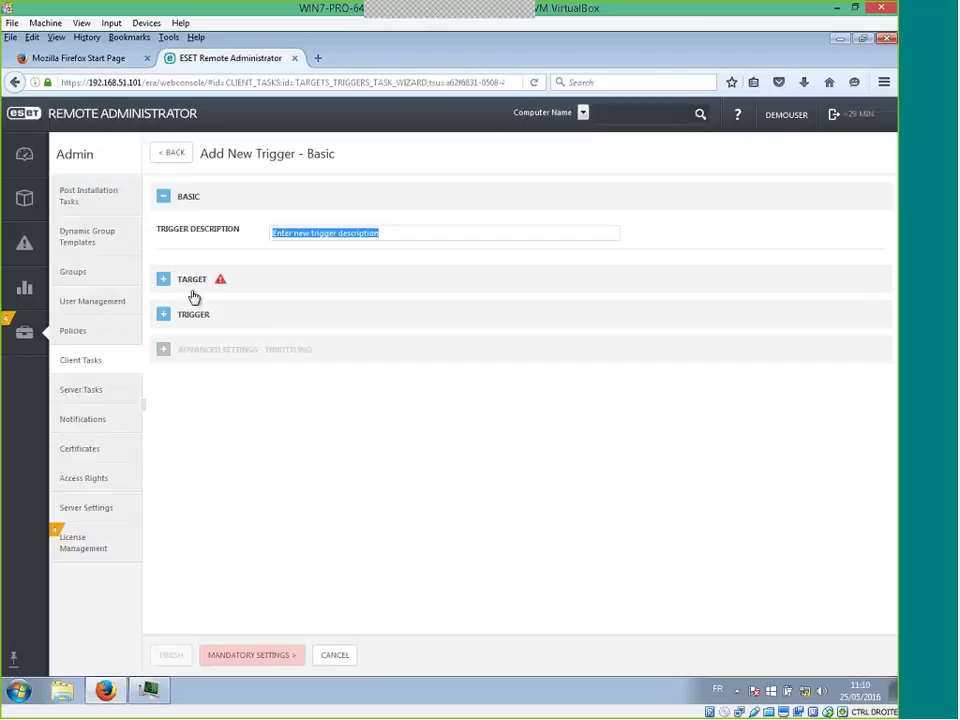
click(164, 280)
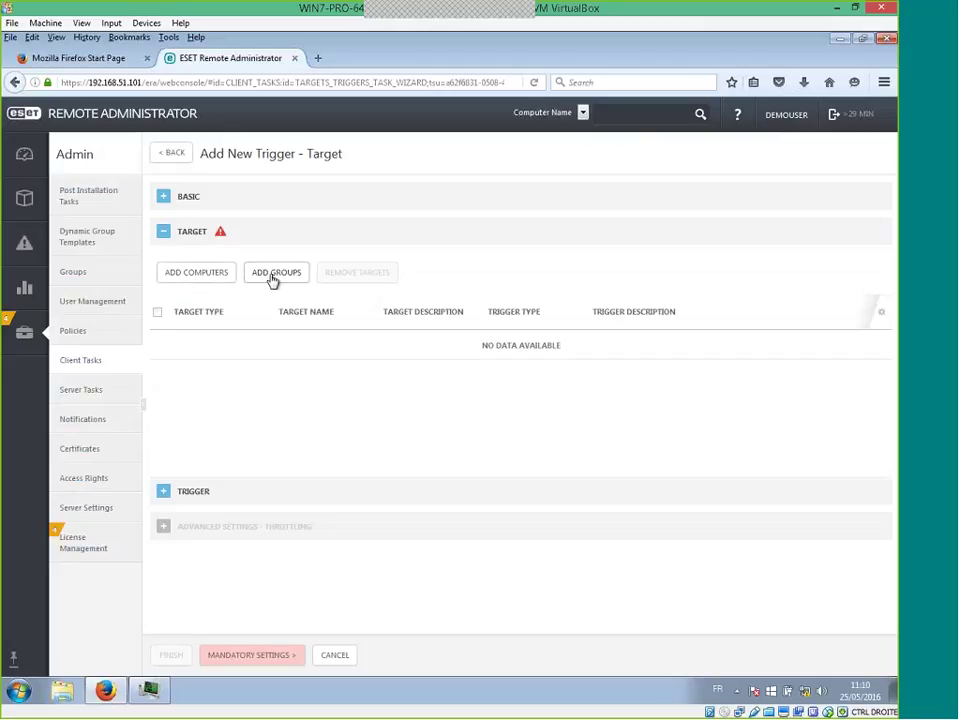
click(272, 278)
click(226, 279)
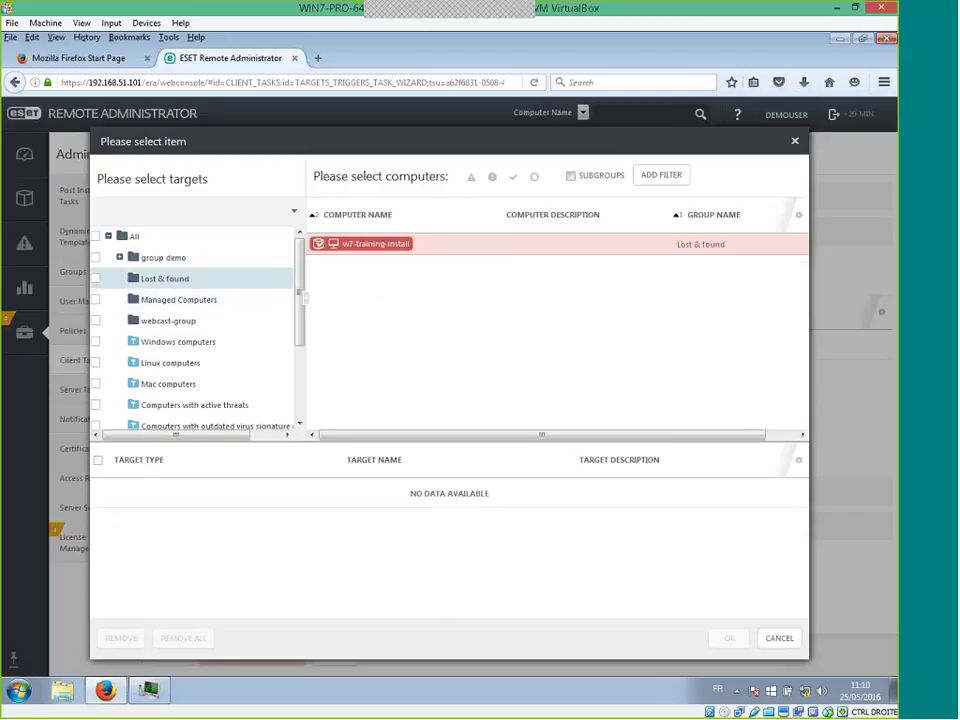
click(97, 278)
click(730, 640)
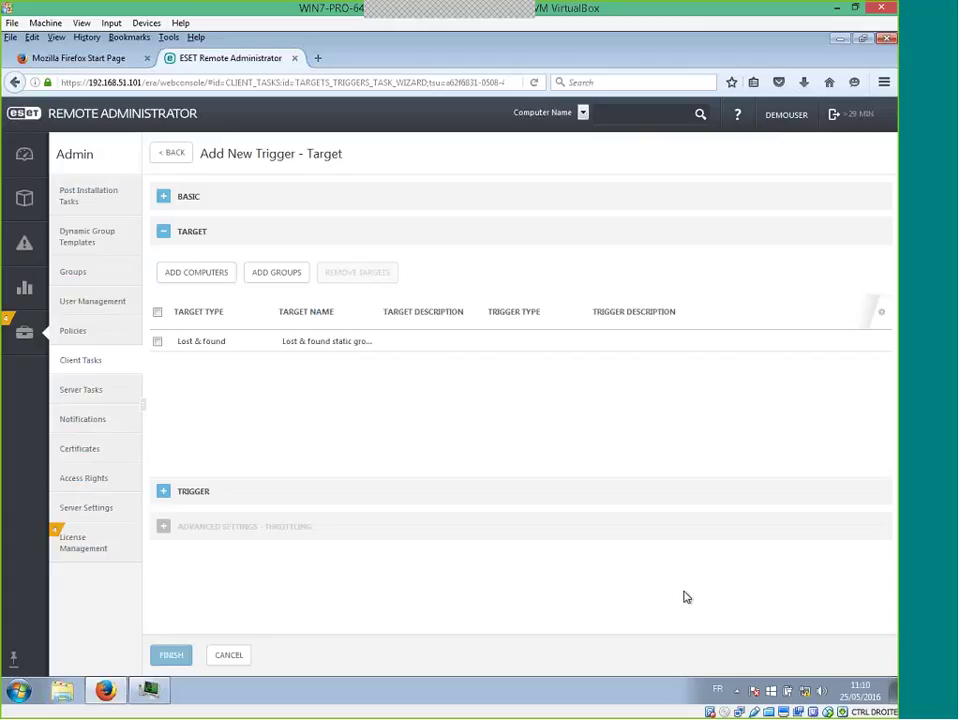
click(178, 656)
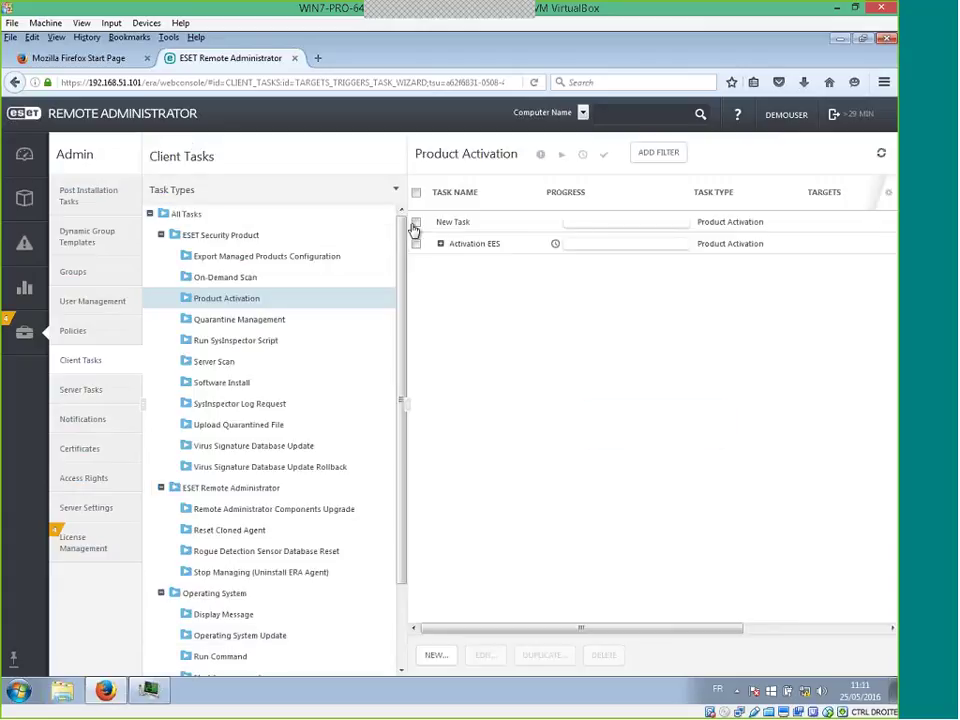
Delete the leftover "New Task" entry from the Product Activation client tasks
click(416, 222)
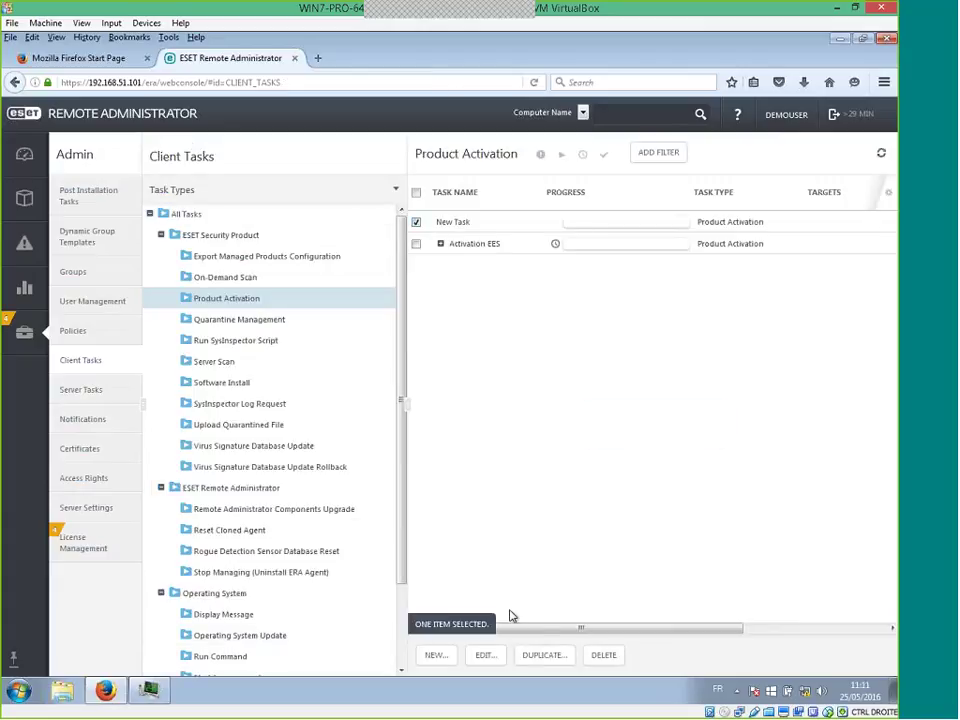
click(605, 656)
click(531, 430)
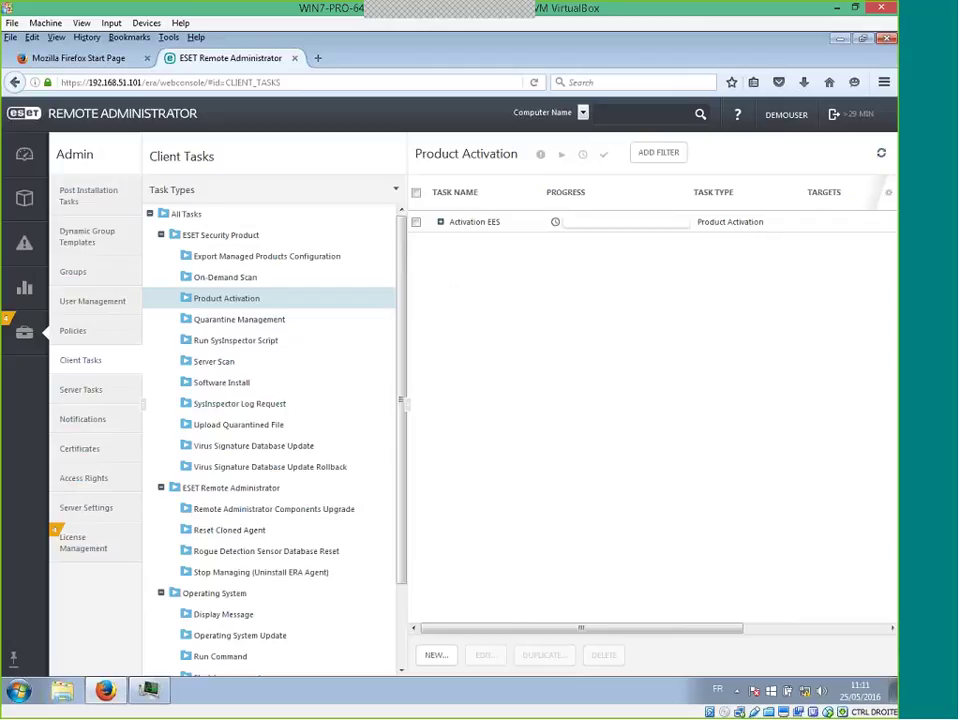
Check the Endpoint Security protection status on the client virtual machine and return to the web console
mouse_move(25, 199)
key(alt+Tab)
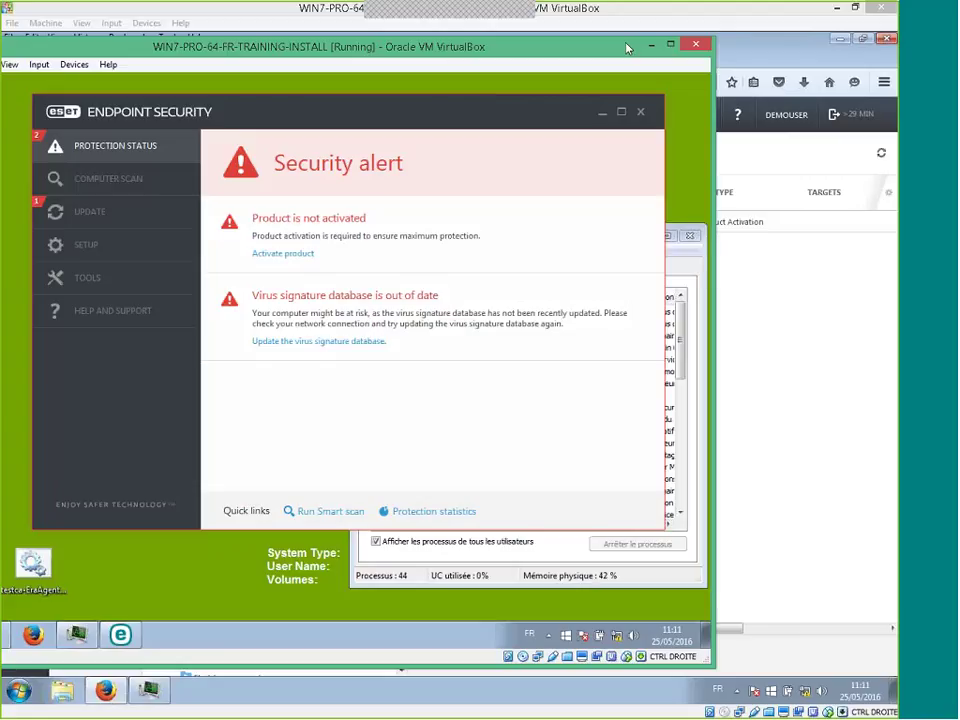
click(772, 57)
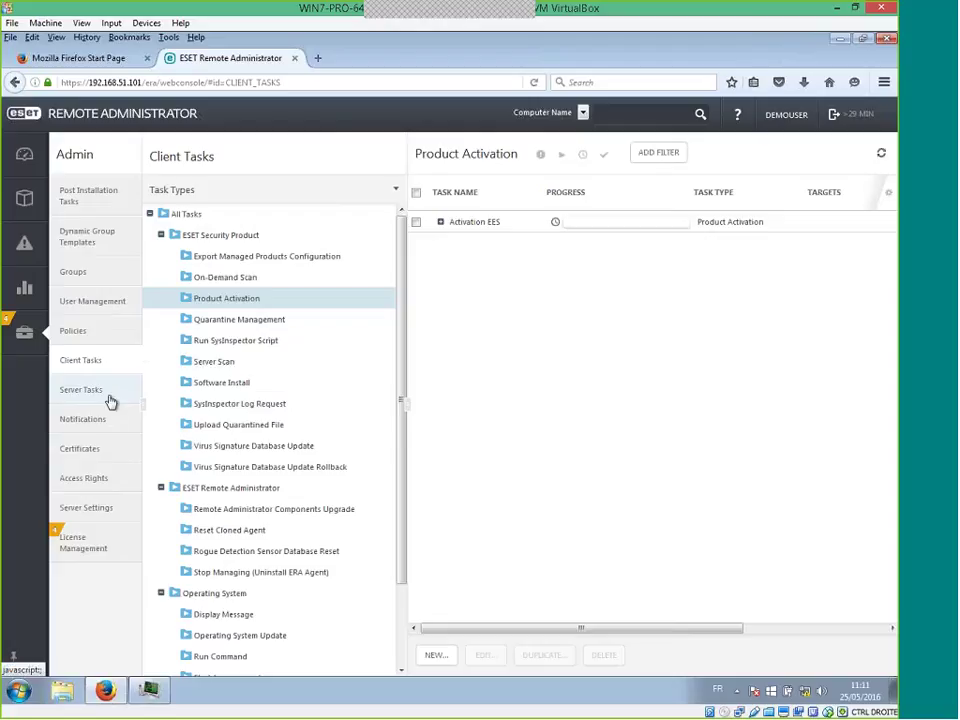
View the Policies list in the Admin section and show the actions available for policies
click(90, 334)
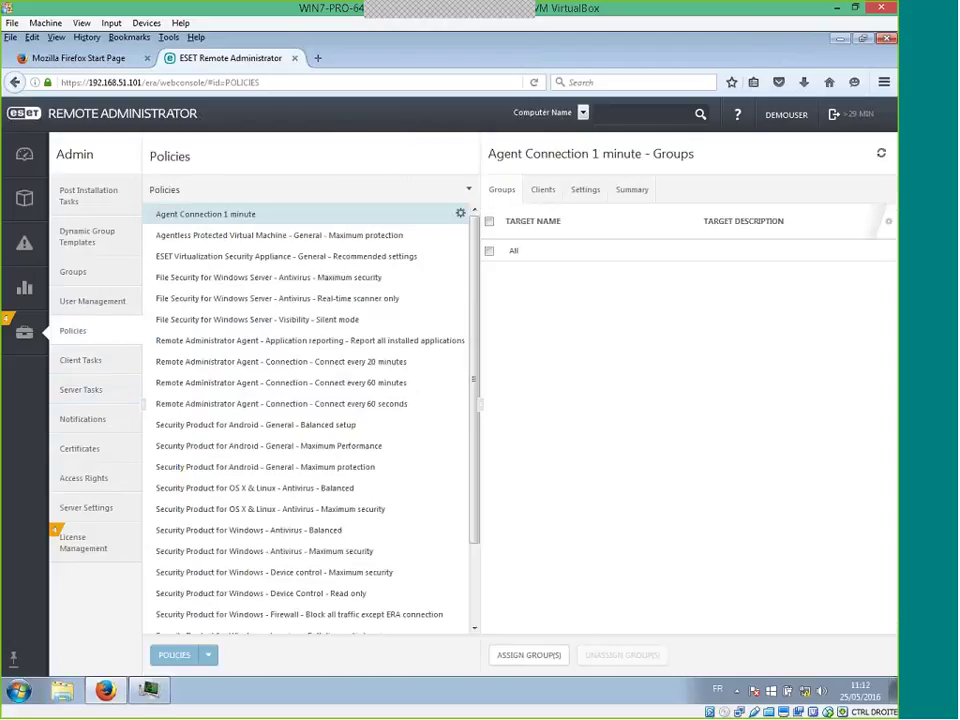
click(208, 655)
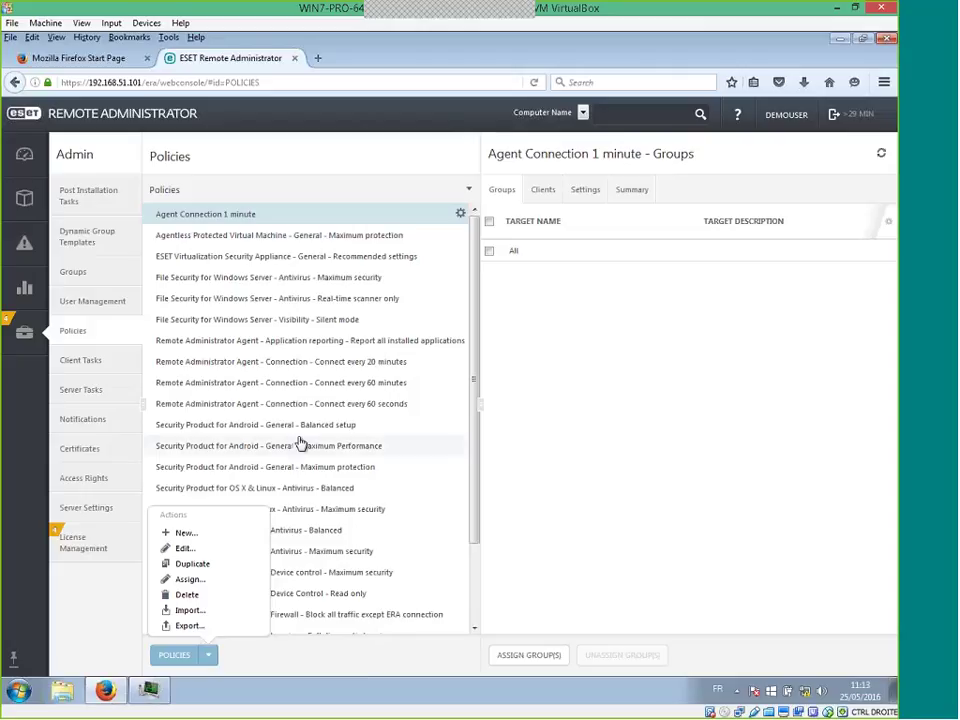
View the computers in Lost & found, recheck the client's Endpoint Security status, and return to the web console
click(11, 200)
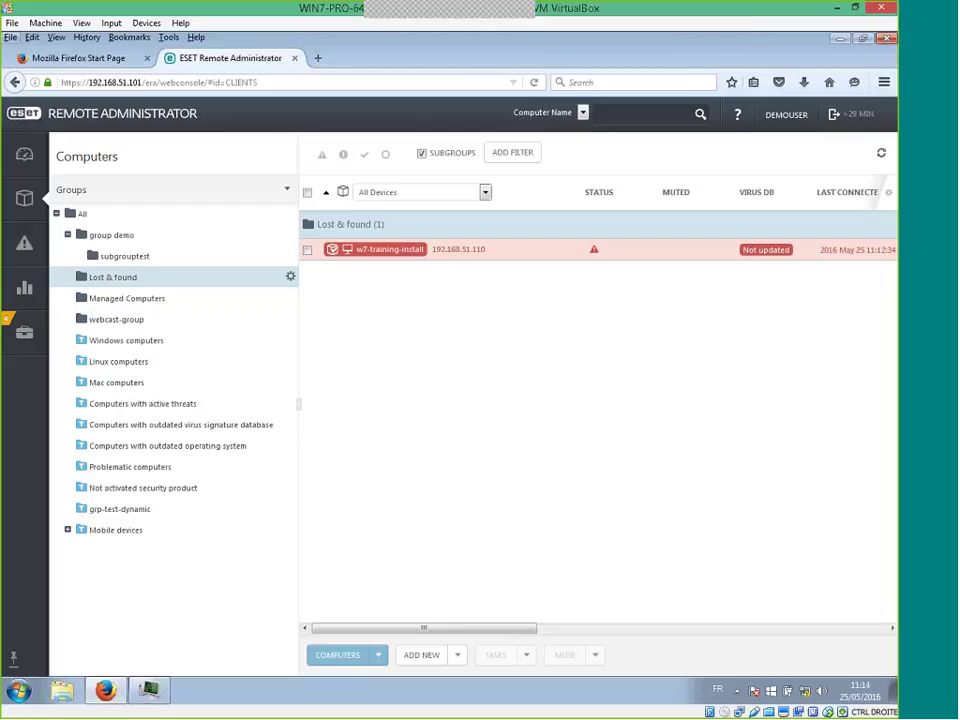
key(alt+Tab)
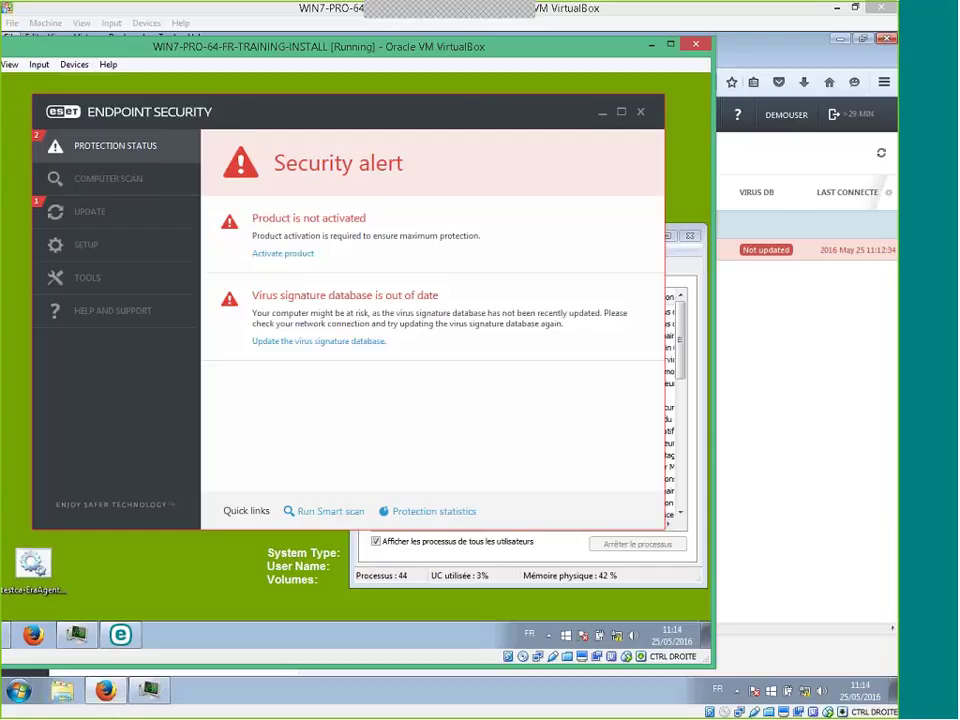
click(740, 360)
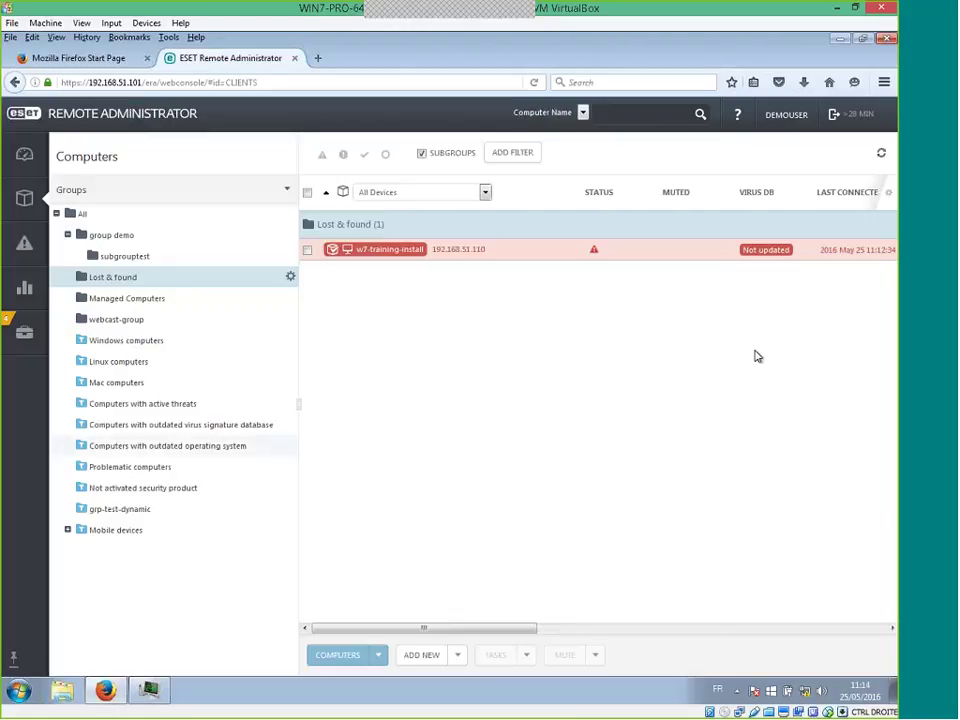
Go back to the Product Activation client tasks in the Admin section and check the progress of Activation EES
click(44, 335)
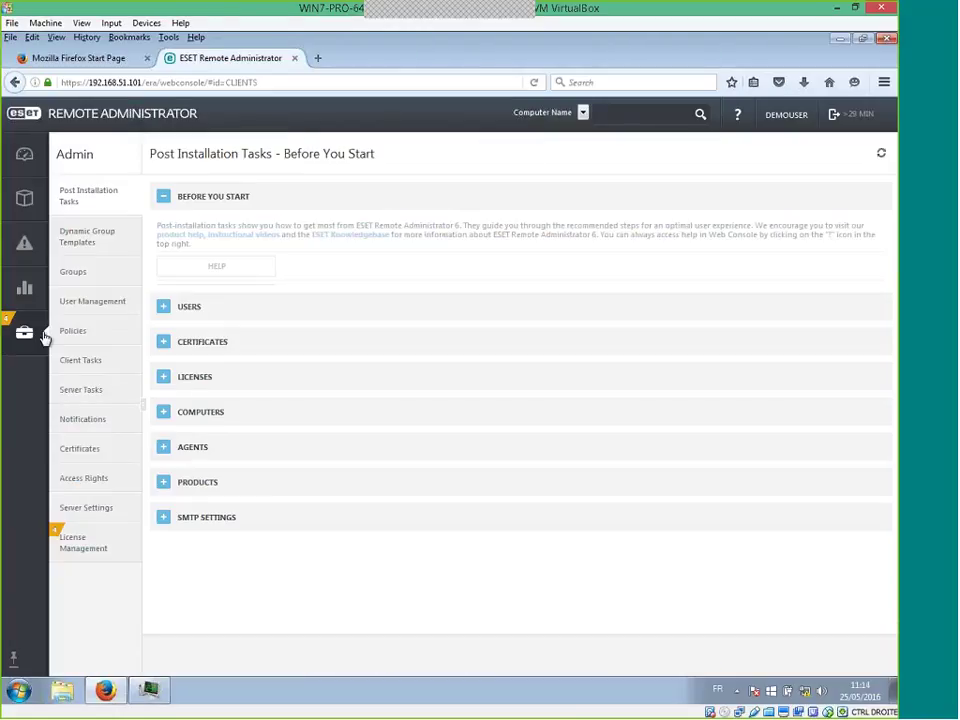
click(90, 390)
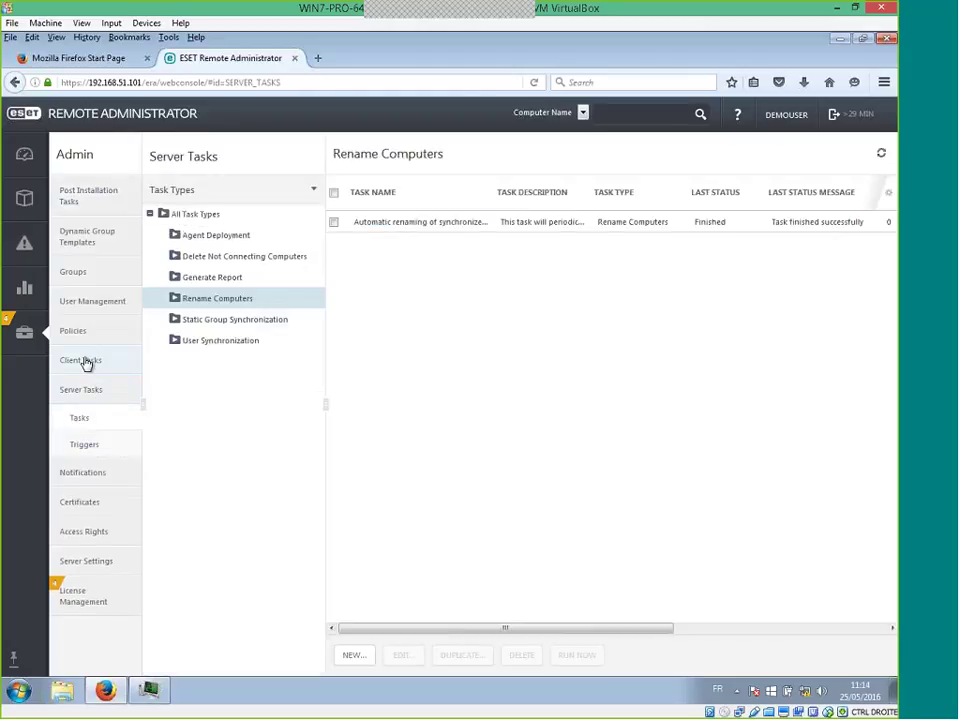
click(86, 362)
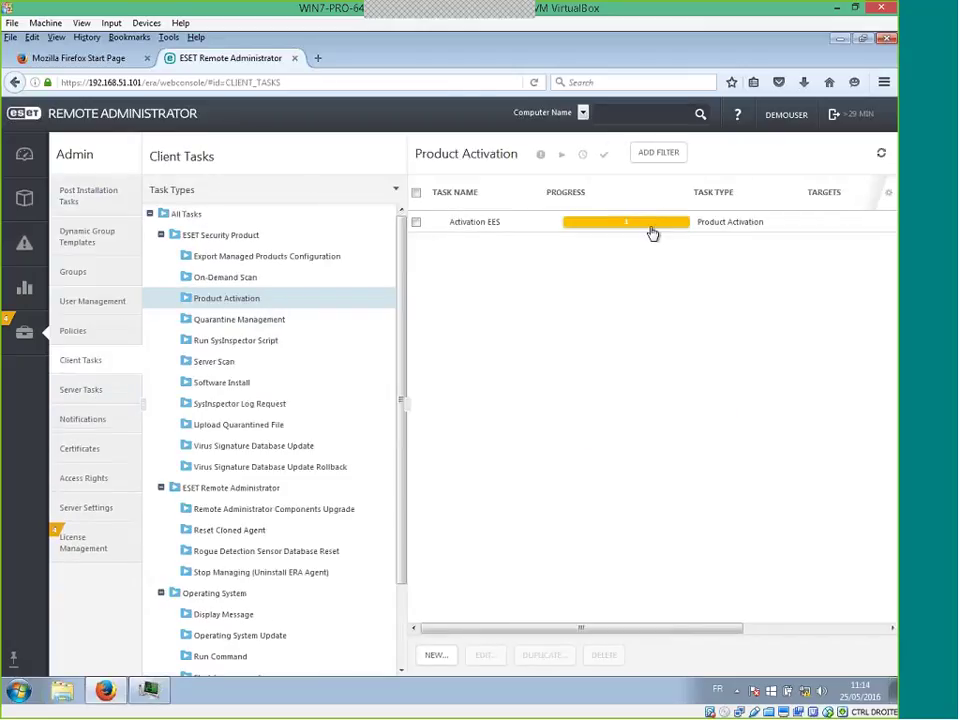
mouse_move(649, 231)
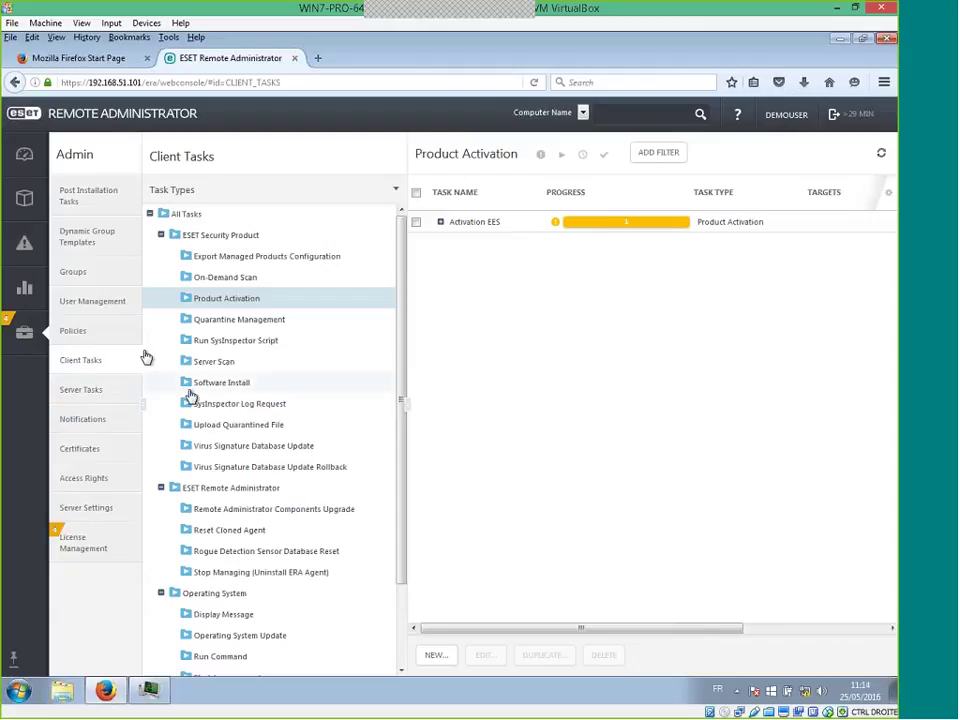
Open the Reports section and look through the report templates in the Computers category
click(25, 292)
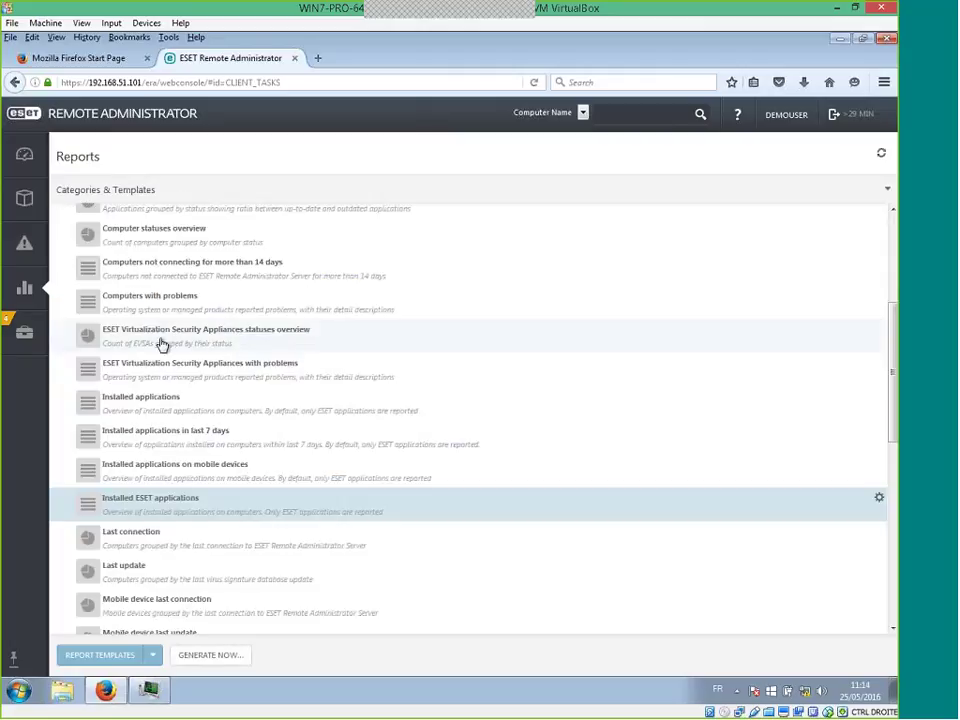
scroll(245, 370, up, 2)
scroll(252, 370, up, 3)
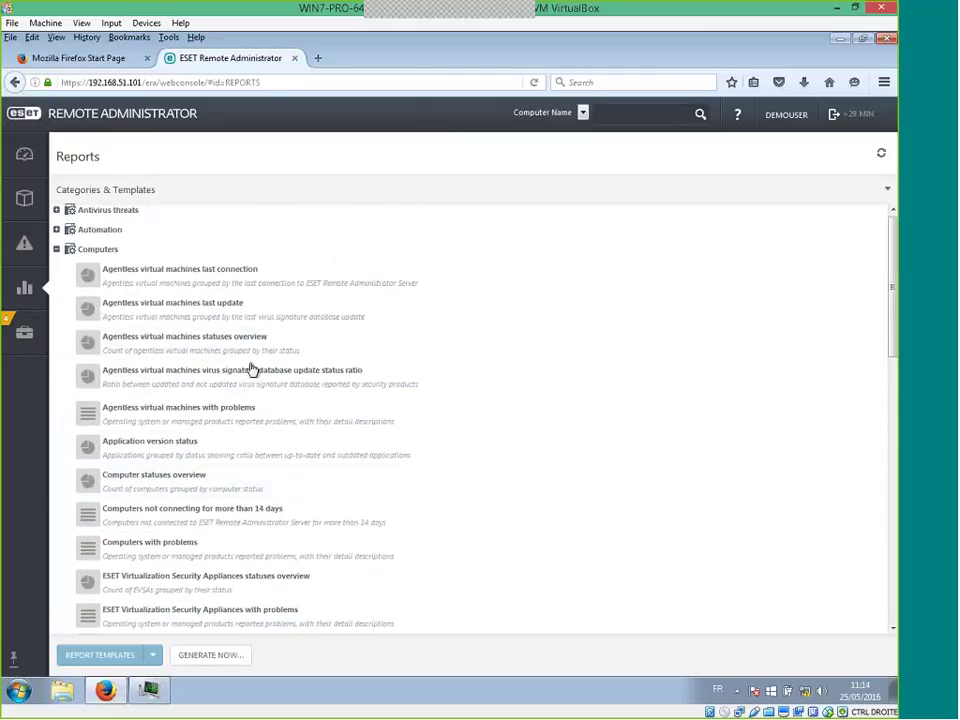
click(56, 252)
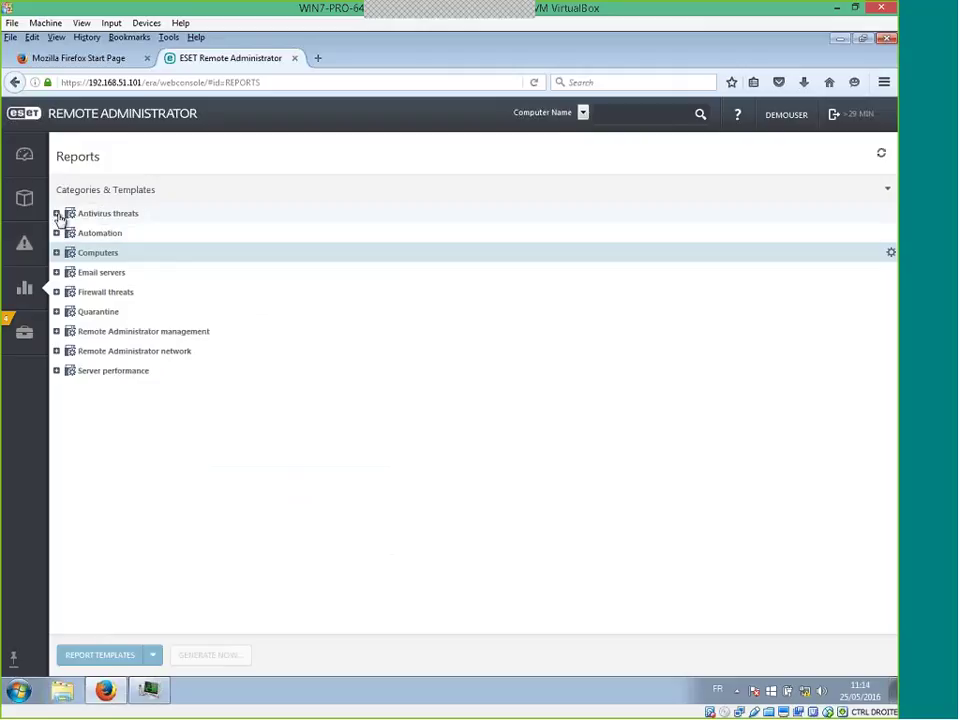
click(56, 252)
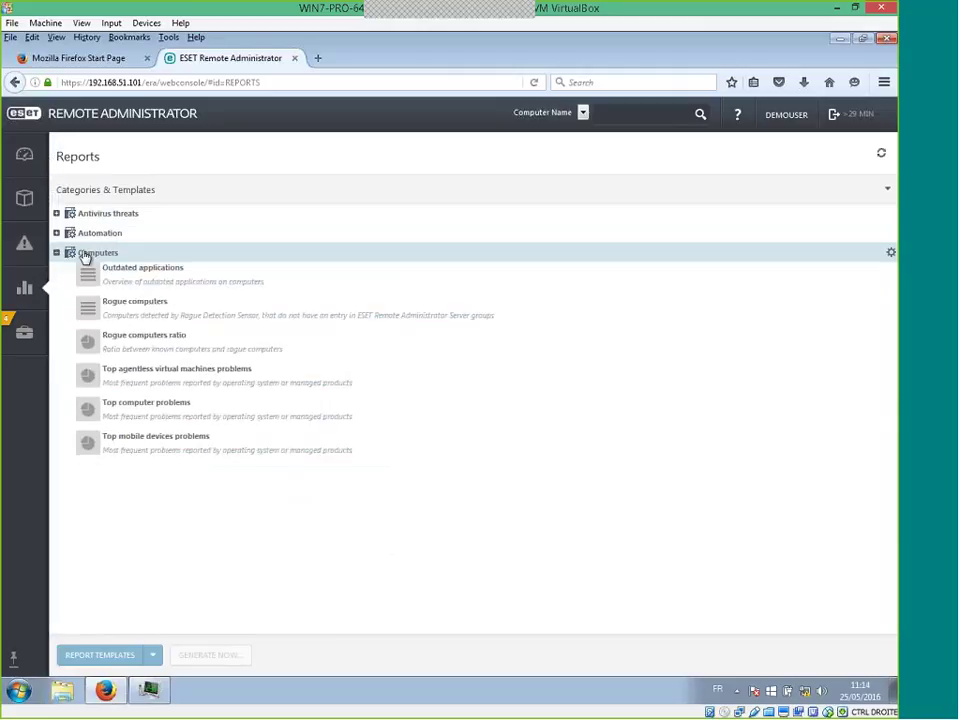
scroll(195, 345, down, 10)
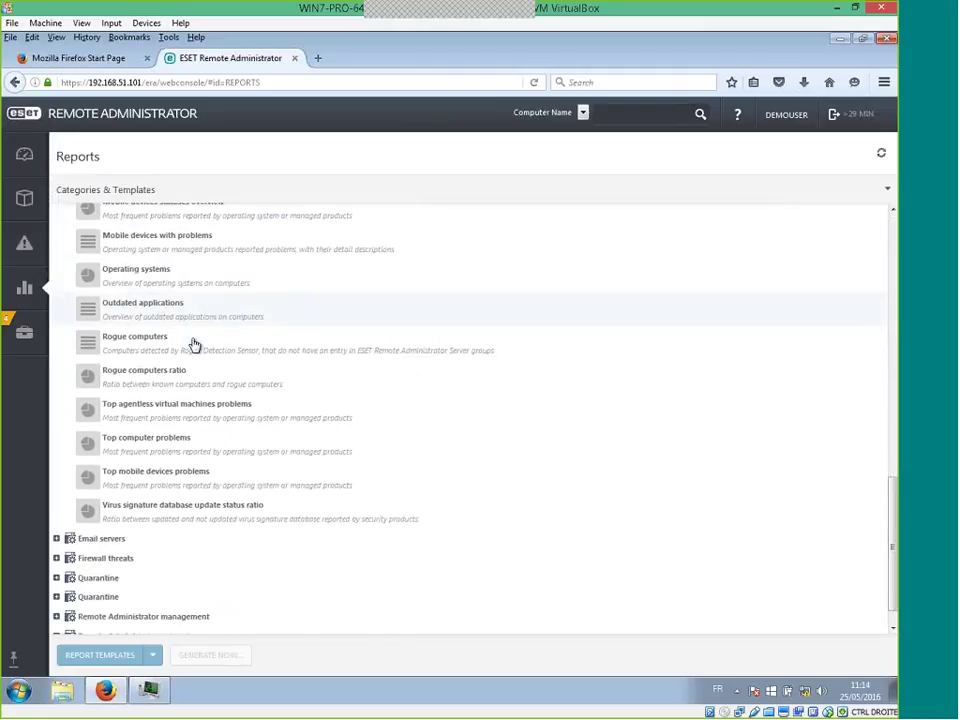
scroll(190, 338, up, 10)
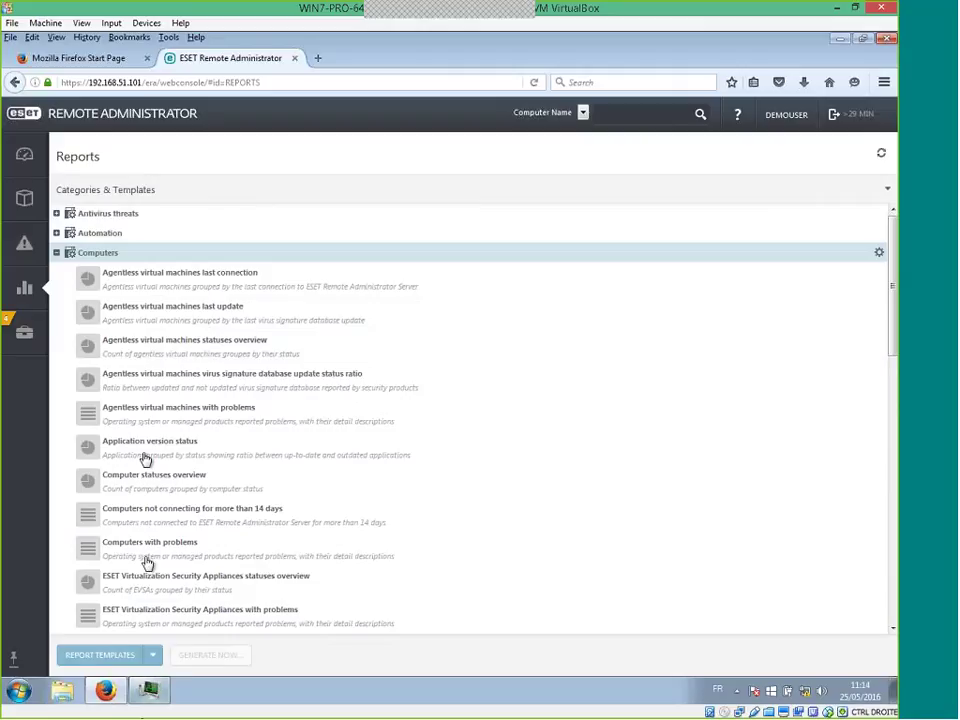
Show the actions available for the Computers category and the Agentless virtual machines statuses overview template, leaving the category collapsed
click(153, 658)
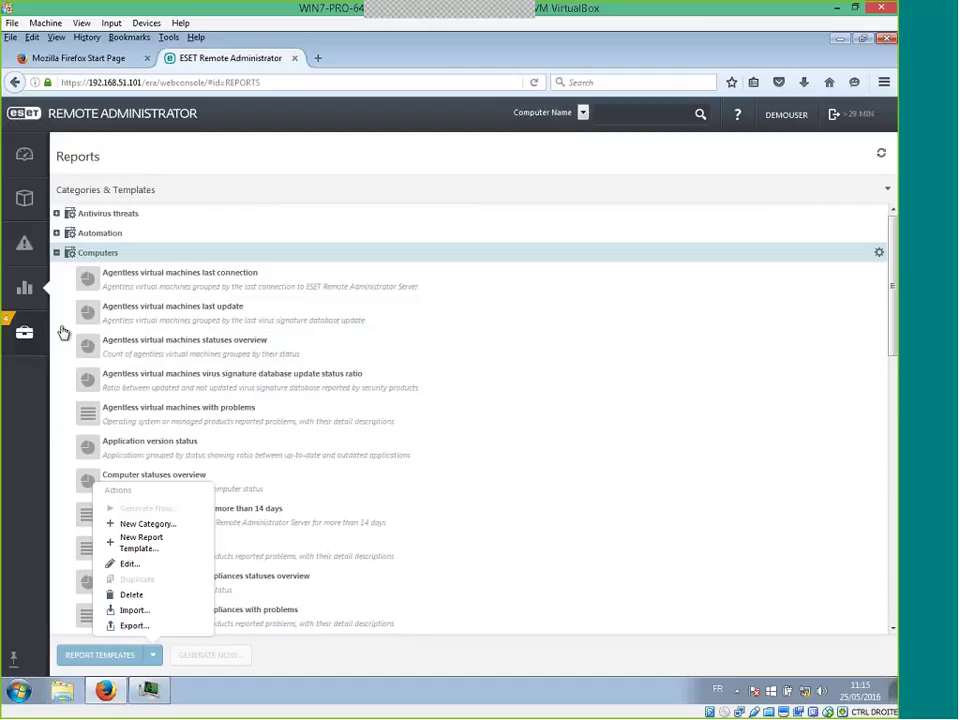
click(146, 343)
click(155, 654)
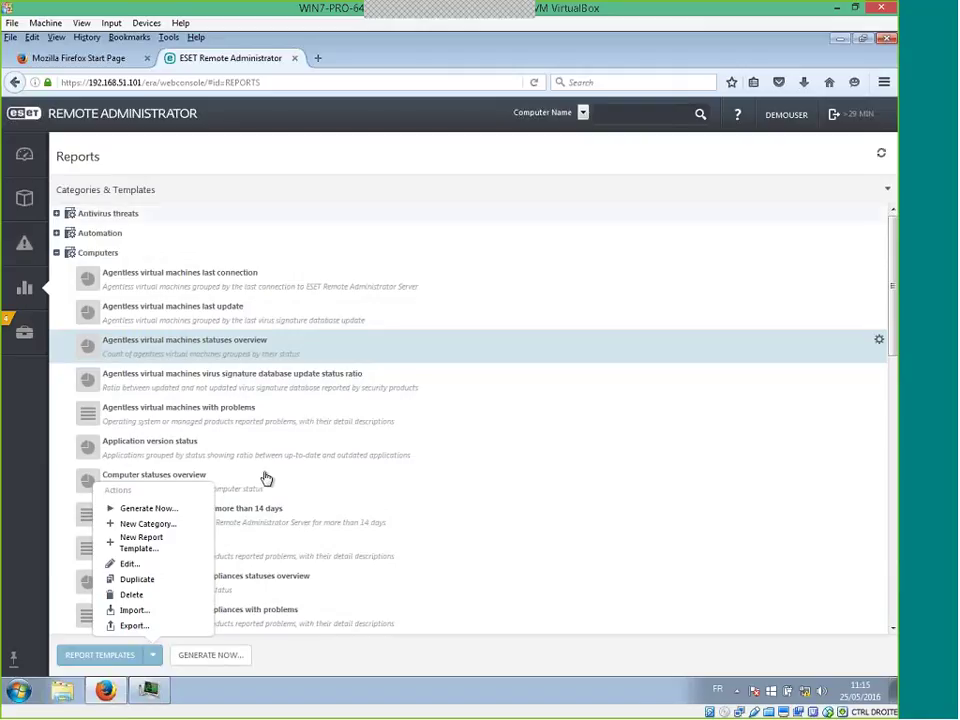
click(597, 155)
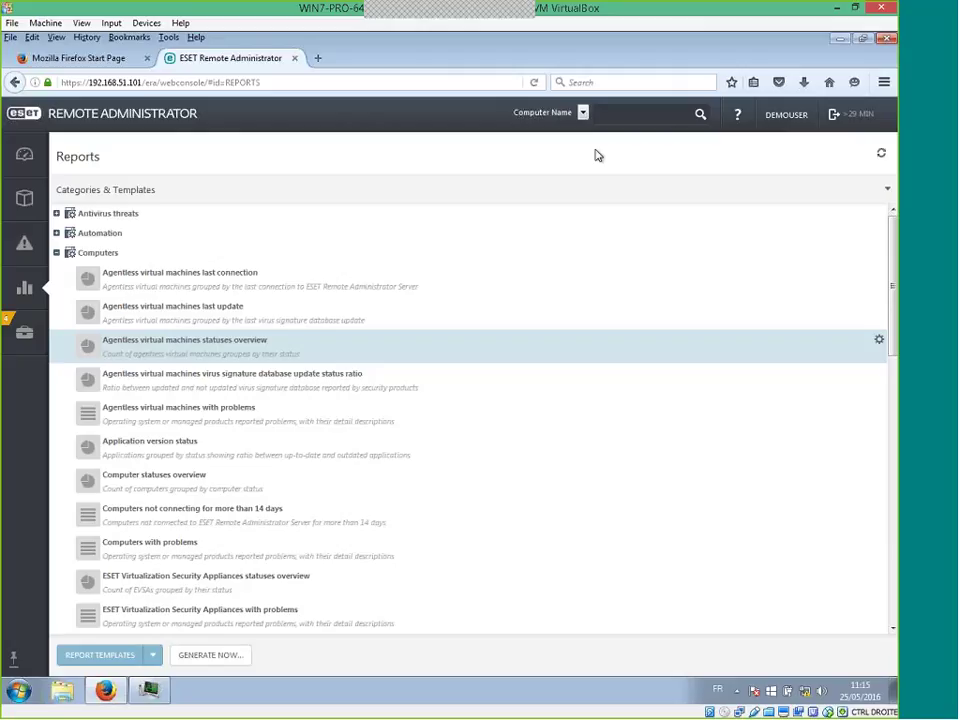
click(57, 255)
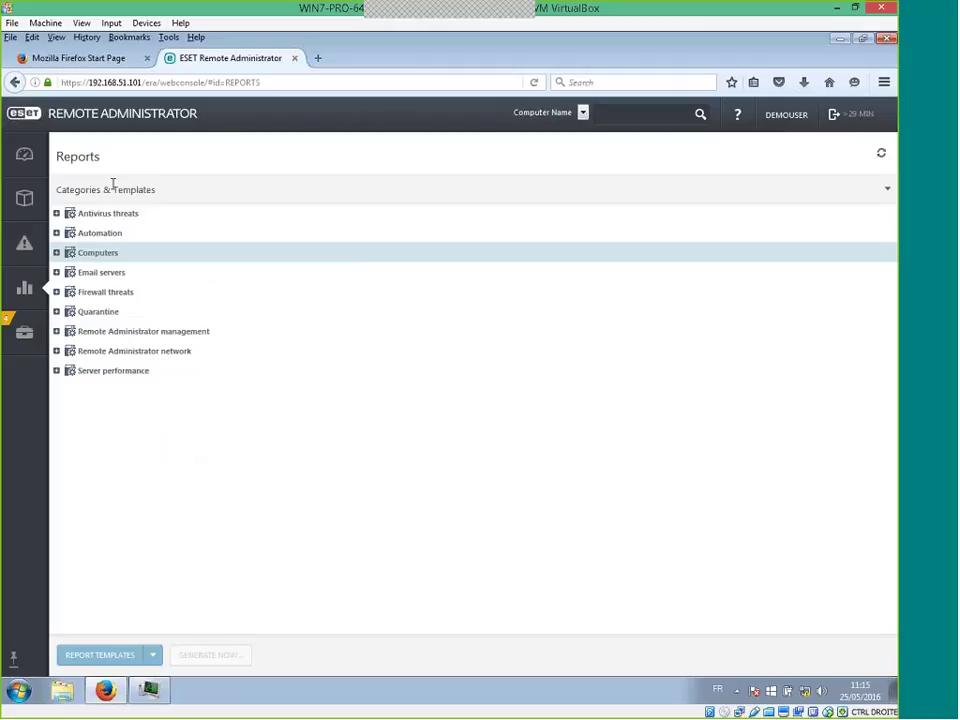
Glance at the Admin and Reports sections, and view Dashboard (4) in the Dashboard section
click(24, 332)
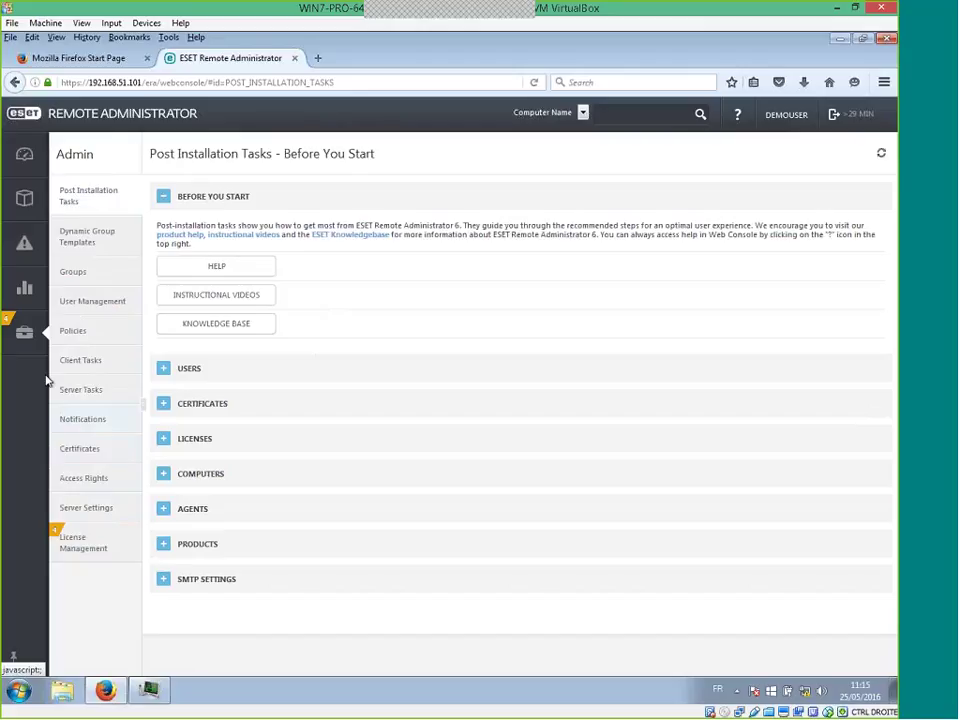
click(21, 288)
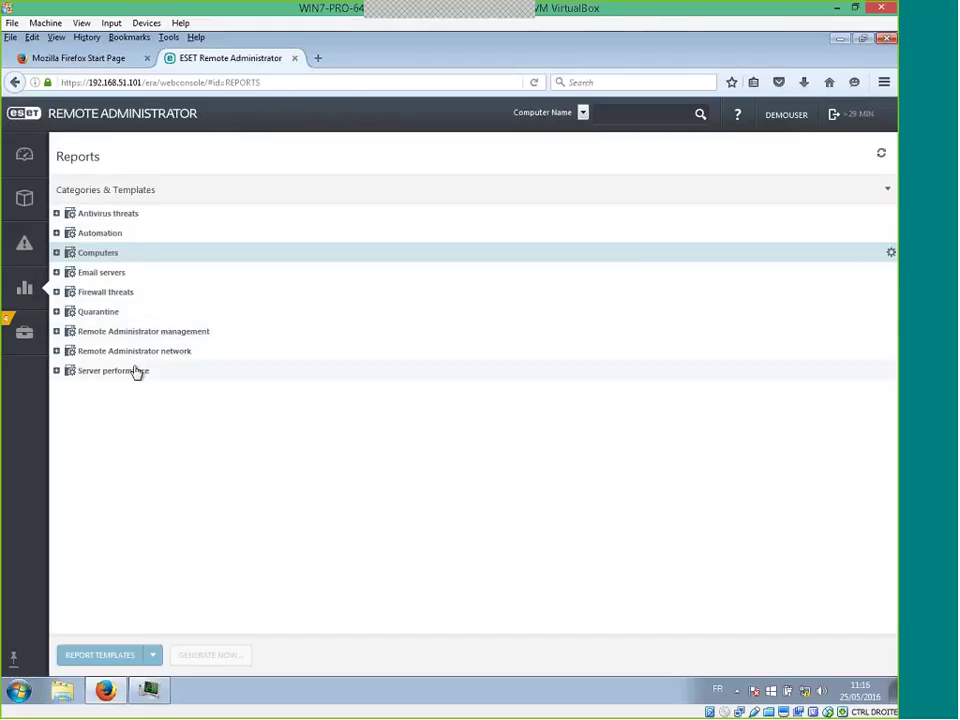
click(51, 160)
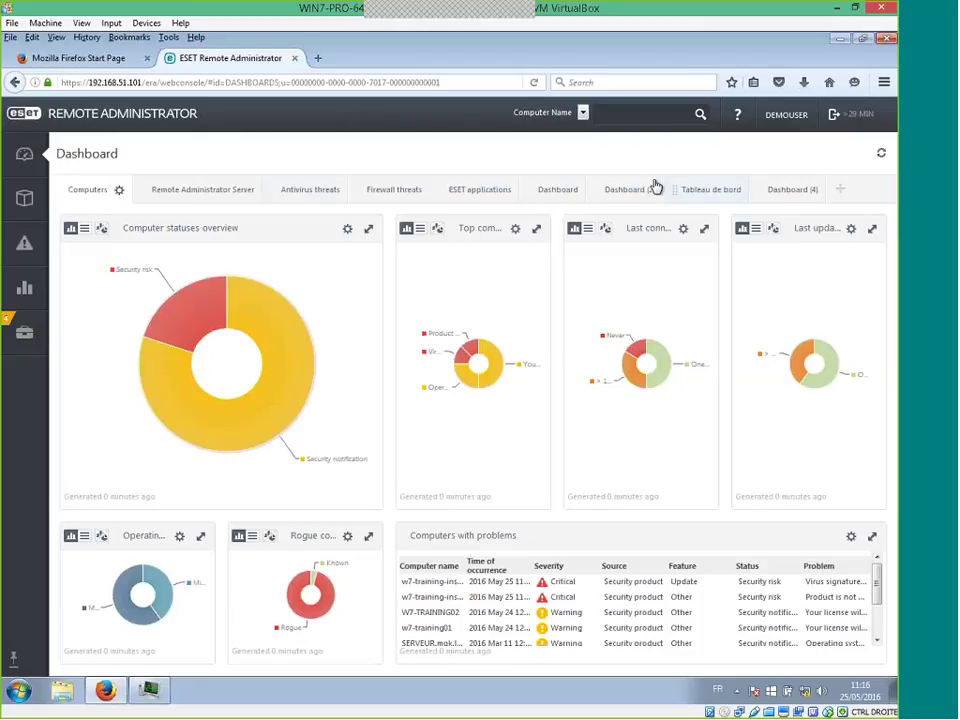
click(793, 186)
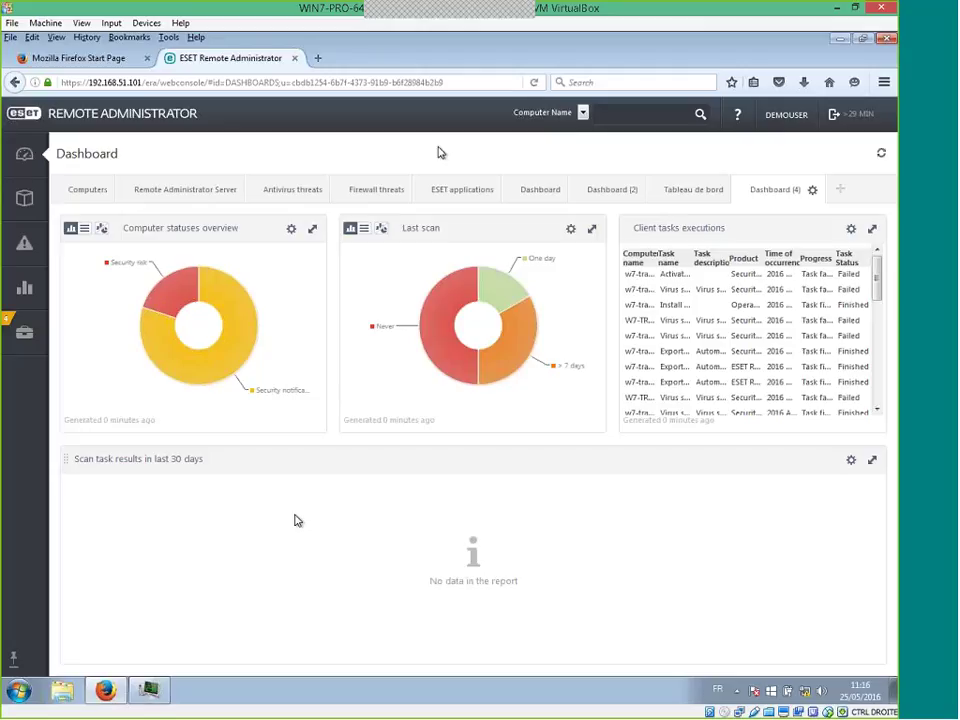
Add the Computer statuses overview report to the empty slot below High severity scans on the Tableau de bord dashboard
click(666, 192)
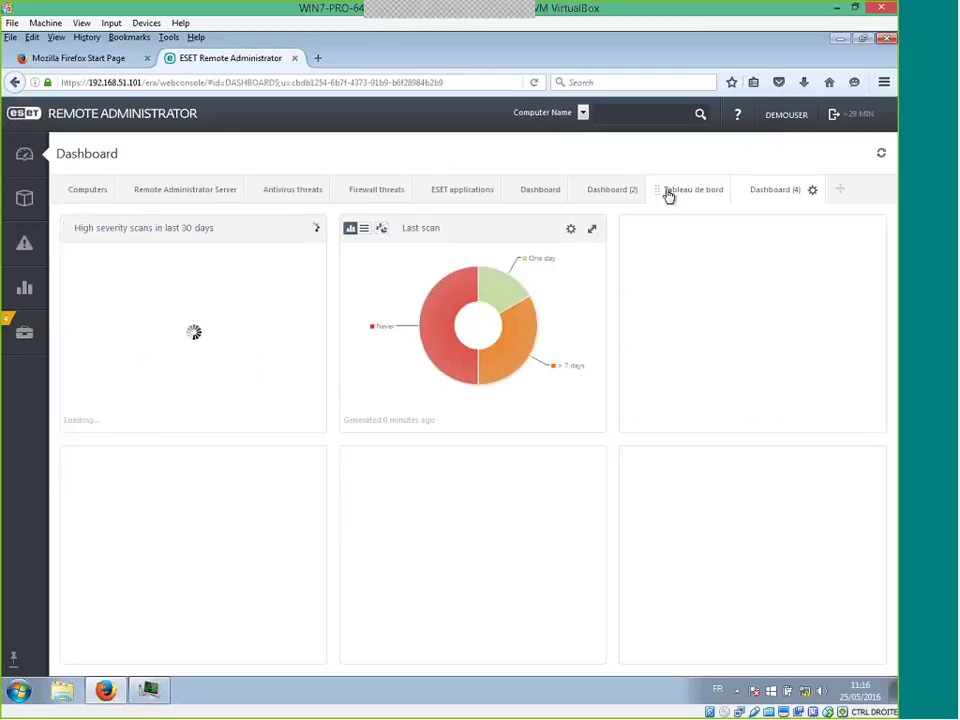
click(222, 551)
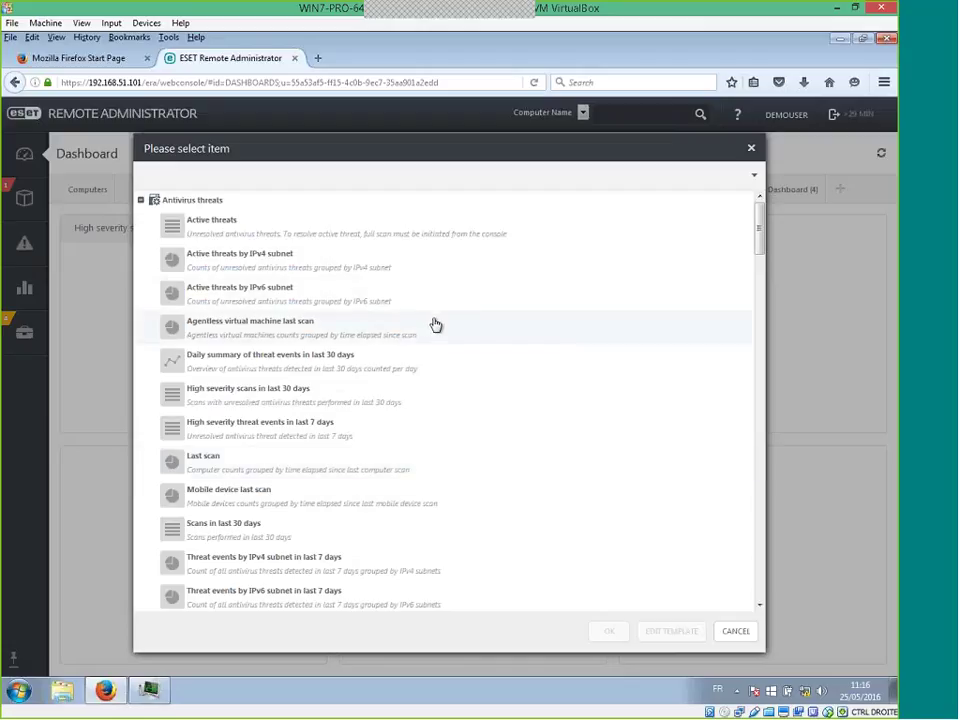
click(142, 201)
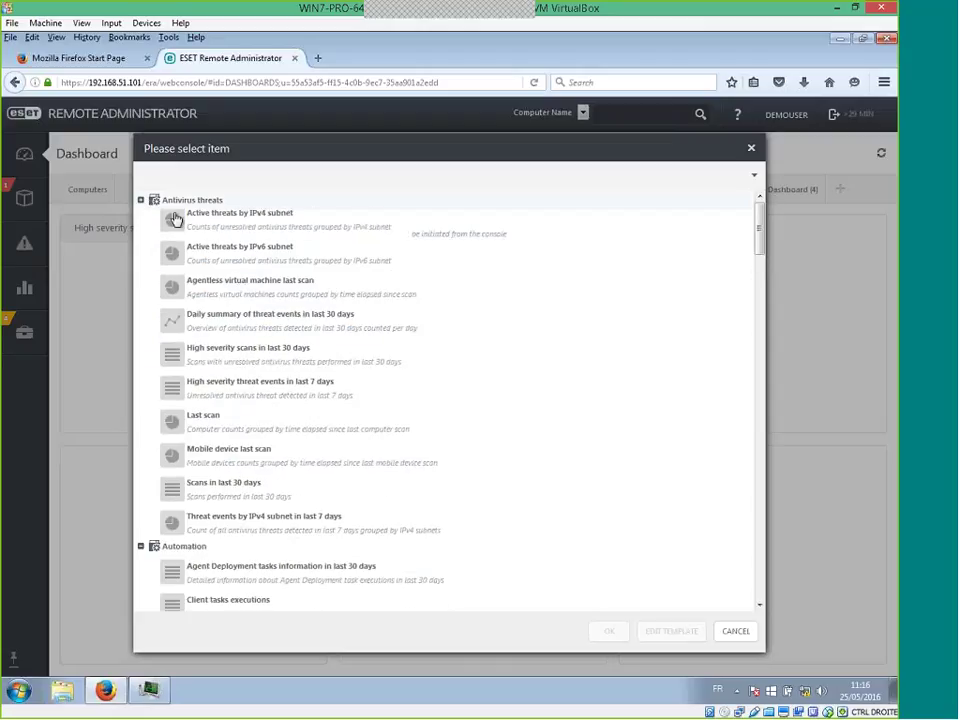
click(142, 220)
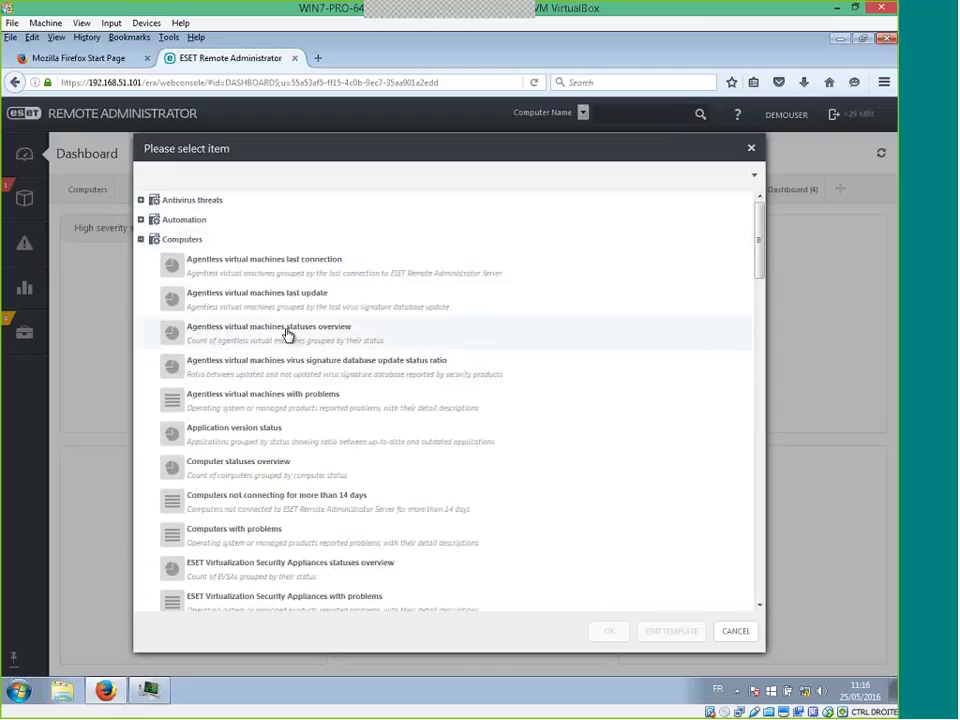
scroll(453, 394, down, 3)
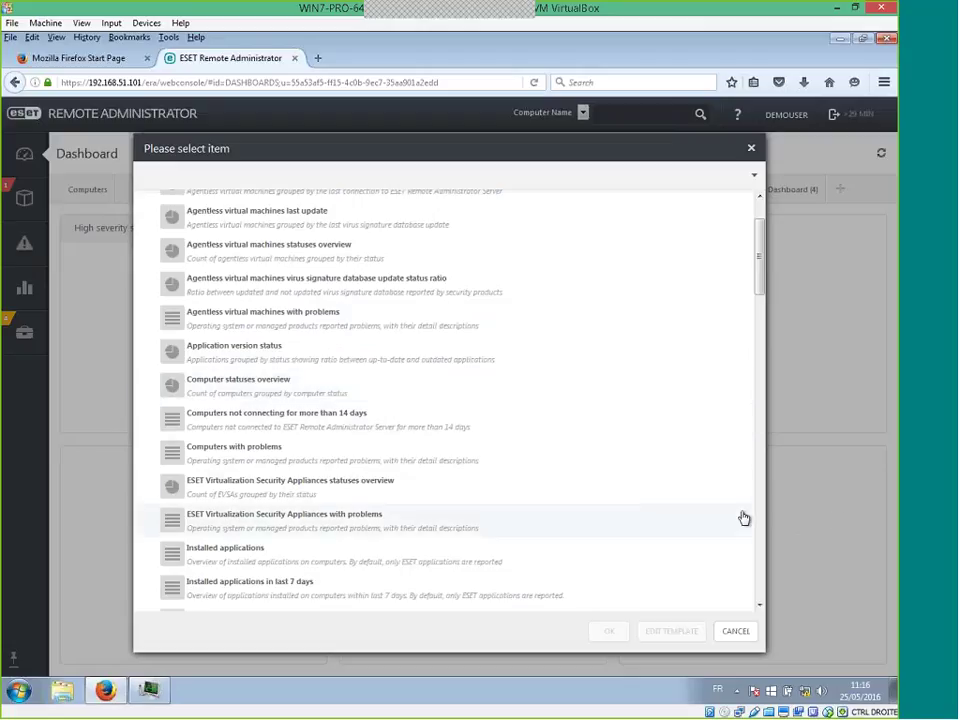
click(275, 392)
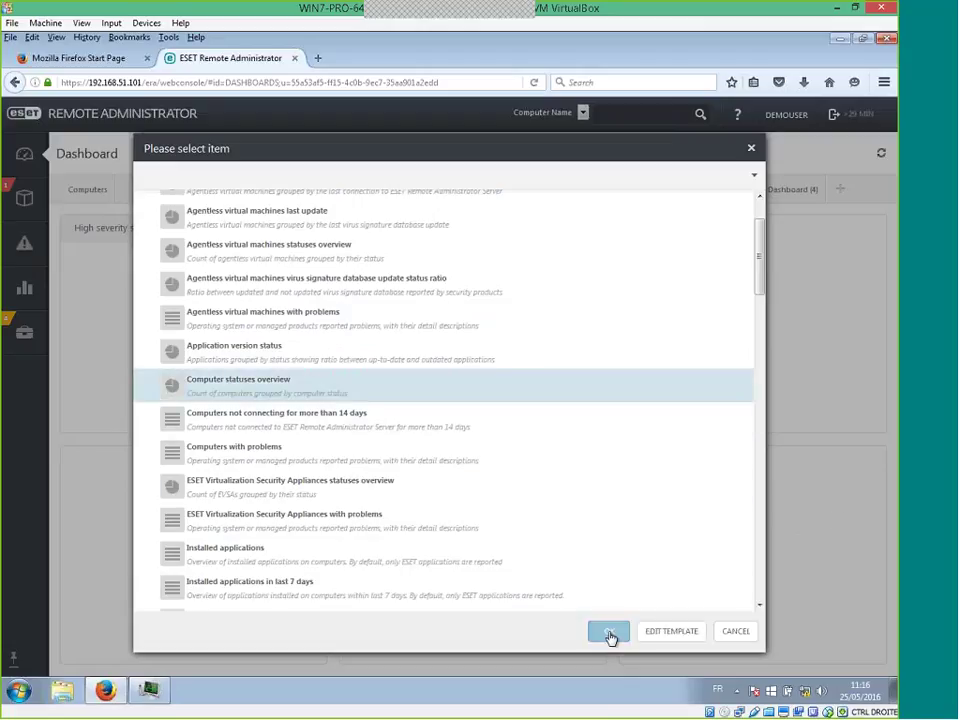
click(609, 632)
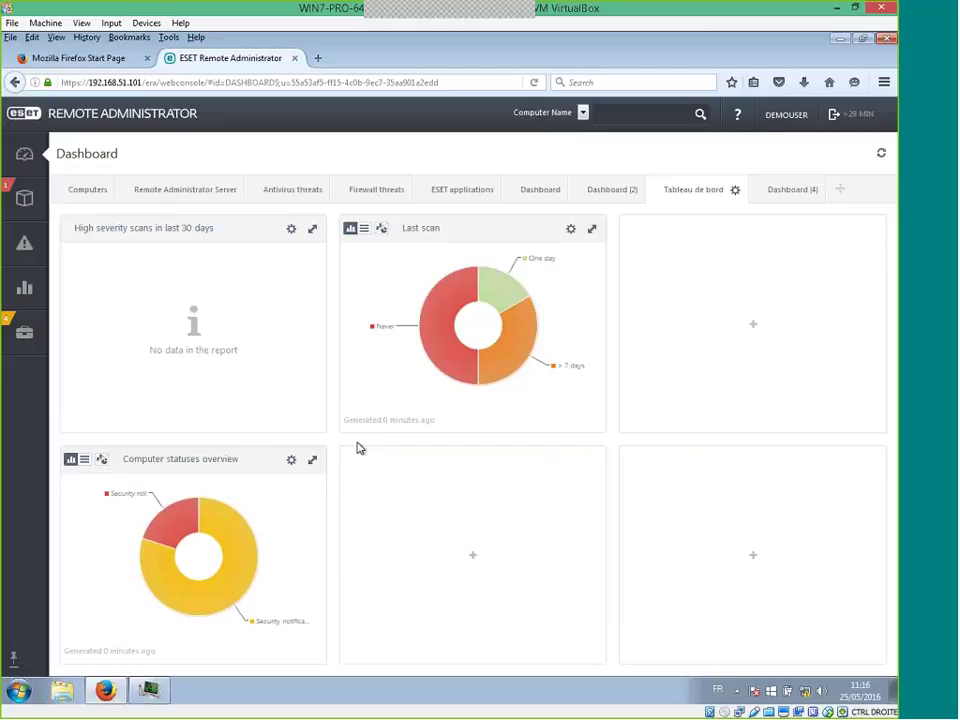
Review the Firewall threats, ESET applications, Antivirus threats, Remote Administrator Server and Computers dashboards
mouse_move(184, 534)
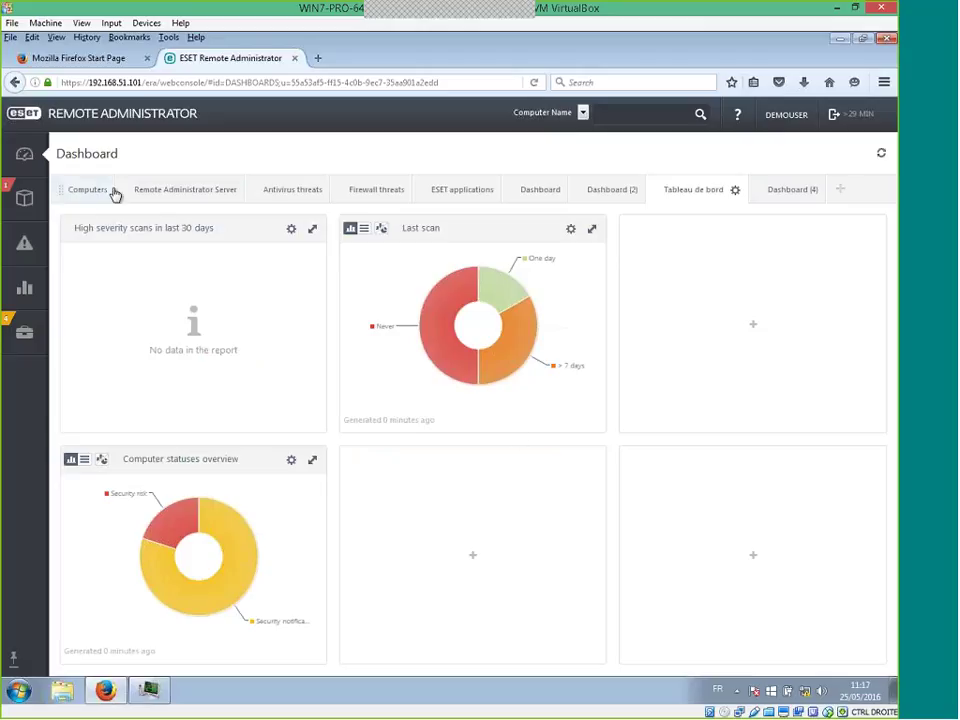
click(362, 195)
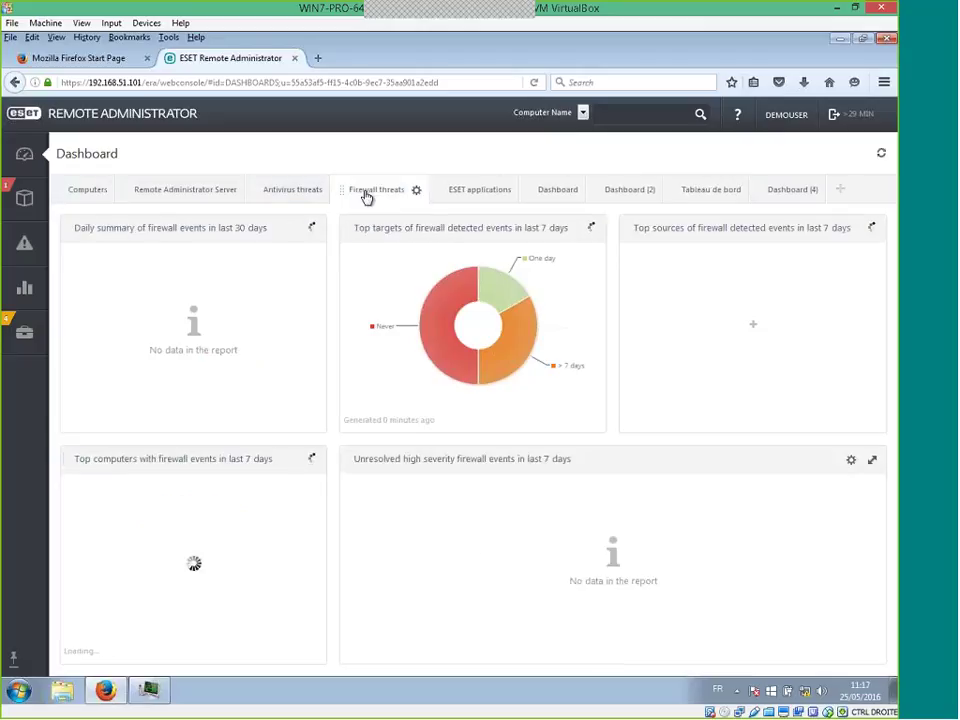
click(492, 195)
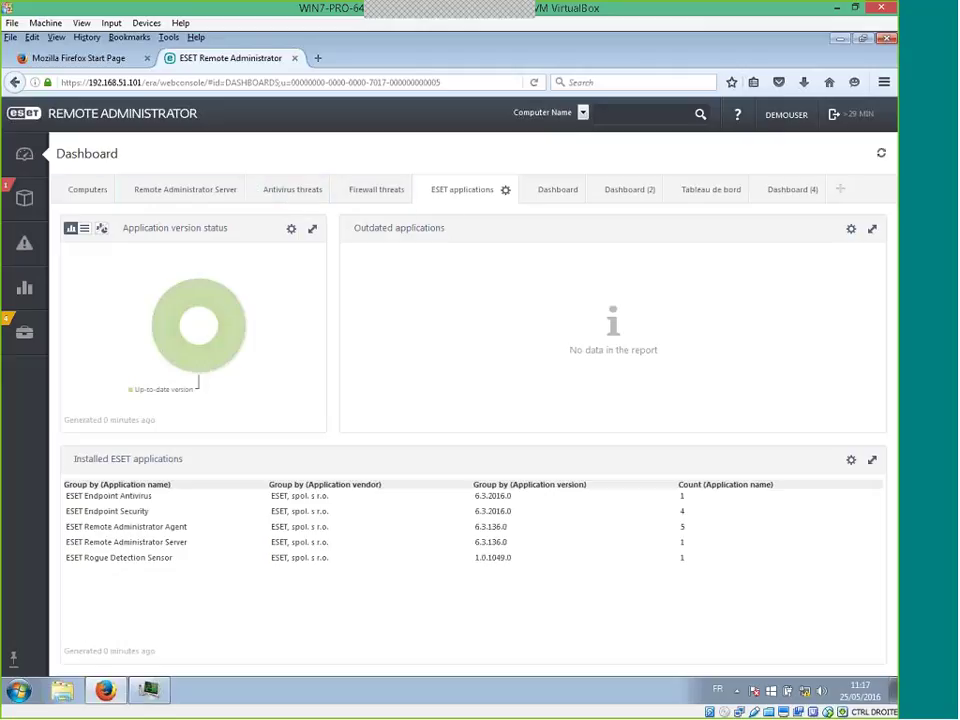
click(376, 189)
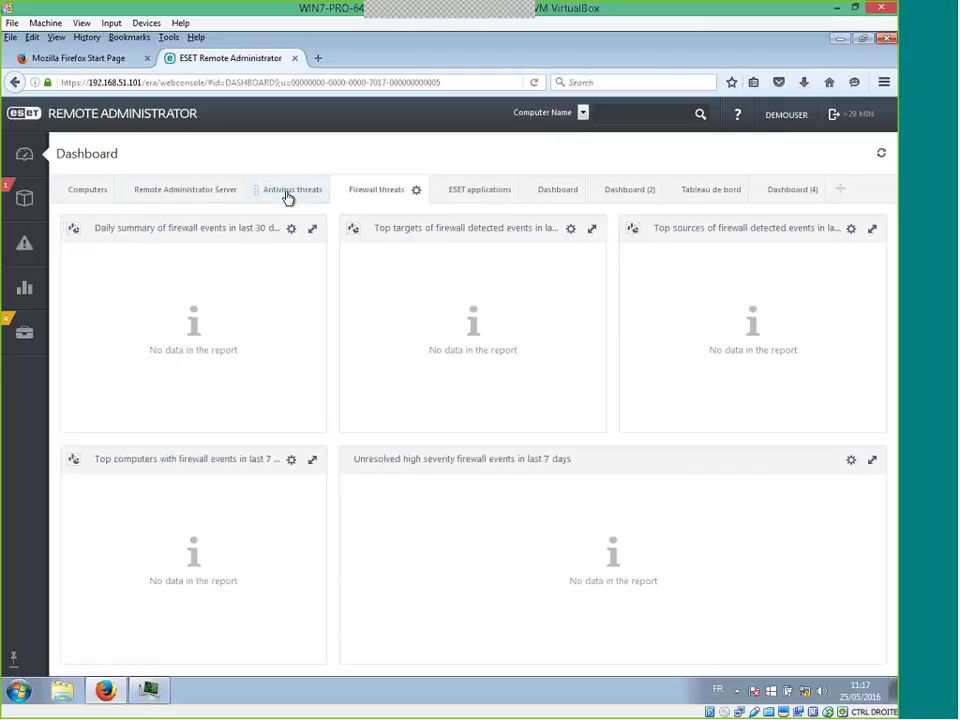
click(270, 190)
click(175, 193)
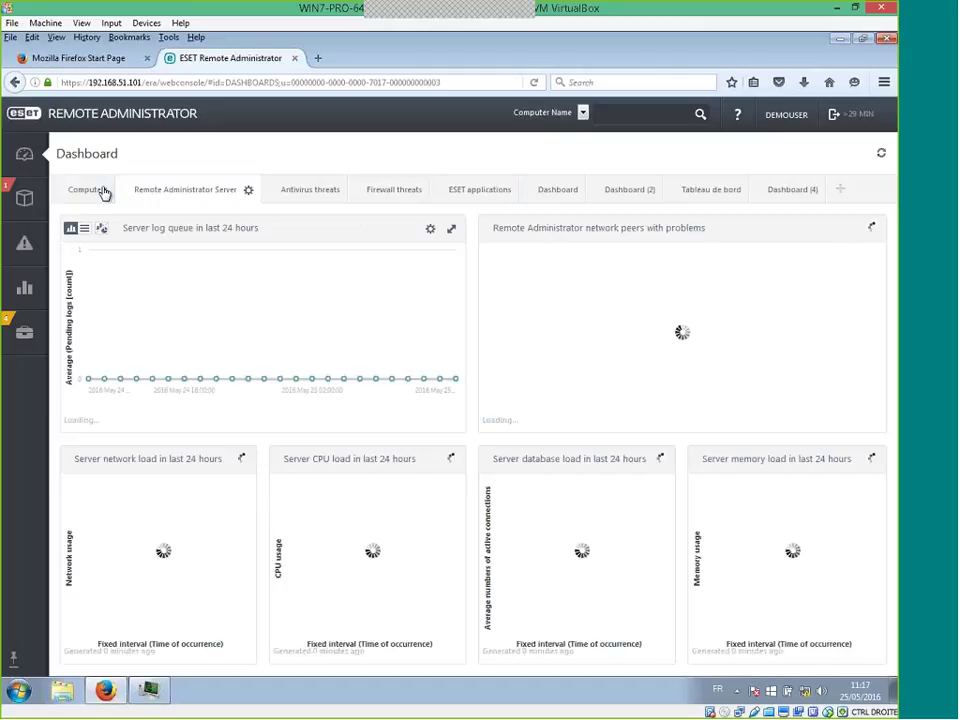
click(75, 189)
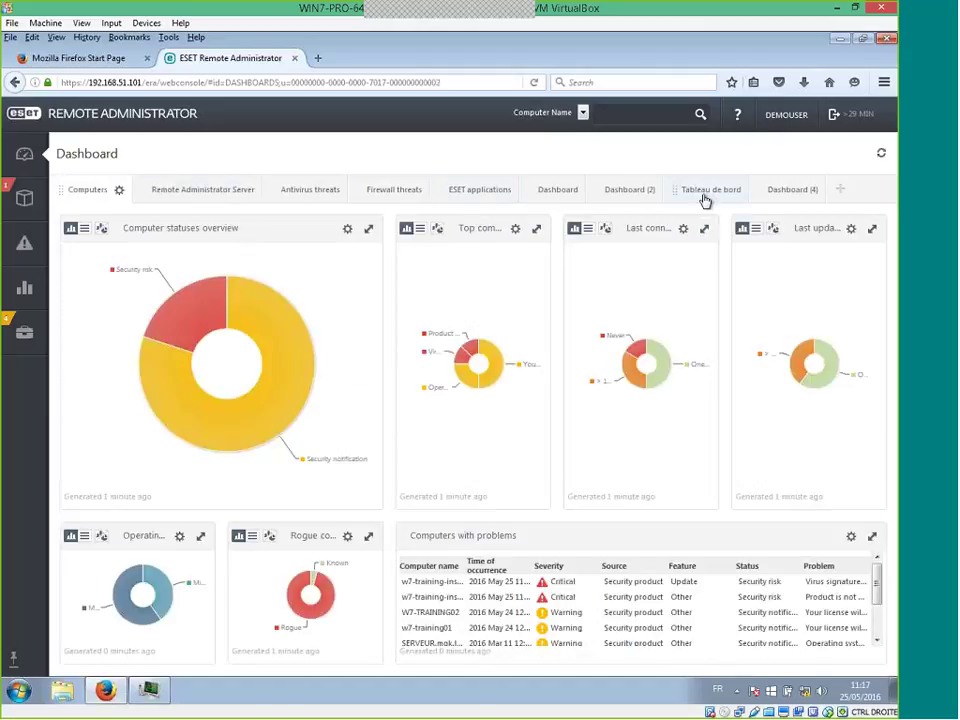
View the custom dashboards Dashboard (2) and Dashboard (4), and return to Tableau de bord to examine its Computer statuses overview
click(586, 195)
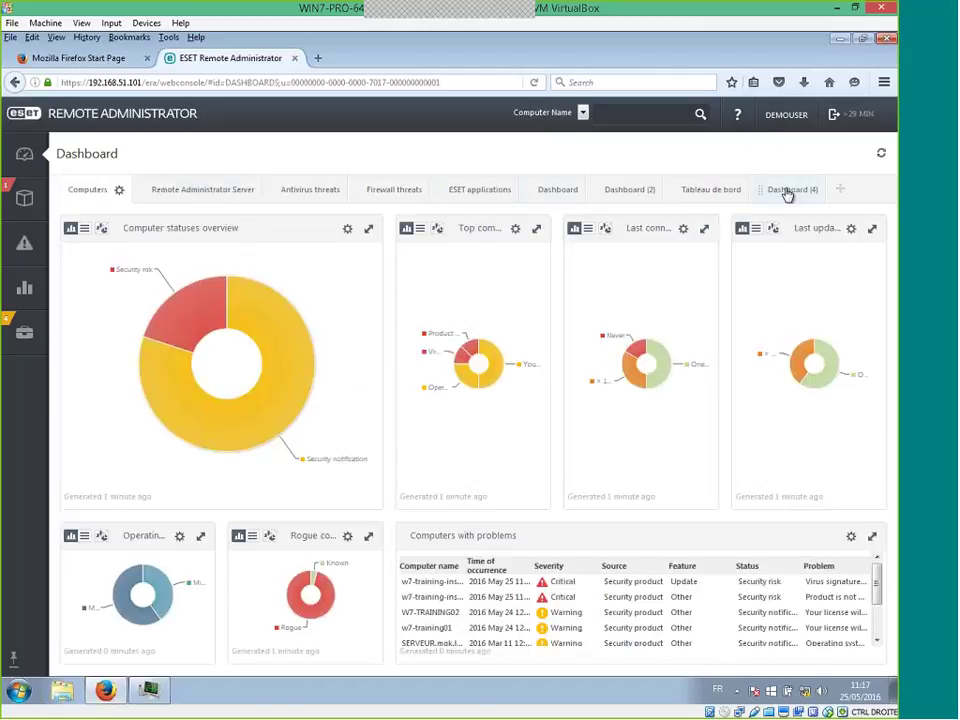
click(624, 191)
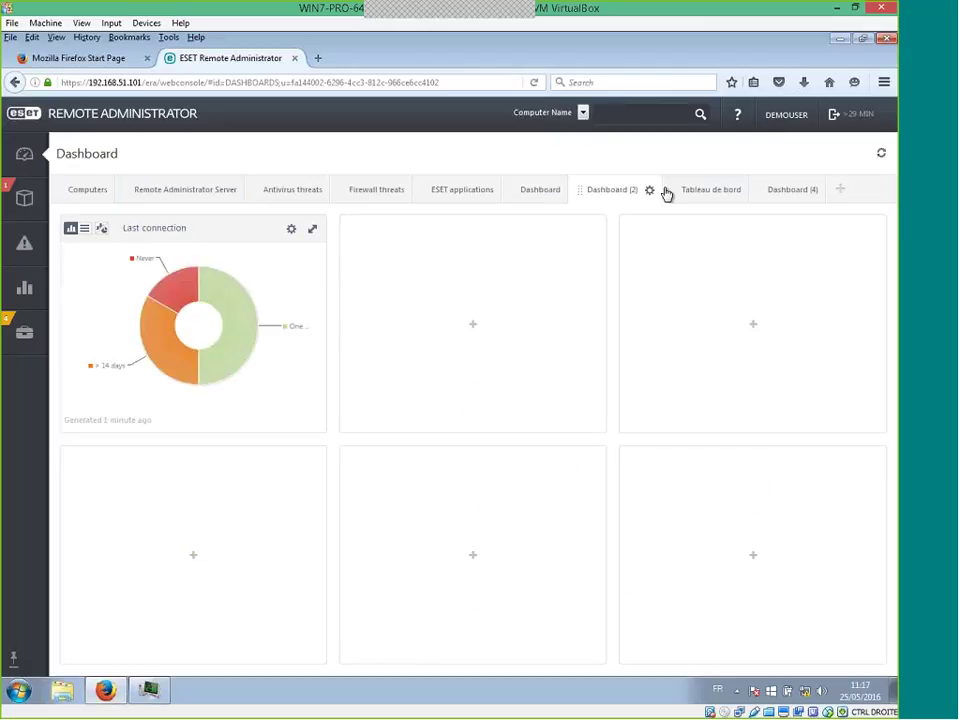
click(793, 198)
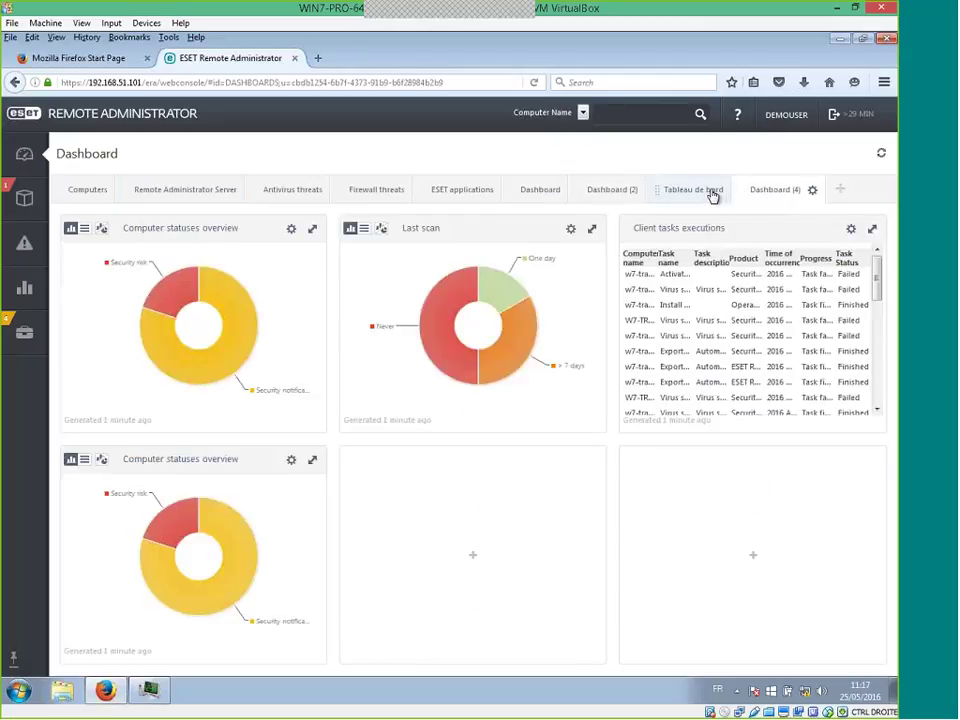
click(712, 196)
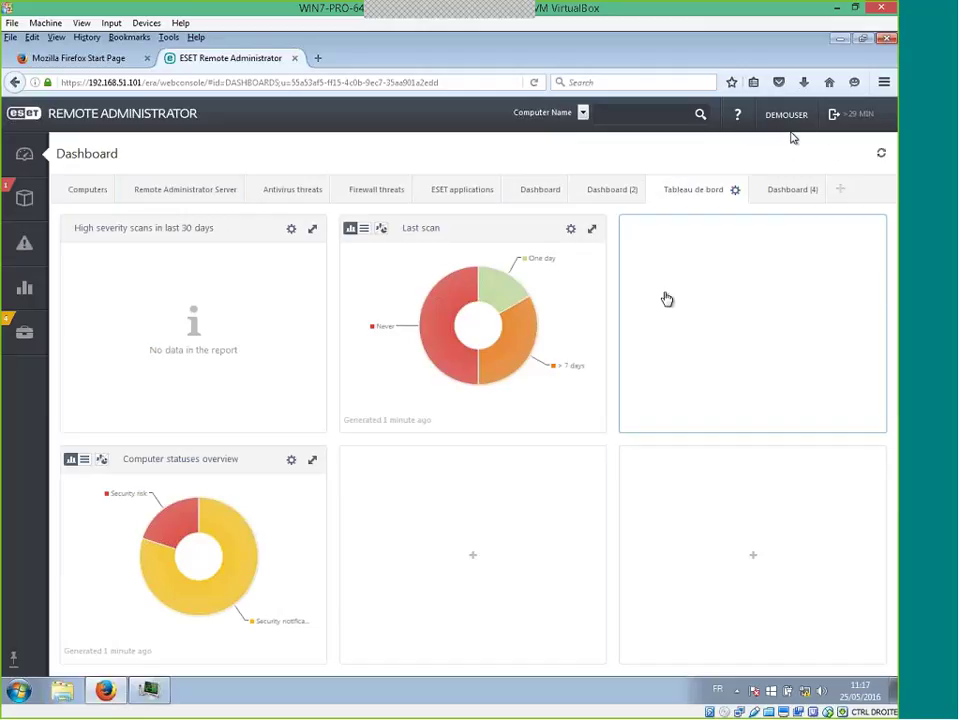
mouse_move(190, 602)
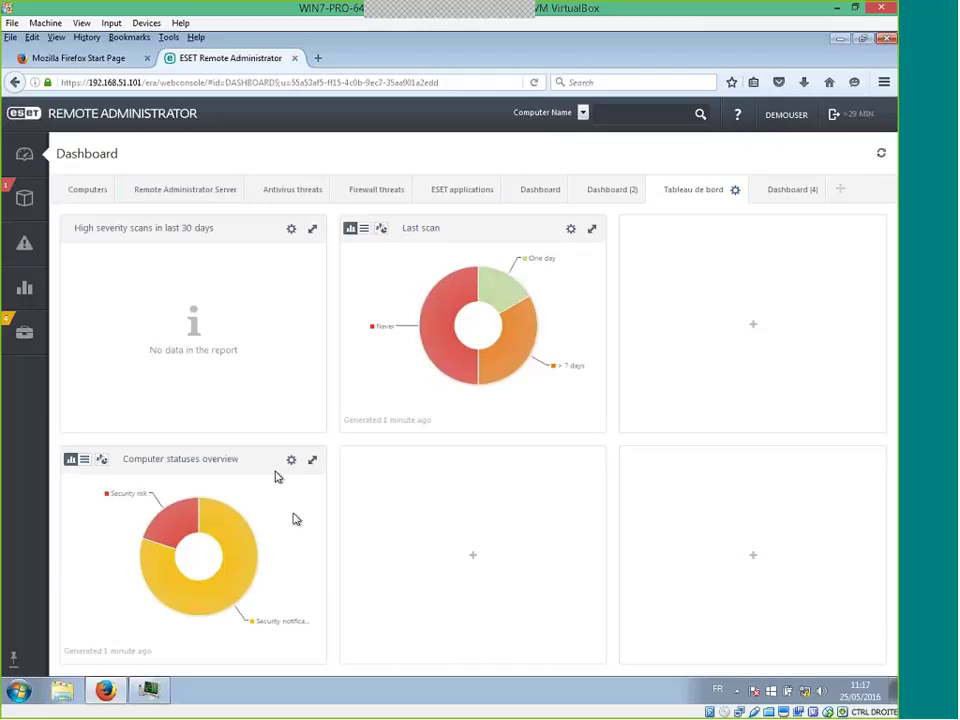
Show the Generate Report tasks among the Server Tasks in the Admin section
click(40, 341)
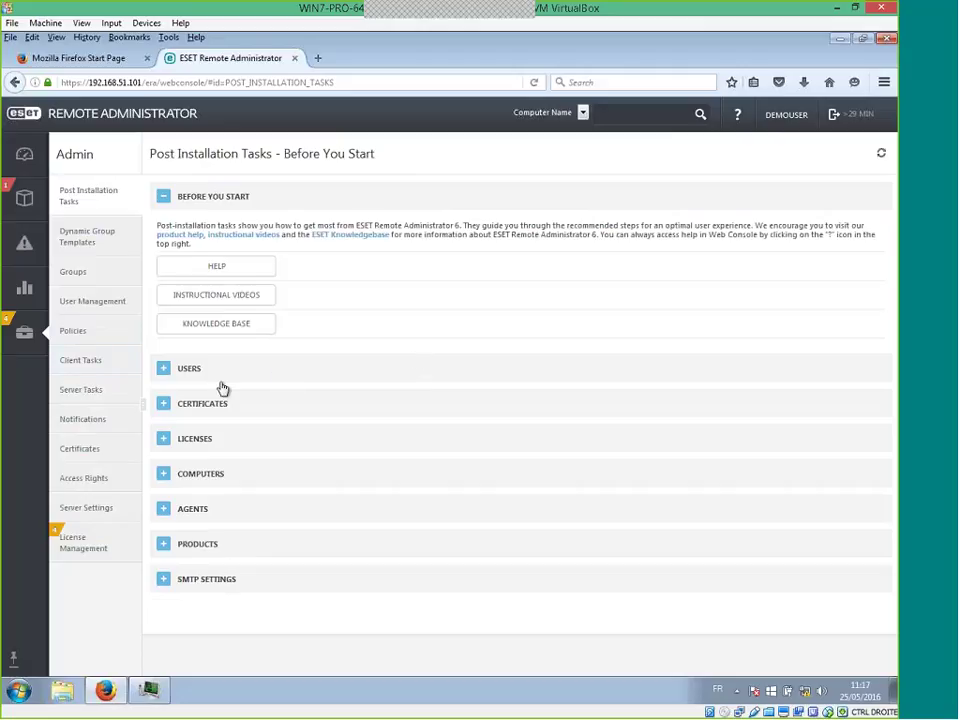
click(94, 390)
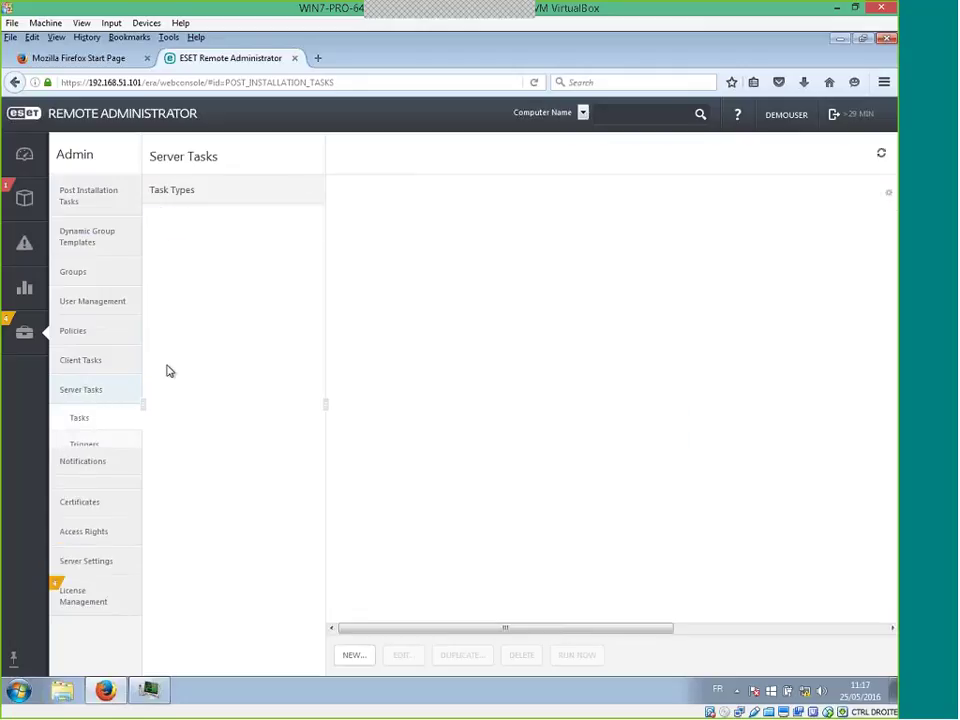
click(204, 280)
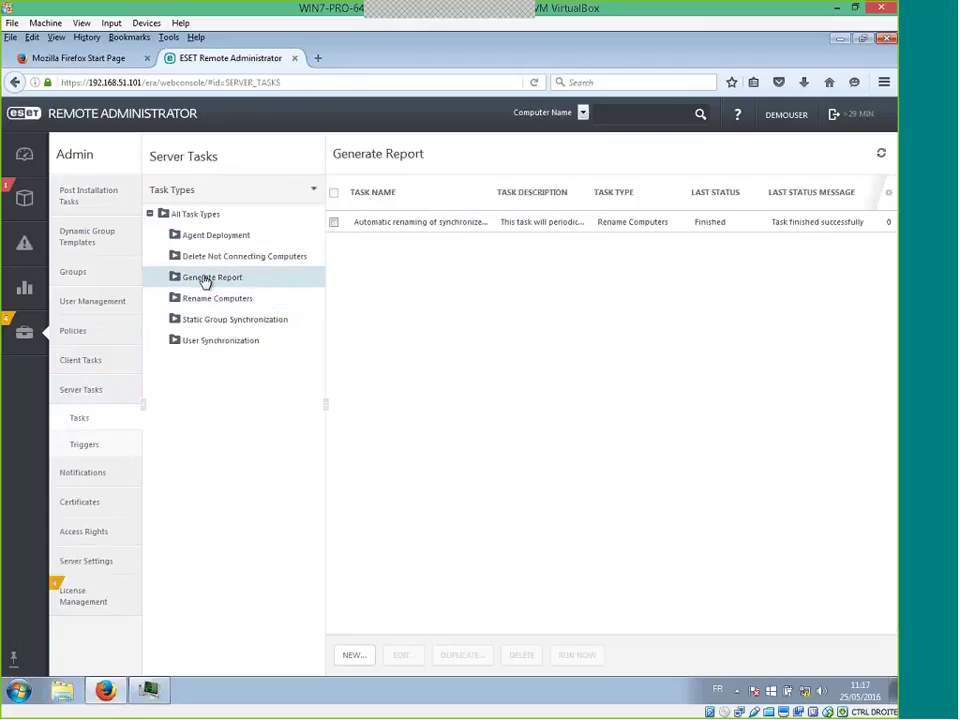
click(359, 656)
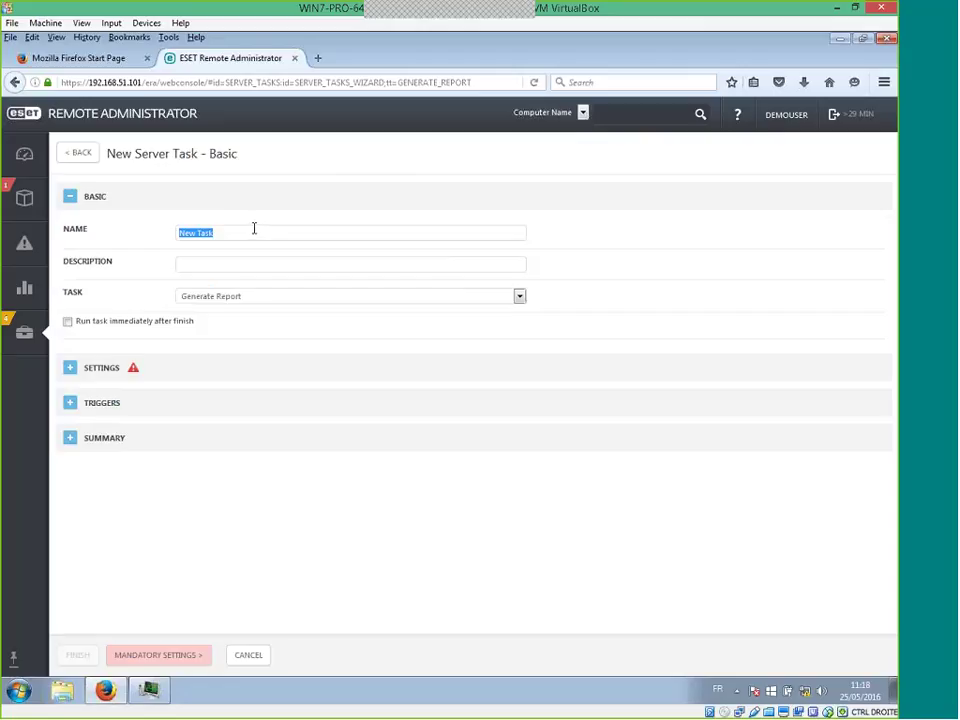
click(283, 267)
click(33, 305)
click(26, 331)
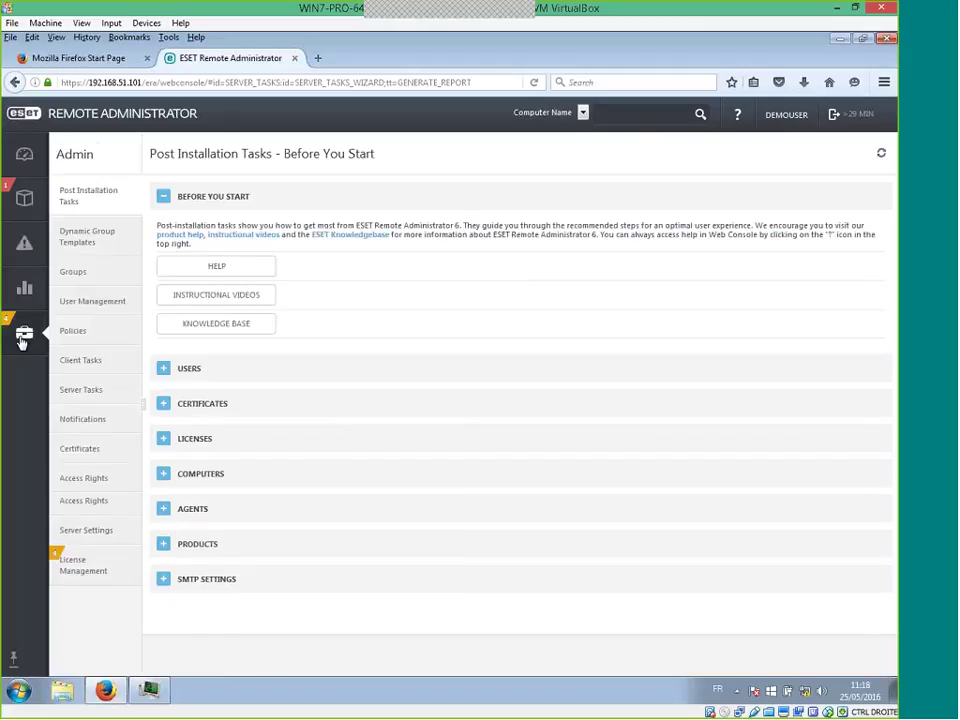
Review the policies list in the Admin section and view the Agentless Protected Virtual Machine - General - Maximum protection policy
click(84, 339)
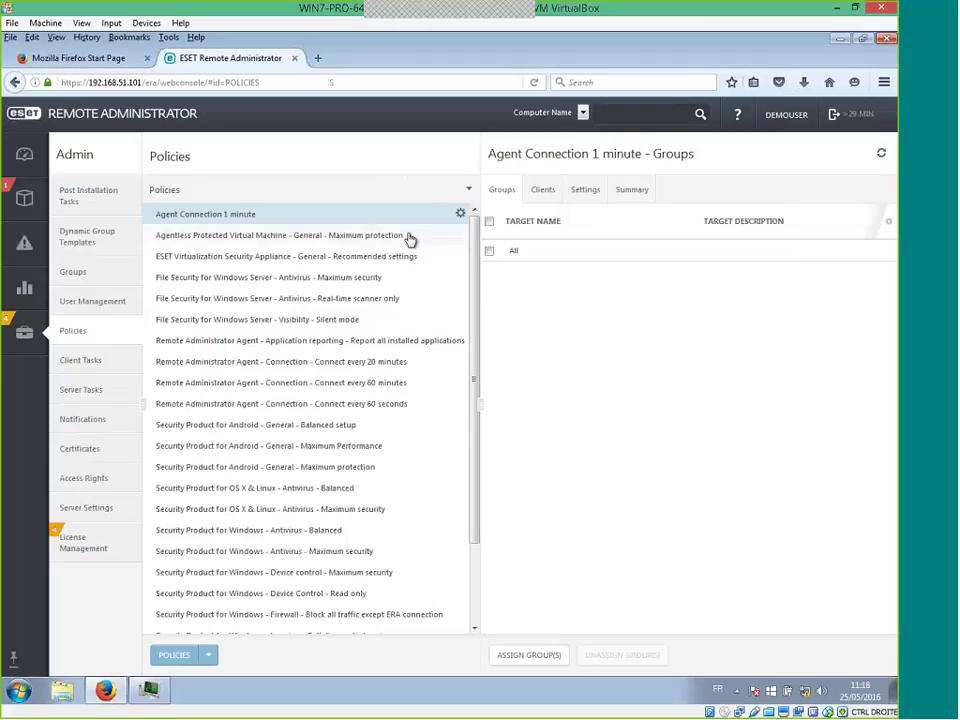
mouse_move(476, 268)
mouse_down()
mouse_move(470, 394)
mouse_move(477, 250)
mouse_up()
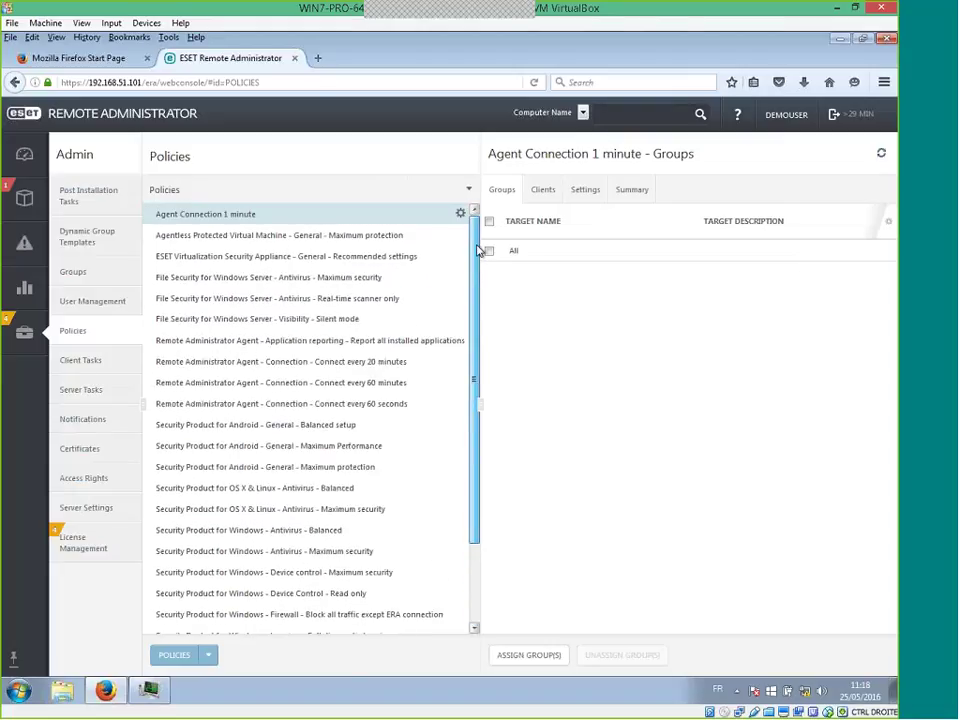
click(392, 240)
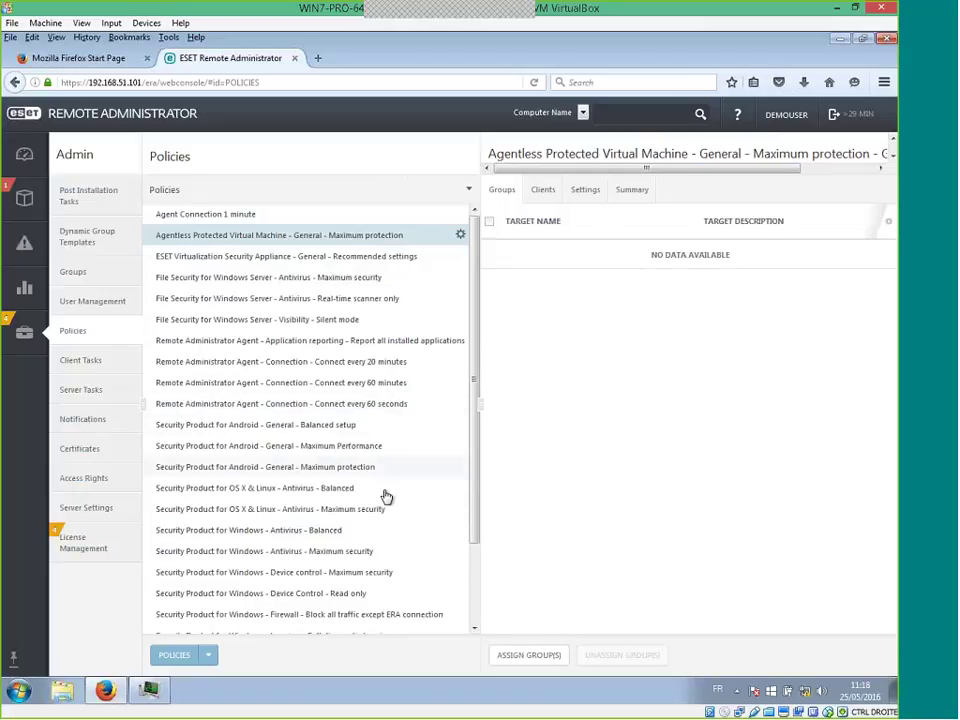
drag(474, 379, 460, 340)
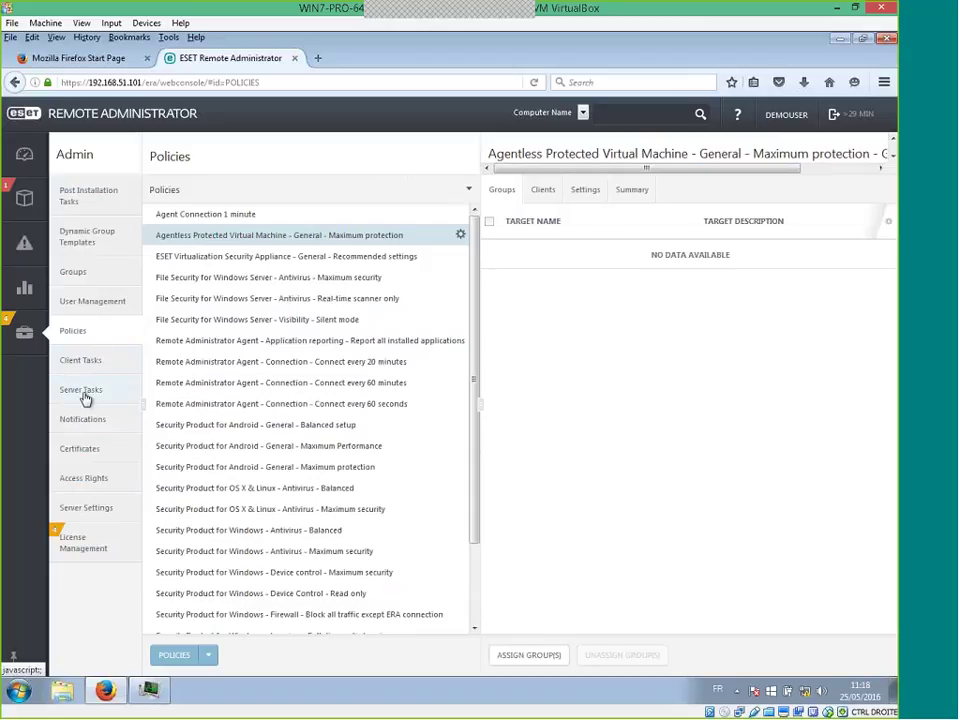
Start a new Generate Report server task named "Rapport de test pour le webcast"
mouse_move(26, 336)
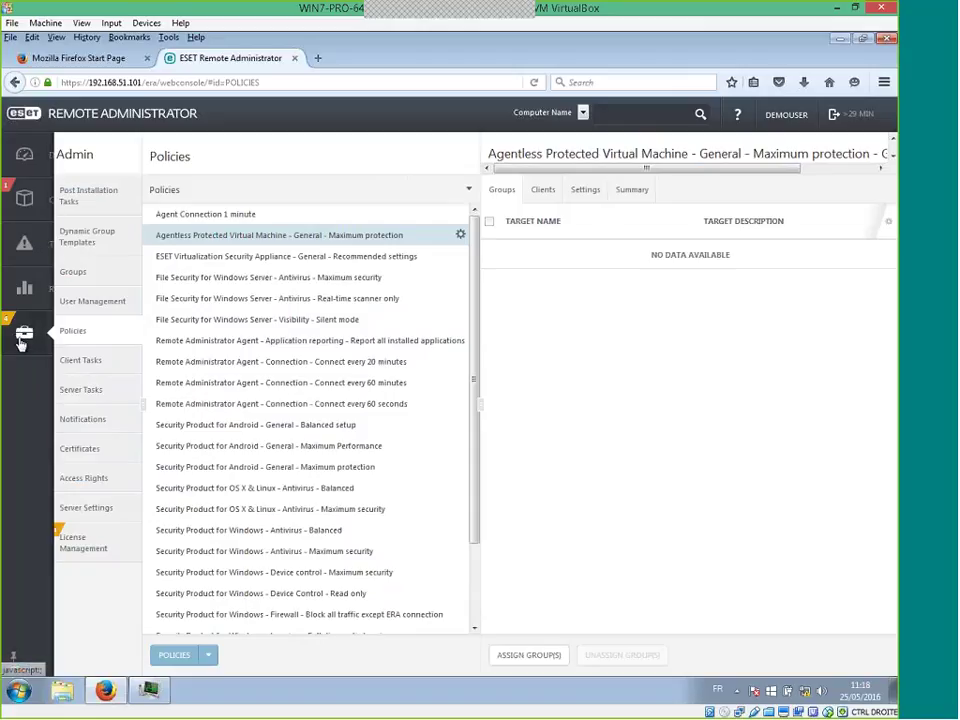
click(80, 389)
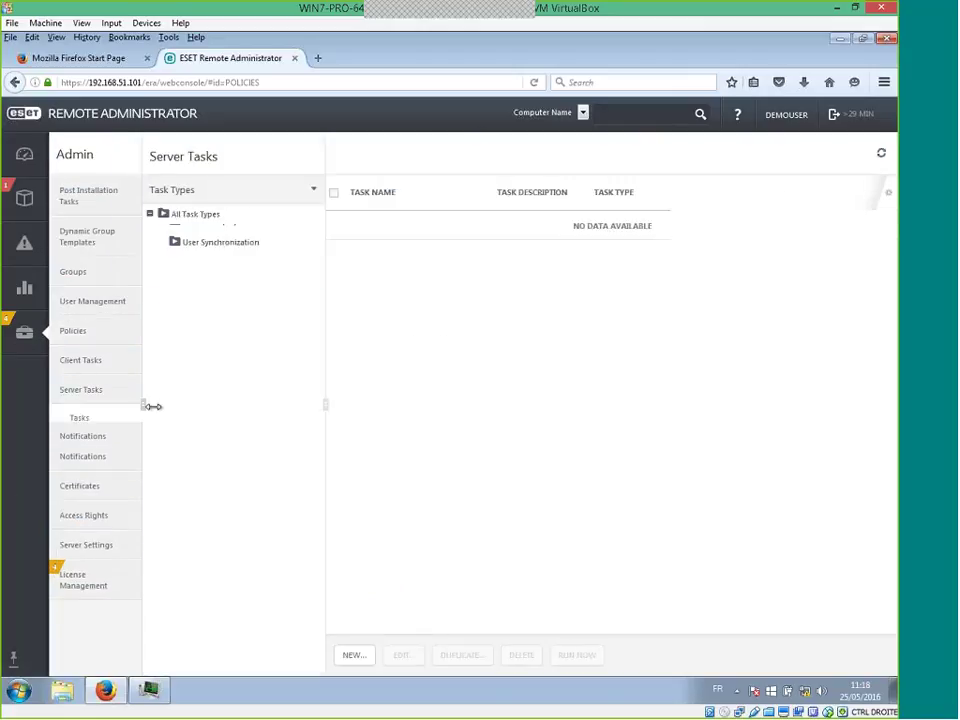
click(250, 281)
click(358, 656)
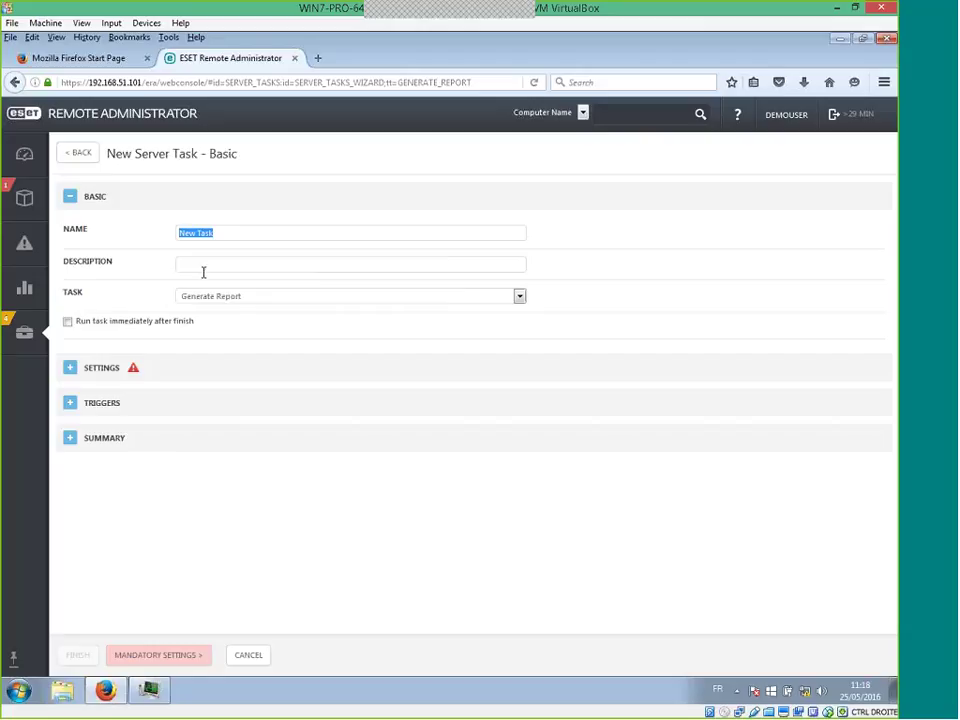
text(Rpp)
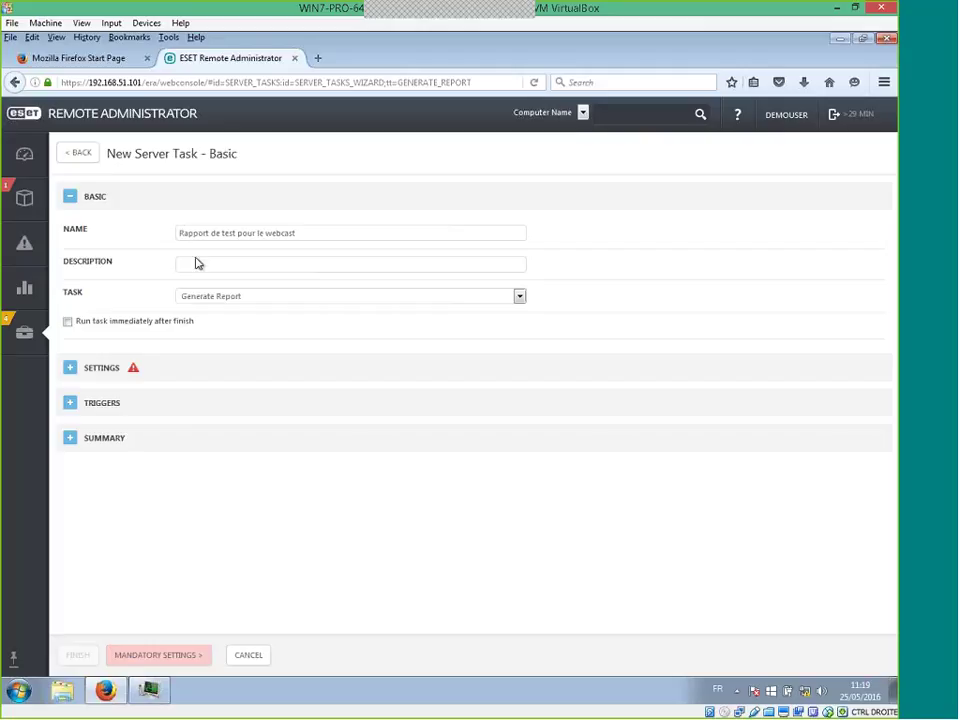
Choose Computer statuses overview as the report template in the new server task's settings
click(71, 369)
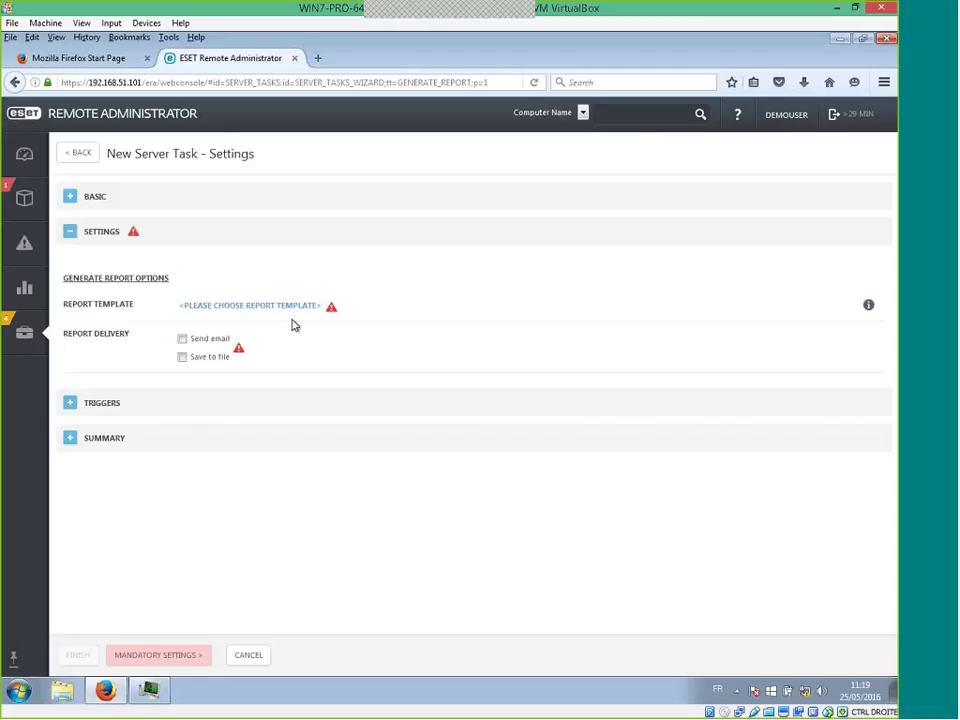
click(282, 310)
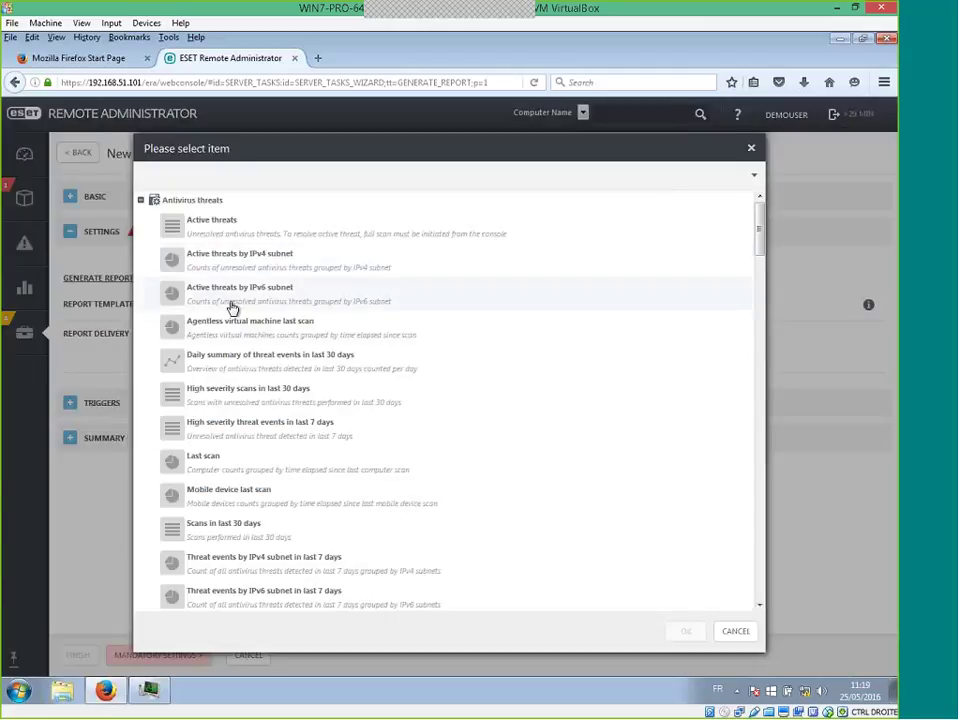
scroll(188, 428, down, 1)
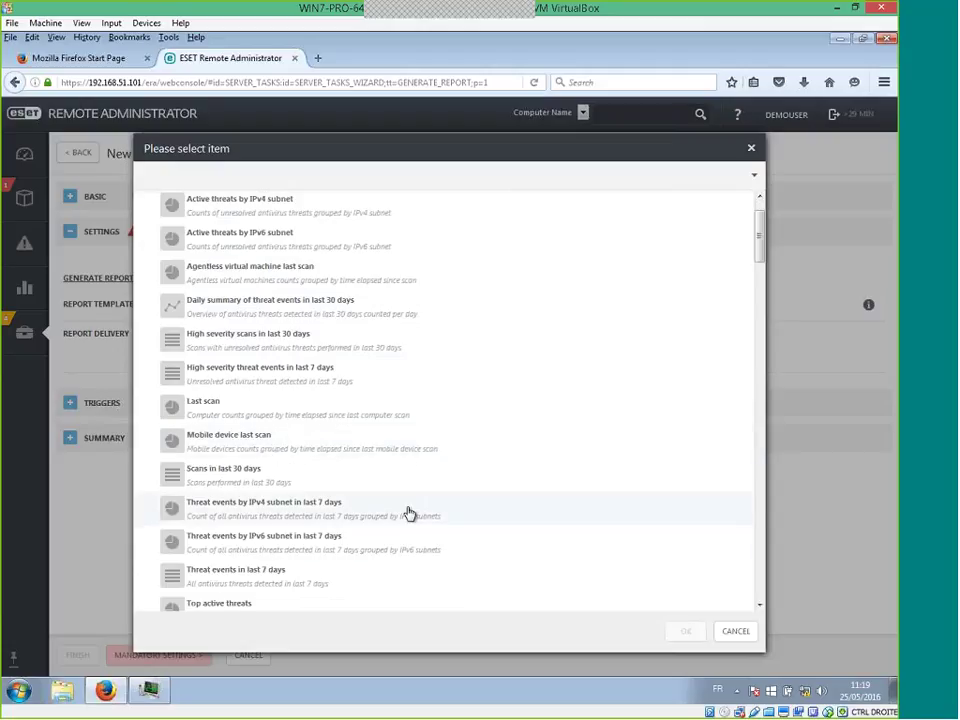
scroll(409, 511, down, 3)
scroll(400, 508, down, 15)
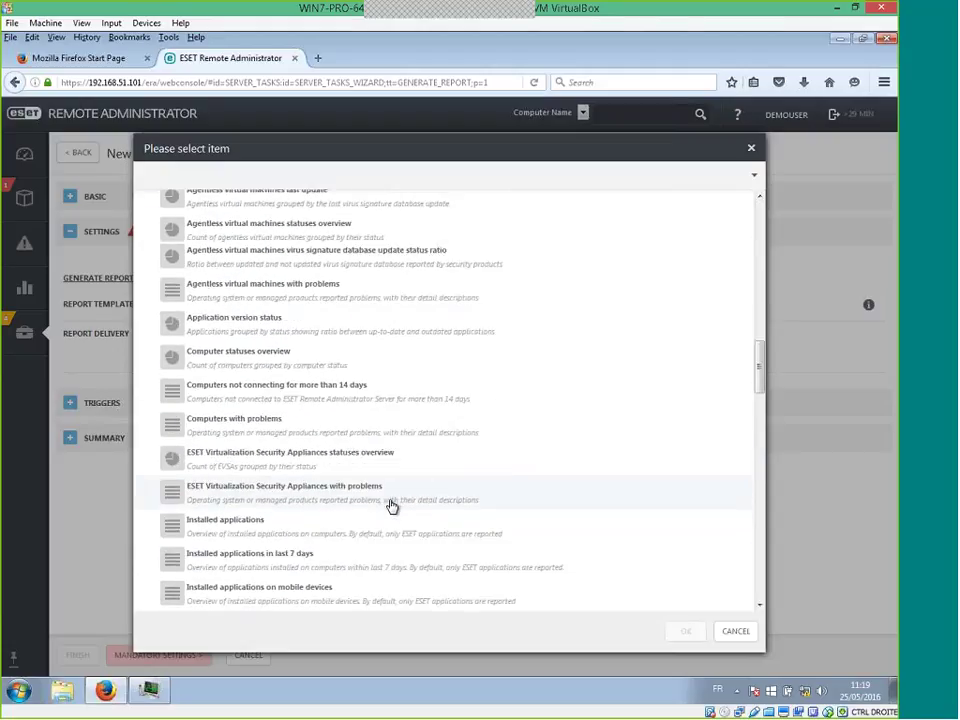
scroll(370, 508, down, 12)
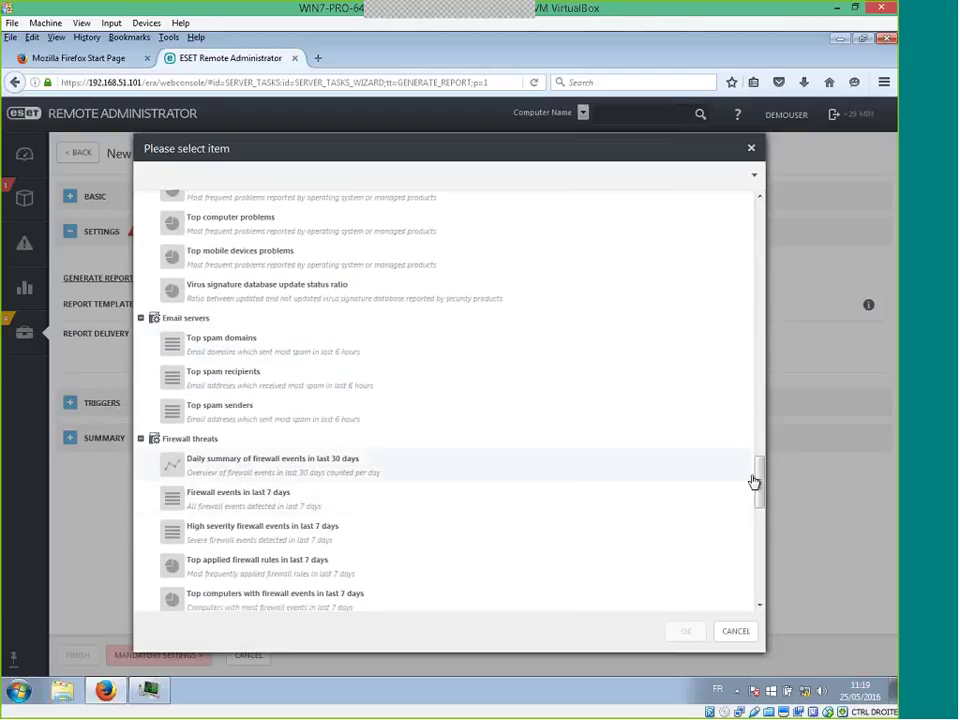
drag(757, 482, 770, 379)
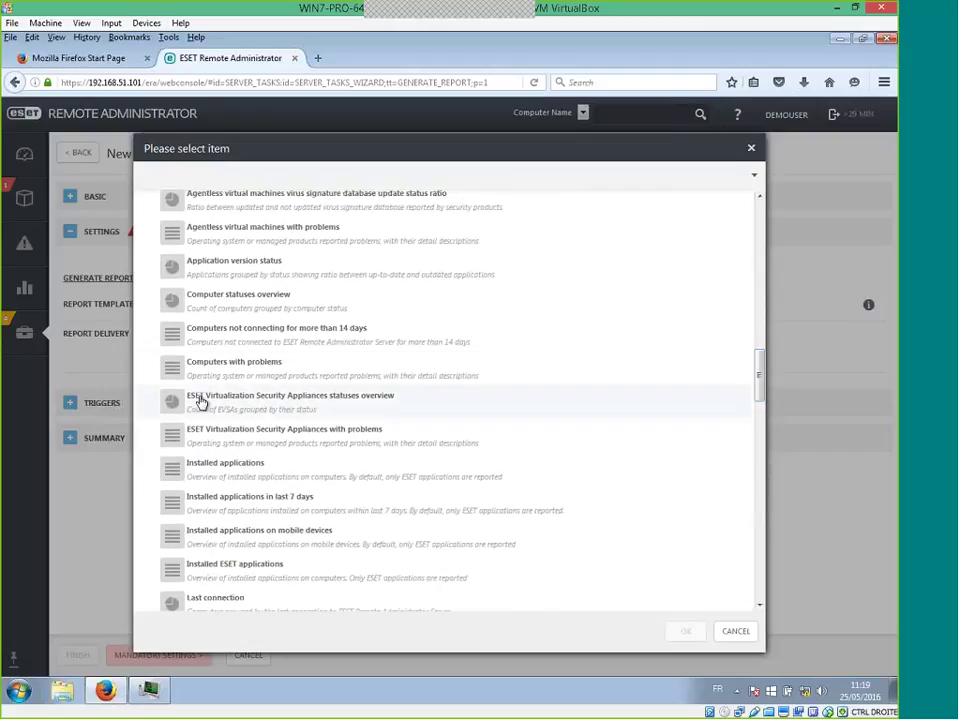
click(222, 308)
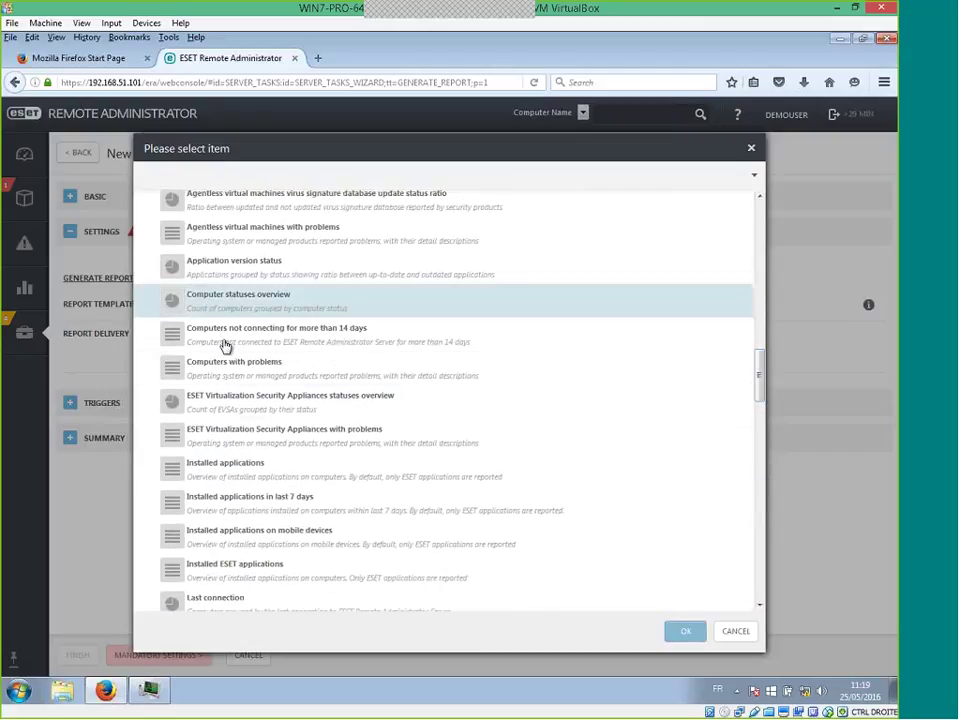
click(686, 632)
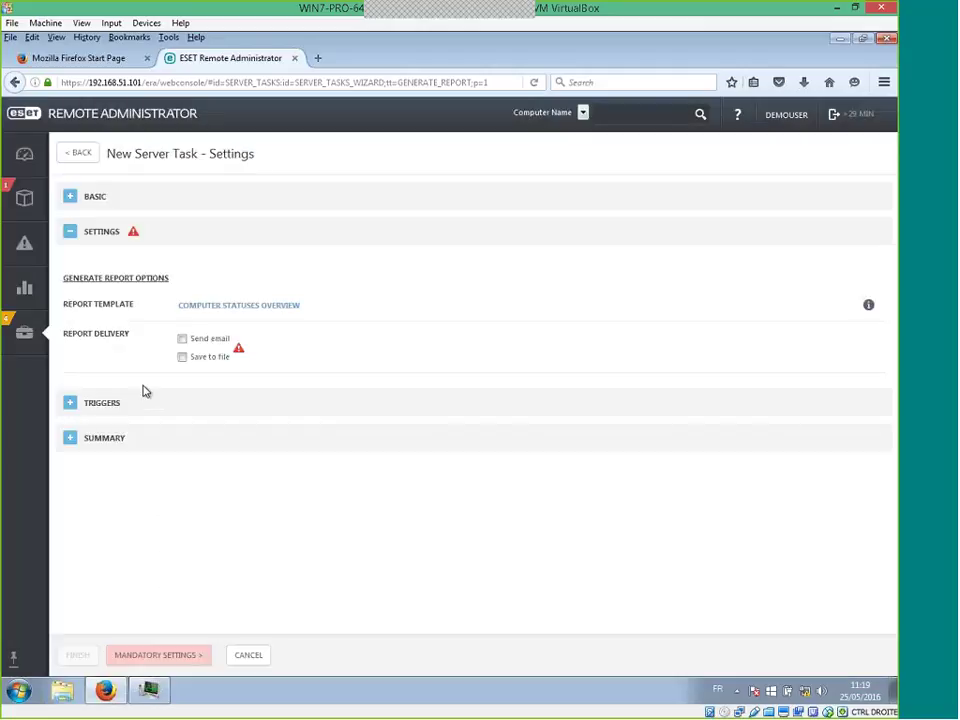
Enable Send email as the report delivery and show the email message options
click(182, 341)
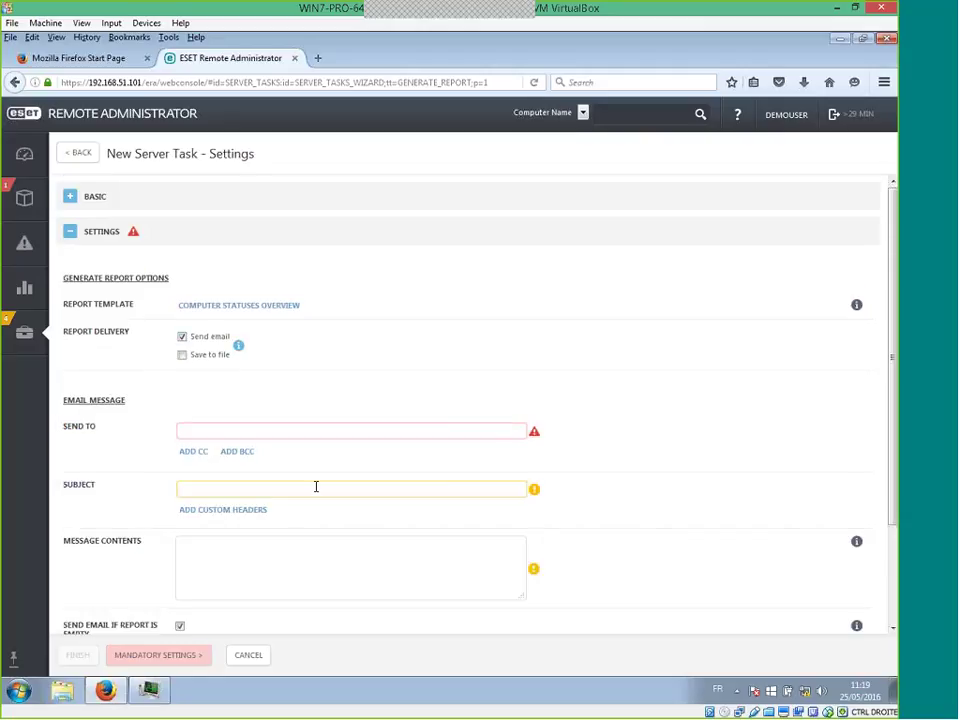
scroll(300, 460, down, 2)
scroll(250, 407, down, 1)
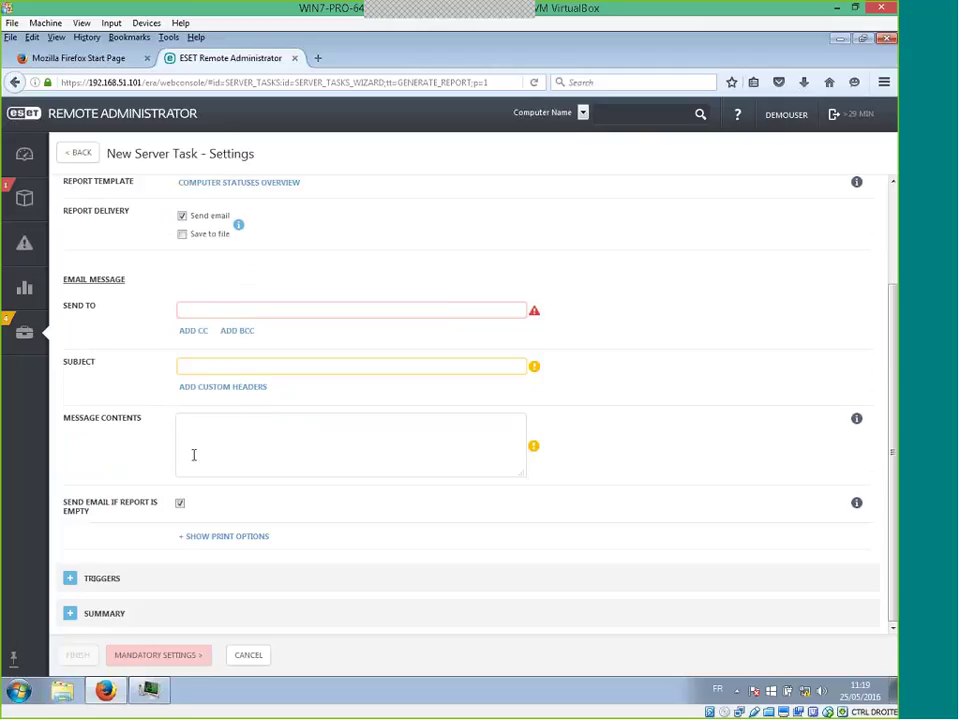
Start a new trigger for the server task, show the available trigger types, and cancel the trigger
click(69, 579)
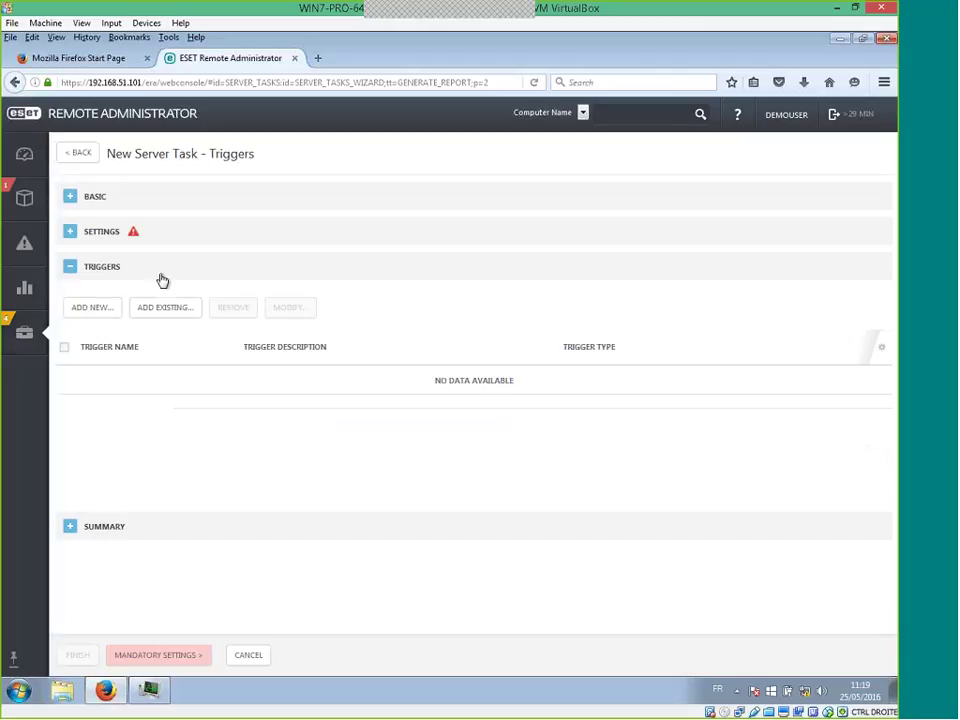
click(109, 309)
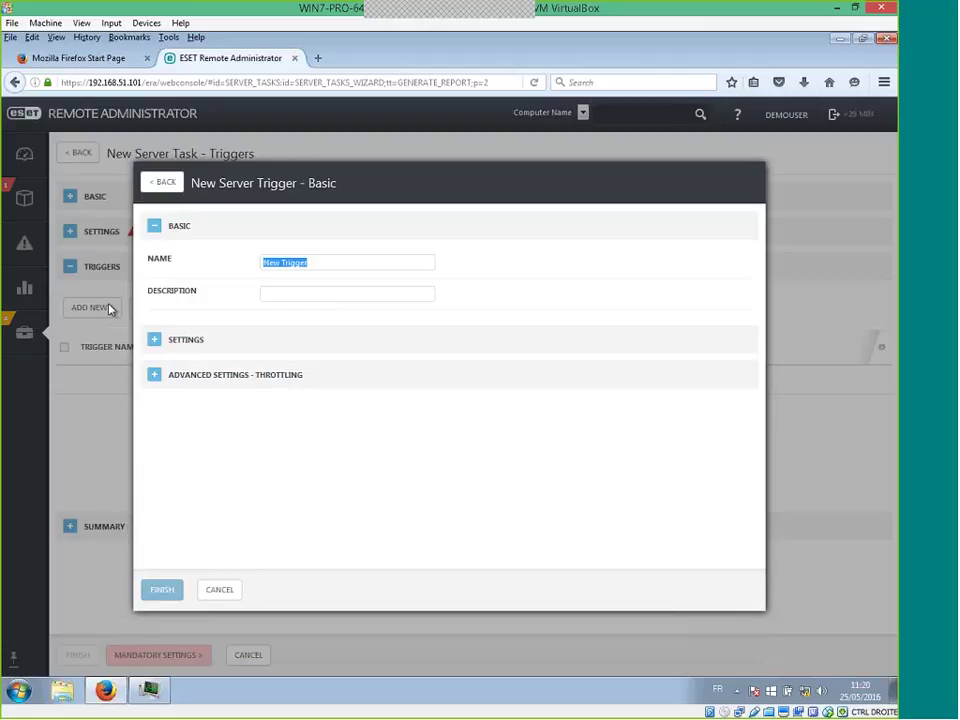
click(156, 342)
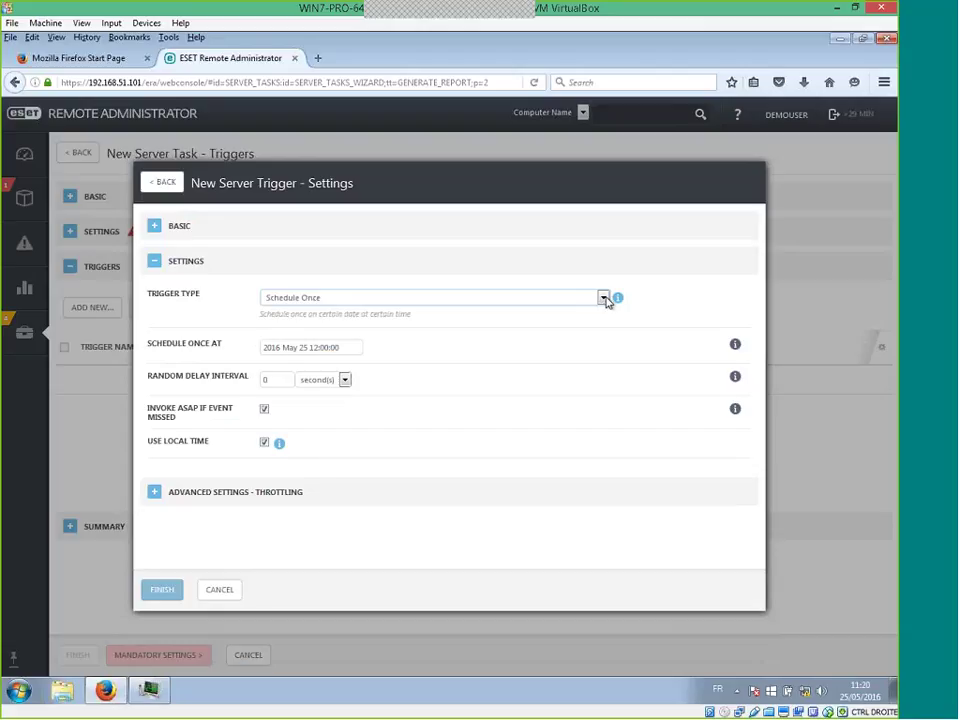
click(604, 299)
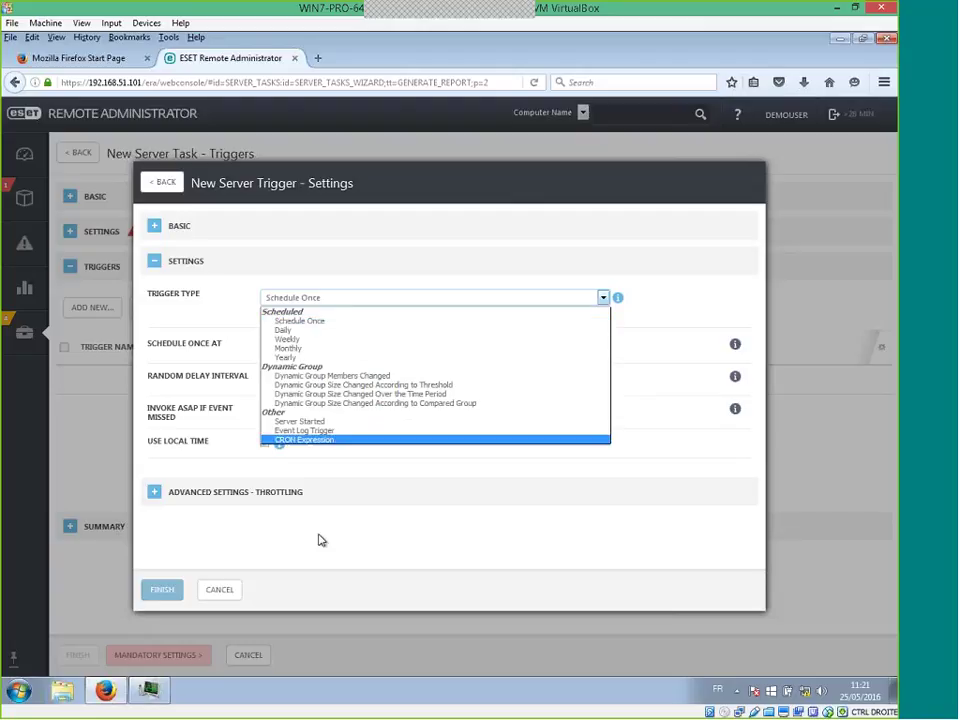
click(226, 594)
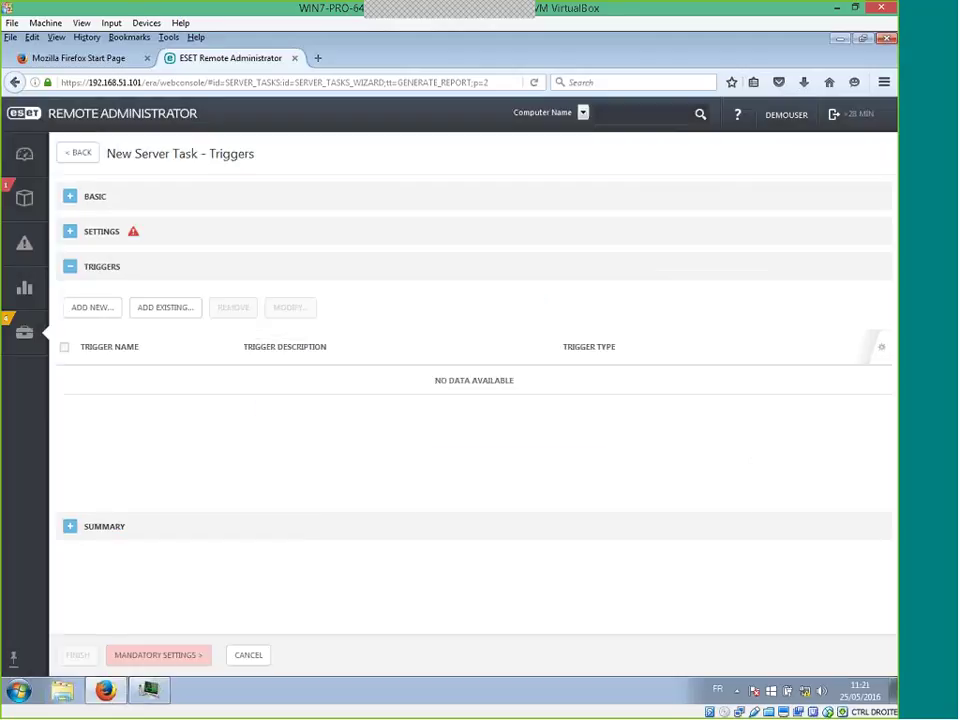
Discard the new server task and return to the policies list in the Admin section
click(22, 198)
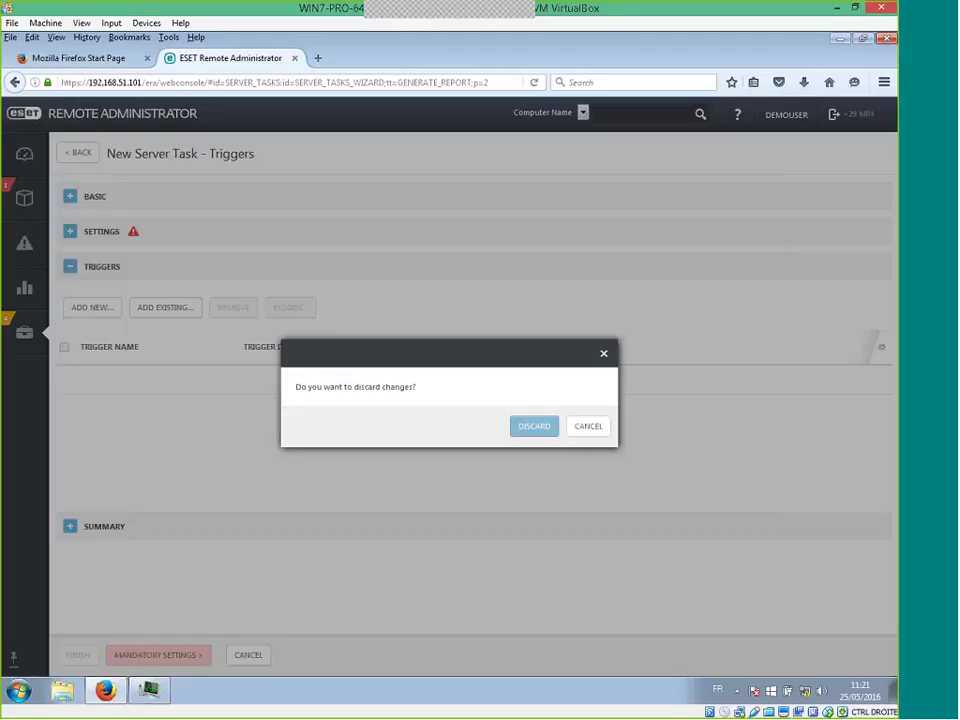
click(534, 426)
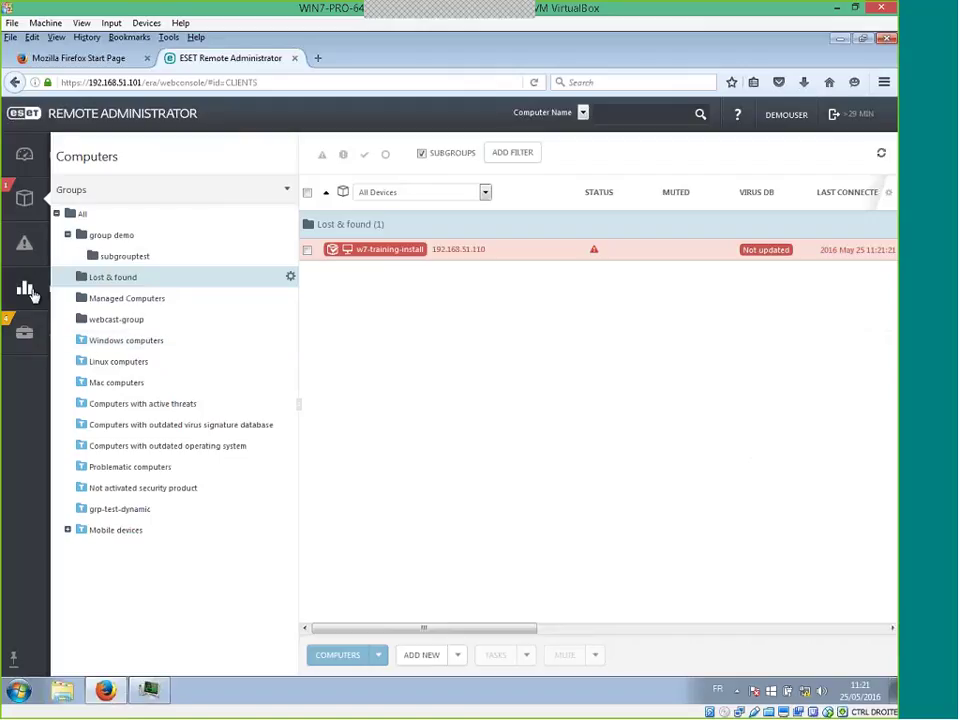
click(27, 345)
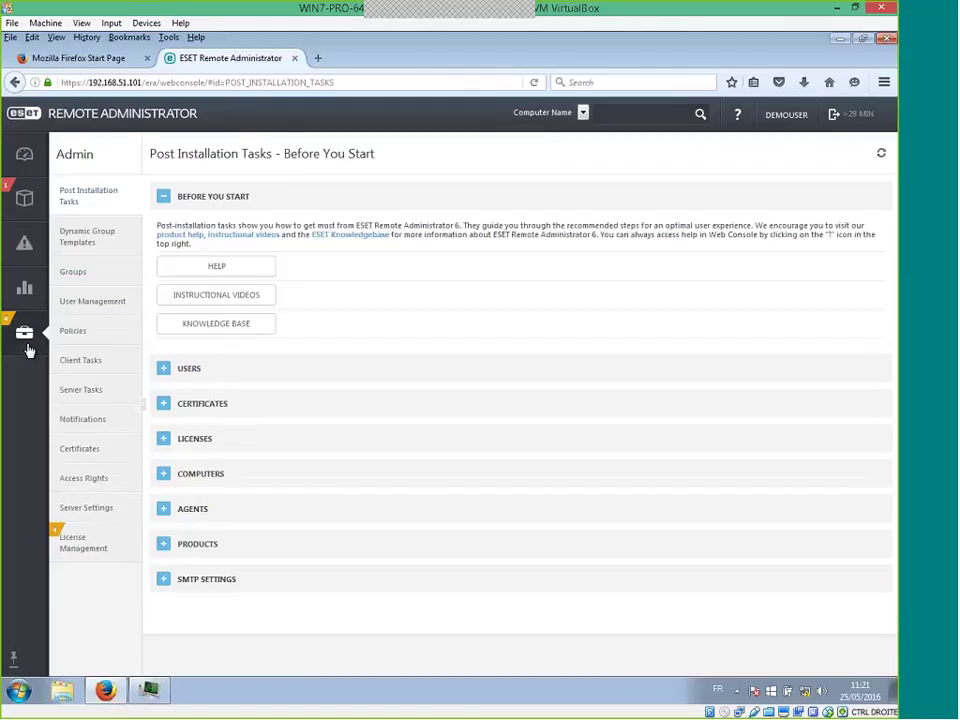
click(104, 330)
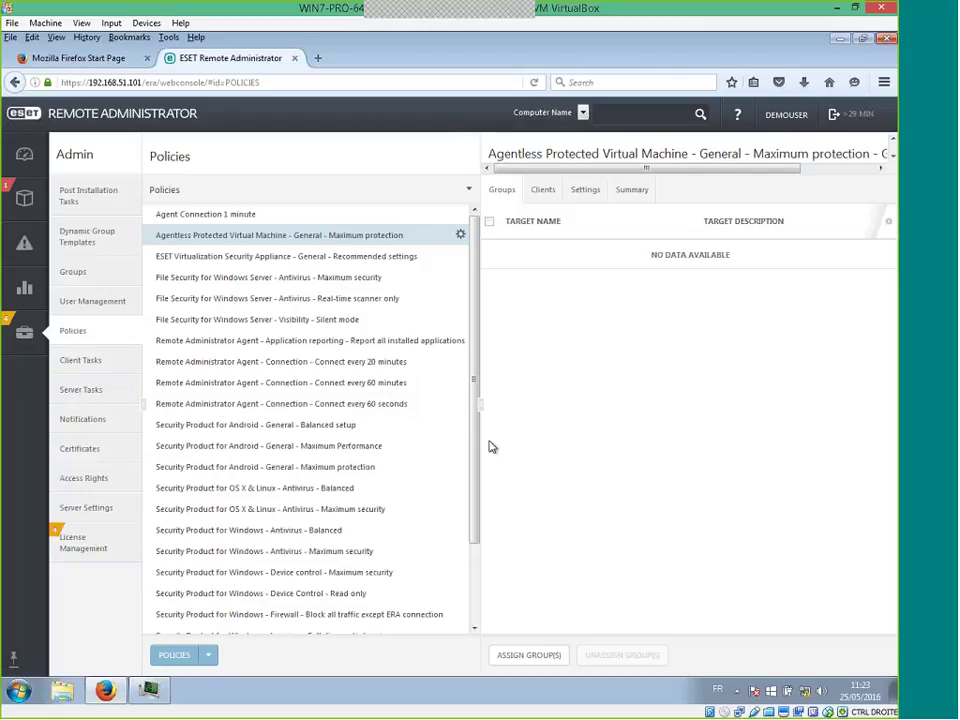
mouse_move(24, 385)
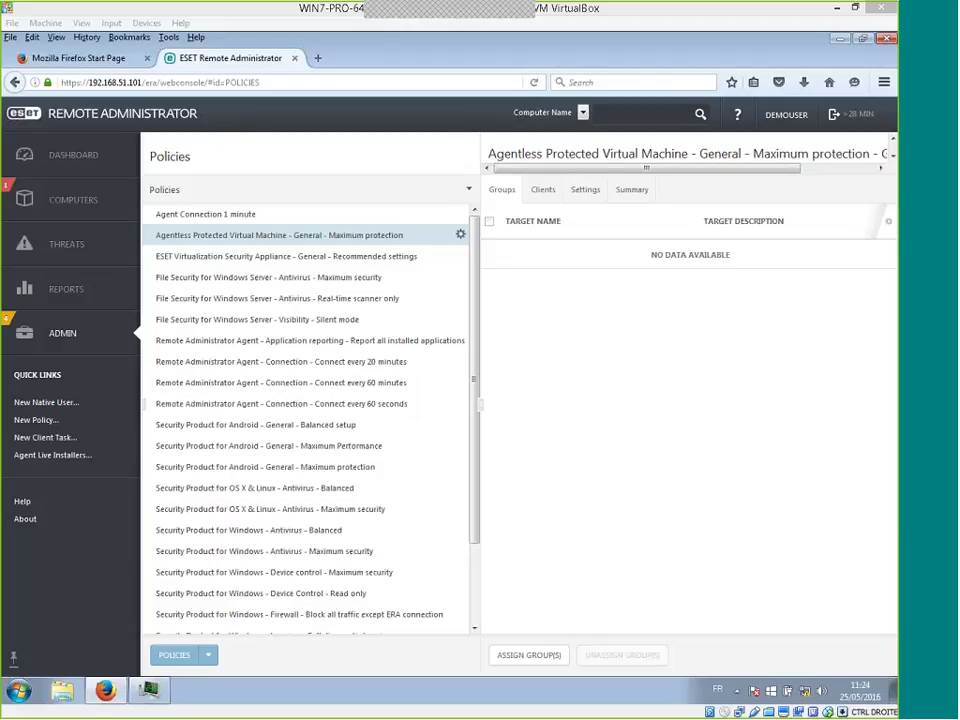
key(alt+Tab)
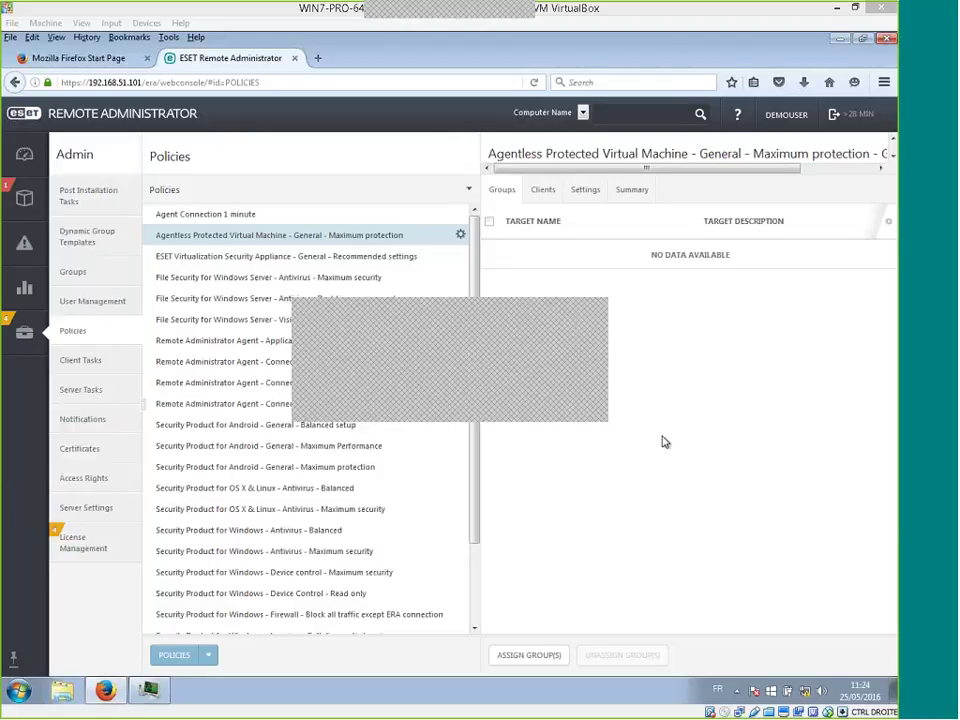